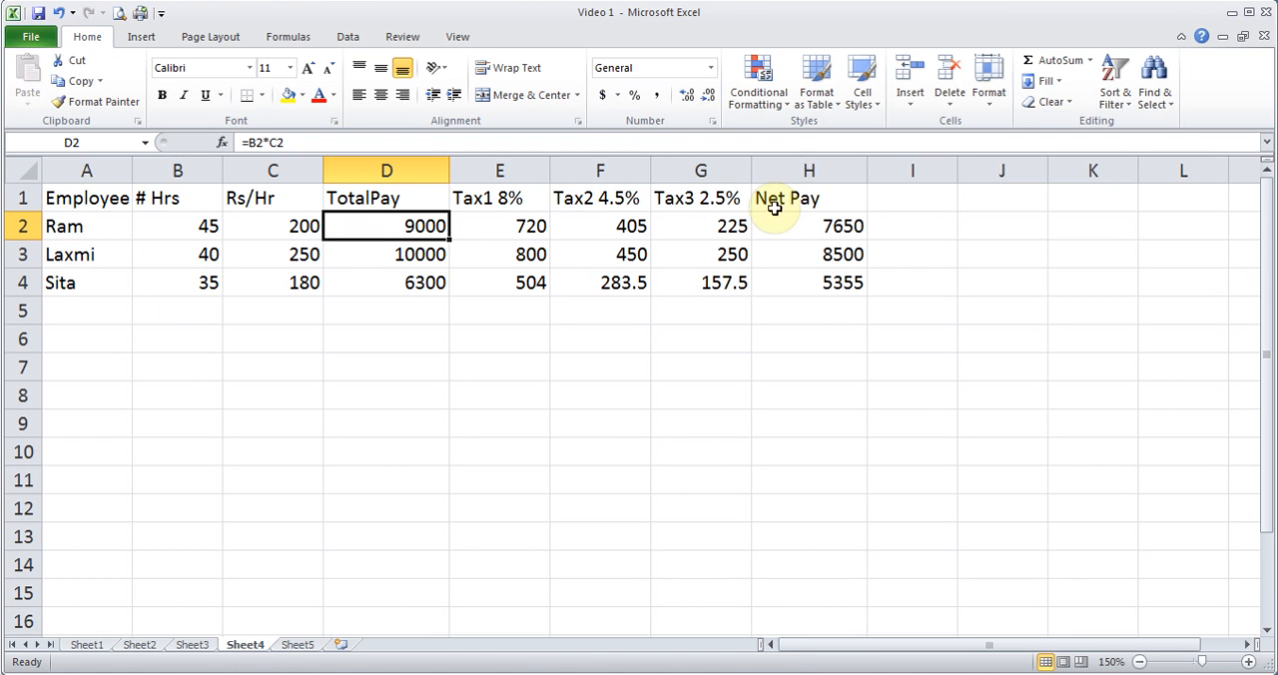
- Copy the three Net Pay cells H2:H4 on Sheet4
{"action": "left_click", "coordinate": [298, 645]}
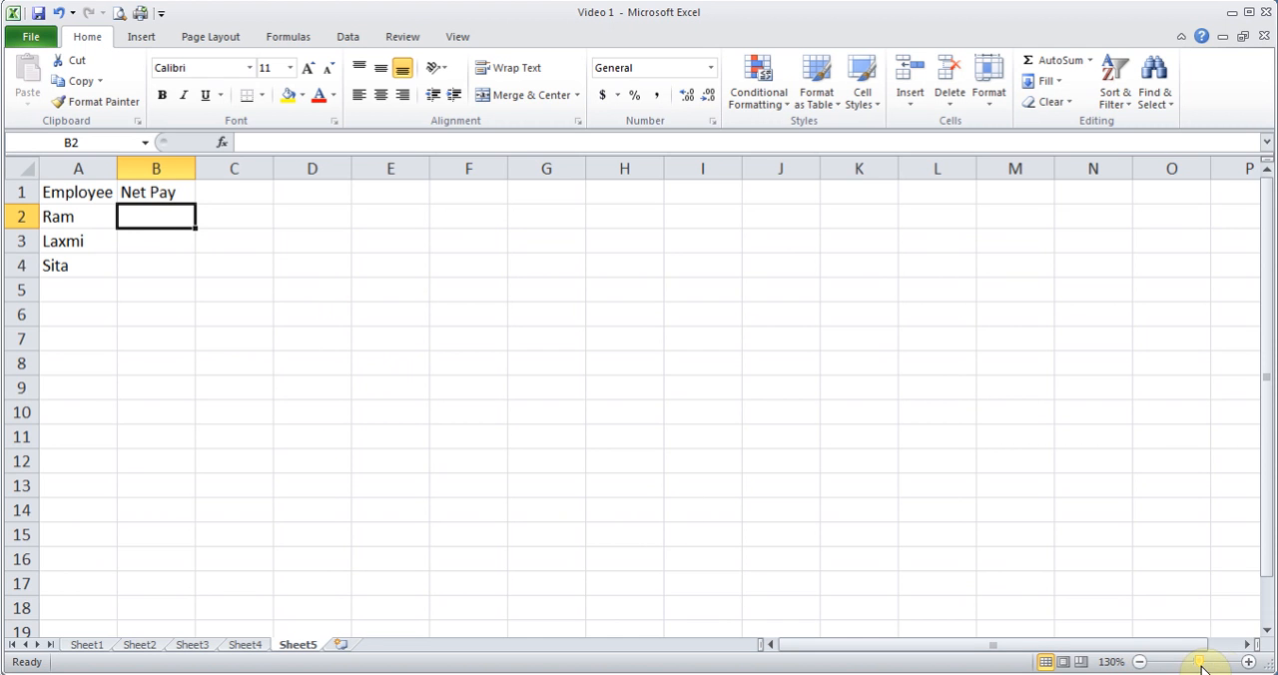
{"action": "left_click", "coordinate": [1247, 662]}
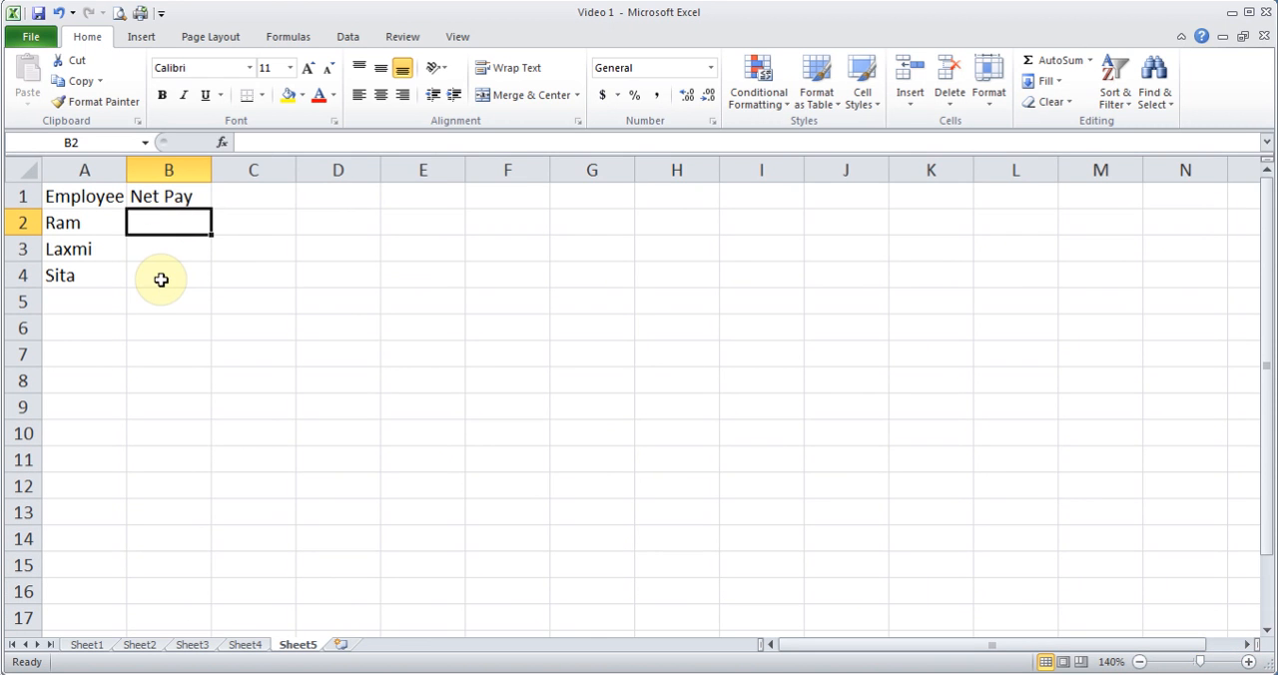
{"action": "left_click", "coordinate": [246, 644]}
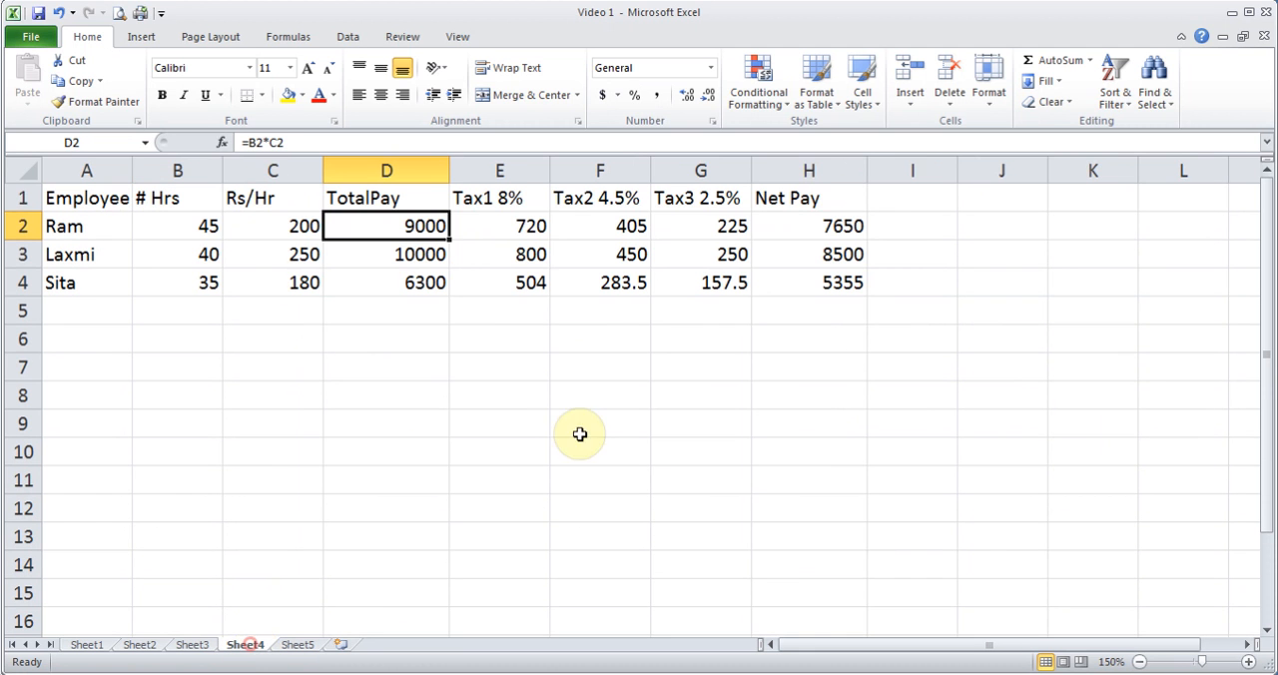
{"action": "left_click_drag", "start_coordinate": [799, 226], "coordinate": [801, 286]}
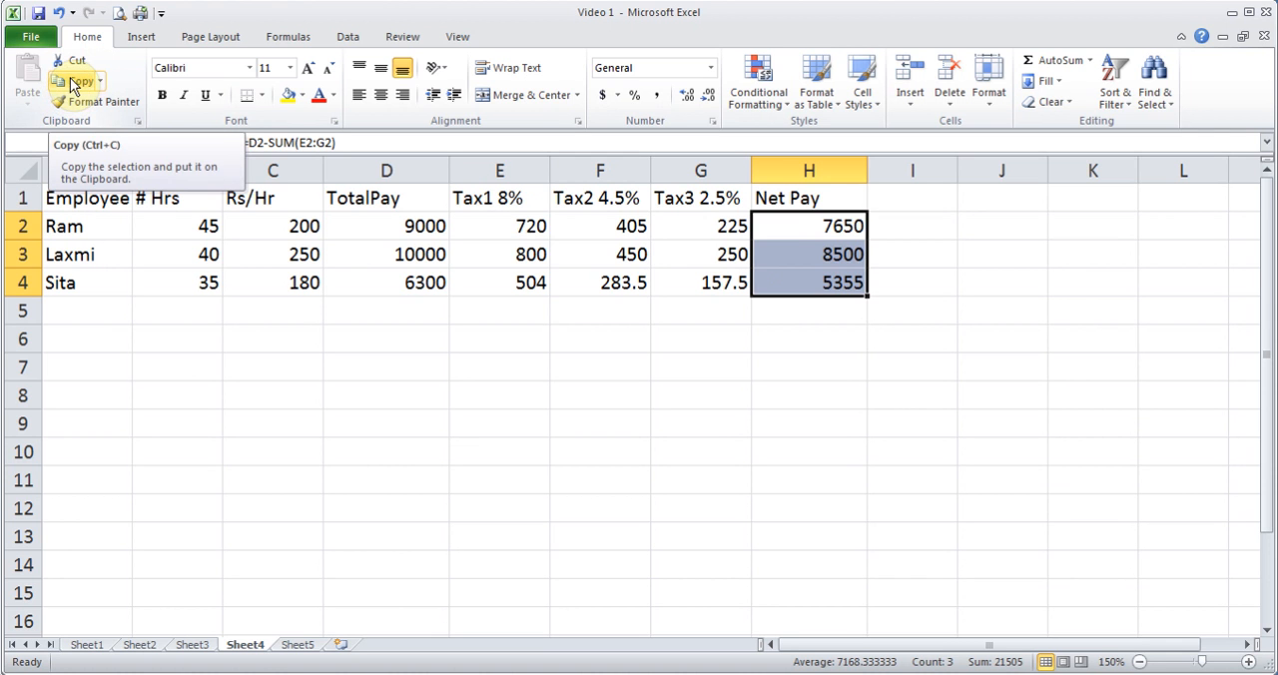
{"action": "right_click", "coordinate": [809, 234]}
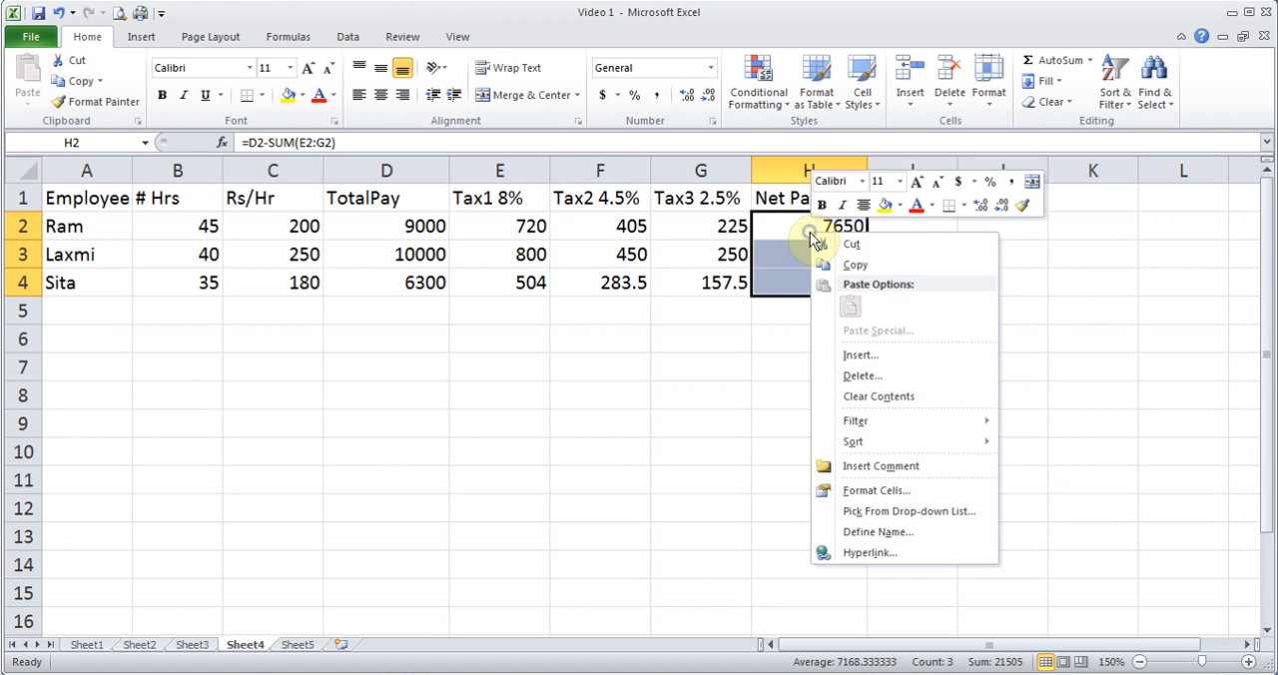
{"action": "left_click", "coordinate": [860, 266]}
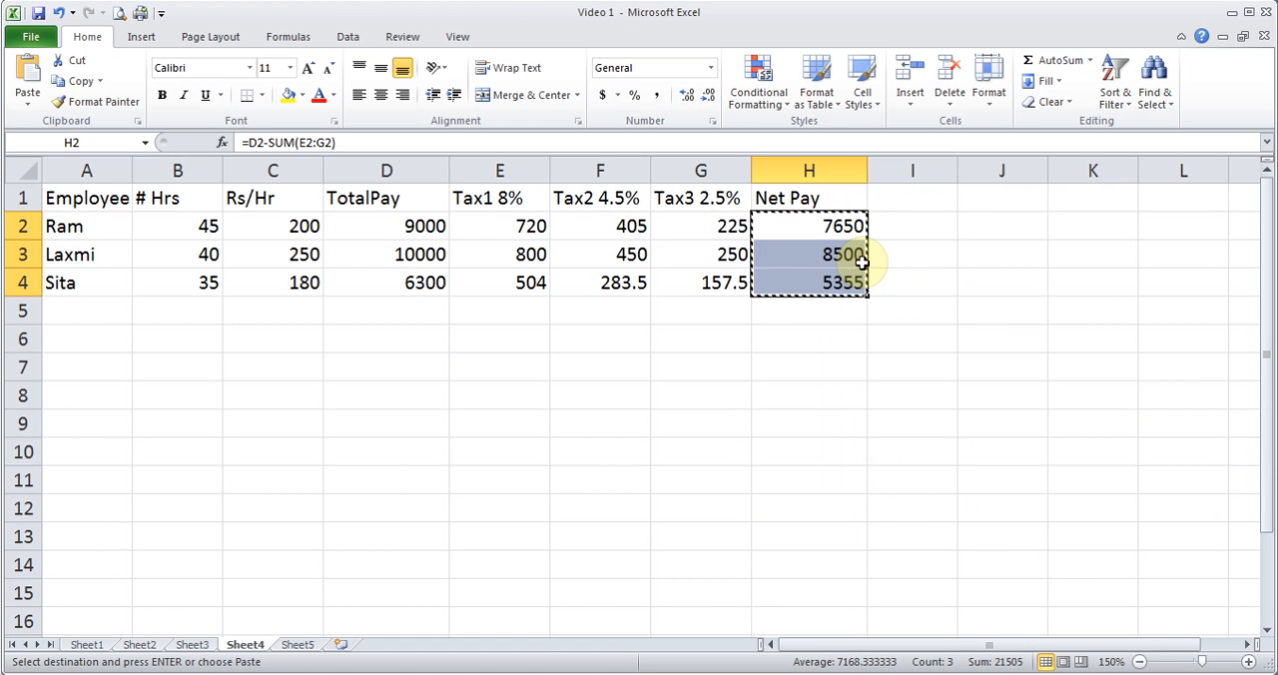
- Try a regular paste of the copied Net Pay cells into Sheet5 at B2, and clear the pasted cells
{"action": "left_click", "coordinate": [297, 645]}
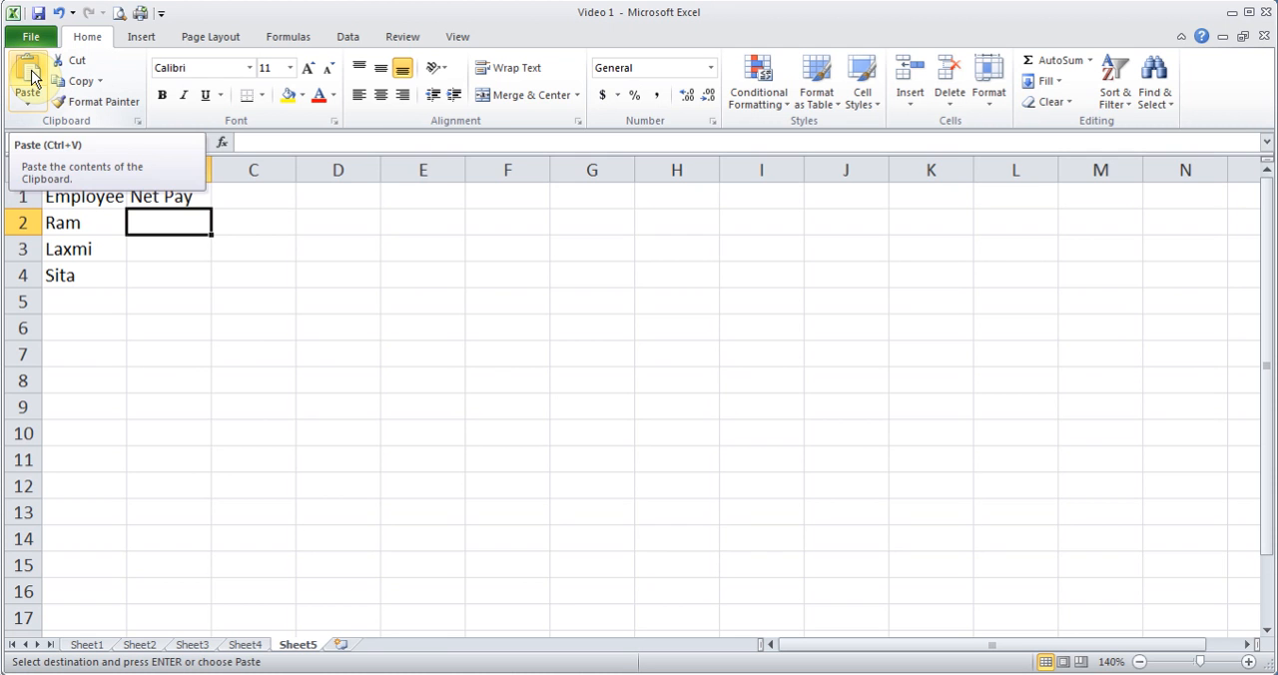
{"action": "left_click", "coordinate": [247, 644]}
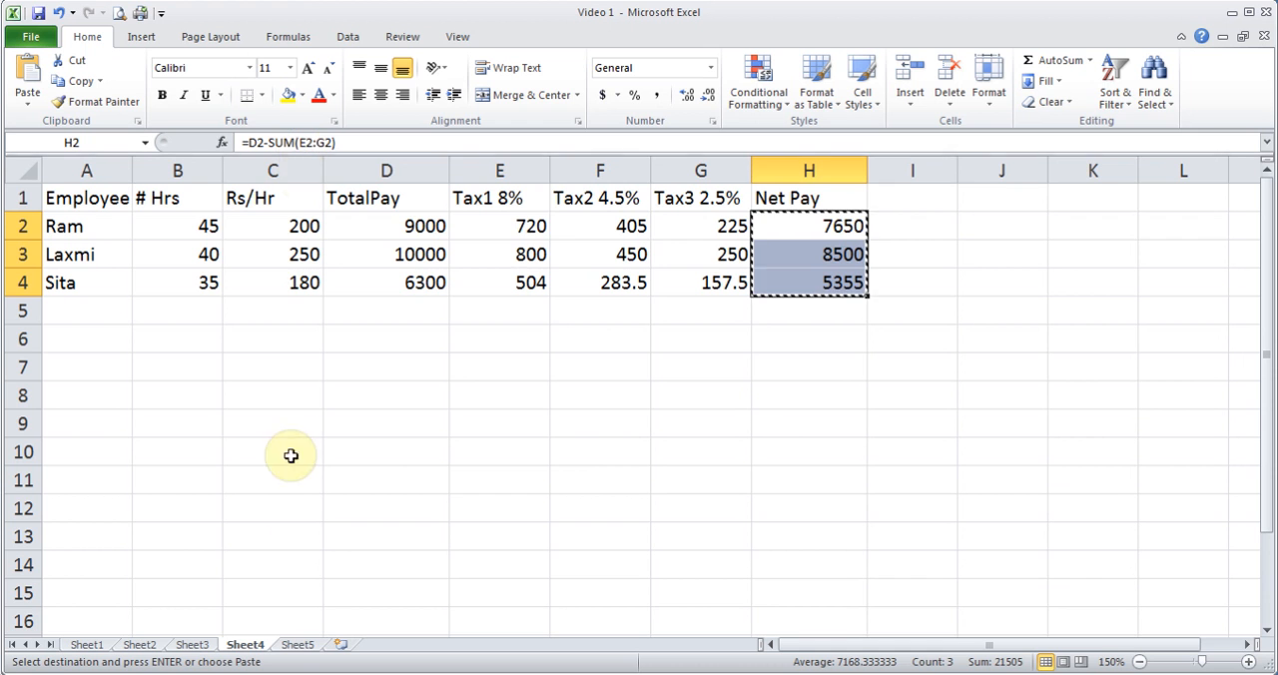
{"action": "left_click", "coordinate": [296, 644]}
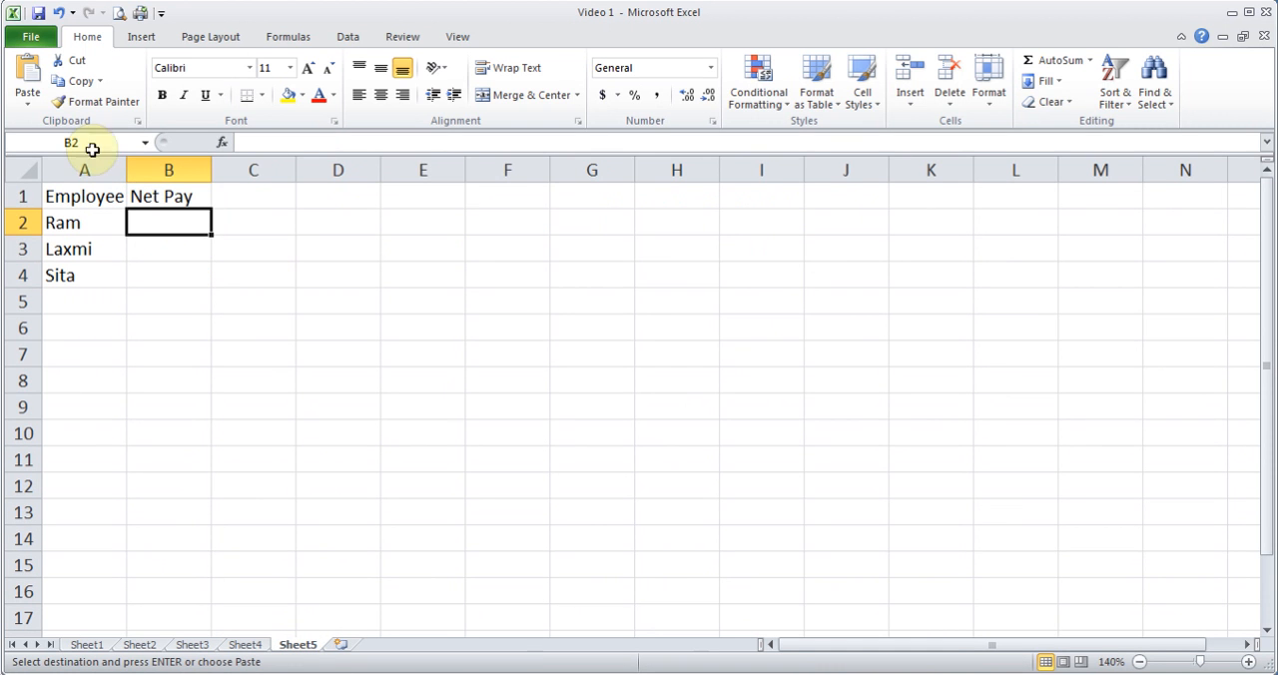
{"action": "left_click", "coordinate": [30, 74]}
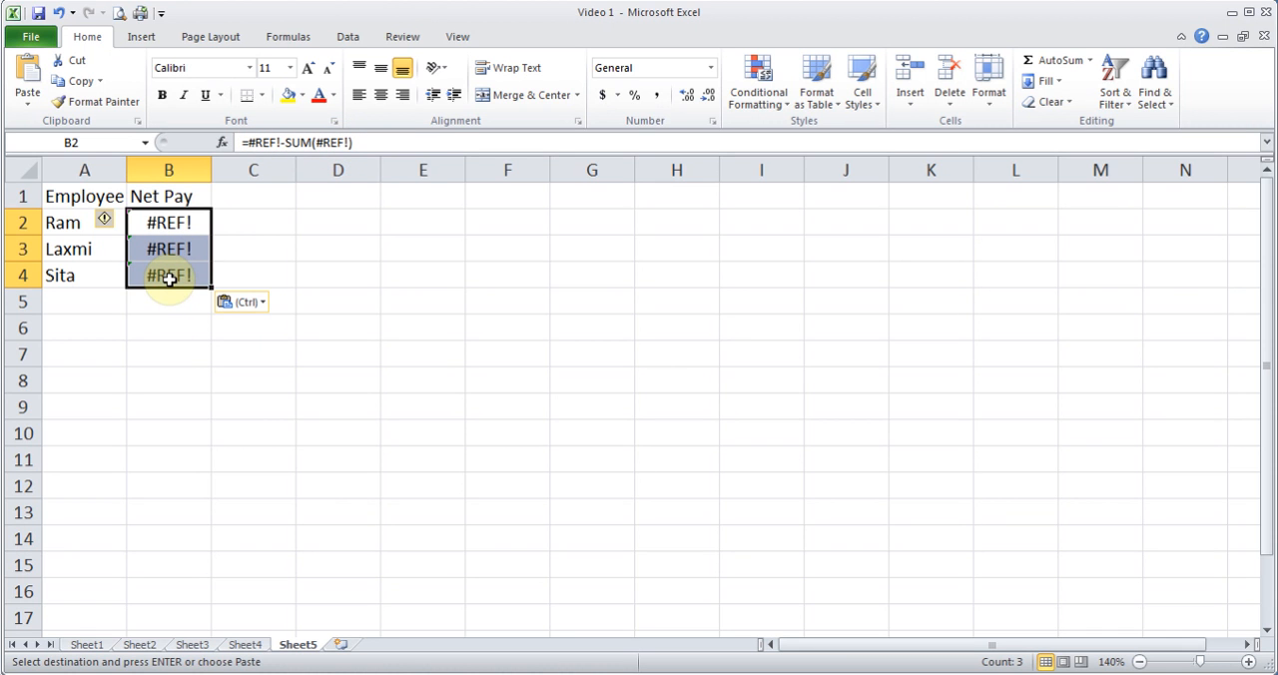
{"action": "key", "text": "Delete"}
{"action": "left_click", "coordinate": [171, 225]}
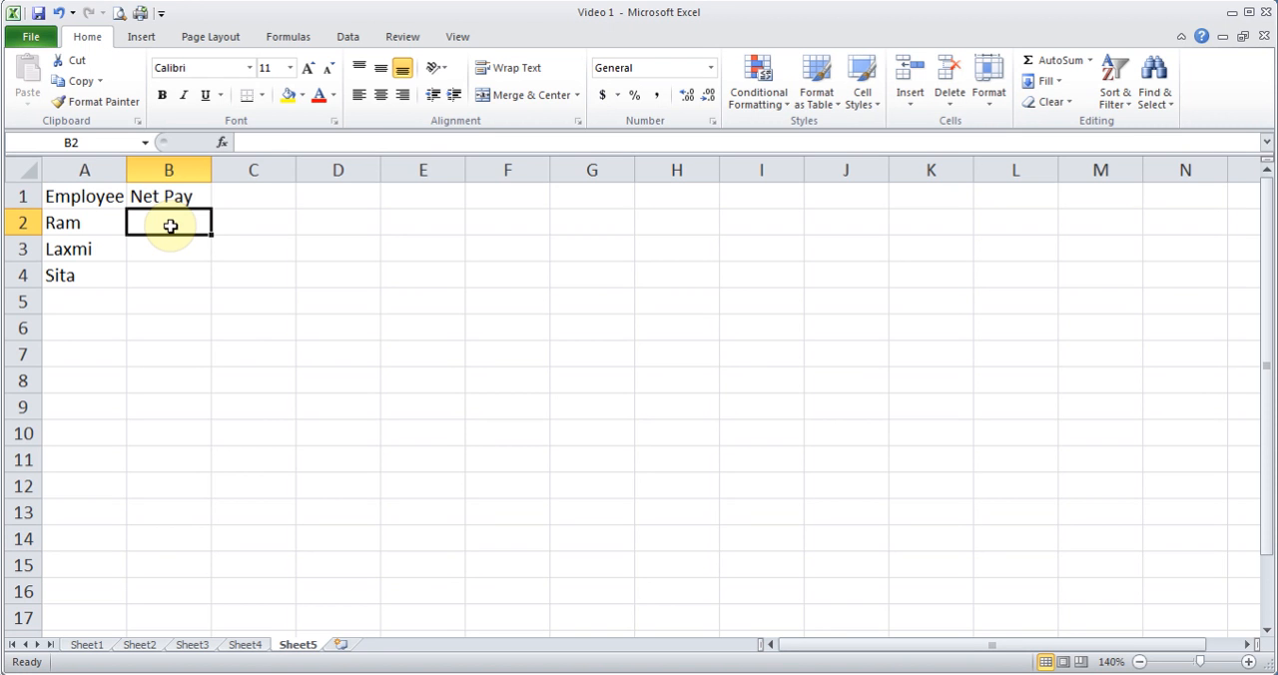
- Copy H2:H4 on Sheet4 again and paste only the values into Sheet5 starting at B2
{"action": "left_click", "coordinate": [244, 644]}
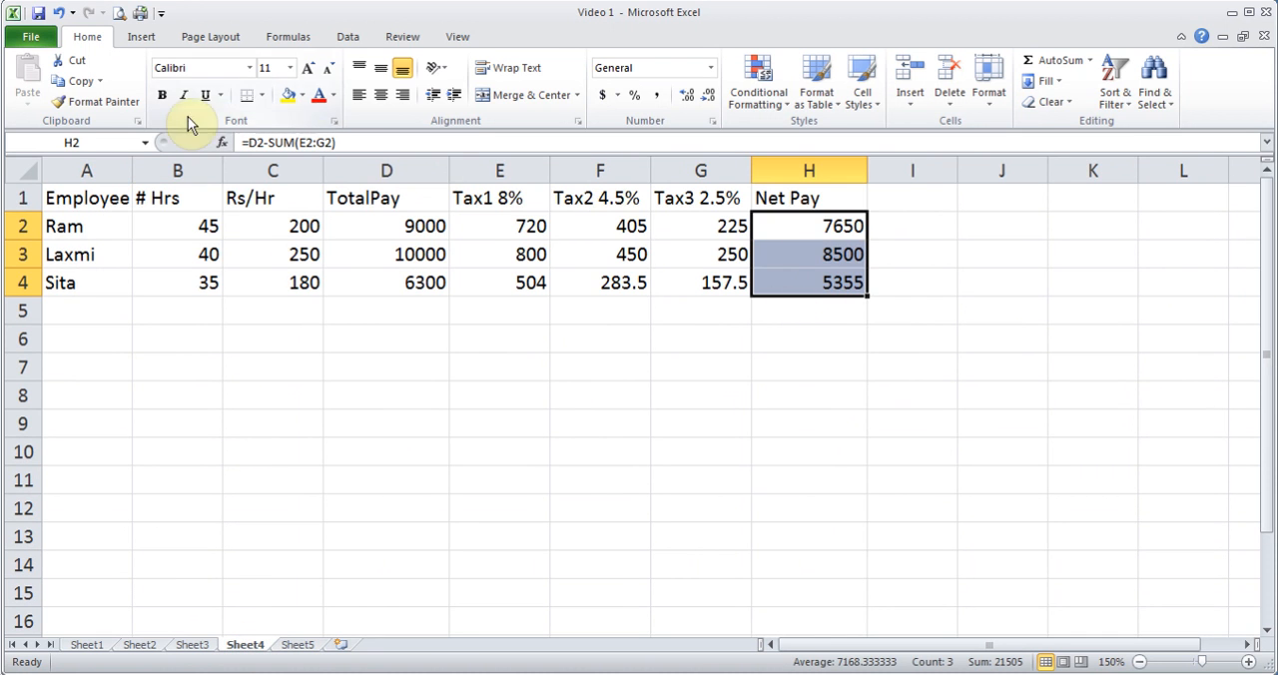
{"action": "left_click", "coordinate": [74, 83]}
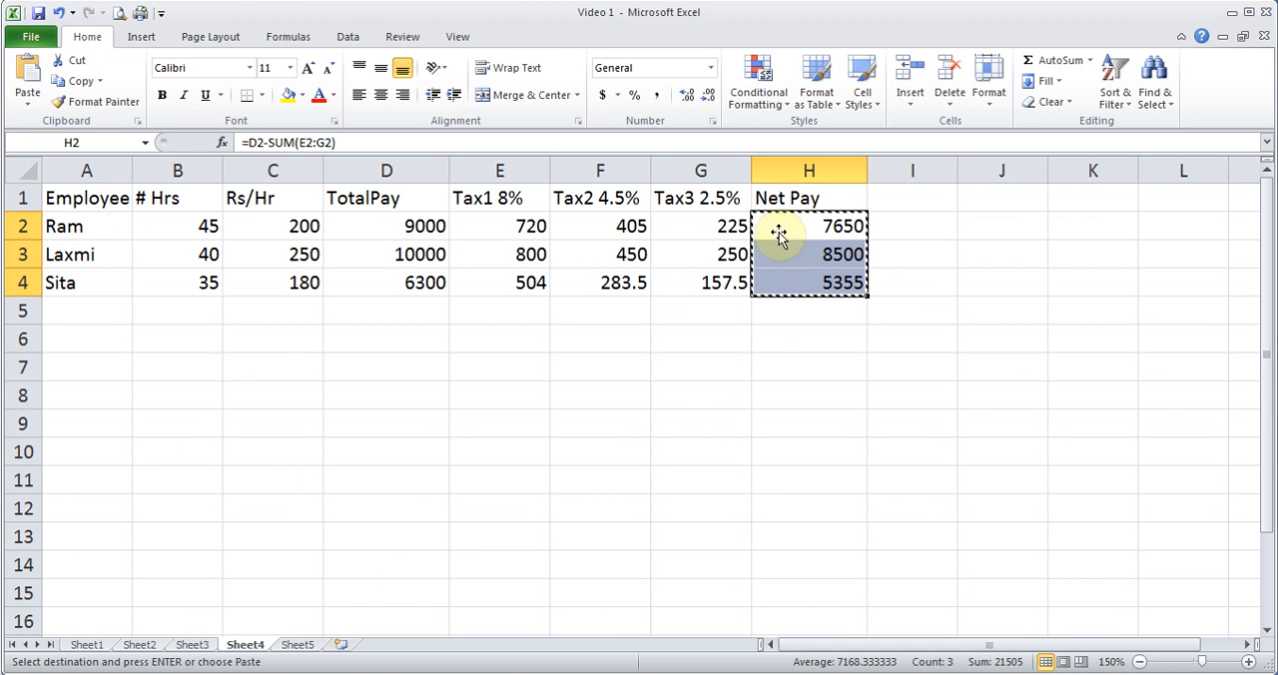
{"action": "left_click", "coordinate": [297, 644]}
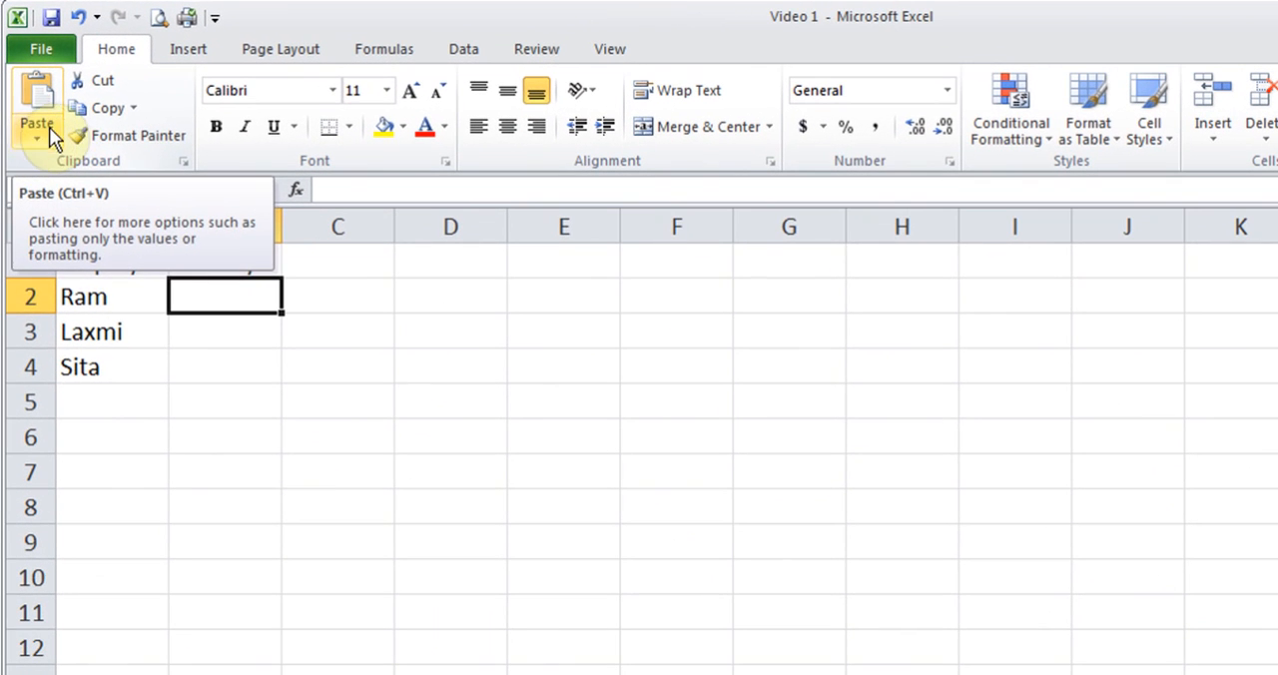
{"action": "left_click", "coordinate": [33, 128]}
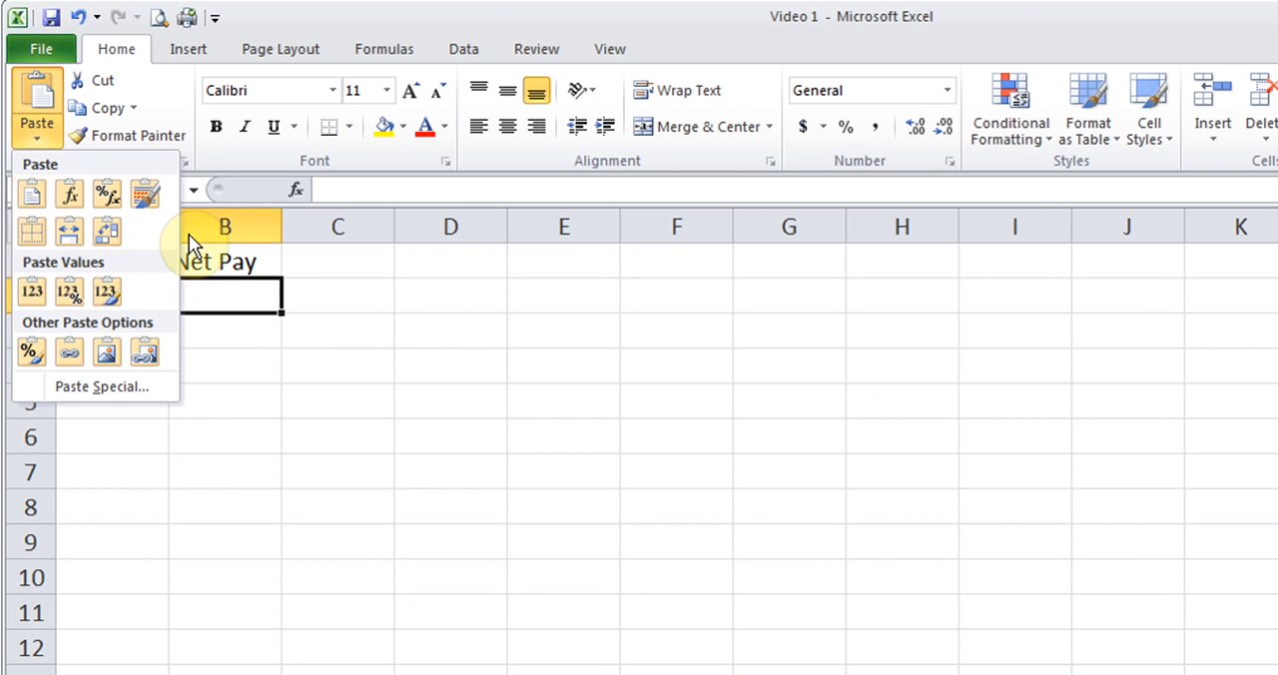
{"action": "left_click", "coordinate": [33, 293]}
{"action": "left_click", "coordinate": [256, 296]}
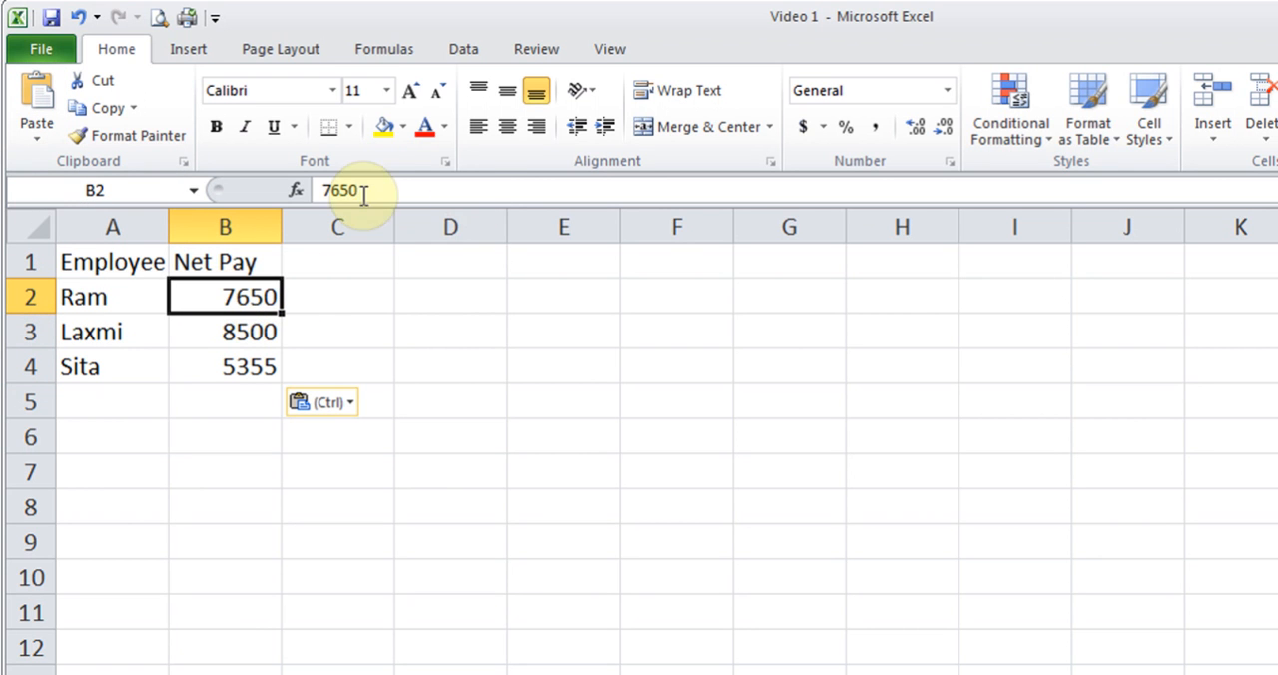
{"action": "left_click", "coordinate": [237, 337]}
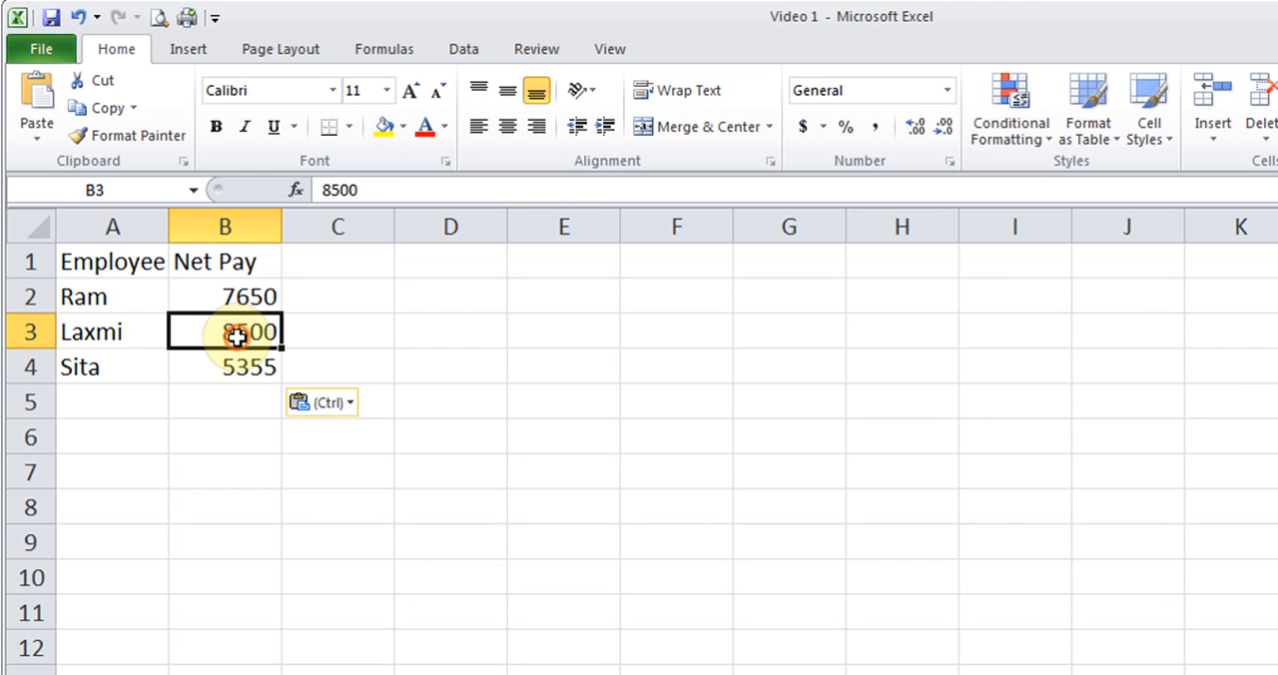
{"action": "left_click", "coordinate": [225, 303]}
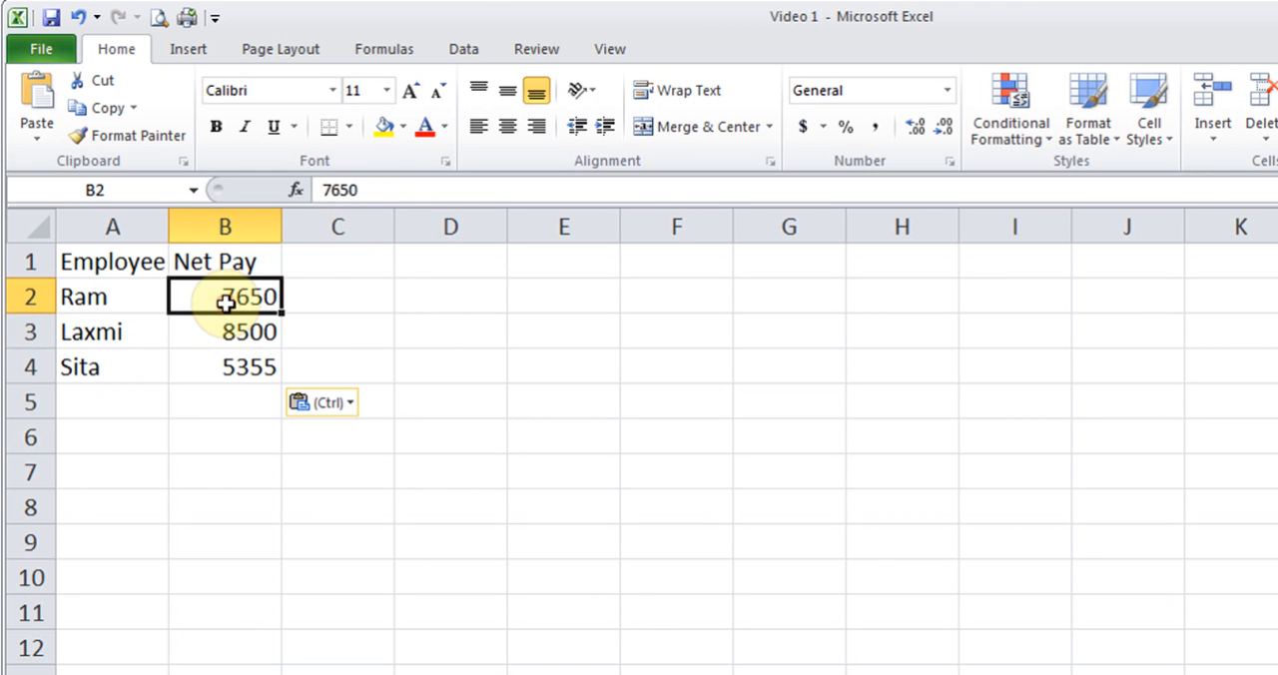
- Paste the copied Net Pay cells as links into Sheet5 starting at C2, and check the linked cells
{"action": "left_click", "coordinate": [349, 299]}
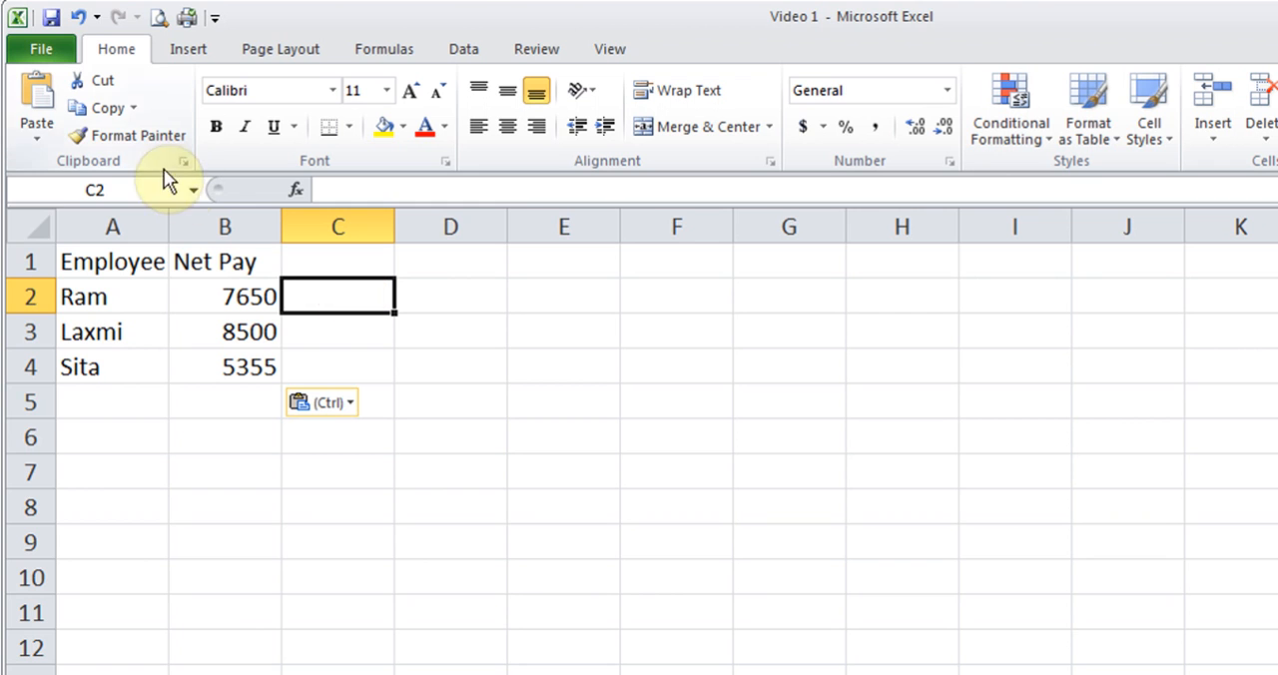
{"action": "left_click", "coordinate": [40, 140]}
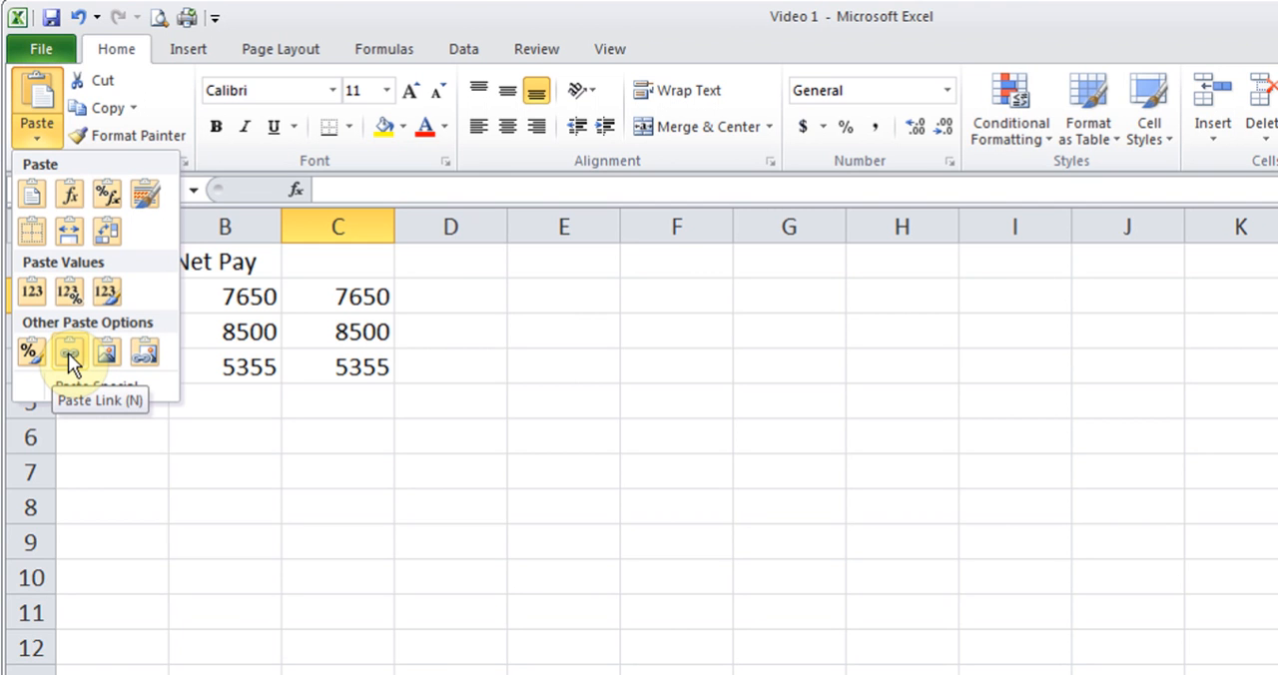
{"action": "left_click", "coordinate": [68, 352]}
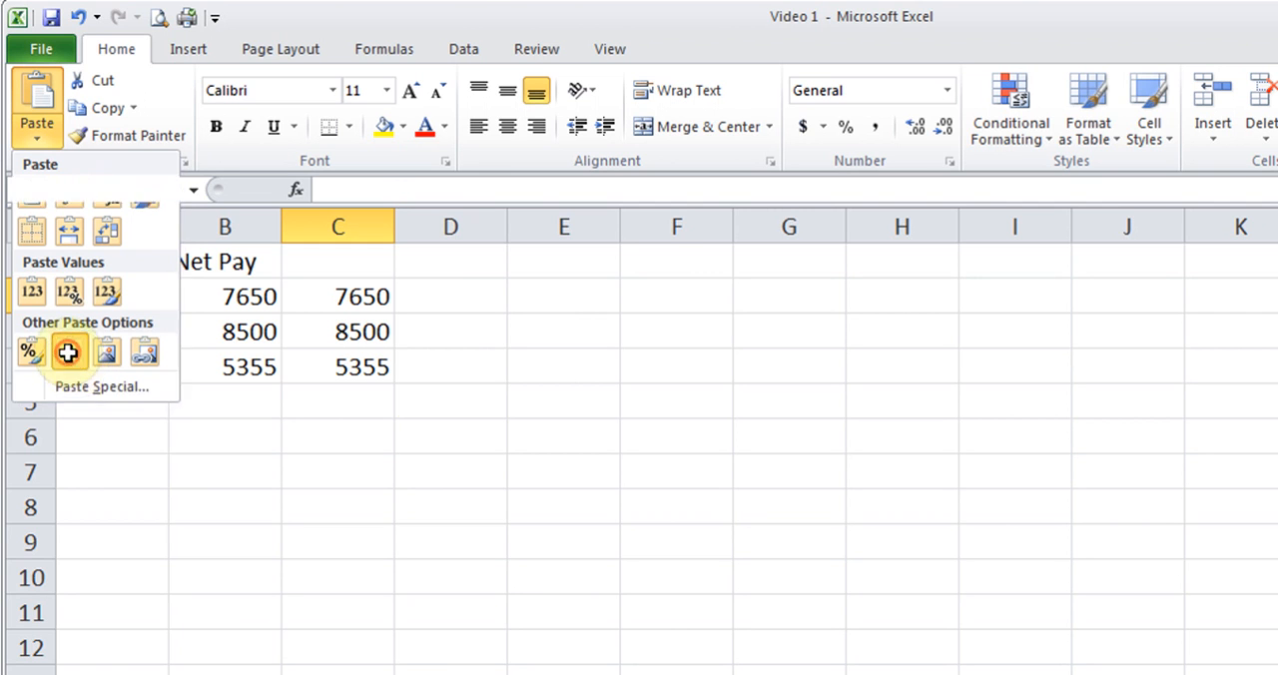
{"action": "left_click", "coordinate": [225, 304]}
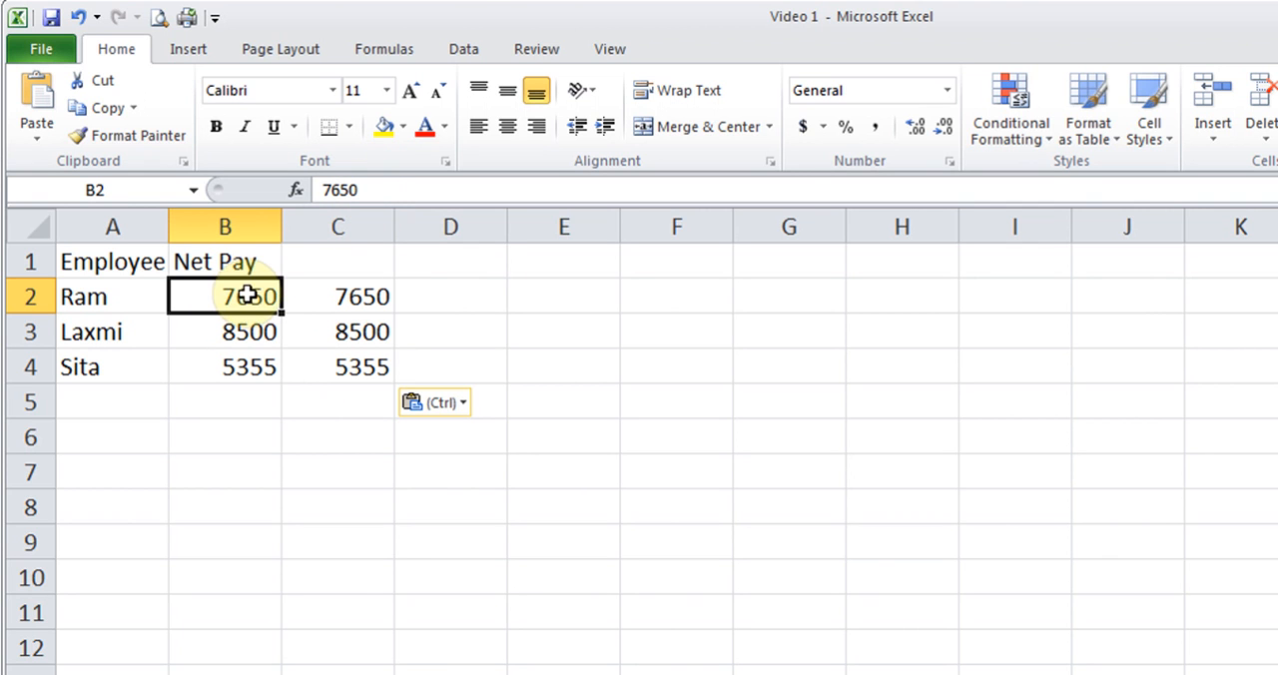
{"action": "left_click", "coordinate": [364, 295]}
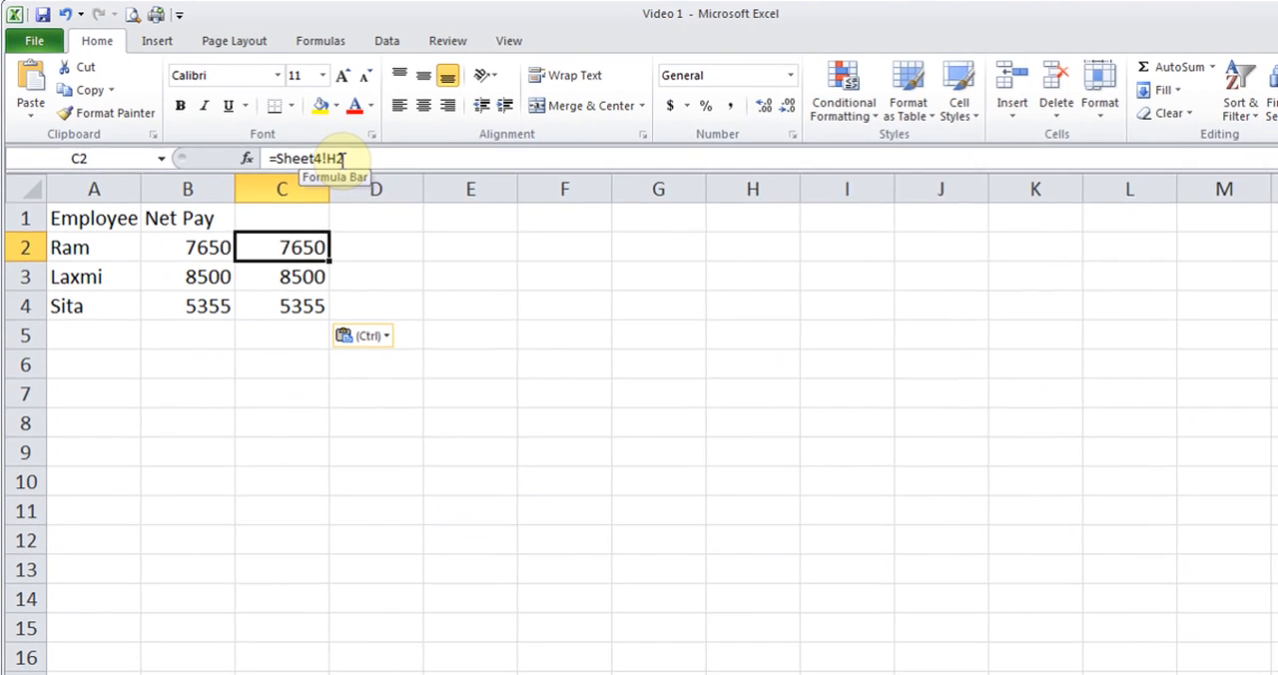
{"action": "left_click_drag", "start_coordinate": [292, 244], "coordinate": [296, 301]}
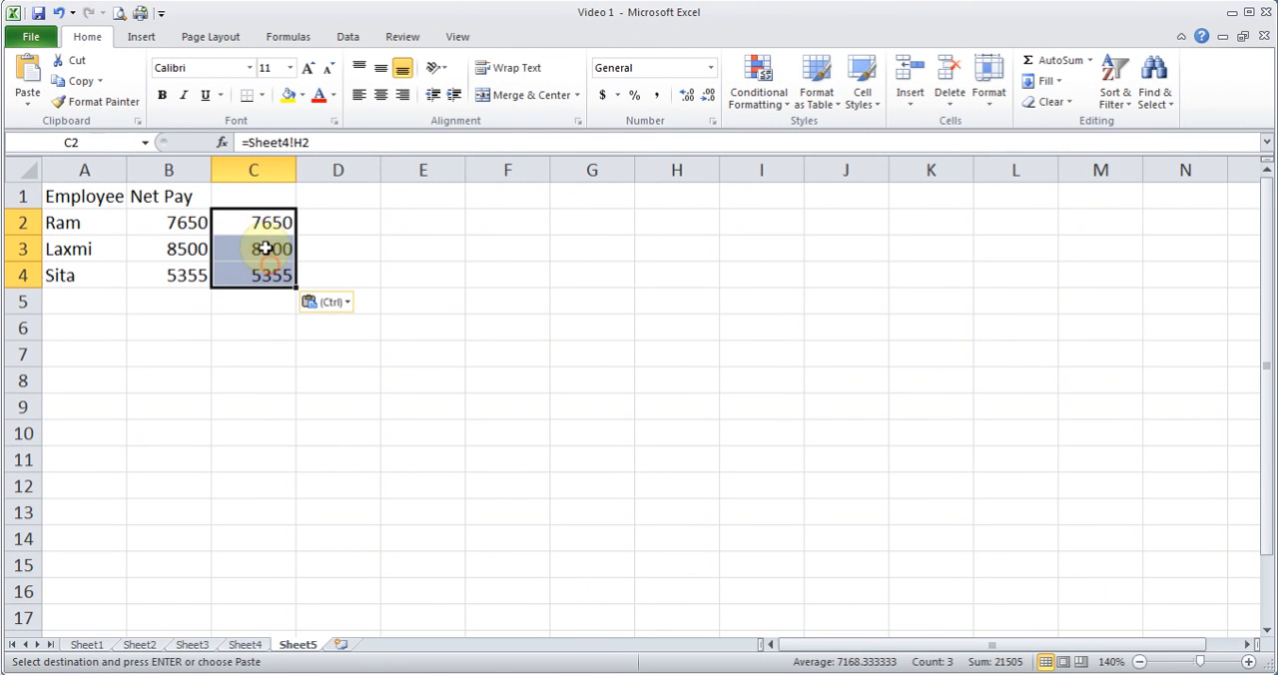
- Set the first employee's hours in B2 of Sheet4 to 55 and check the recalculated Tax1 and Net Pay cells
{"action": "left_click", "coordinate": [245, 643]}
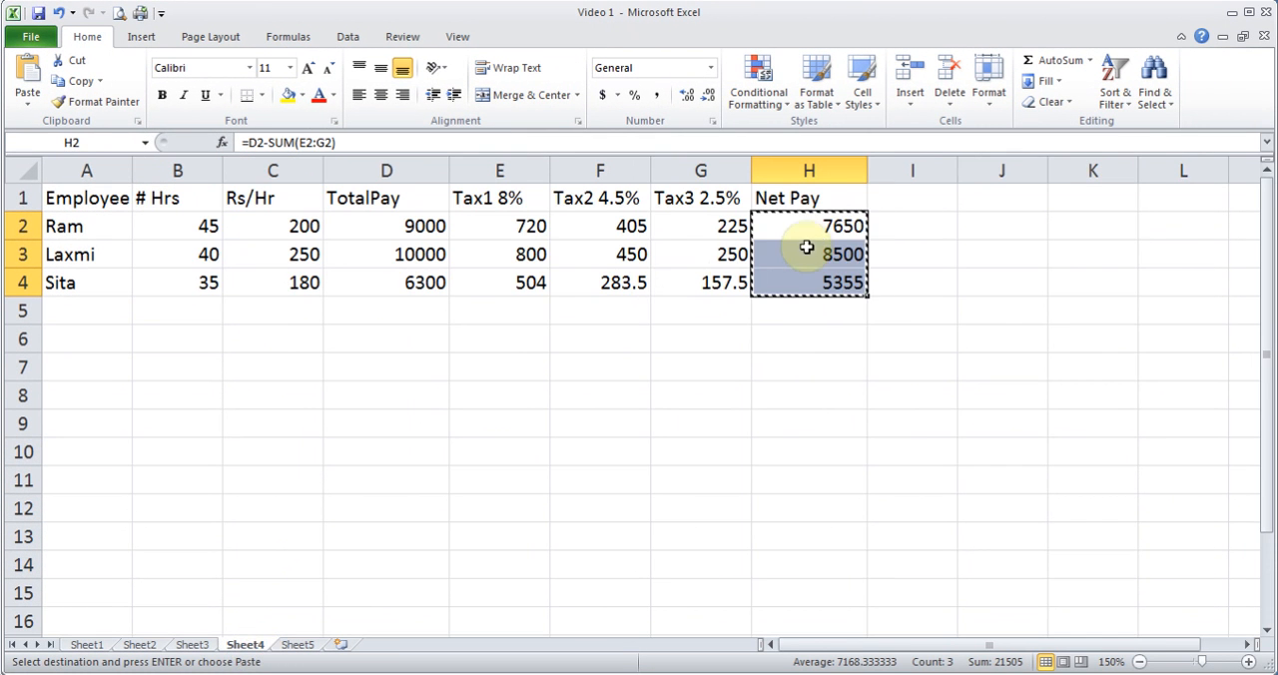
{"action": "left_click_drag", "start_coordinate": [818, 231], "coordinate": [815, 274]}
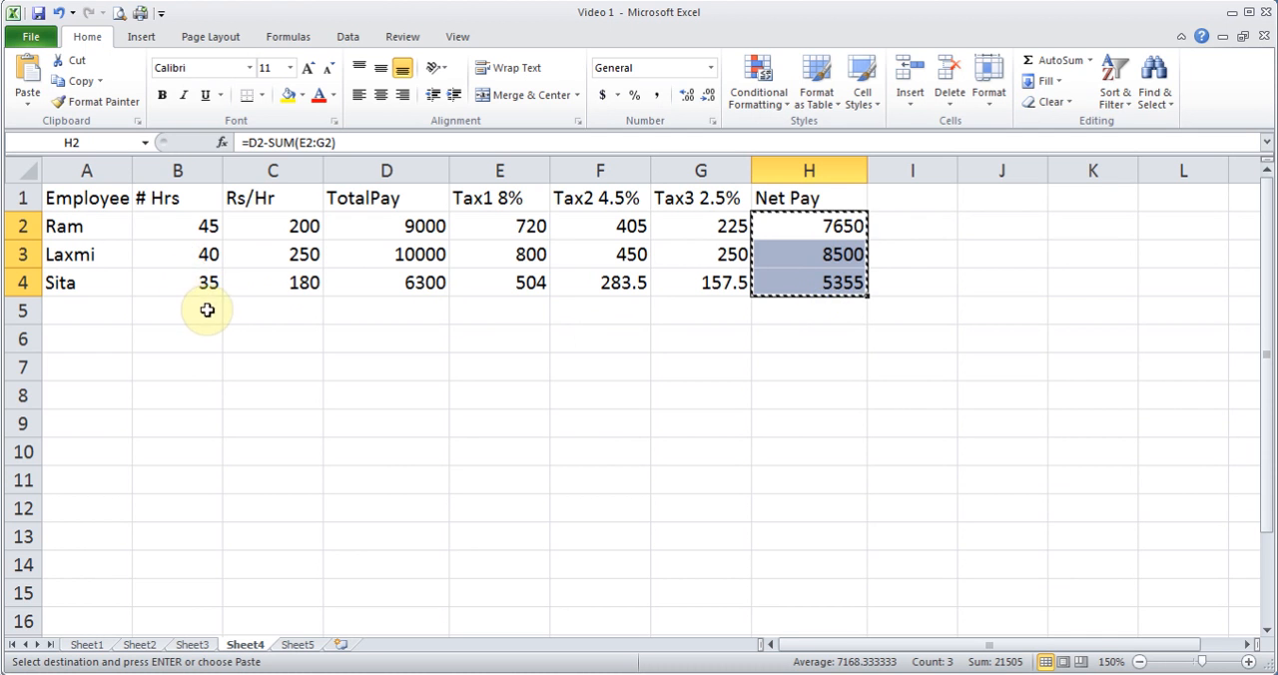
{"action": "left_click", "coordinate": [205, 226]}
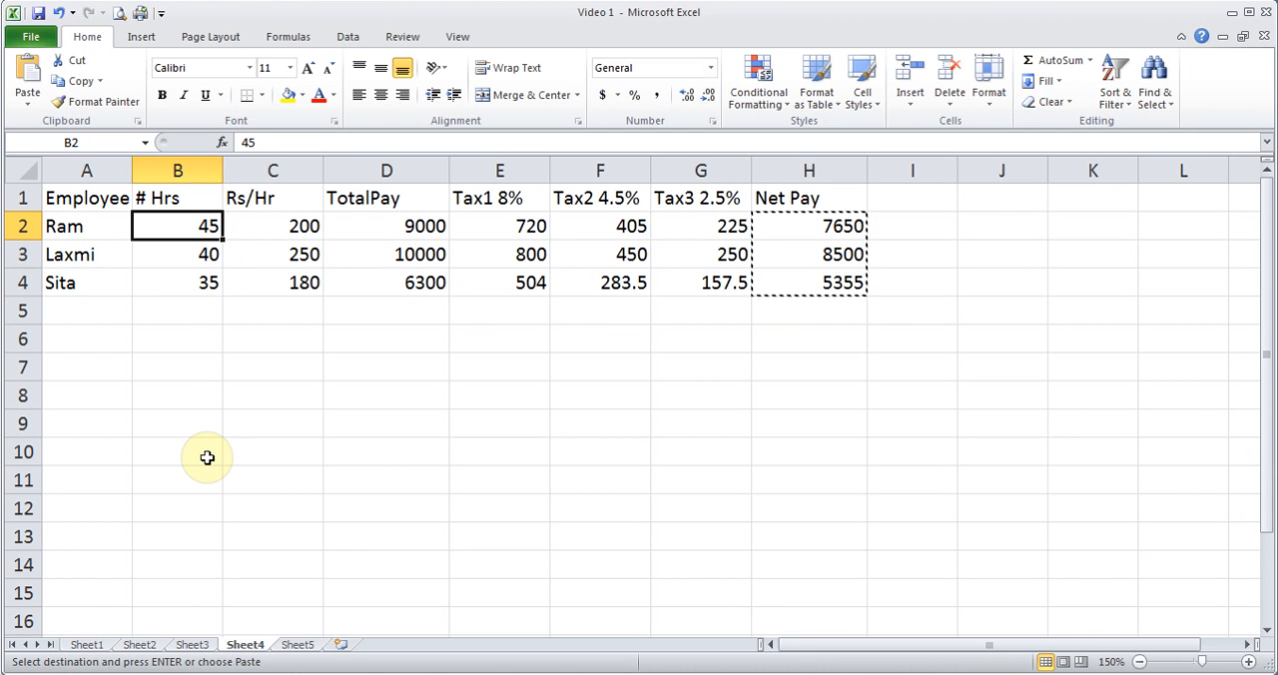
{"action": "type", "text": "55"}
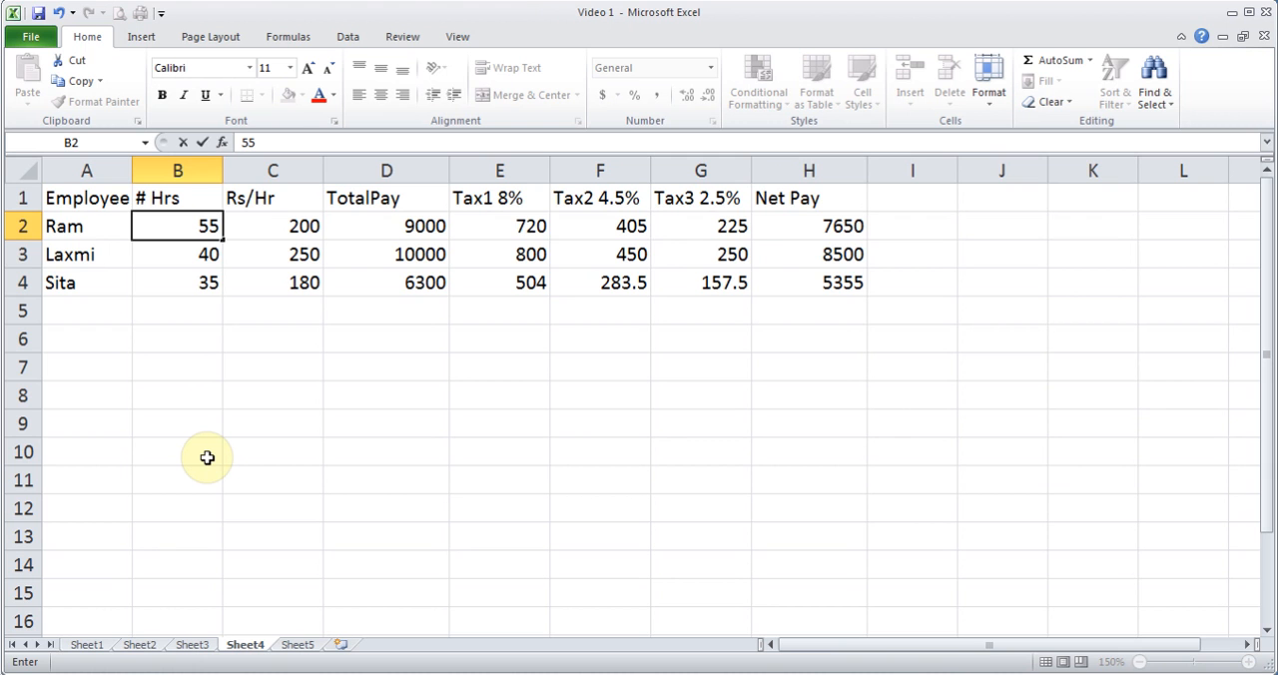
{"action": "key", "text": "Return"}
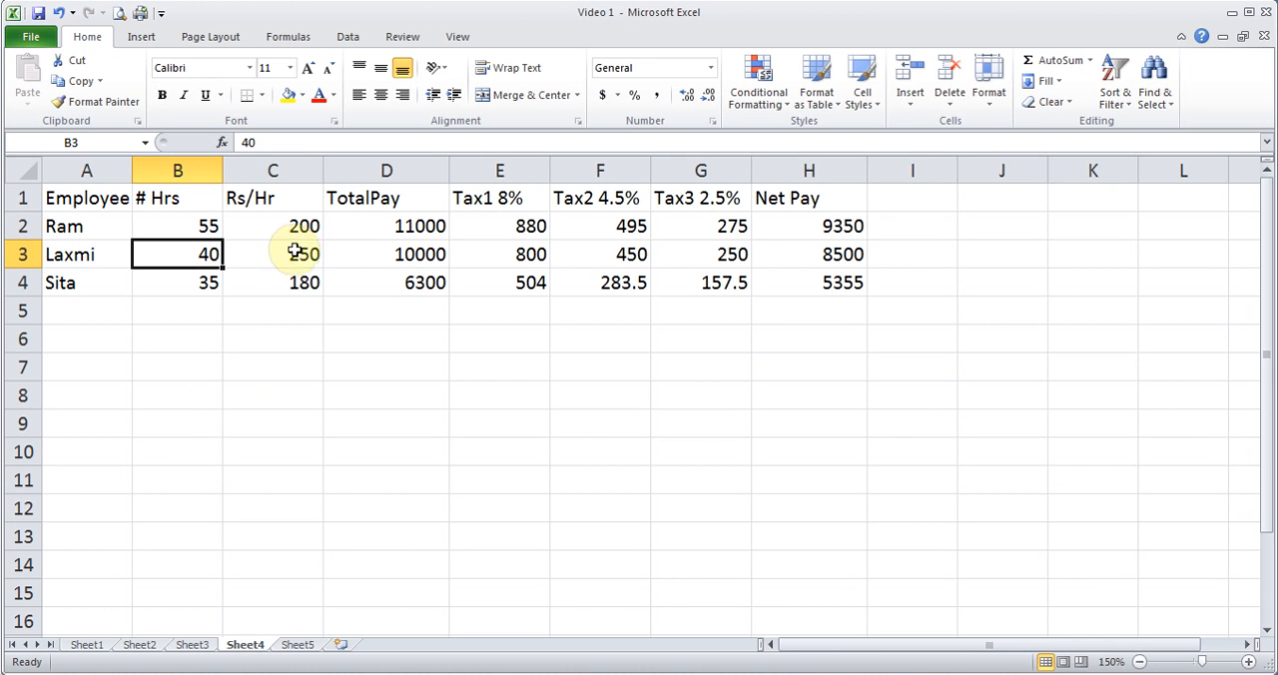
{"action": "left_click", "coordinate": [507, 221]}
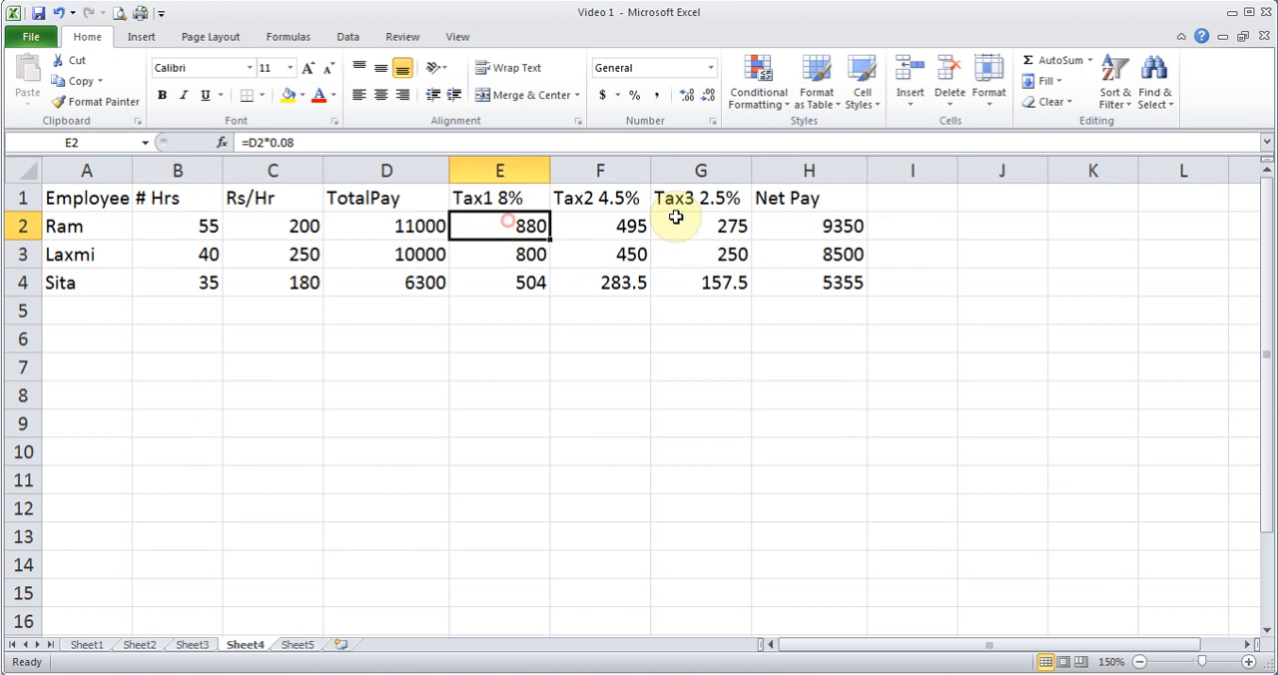
{"action": "left_click", "coordinate": [831, 226]}
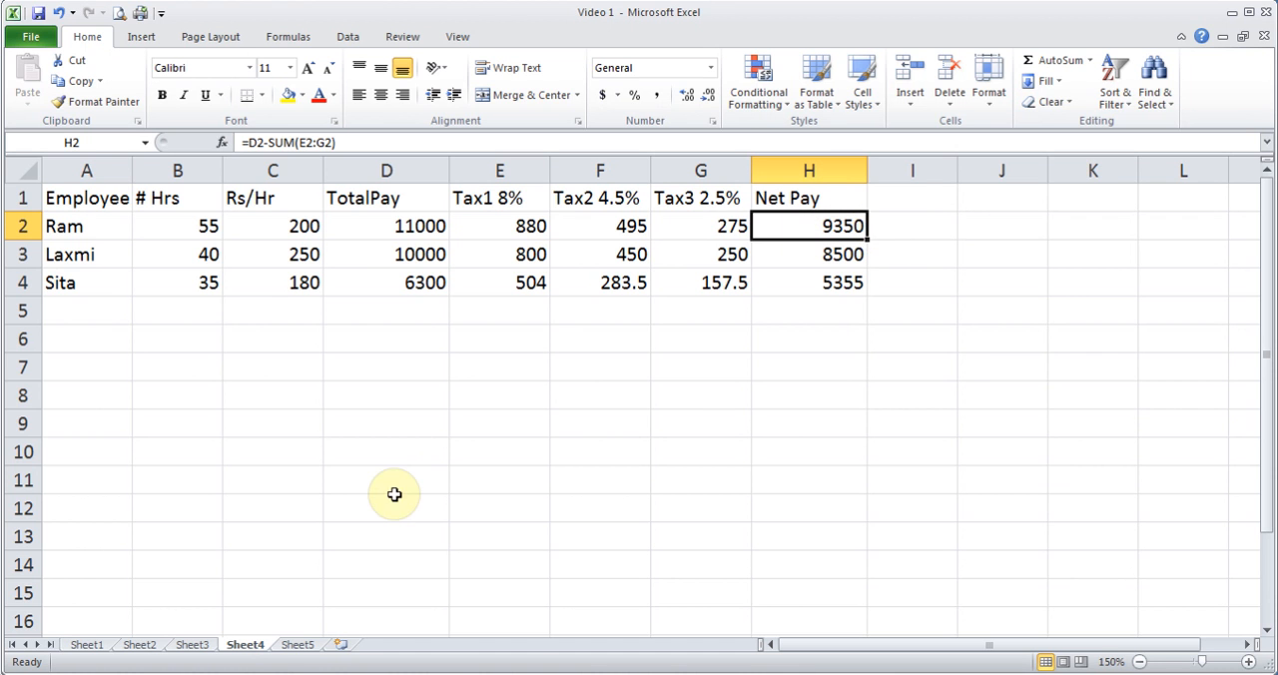
- Compare the value-only cell B2 with the linked cell C2 on Sheet5
{"action": "left_click", "coordinate": [300, 646]}
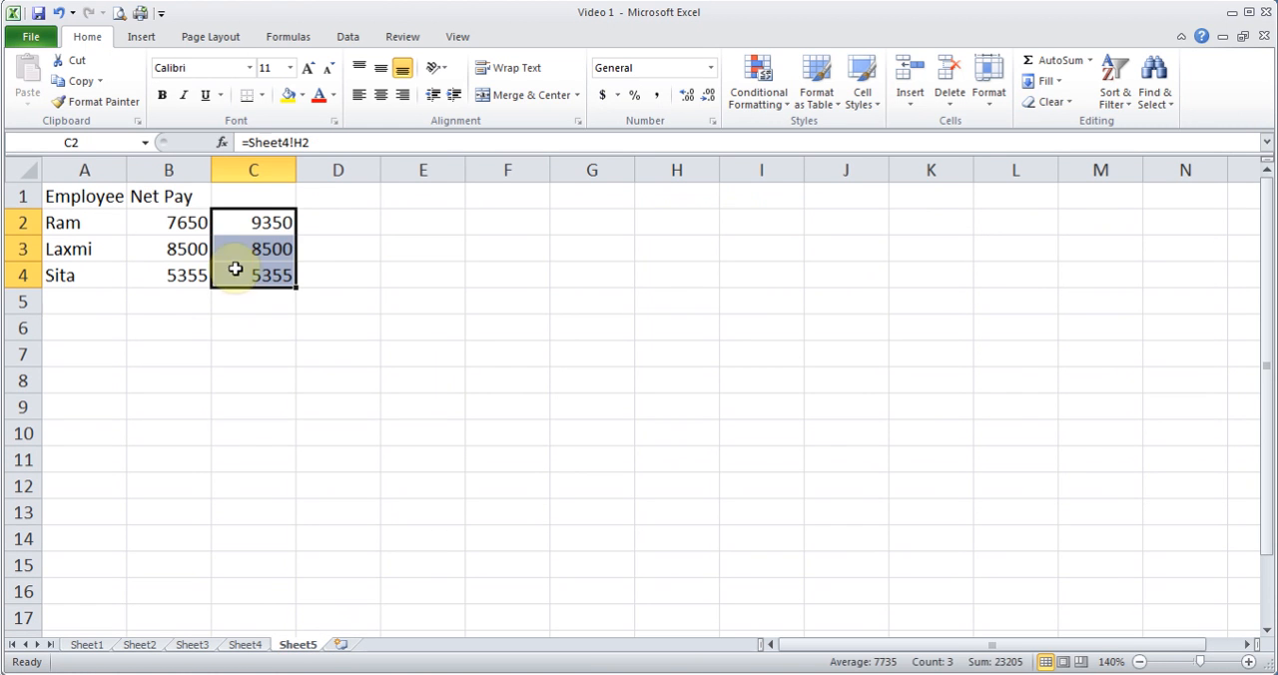
{"action": "left_click", "coordinate": [179, 225]}
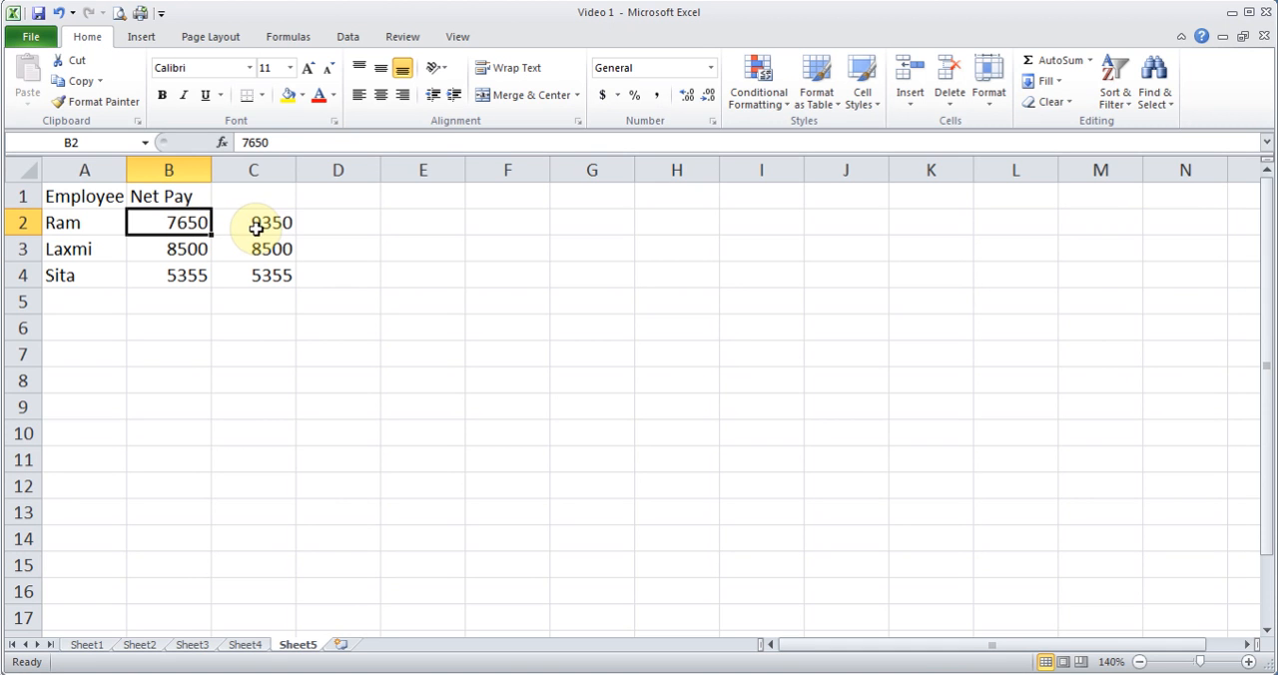
{"action": "left_click", "coordinate": [255, 228]}
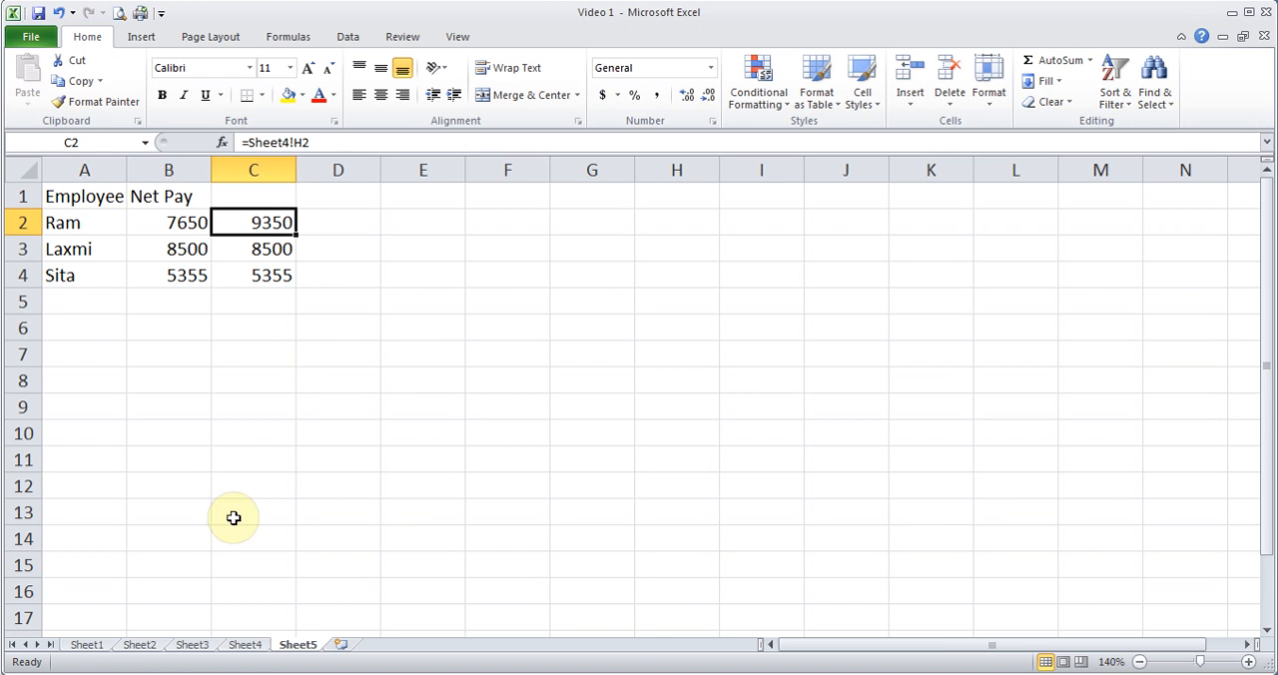
- Copy the payroll table A1:H4 from Sheet4 and paste it into Sheet5 starting at A7
{"action": "left_click", "coordinate": [245, 645]}
{"action": "left_click_drag", "start_coordinate": [79, 198], "coordinate": [789, 288]}
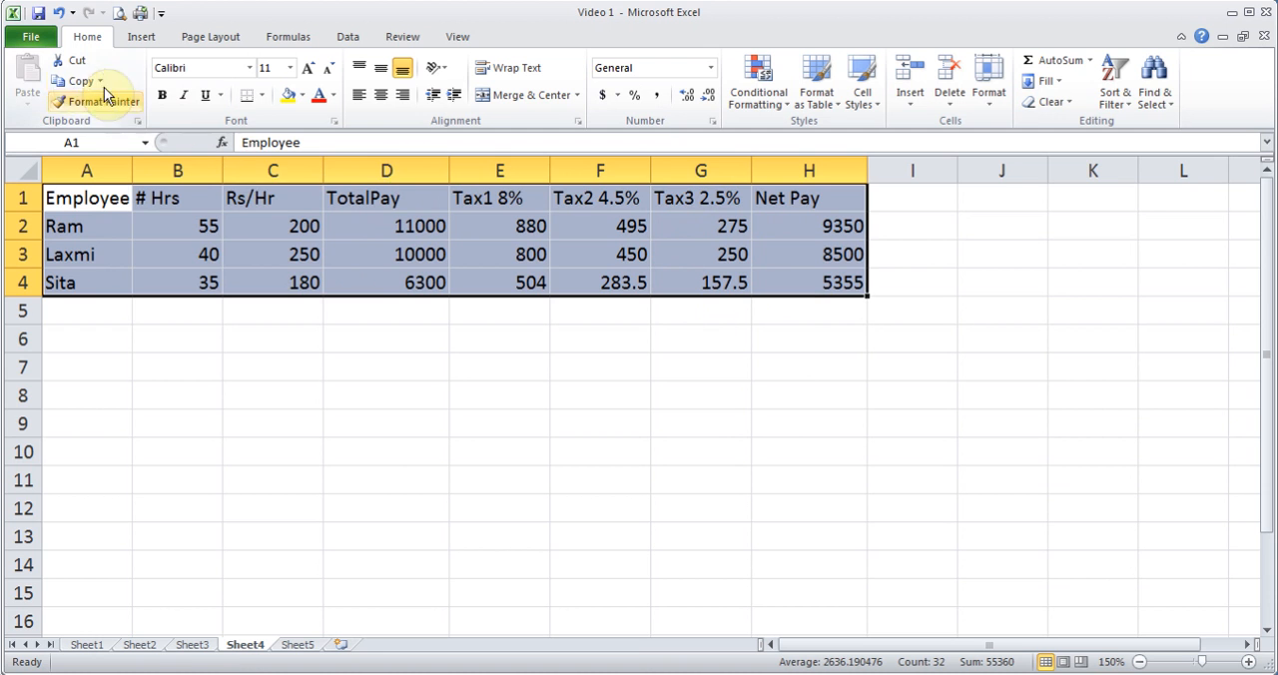
{"action": "left_click", "coordinate": [71, 80]}
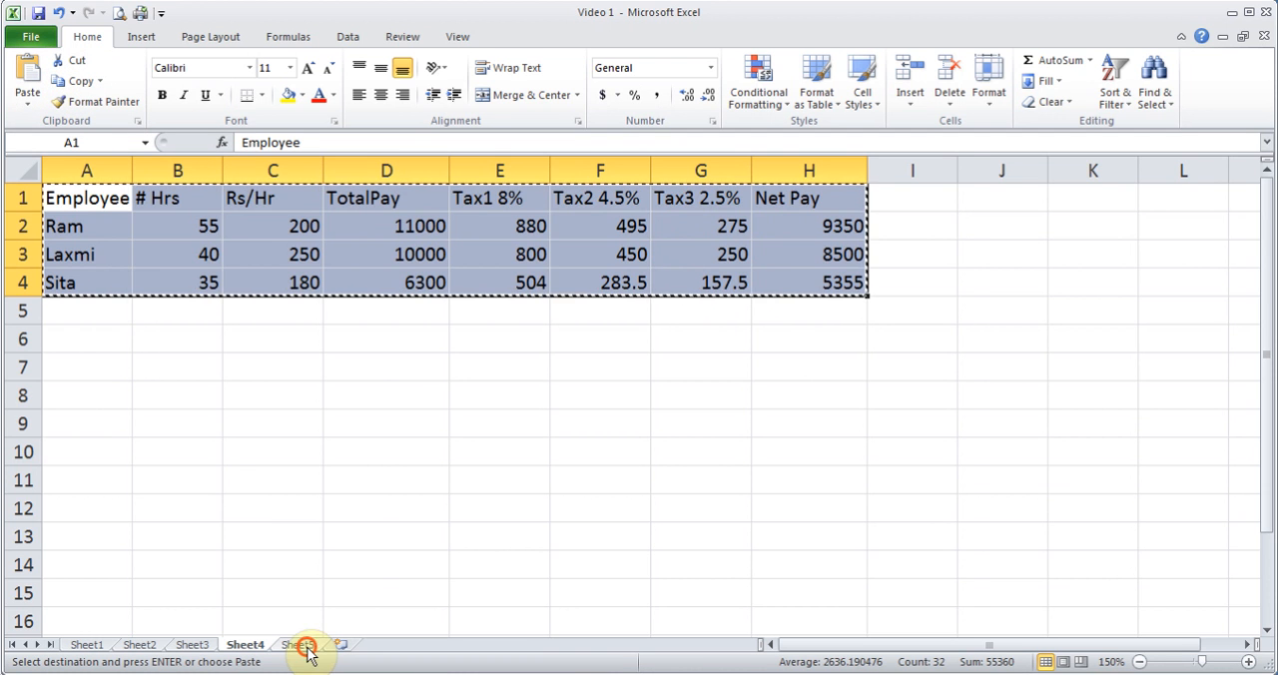
{"action": "left_click", "coordinate": [295, 643]}
{"action": "left_click", "coordinate": [77, 351]}
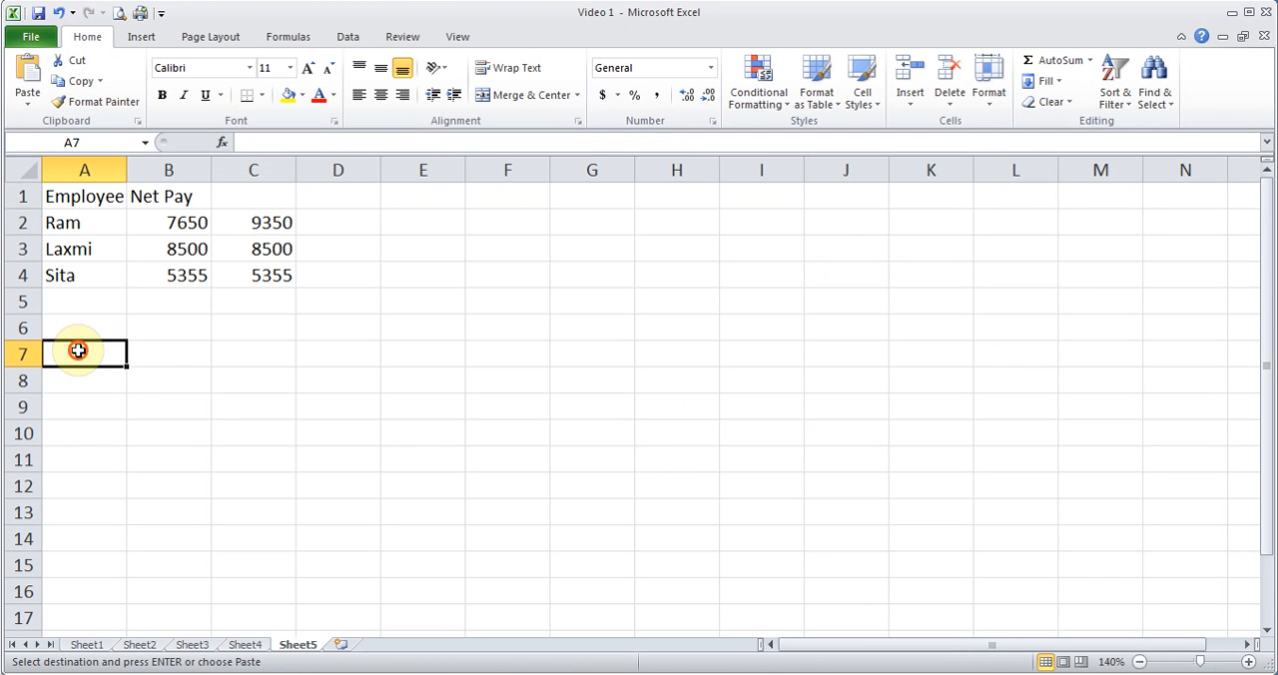
{"action": "left_click", "coordinate": [30, 72]}
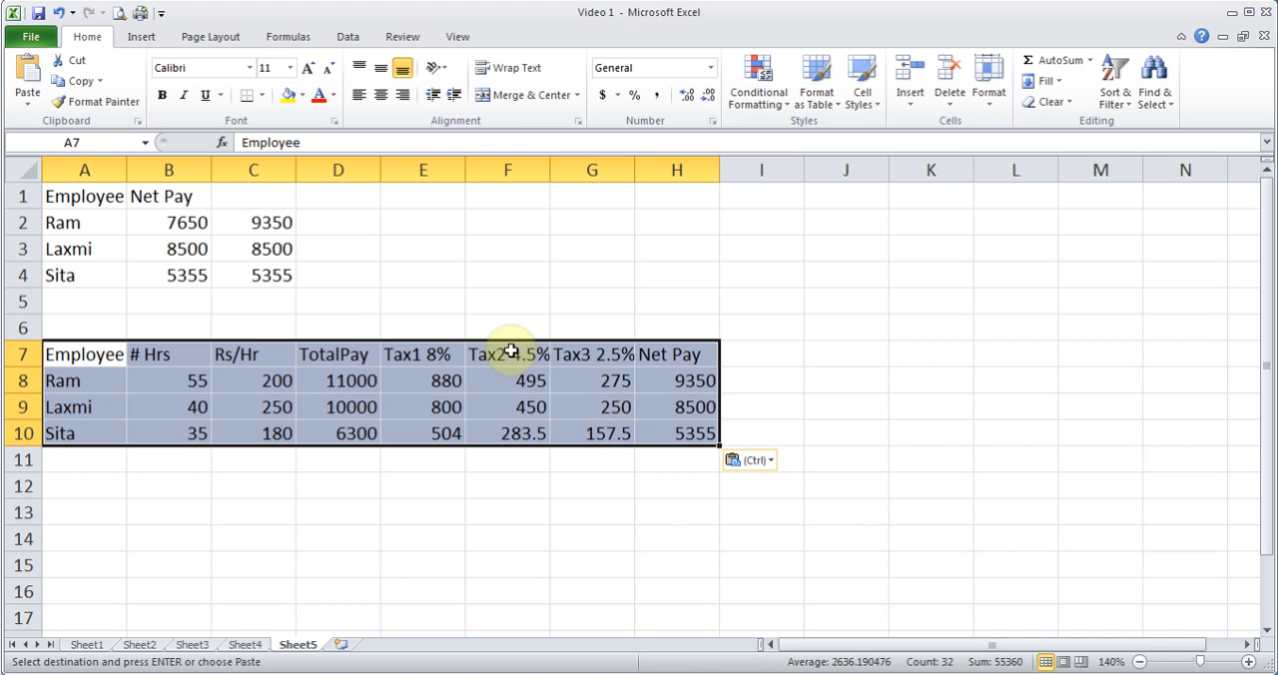
{"action": "left_click", "coordinate": [30, 104]}
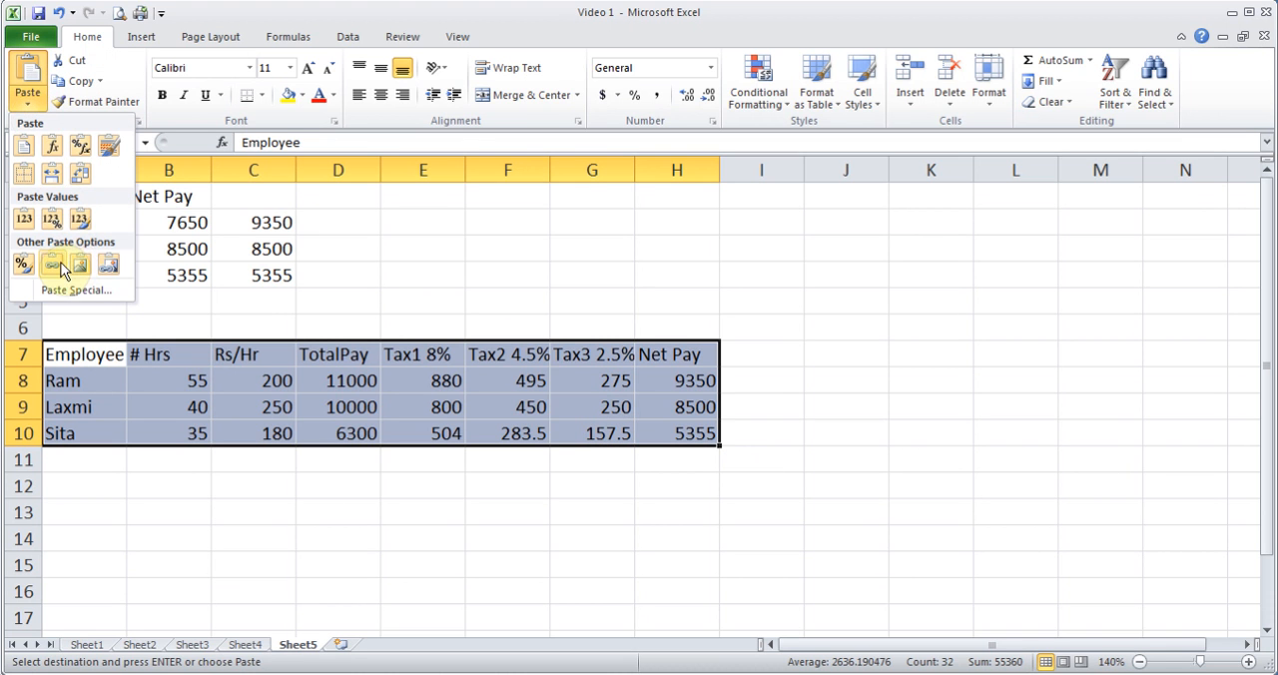
{"action": "left_click", "coordinate": [135, 452]}
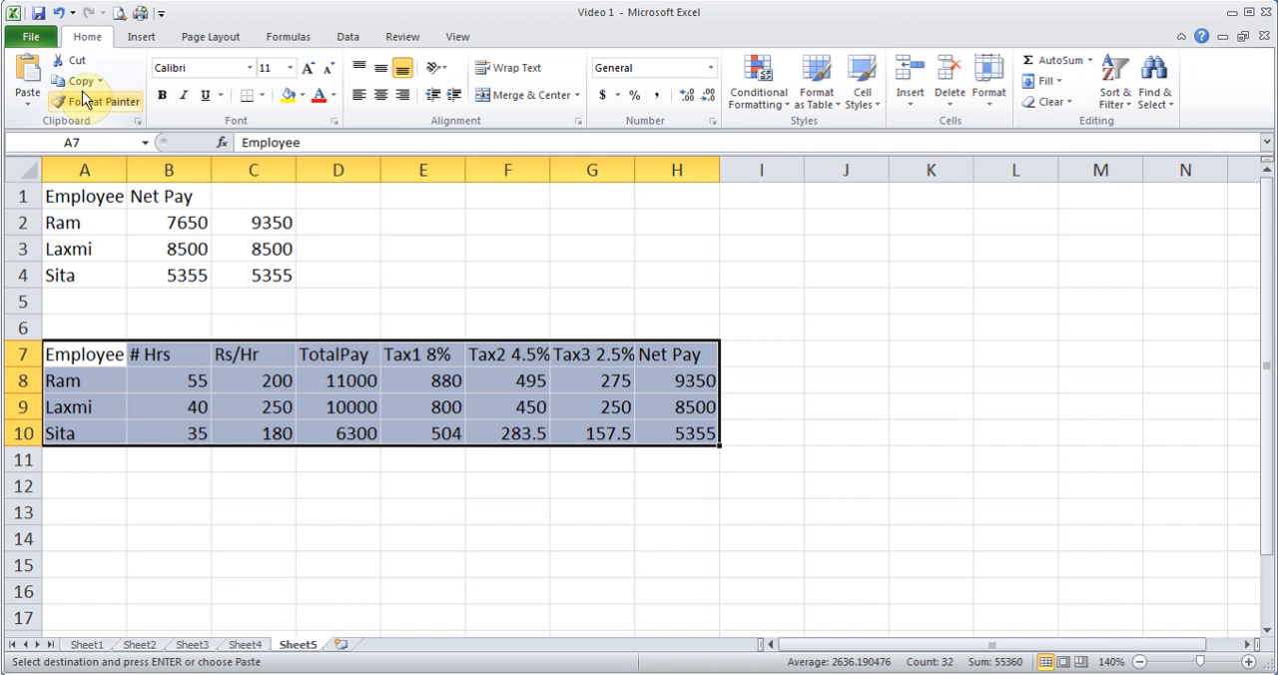
- Copy the payroll table A1:H4 on Sheet4 again and switch to the blank Word document
{"action": "left_click", "coordinate": [246, 645]}
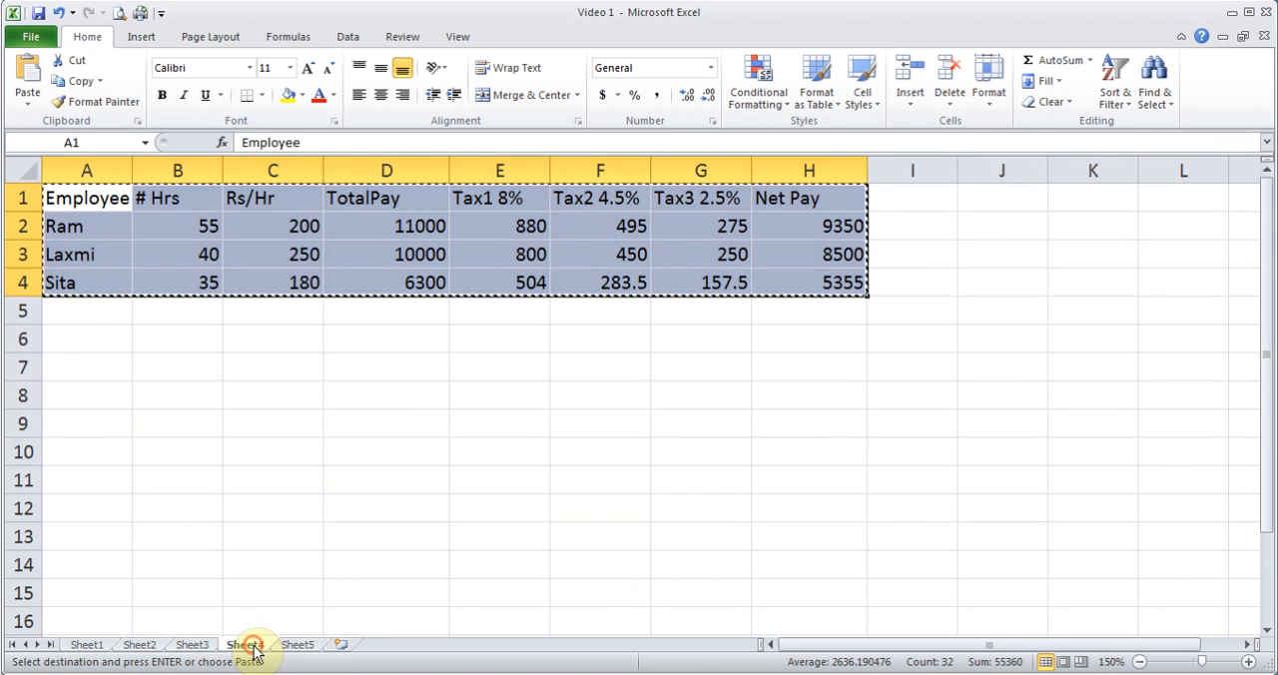
{"action": "left_click", "coordinate": [112, 234]}
{"action": "mouse_move", "coordinate": [97, 199]}
{"action": "left_mouse_down"}
{"action": "mouse_move", "coordinate": [784, 248]}
{"action": "mouse_move", "coordinate": [808, 275]}
{"action": "left_mouse_up"}
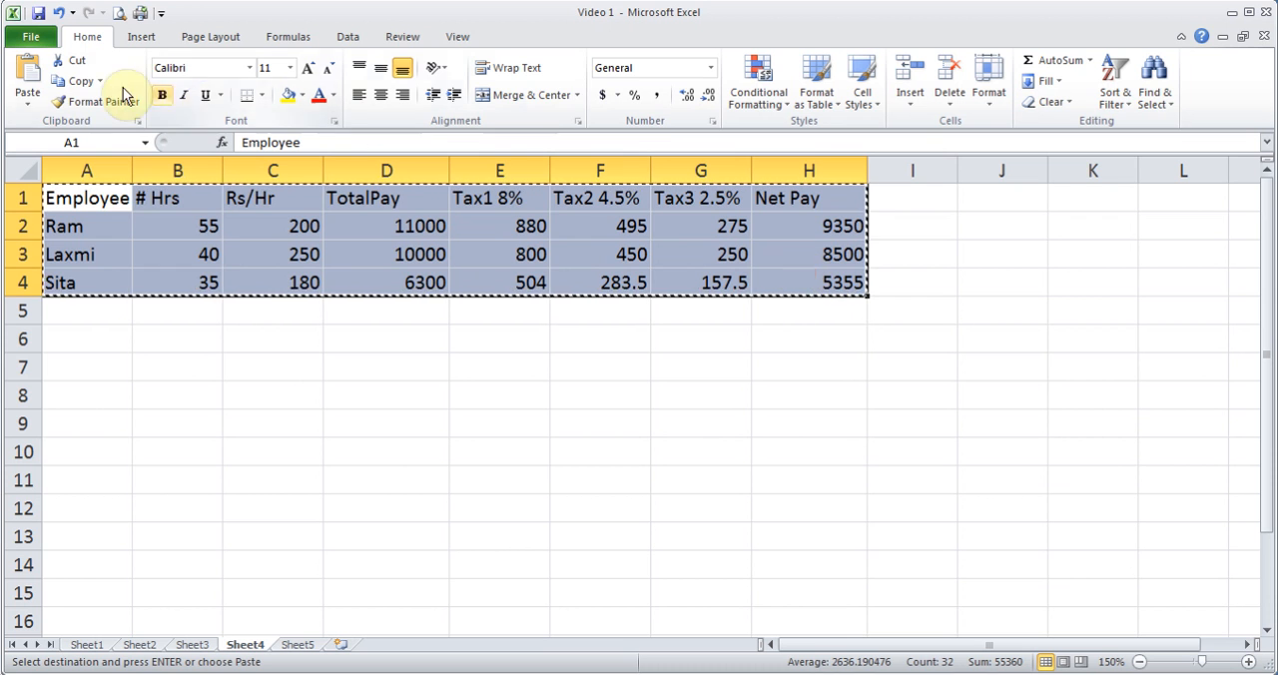
{"action": "left_click", "coordinate": [84, 83]}
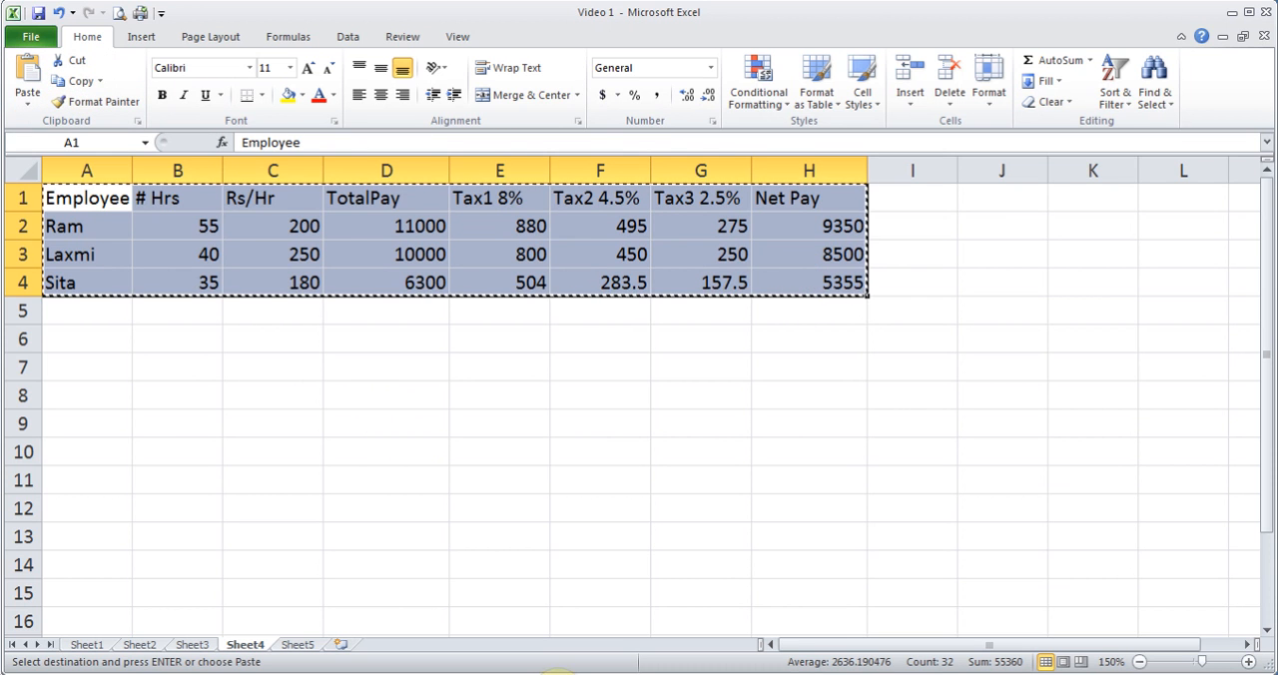
{"action": "left_click", "coordinate": [558, 674]}
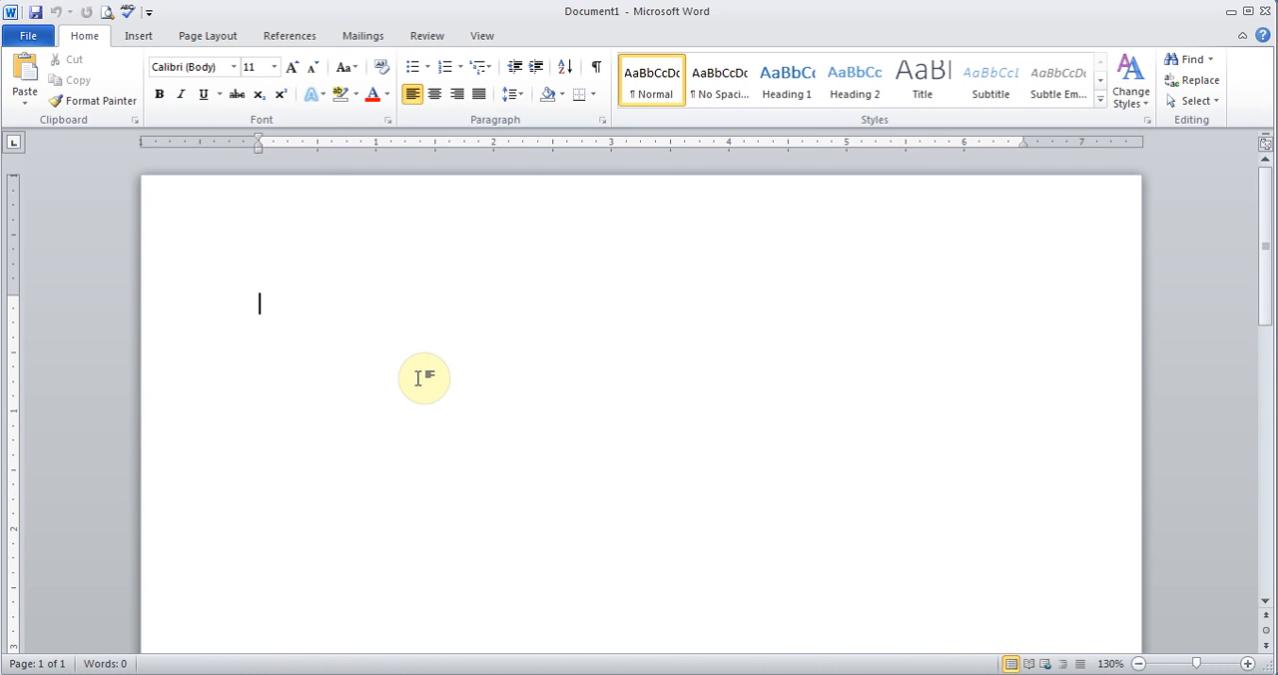
- Try a default paste of the copied table into the document, and undo it
{"action": "left_click", "coordinate": [32, 68]}
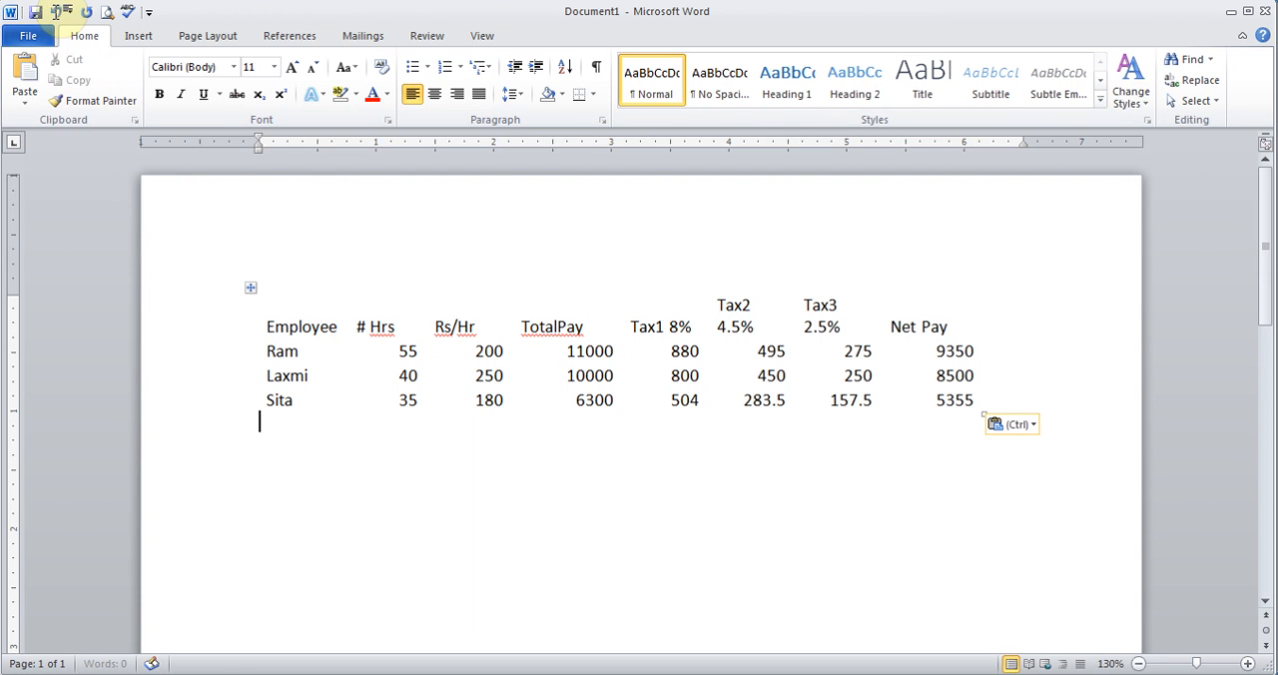
{"action": "left_click", "coordinate": [57, 13]}
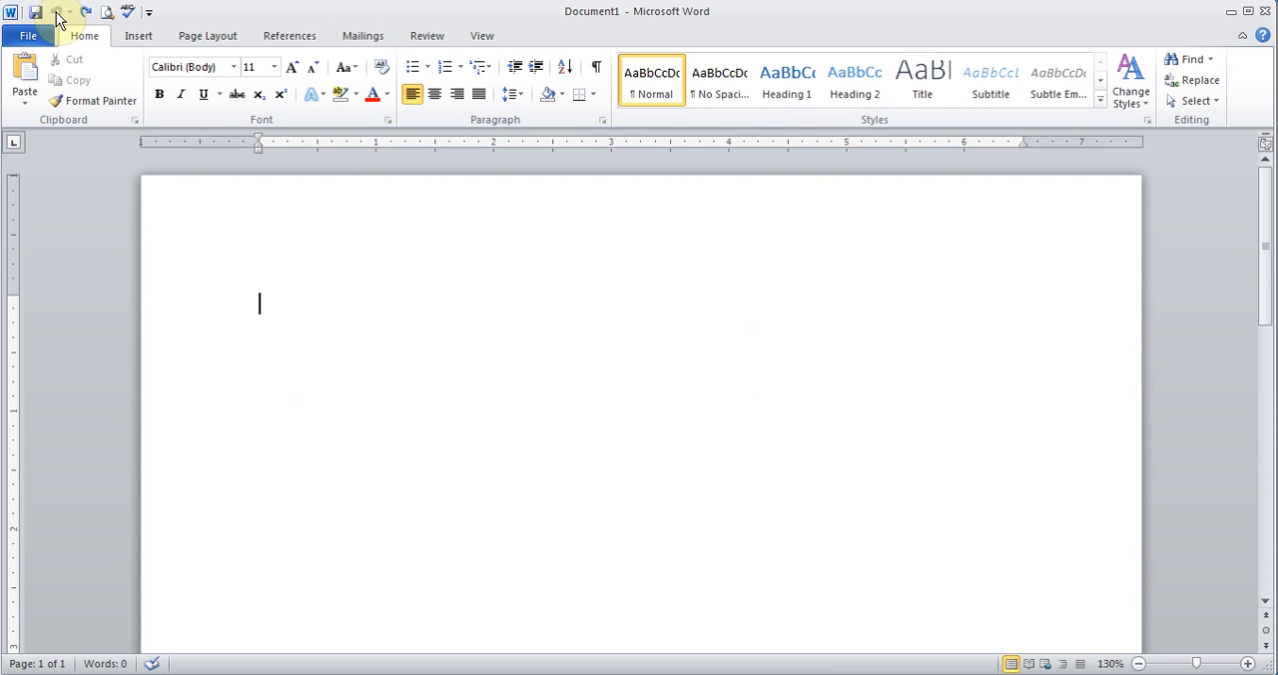
- Use Paste Special to paste the copied table into the document as an unlinked Microsoft Excel Worksheet Object
{"action": "left_click", "coordinate": [26, 104]}
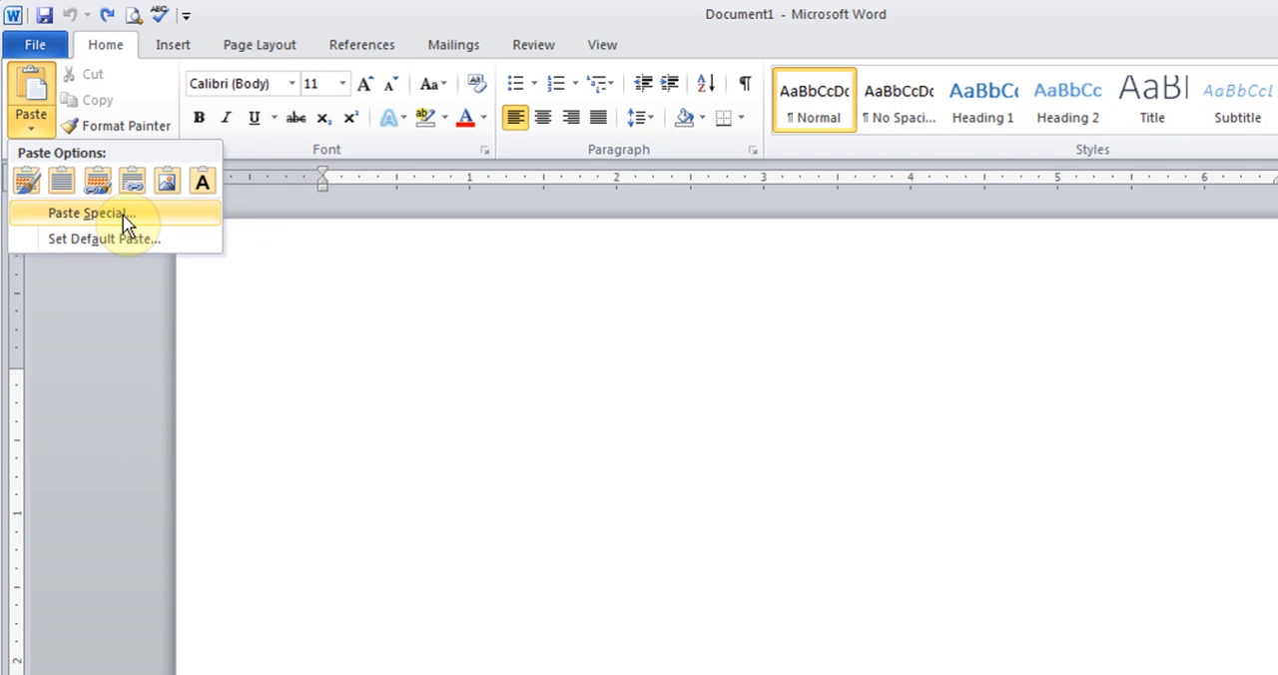
{"action": "left_click", "coordinate": [124, 217]}
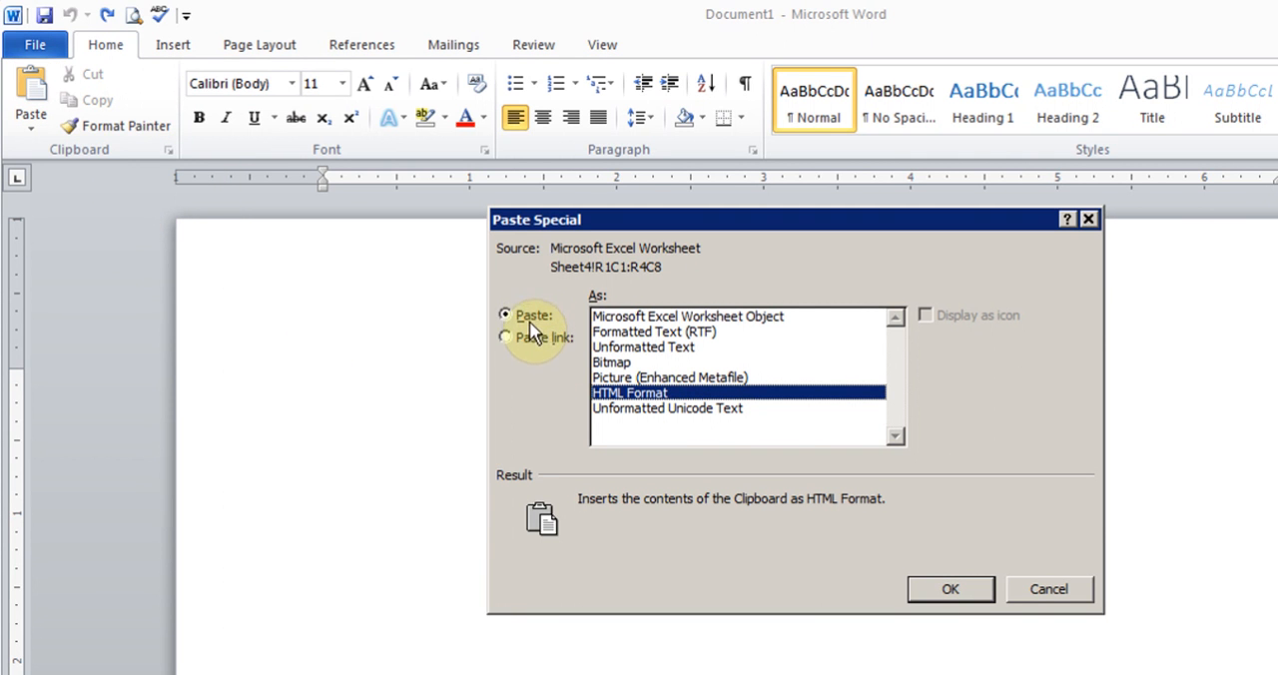
{"action": "left_click", "coordinate": [678, 318]}
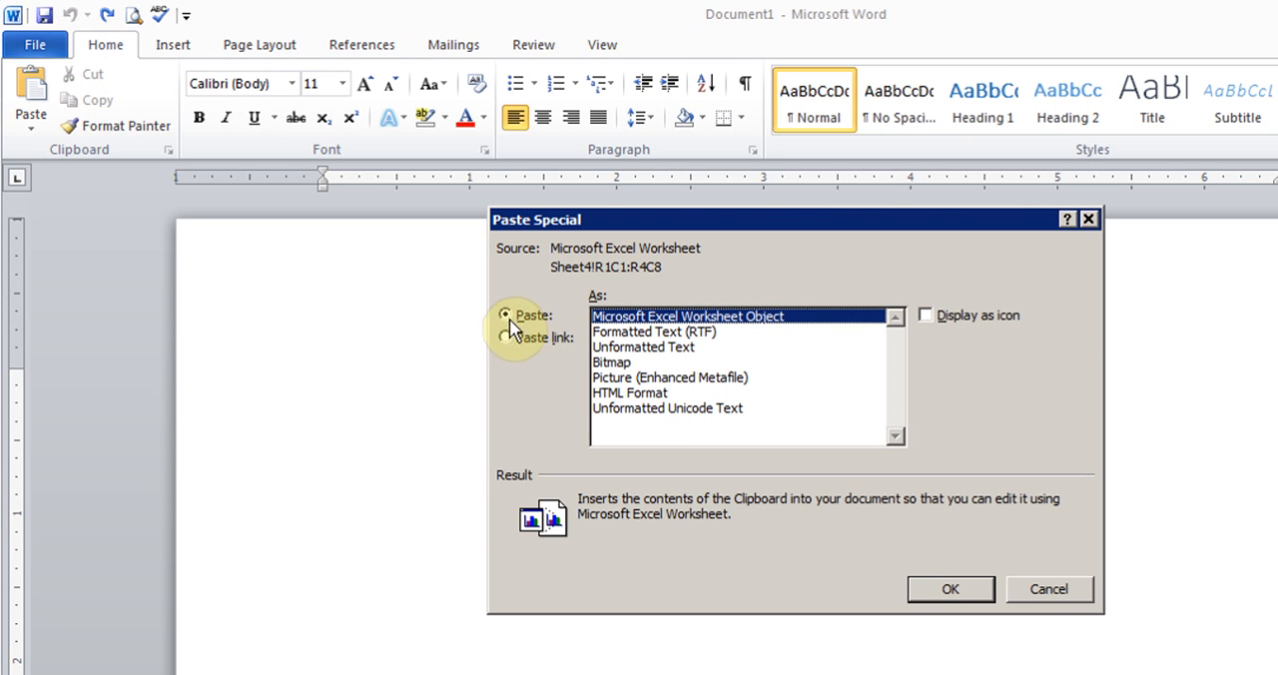
{"action": "left_click", "coordinate": [943, 589]}
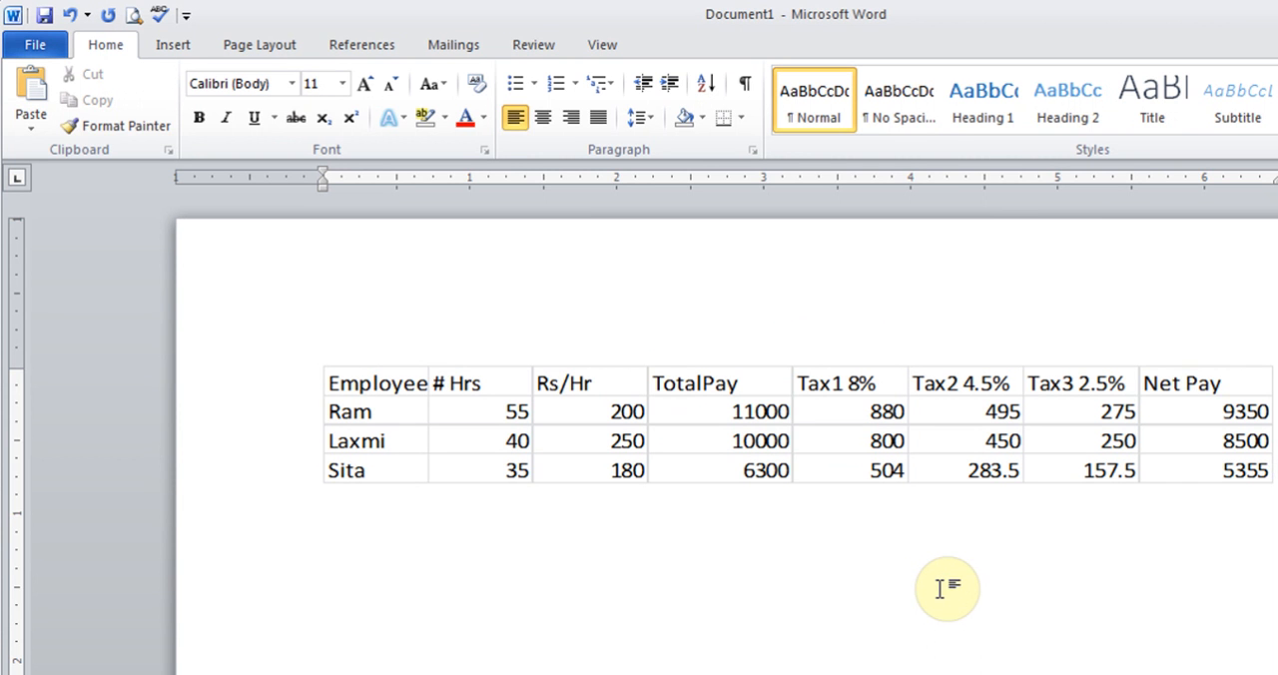
- Start a new line below the embedded table and paste the copied table as a linked Microsoft Excel Worksheet Object
{"action": "key", "text": "Down"}
{"action": "key", "text": "Return"}
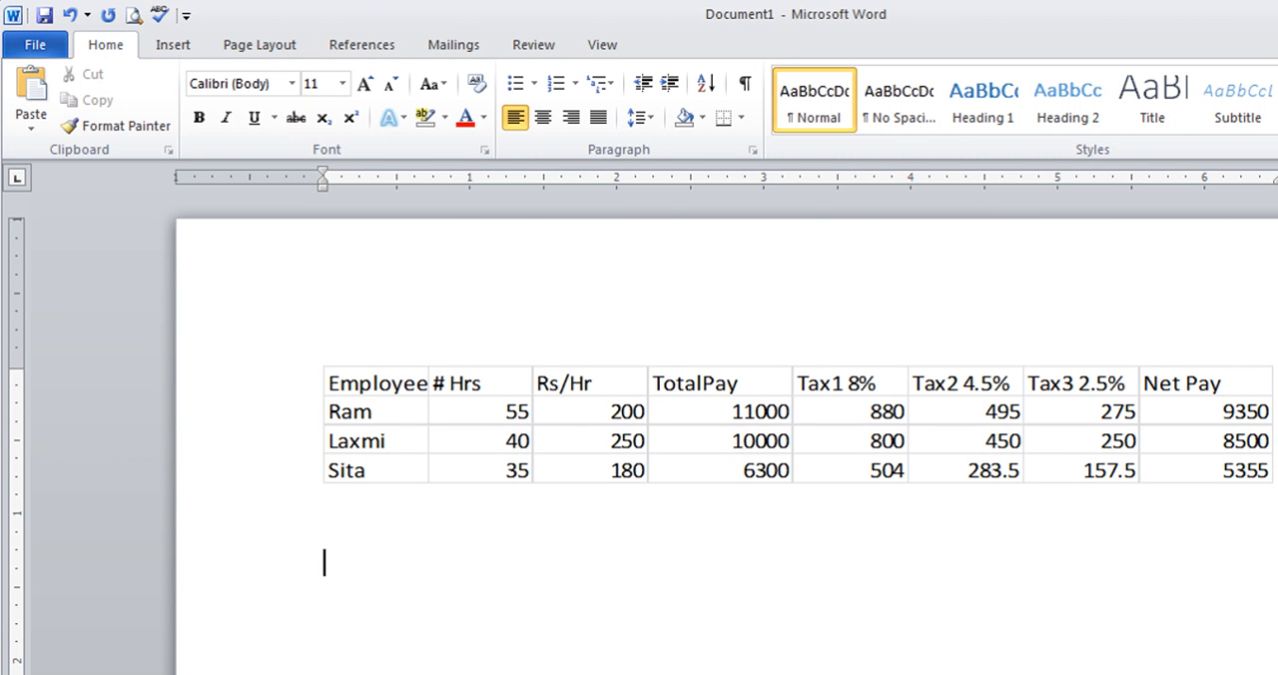
{"action": "left_click", "coordinate": [36, 119]}
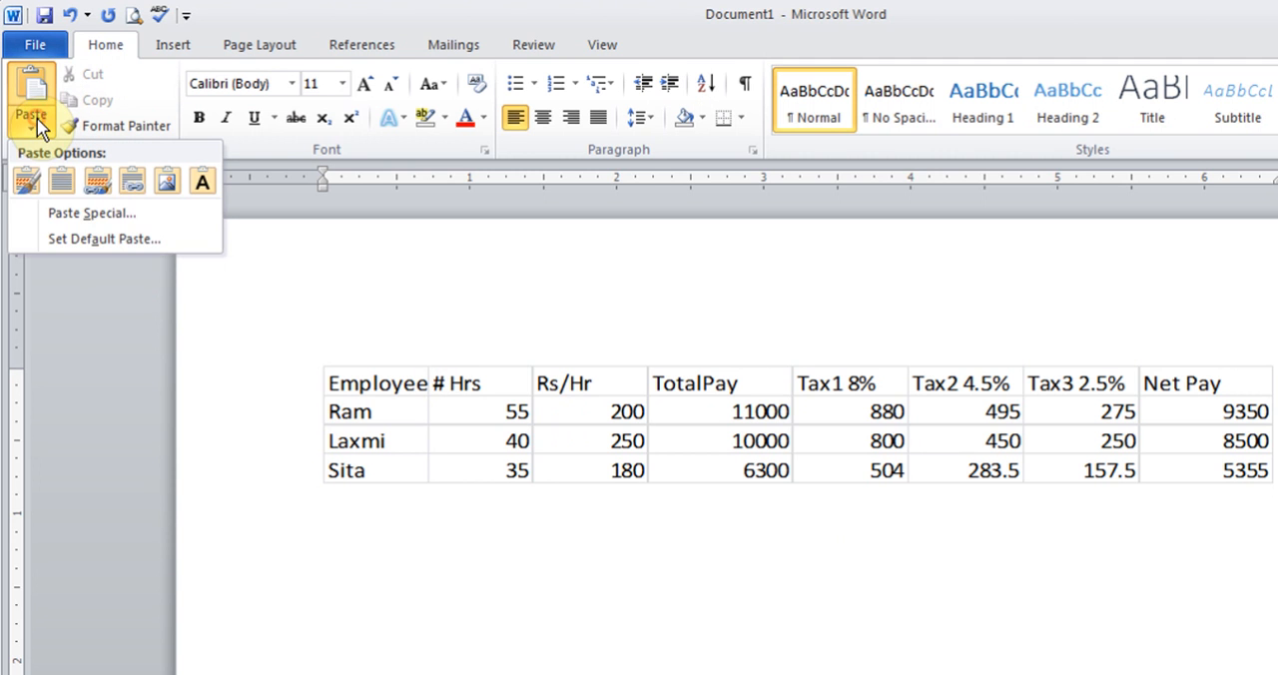
{"action": "left_click", "coordinate": [87, 215]}
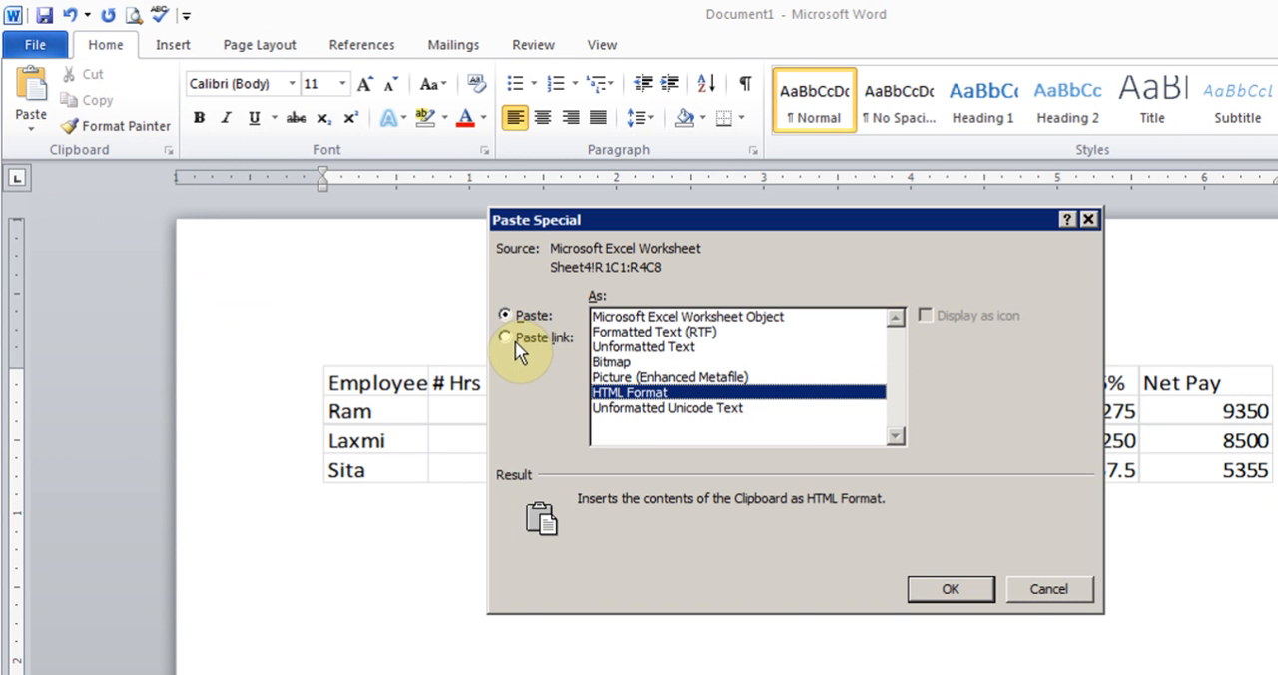
{"action": "left_click", "coordinate": [506, 338]}
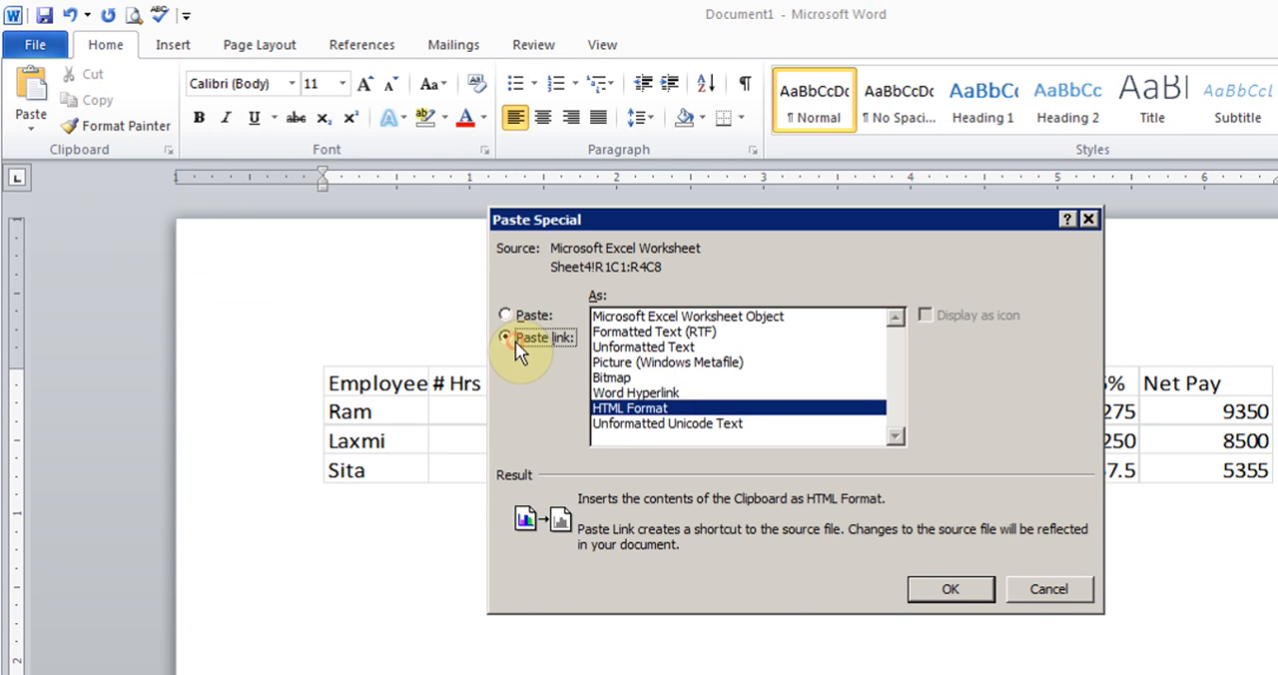
{"action": "left_click", "coordinate": [685, 318]}
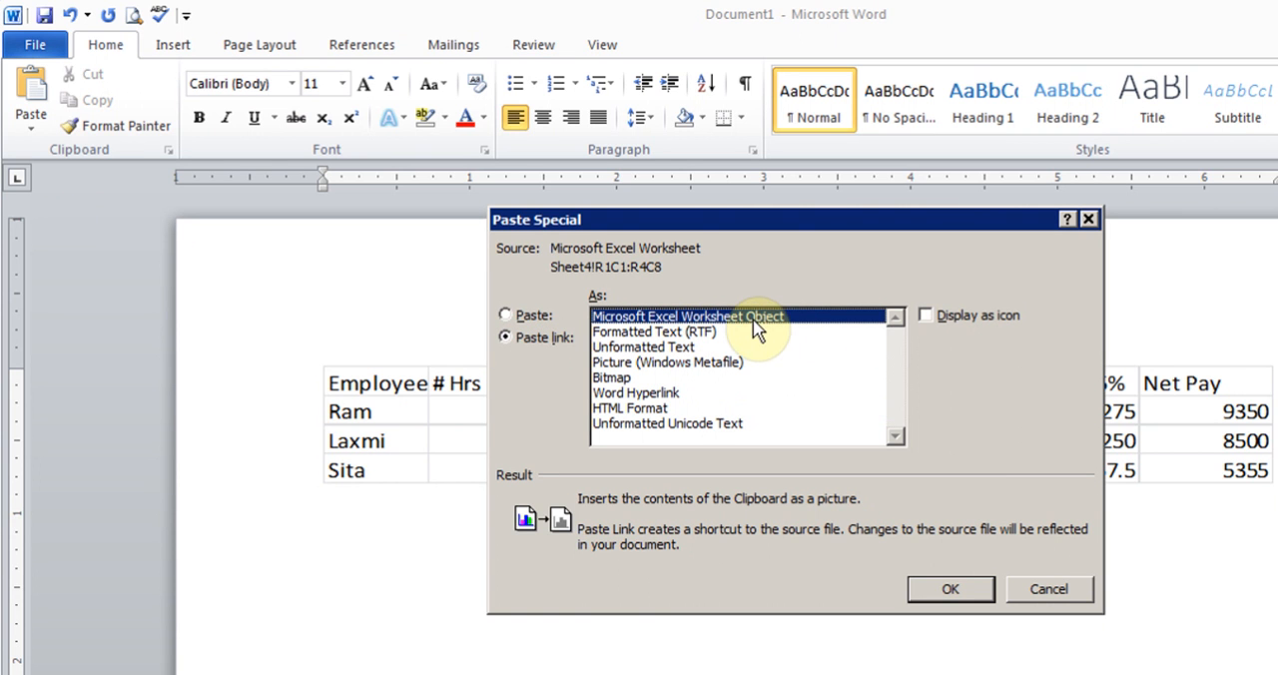
{"action": "left_click", "coordinate": [948, 593]}
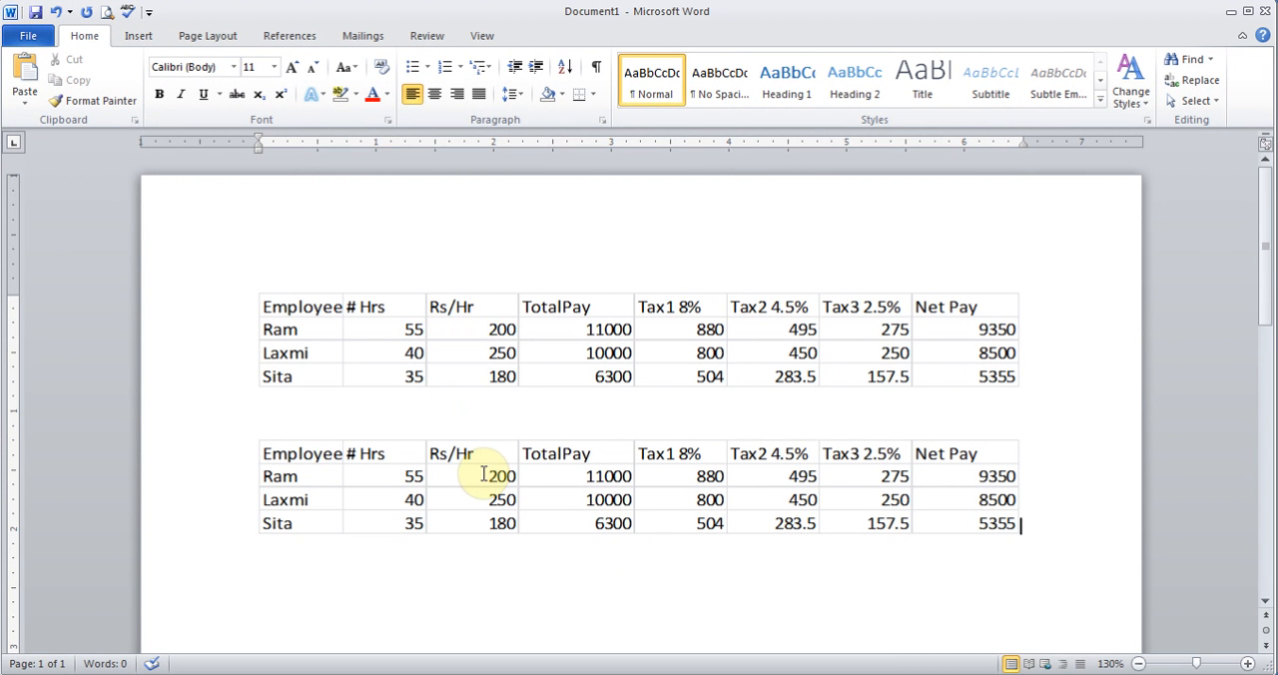
- Switch back to Excel and set the second employee's hours in B3 of Sheet4 to 45
{"action": "left_click", "coordinate": [414, 656]}
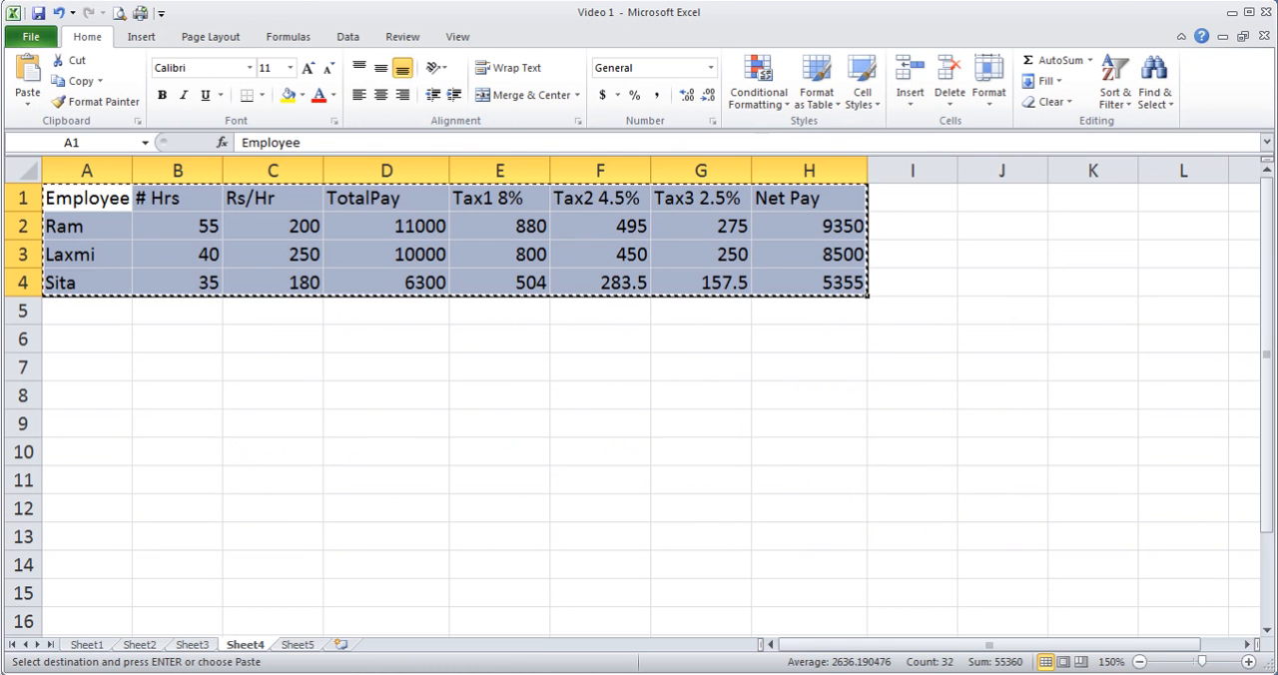
{"action": "left_click", "coordinate": [195, 252]}
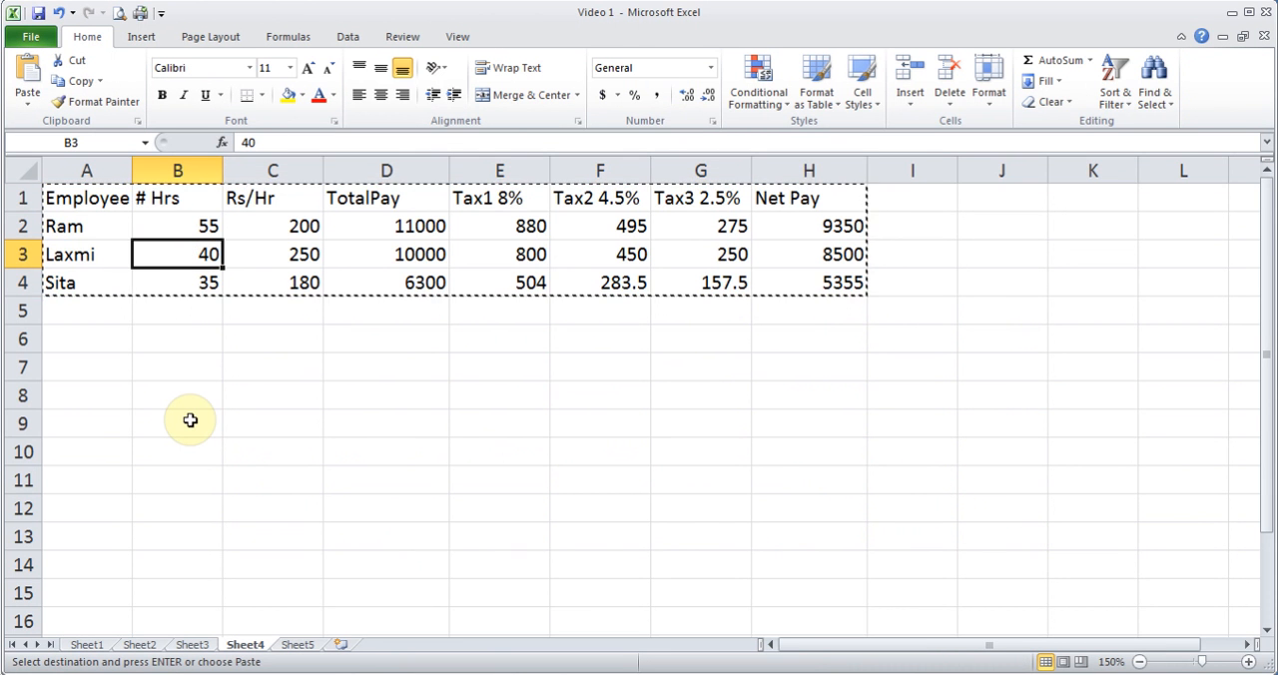
{"action": "type", "text": "45"}
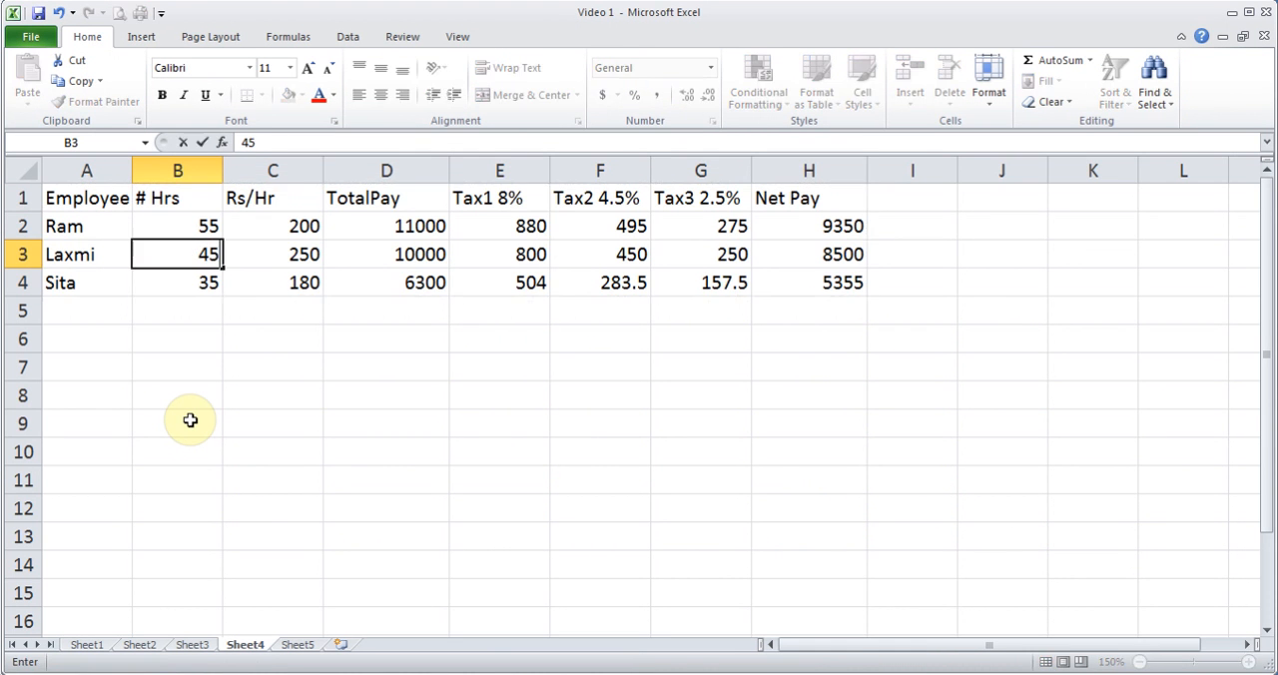
{"action": "key", "text": "Return"}
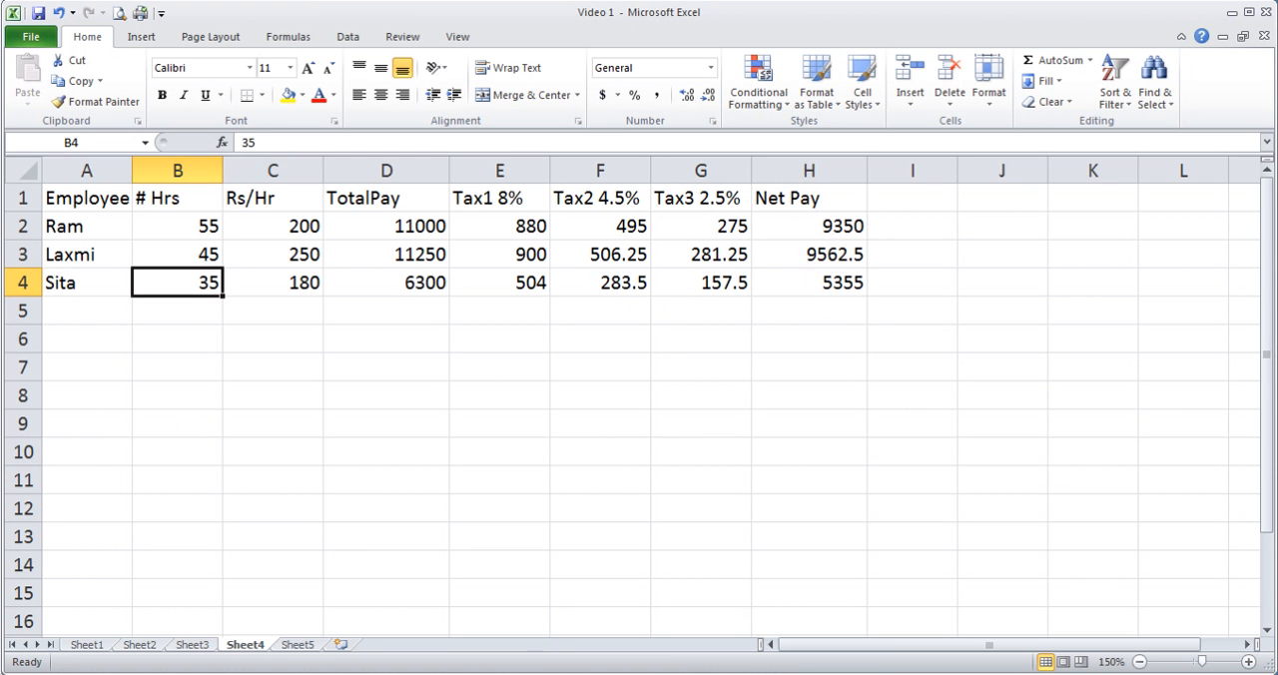
- Return to Word, compare the embedded table with the linked one, and update the lower table's link
{"action": "left_click", "coordinate": [566, 666]}
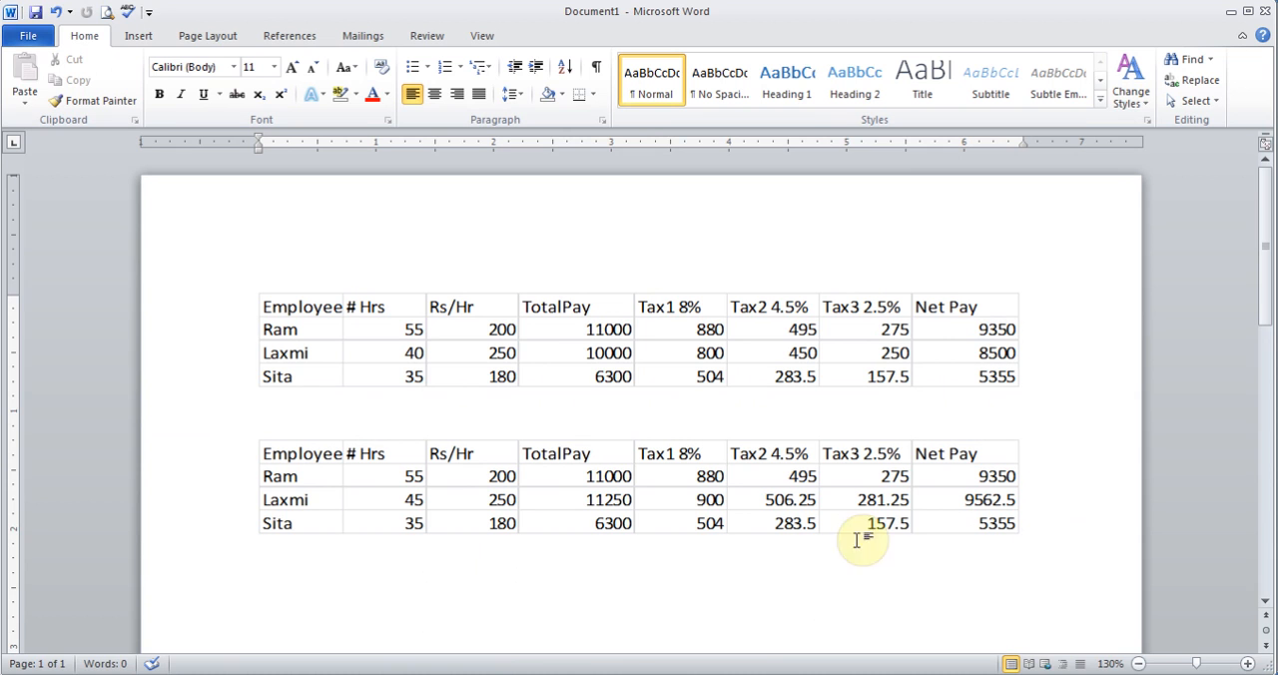
{"action": "left_click", "coordinate": [941, 353]}
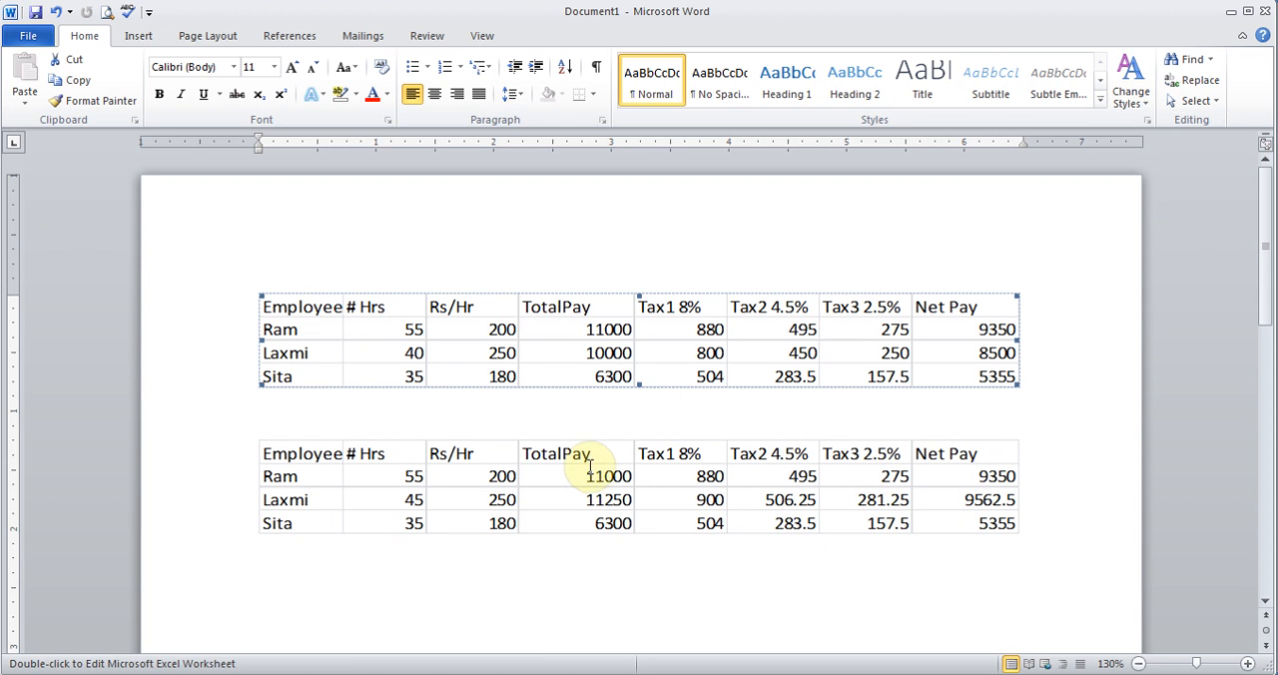
{"action": "right_click", "coordinate": [539, 471]}
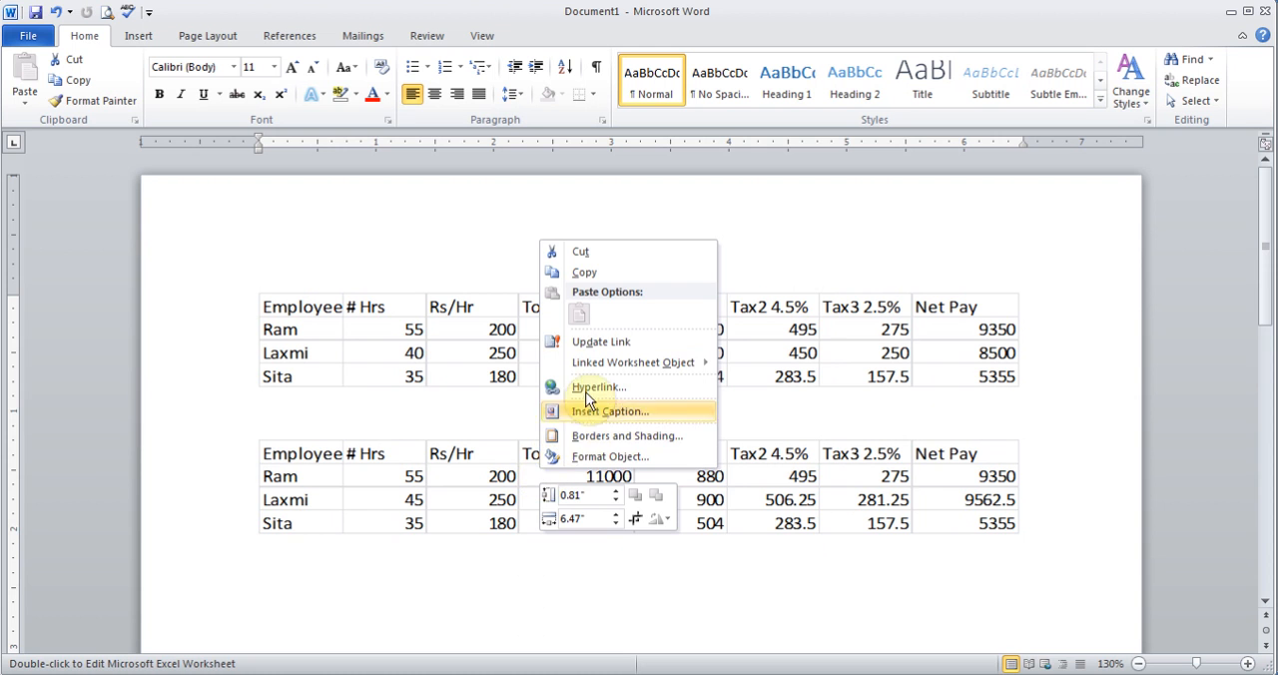
{"action": "left_click", "coordinate": [604, 344]}
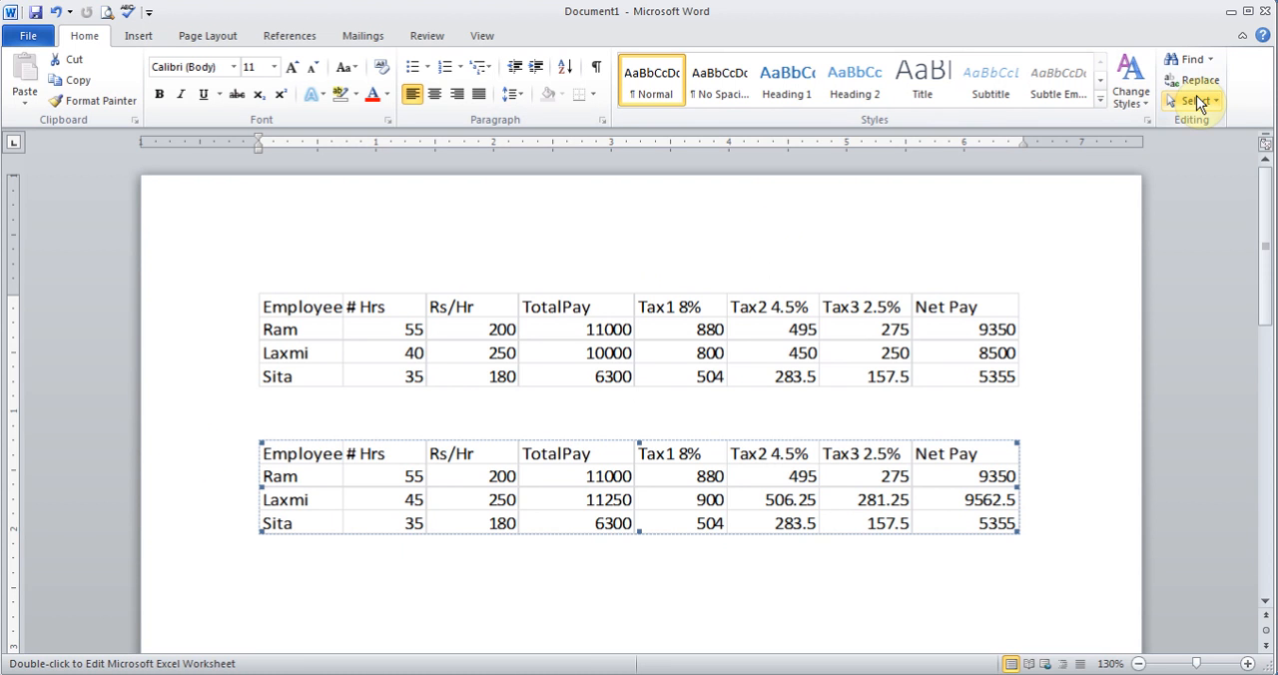
- Close the Word document without saving the changes
{"action": "left_click", "coordinate": [1266, 14]}
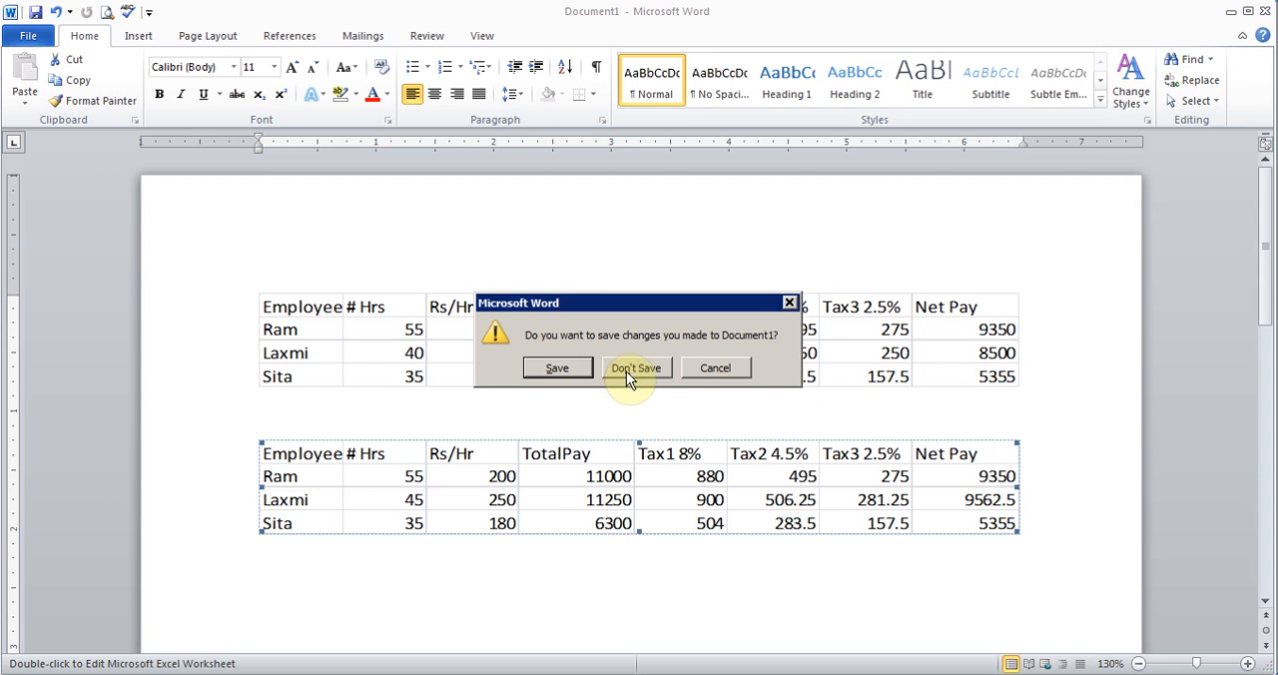
{"action": "left_click", "coordinate": [626, 373]}
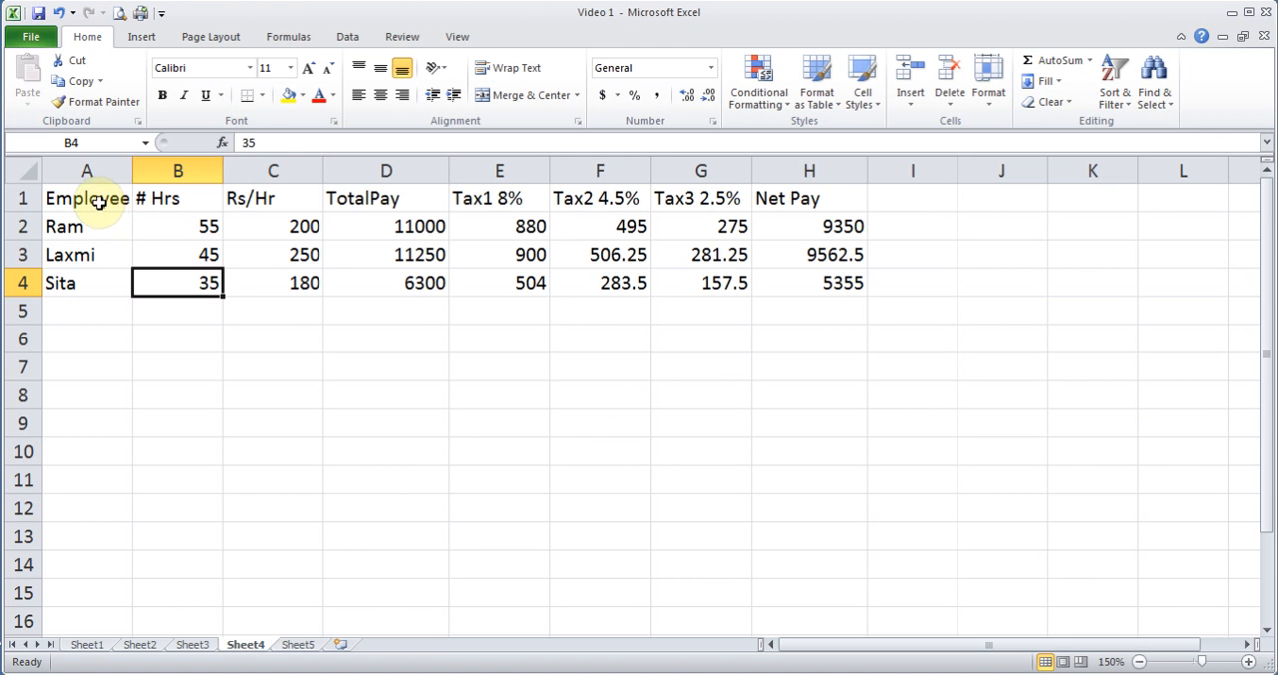
- Angle the header text in A1:H1 of Sheet4 clockwise
{"action": "left_click_drag", "start_coordinate": [94, 196], "coordinate": [784, 184]}
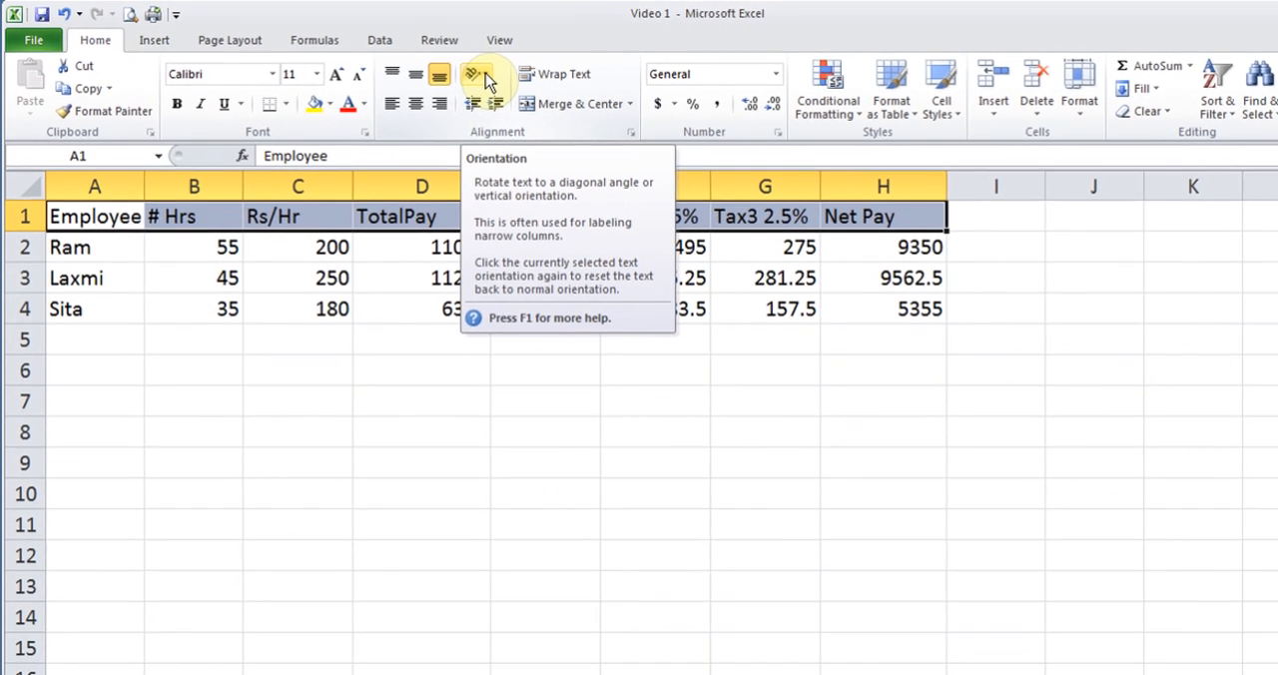
{"action": "left_click", "coordinate": [439, 68]}
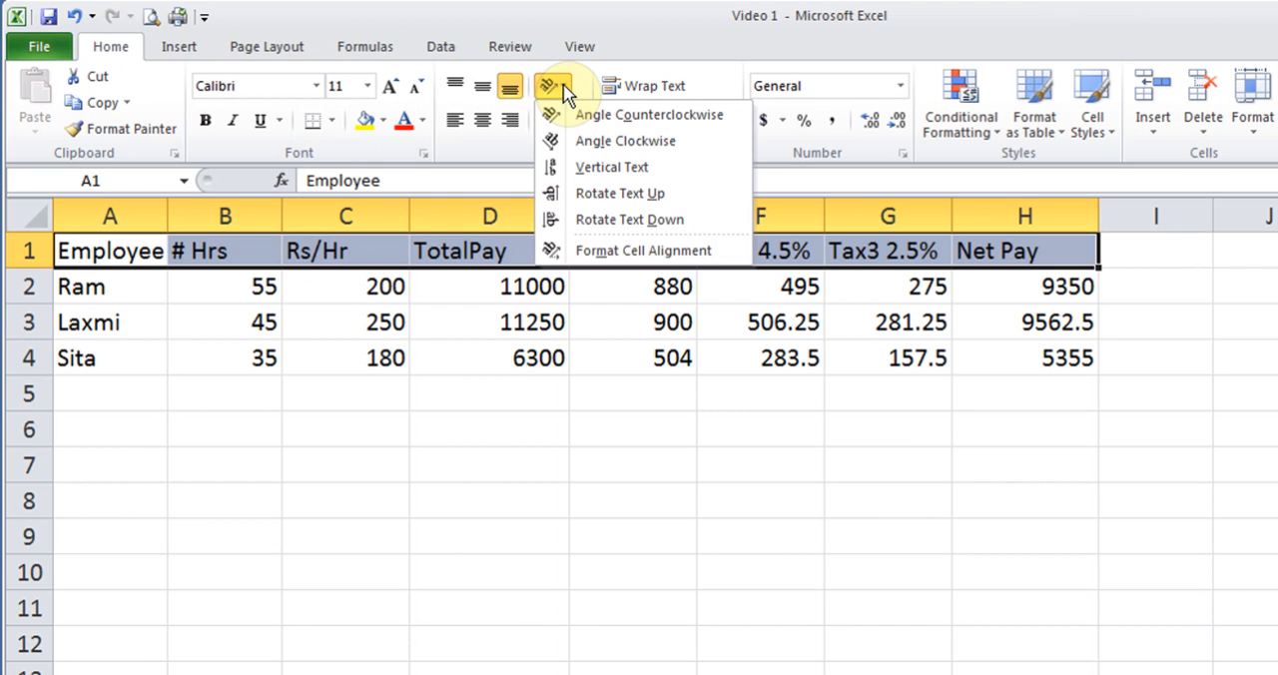
{"action": "left_click", "coordinate": [593, 141]}
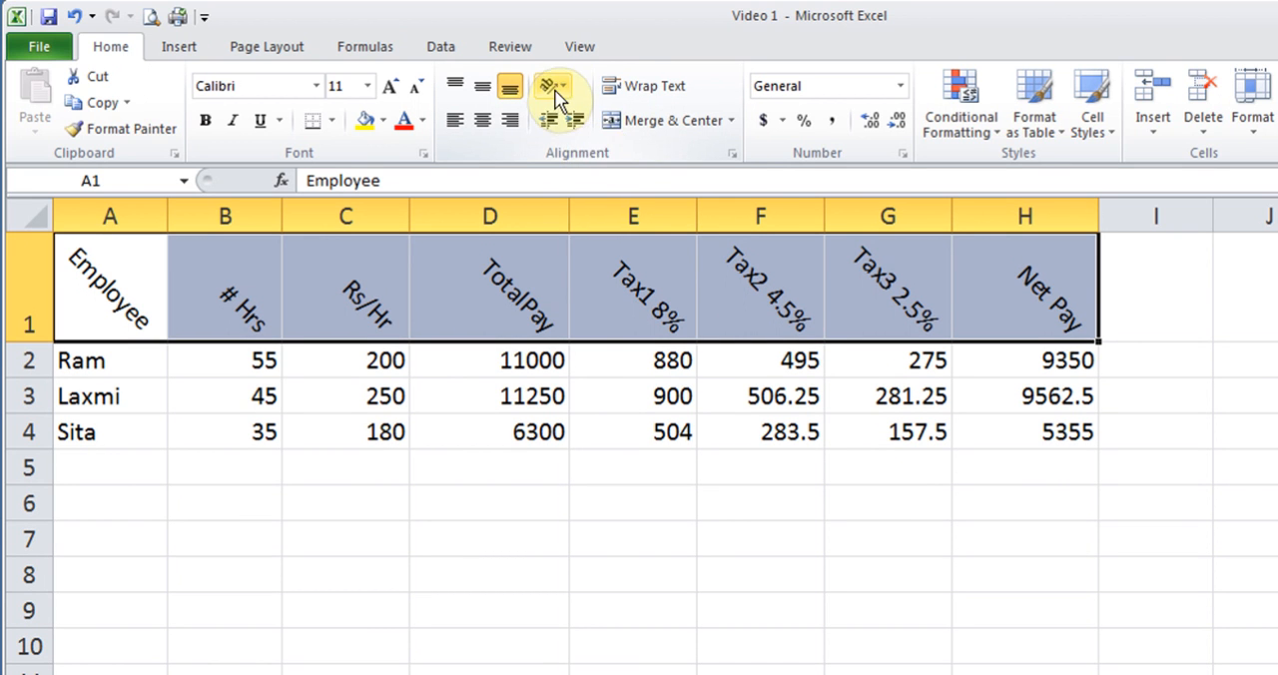
- Apply vertical text to the headers in A1:H1, and turn the vertical orientation off again
{"action": "left_click", "coordinate": [552, 88]}
{"action": "left_click", "coordinate": [606, 167]}
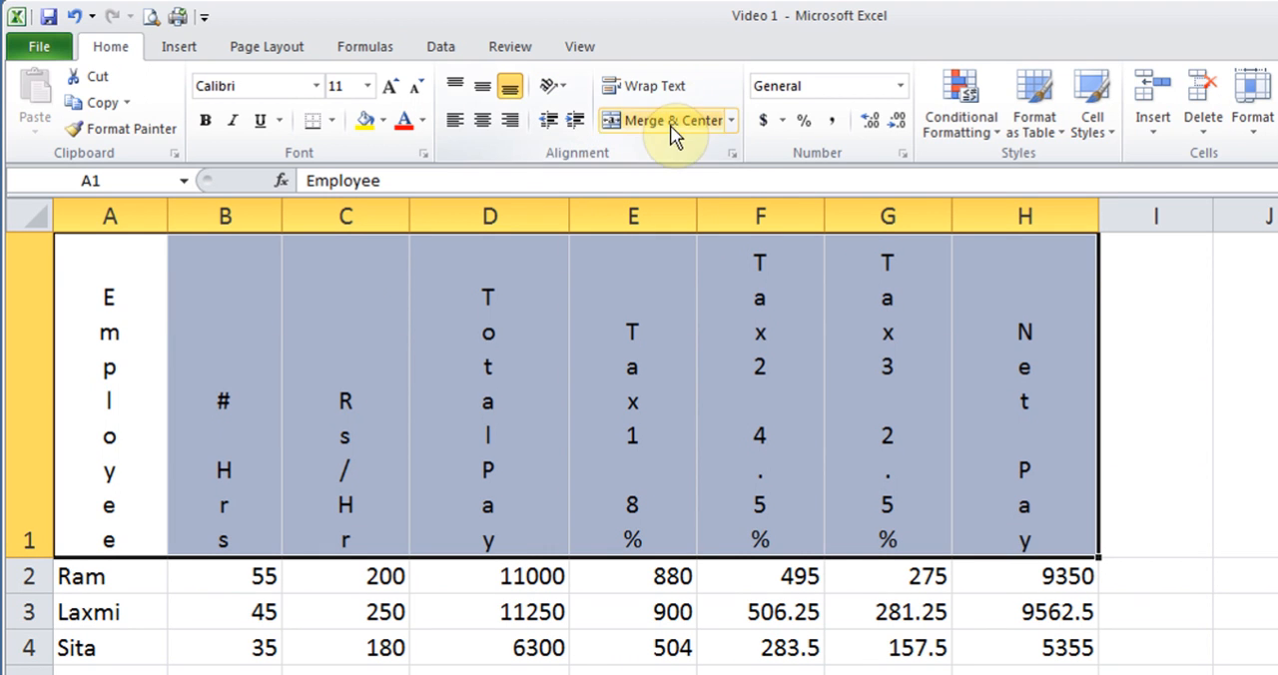
{"action": "left_click", "coordinate": [557, 89]}
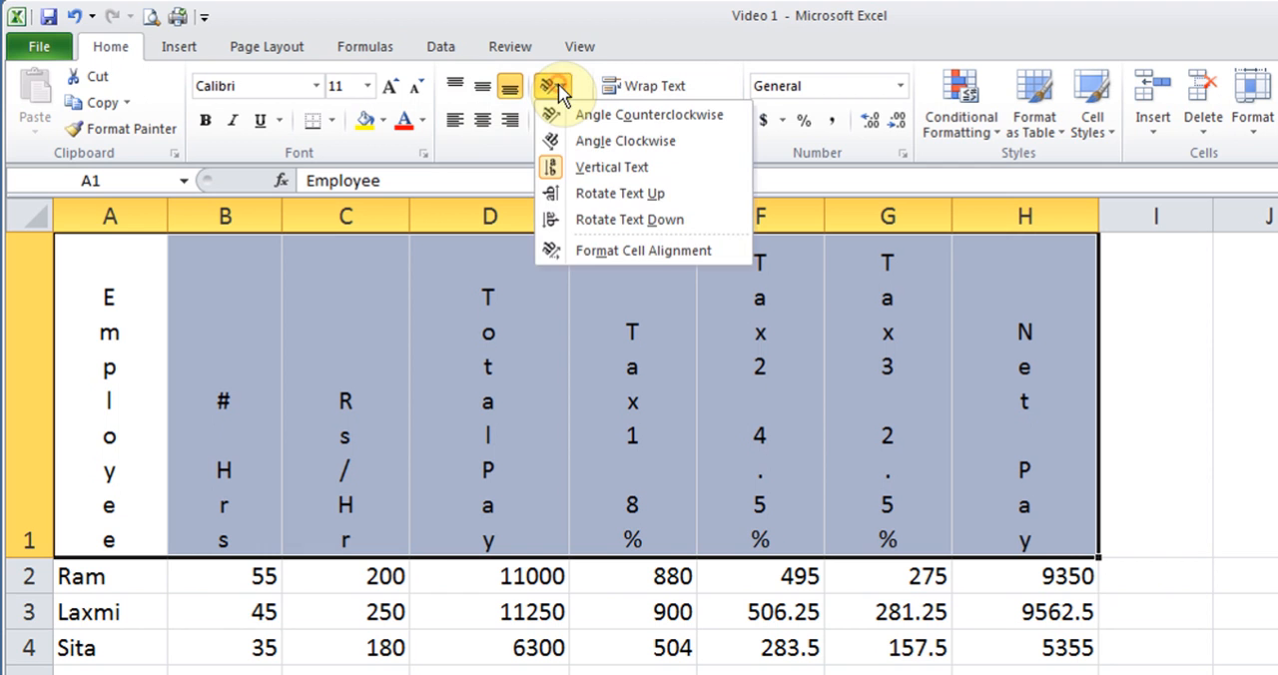
{"action": "left_click", "coordinate": [585, 171]}
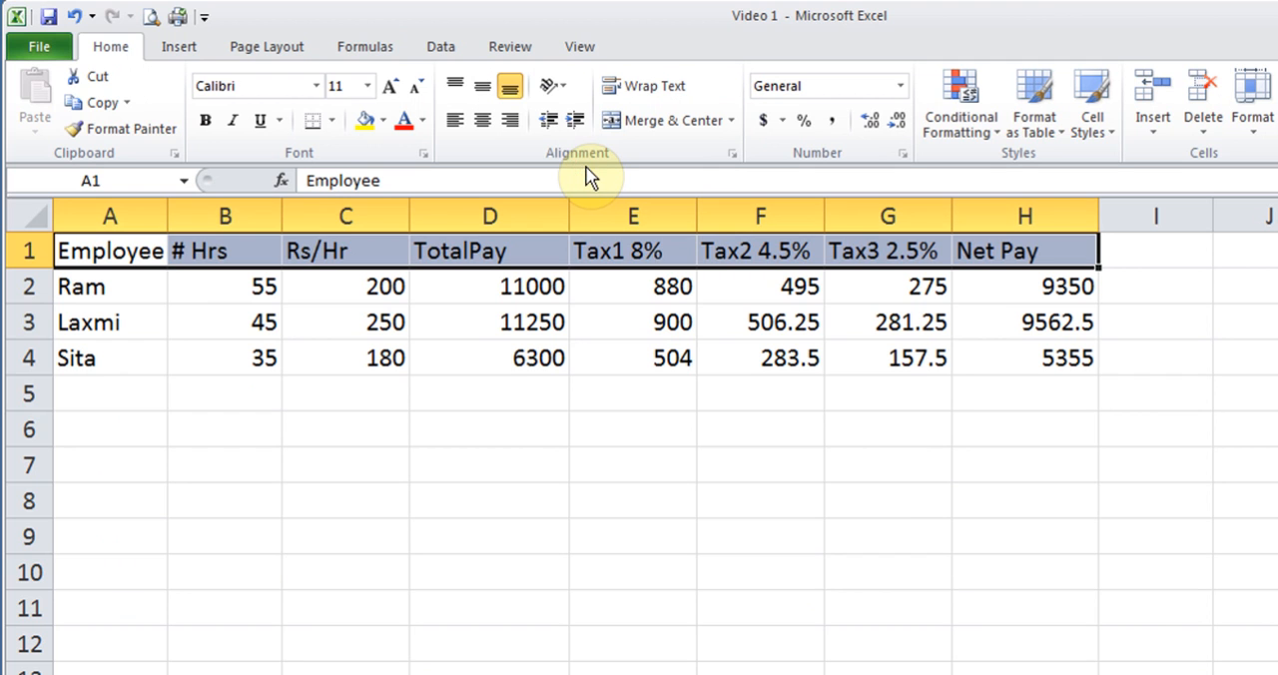
- Rotate the header text in A1:H1 to a custom orientation of -60 degrees
{"action": "left_click", "coordinate": [554, 87]}
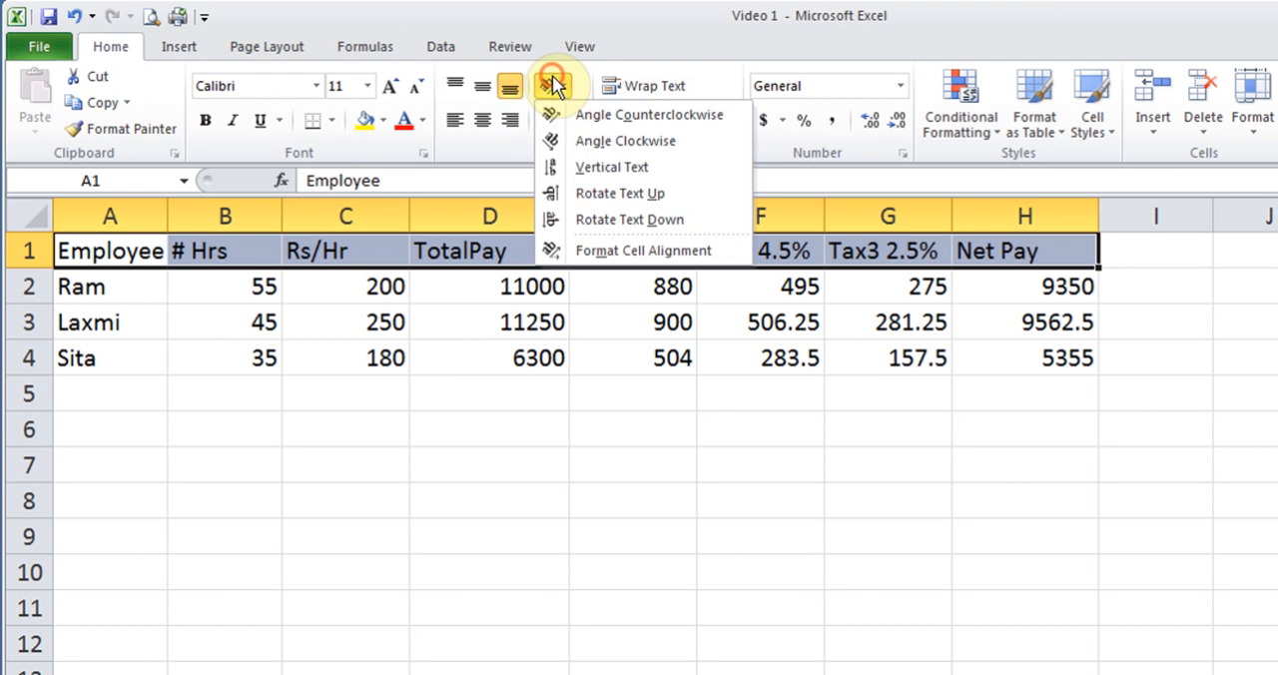
{"action": "left_click", "coordinate": [614, 253]}
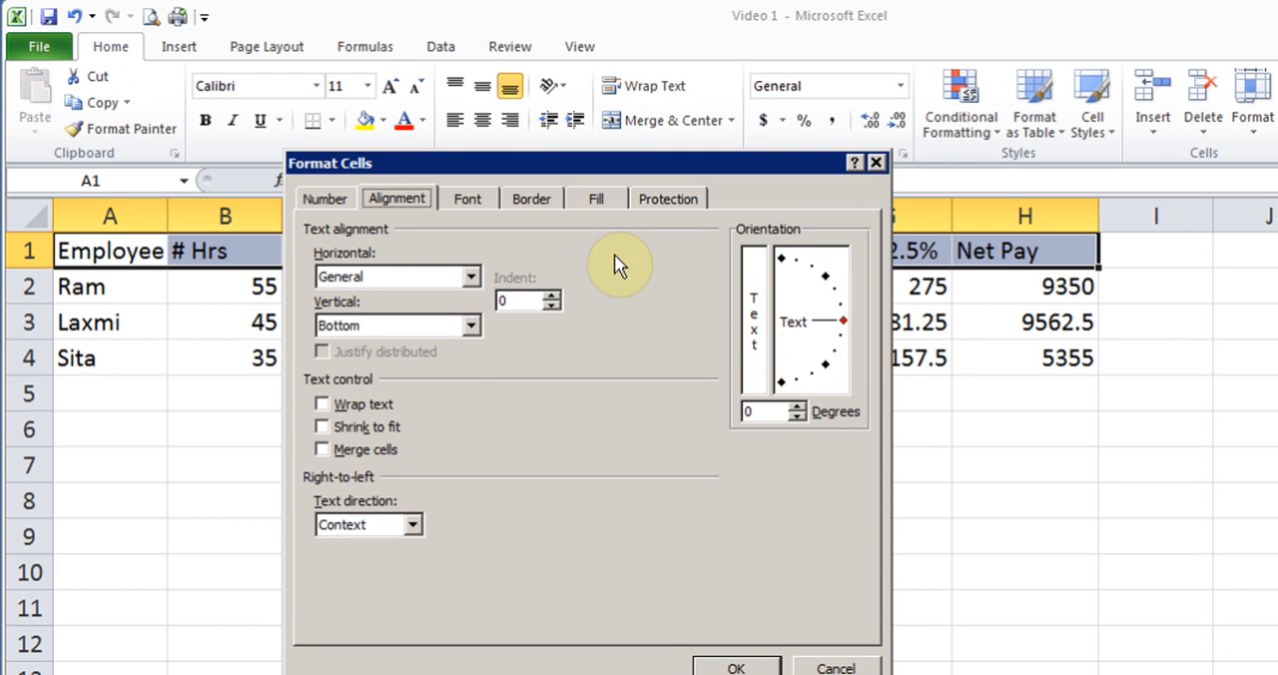
{"action": "left_click", "coordinate": [844, 334]}
{"action": "left_click_drag", "start_coordinate": [842, 329], "coordinate": [815, 377]}
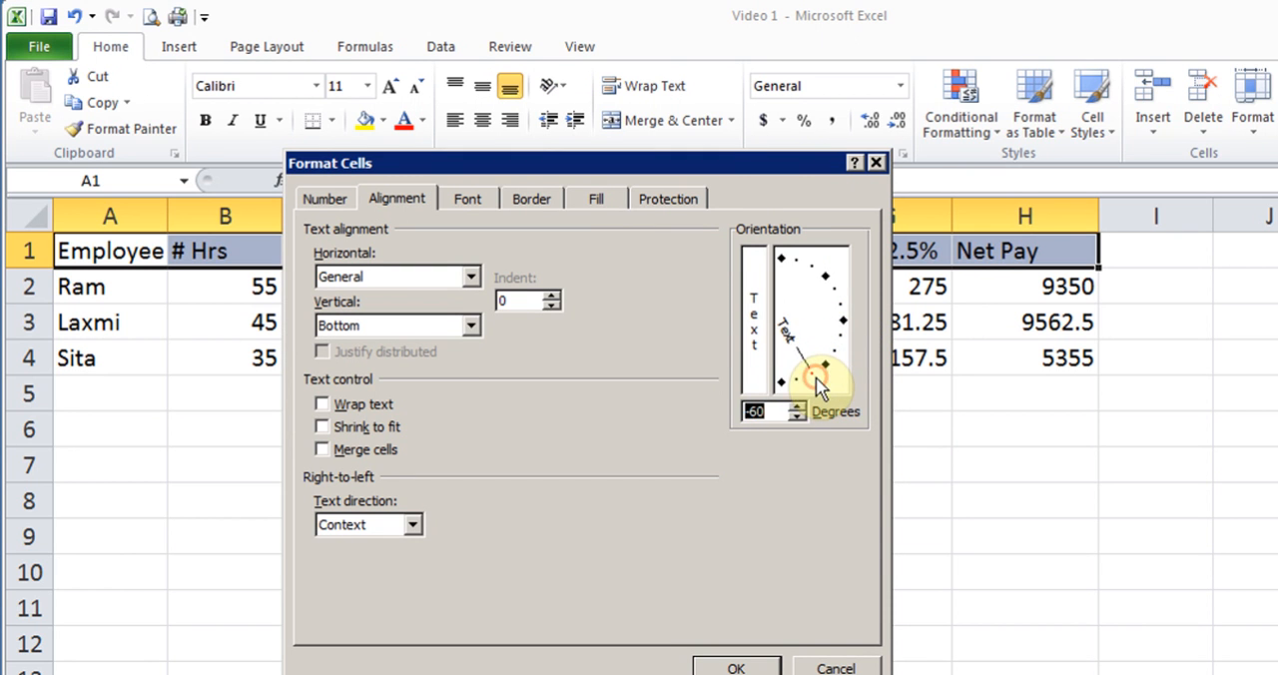
{"action": "left_click", "coordinate": [734, 667]}
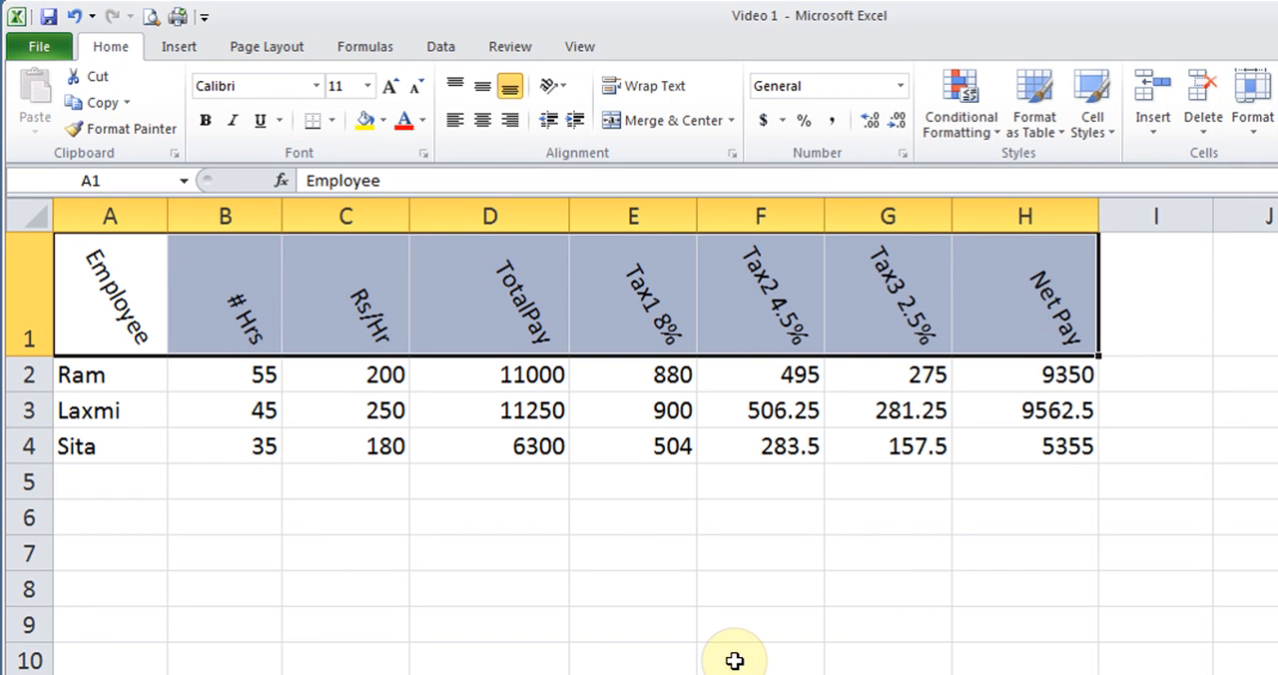
- Set the orientation of the header text in A1:H1 back to horizontal at 0 degrees
{"action": "left_click", "coordinate": [554, 86]}
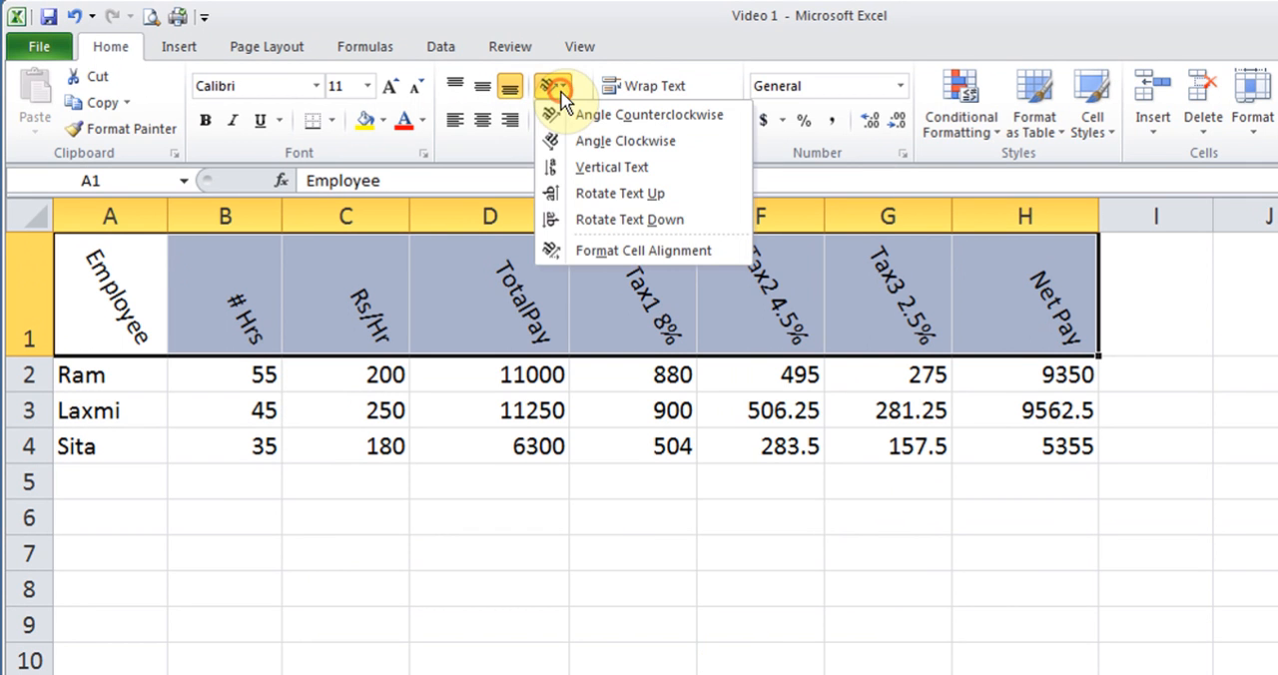
{"action": "left_click", "coordinate": [595, 250]}
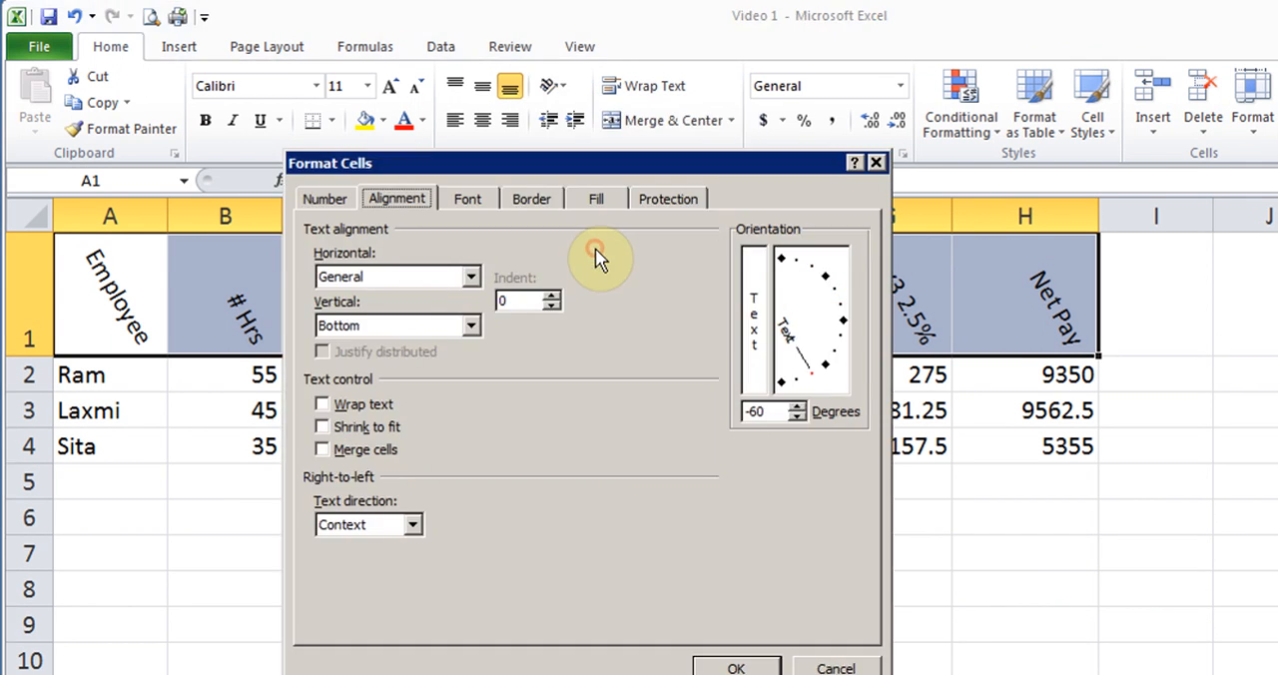
{"action": "left_click_drag", "start_coordinate": [814, 371], "coordinate": [844, 322]}
{"action": "left_click", "coordinate": [739, 665]}
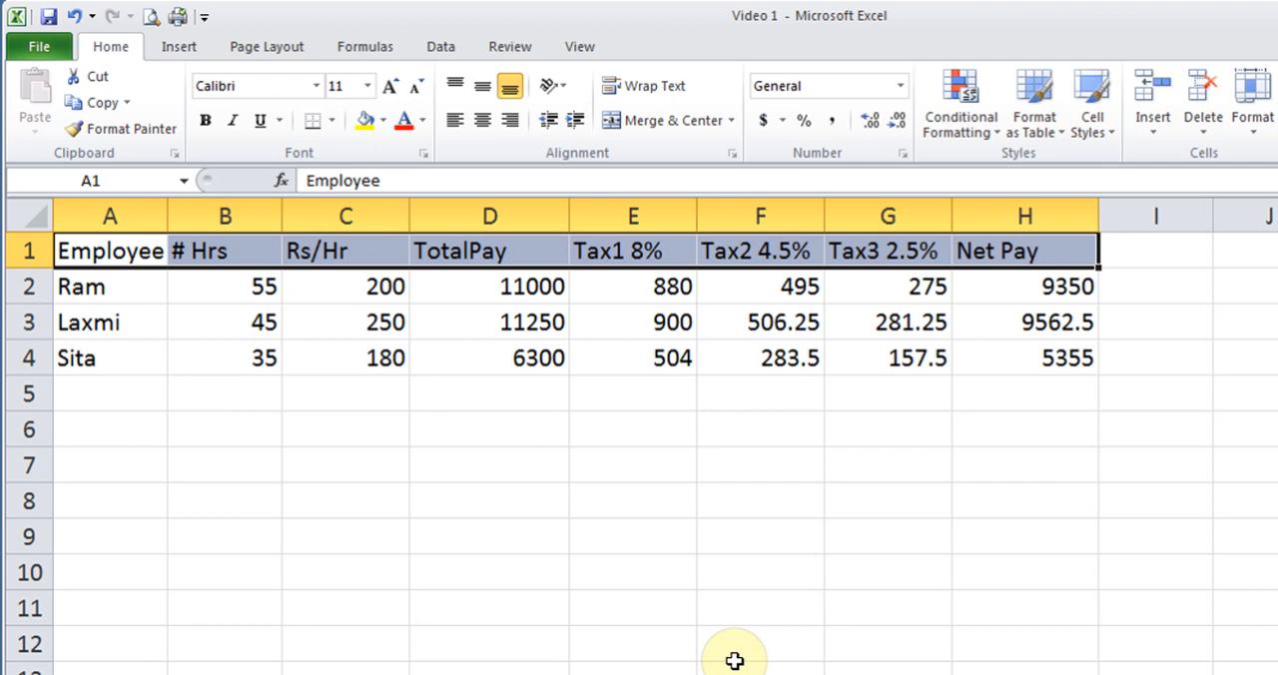
- Insert a blank sheet row above the payroll header row
{"action": "left_click", "coordinate": [119, 252]}
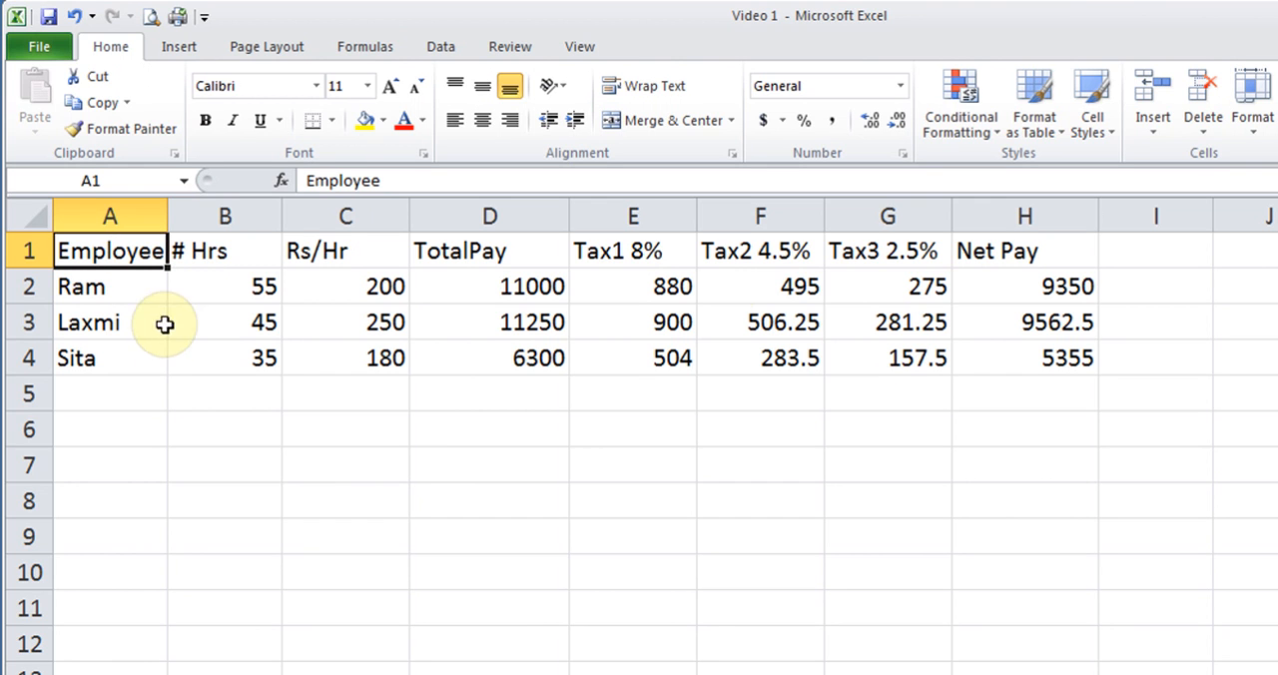
{"action": "left_click", "coordinate": [1154, 132]}
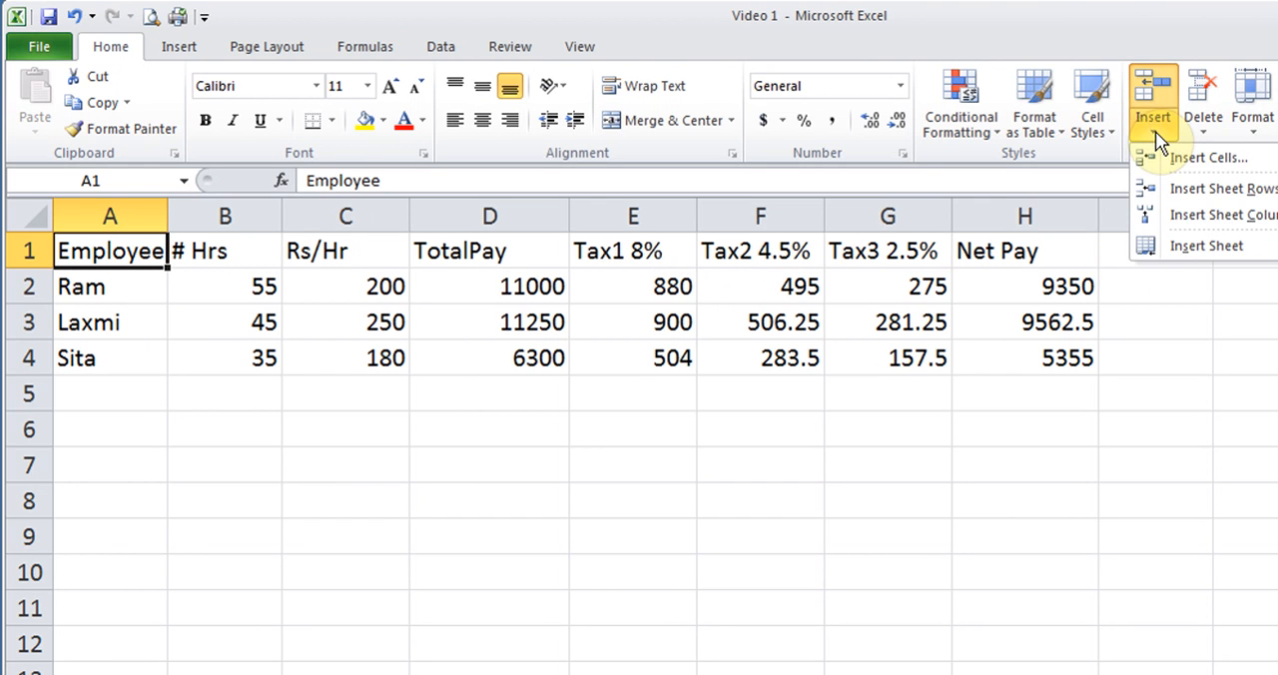
{"action": "left_click", "coordinate": [1197, 198]}
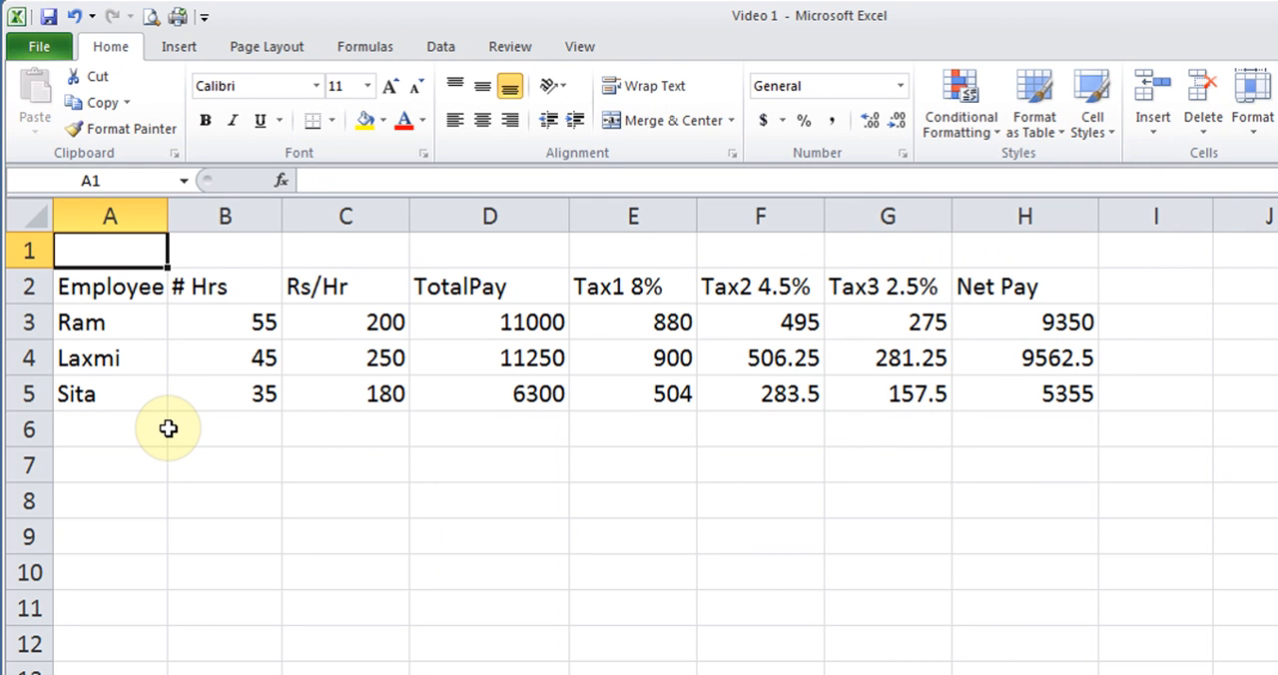
- Enter the title "Employee Net Pay" in cell A1
{"action": "type", "text": "Emplo"}
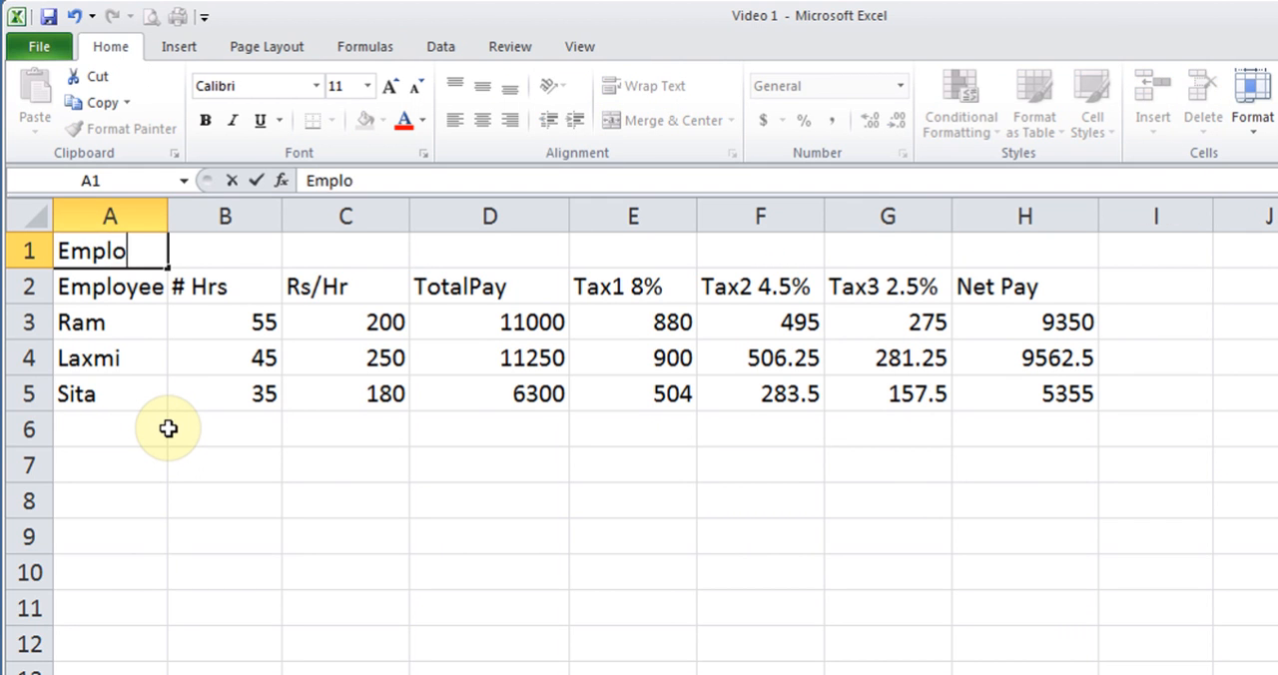
{"action": "type", "text": "yee Neet P"}
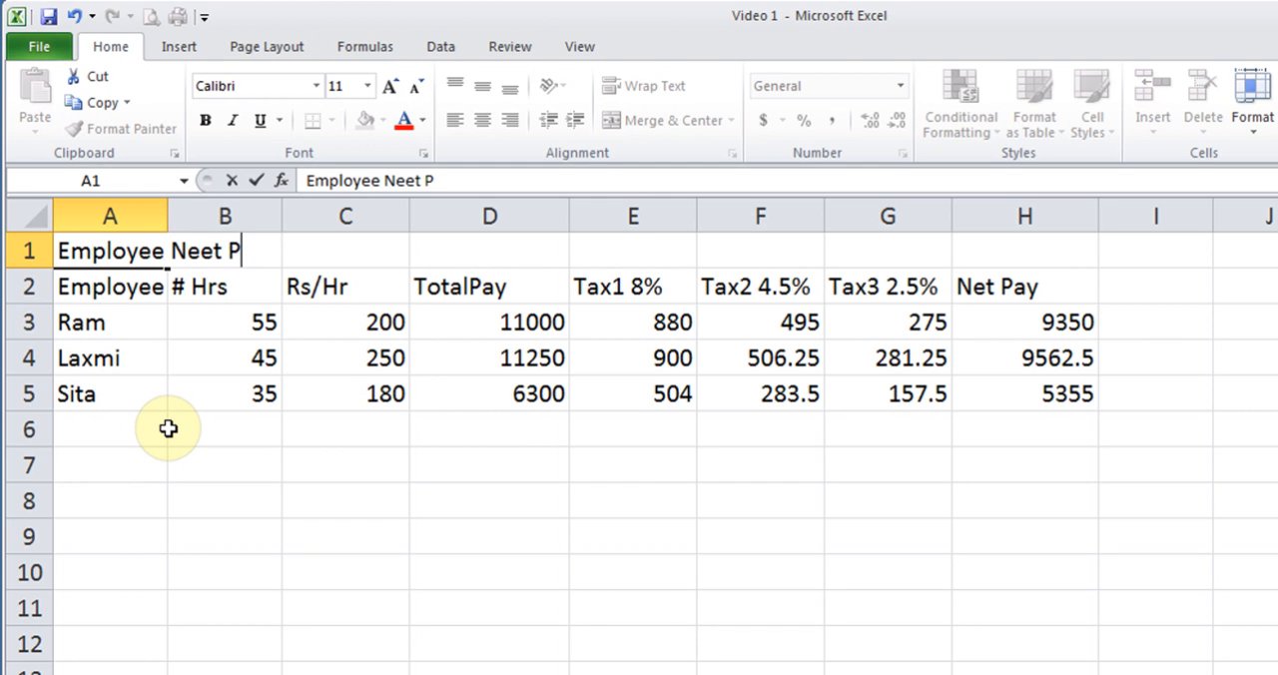
{"action": "key", "text": "BackSpace"}
{"action": "key", "text": "BackSpace"}
{"action": "key", "text": "BackSpace"}
{"action": "key", "text": "BackSpace"}
{"action": "type", "text": "t Pay"}
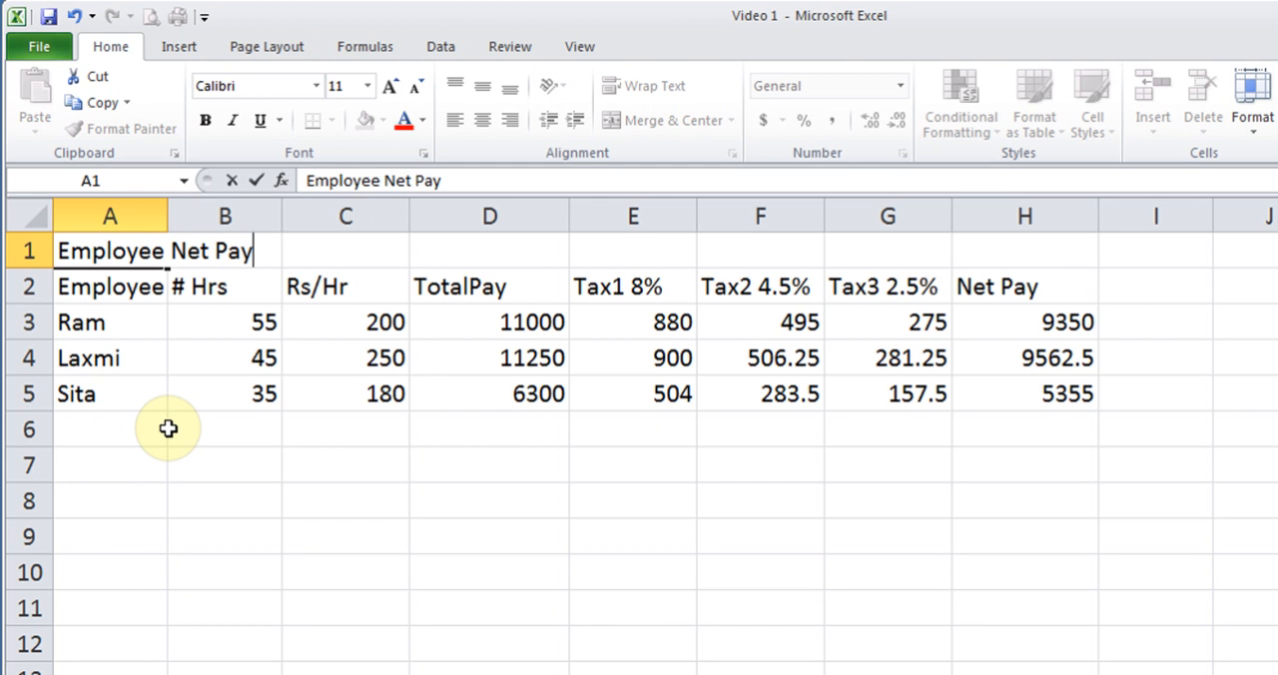
{"action": "key", "text": "Return"}
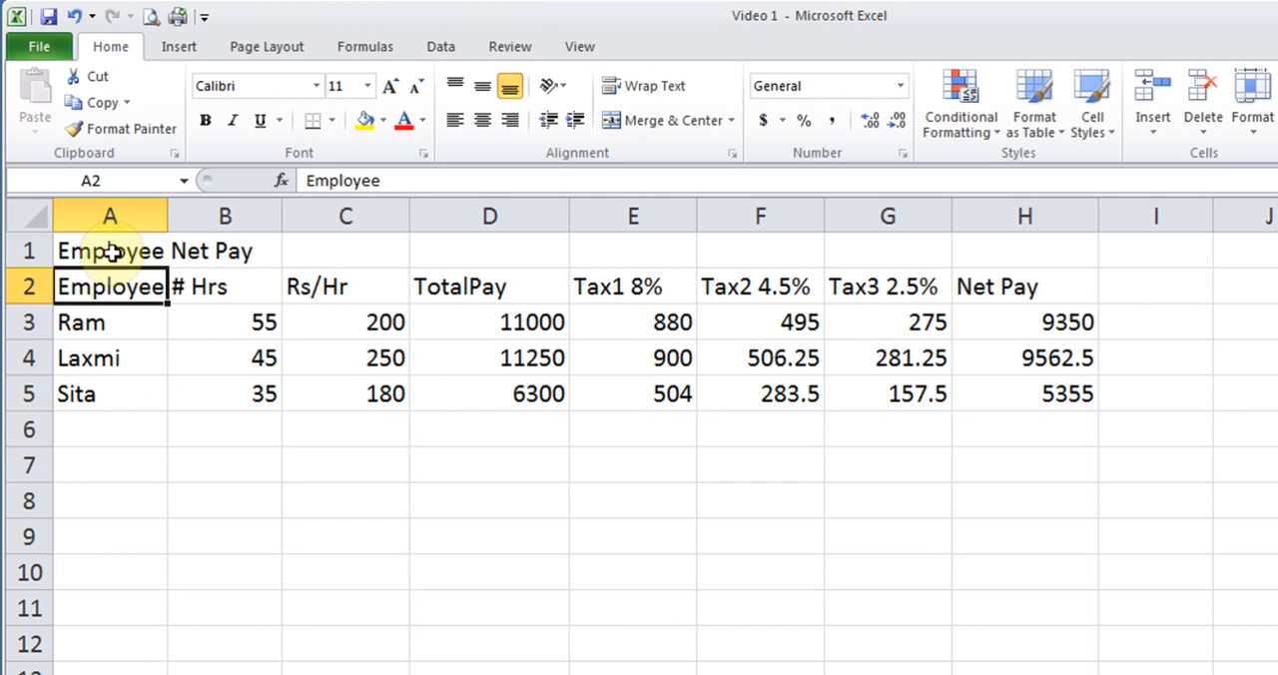
- Merge and center the title across A1:H1, toggling the merge off and on again to compare
{"action": "left_click_drag", "start_coordinate": [109, 245], "coordinate": [1018, 232]}
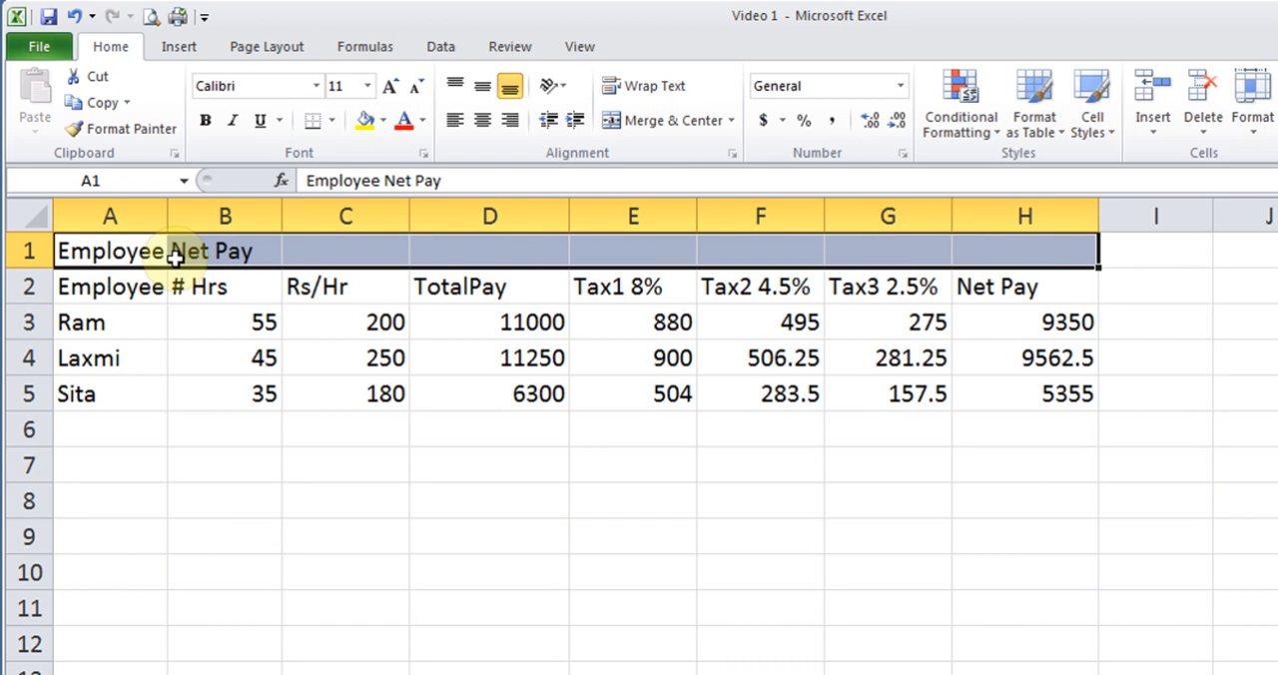
{"action": "left_click", "coordinate": [142, 256]}
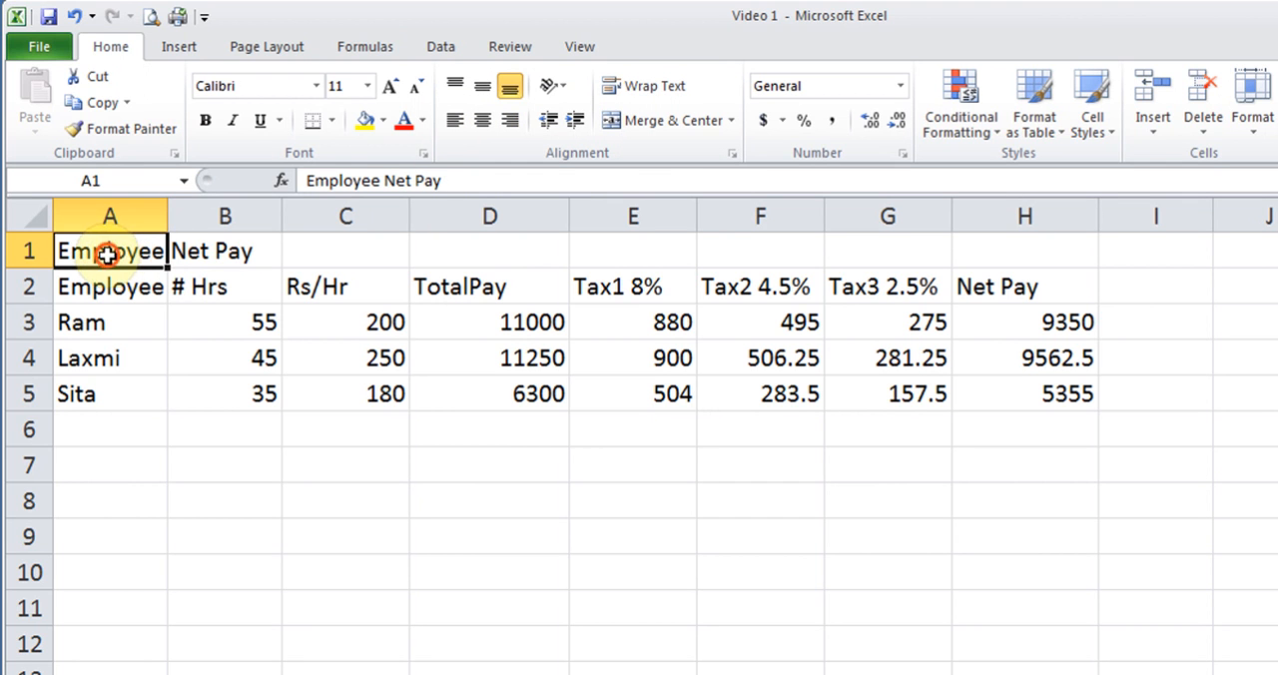
{"action": "left_click_drag", "start_coordinate": [110, 251], "coordinate": [1044, 239]}
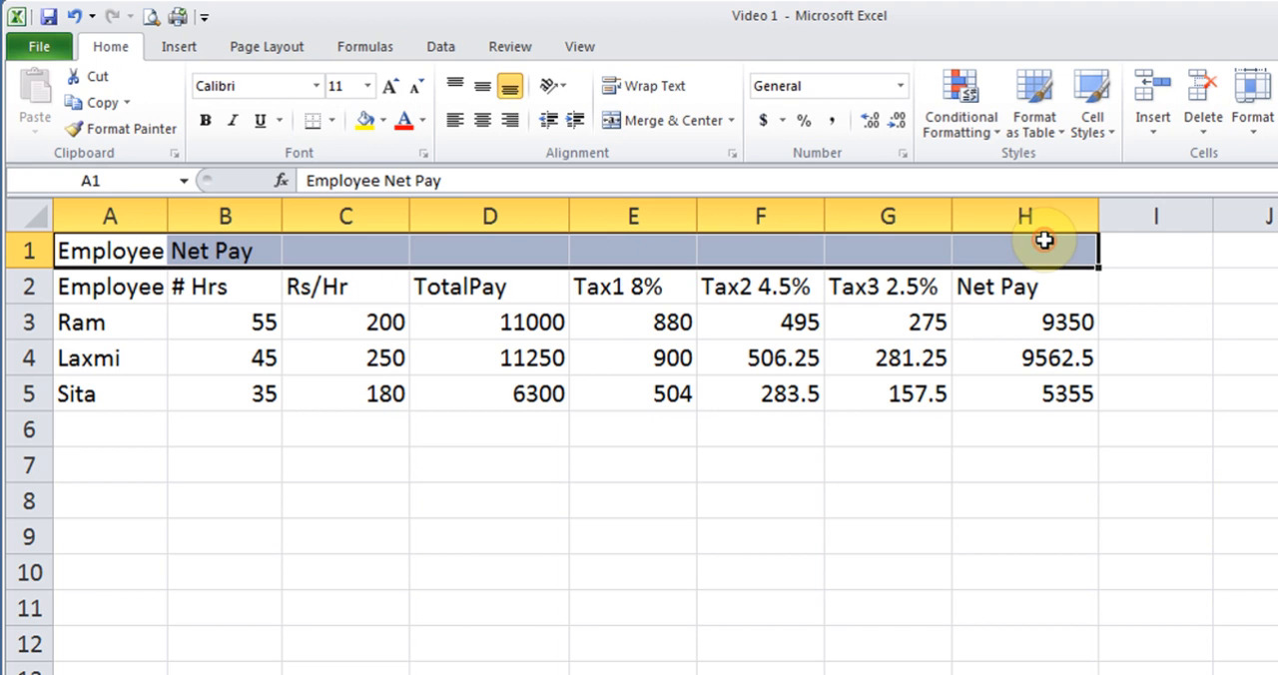
{"action": "left_click", "coordinate": [671, 121]}
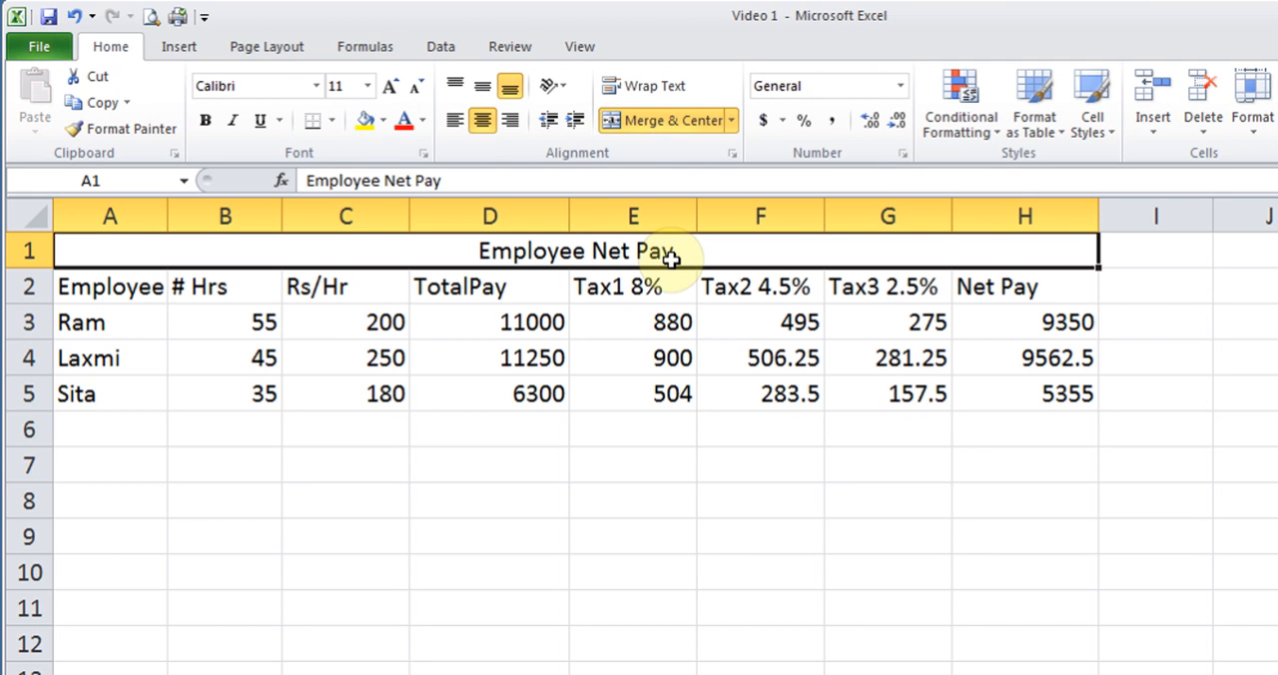
{"action": "left_click", "coordinate": [667, 121]}
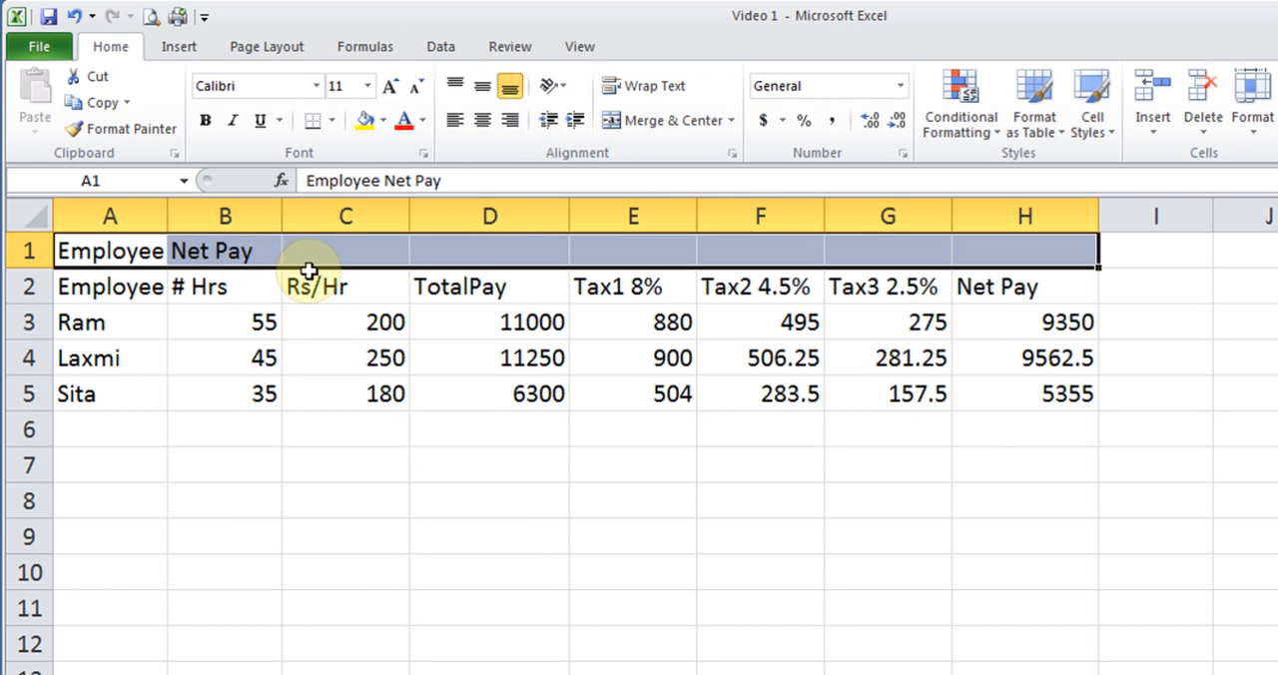
{"action": "left_click", "coordinate": [669, 120]}
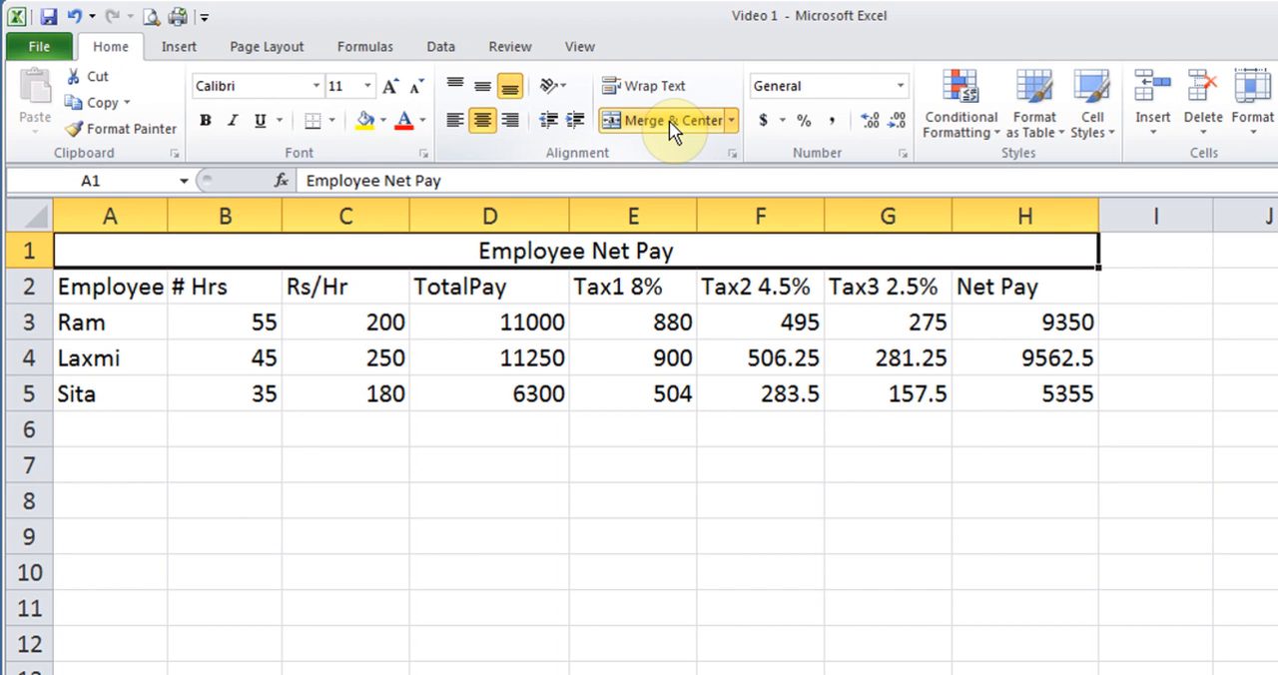
{"action": "left_click", "coordinate": [210, 433]}
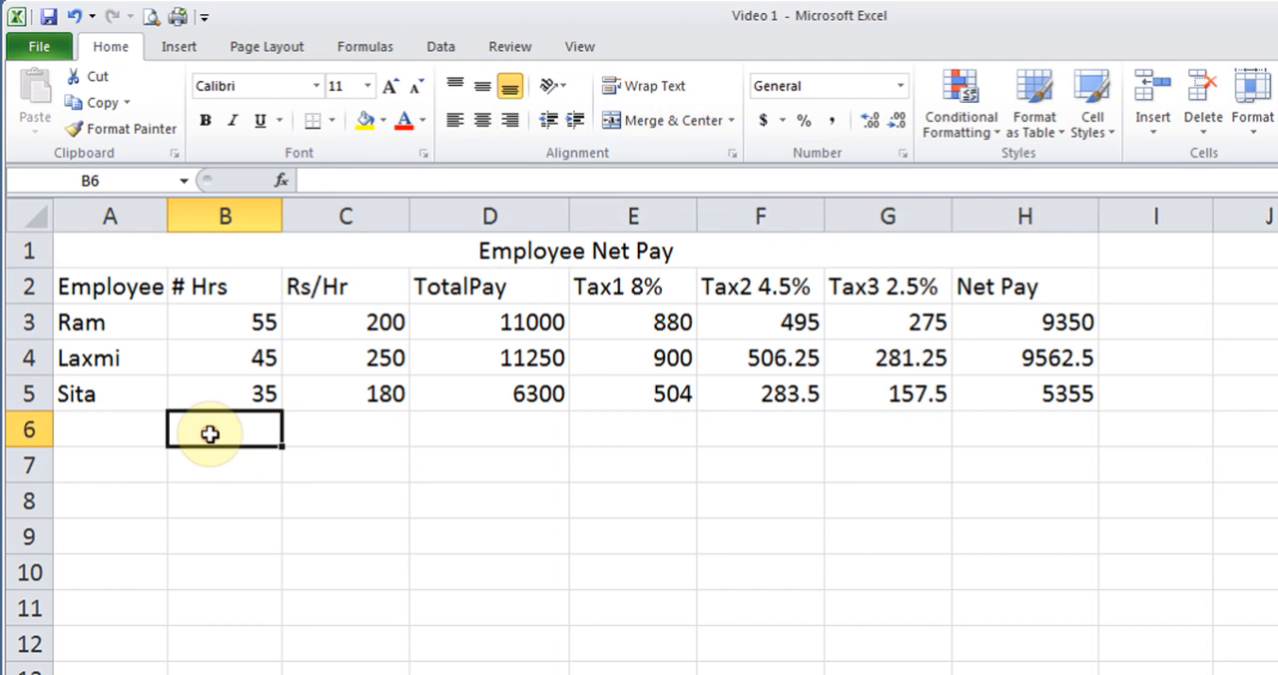
{"action": "left_click", "coordinate": [131, 474]}
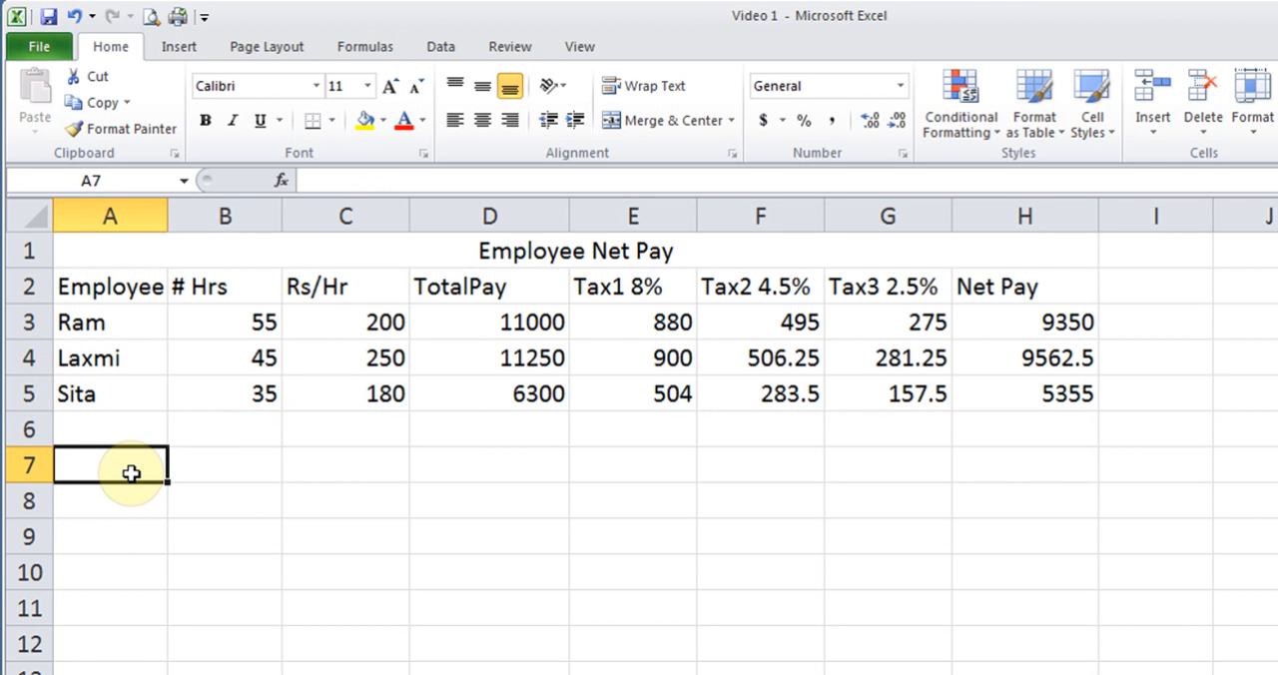
{"action": "type", "text": "Firs"}
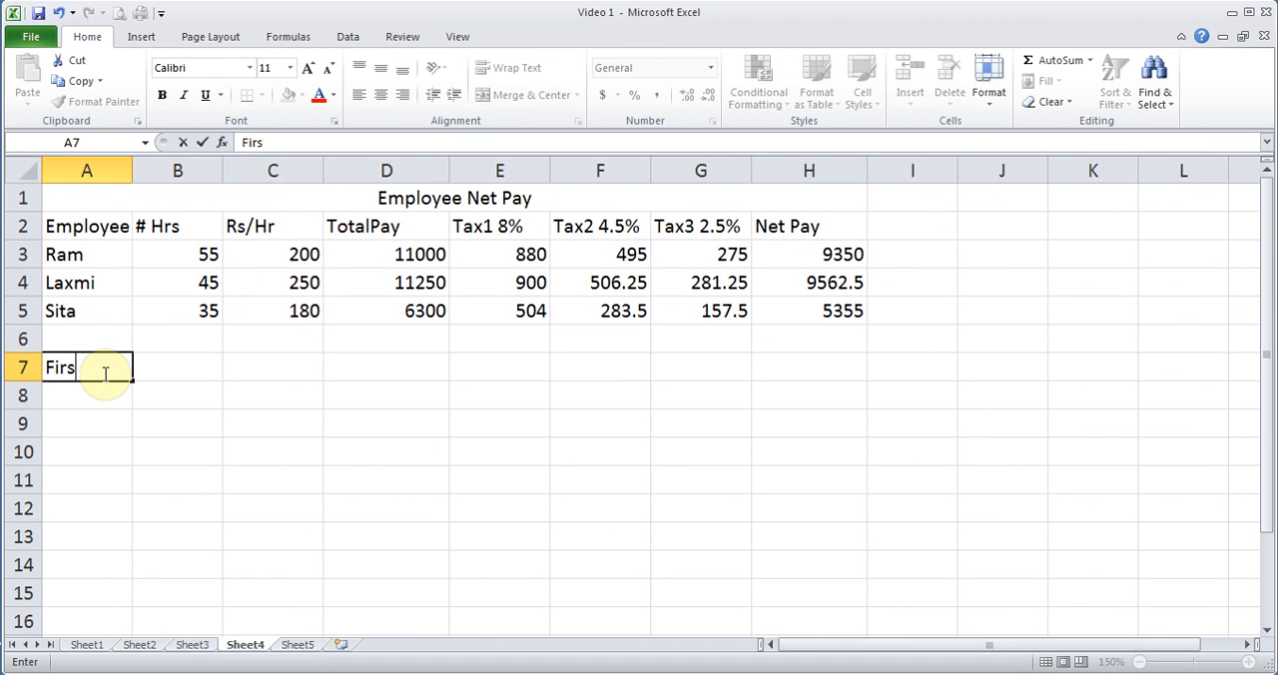
{"action": "key", "text": "BackSpace"}
{"action": "key", "text": "BackSpace"}
{"action": "key", "text": "BackSpace"}
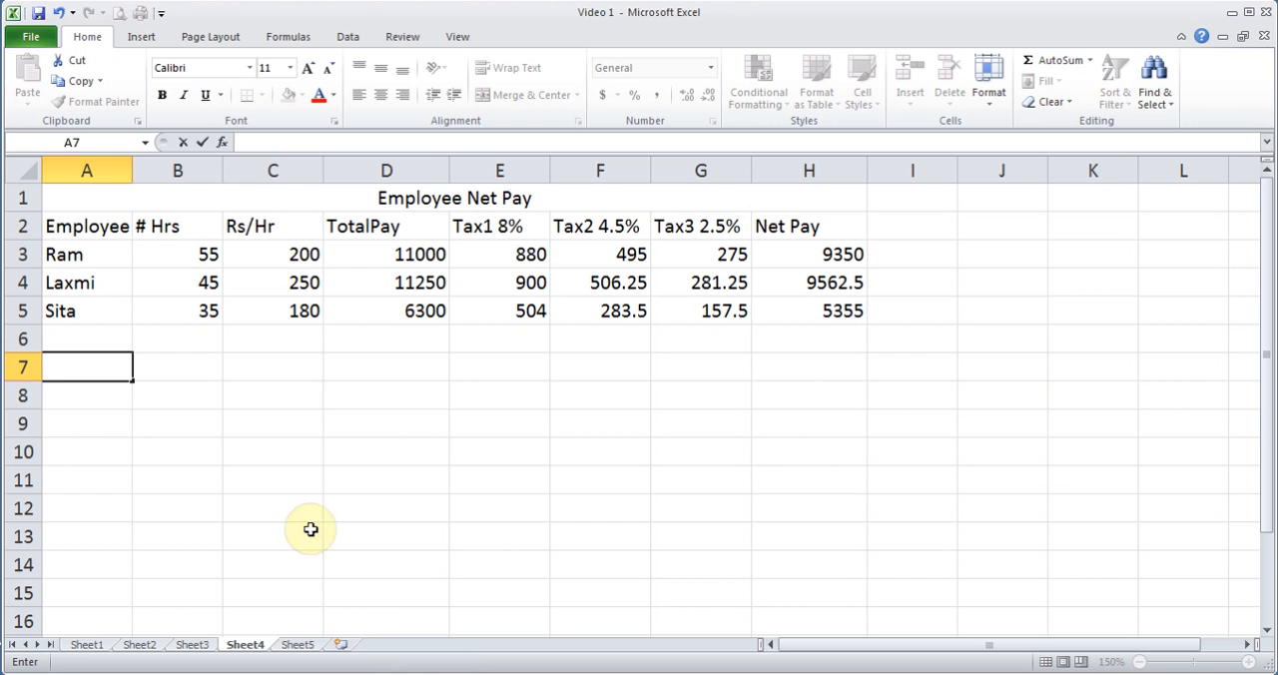
{"action": "left_click", "coordinate": [270, 431]}
- Add a new worksheet and enter the heading "FirstName LastName" in cell A1
{"action": "left_click", "coordinate": [340, 644]}
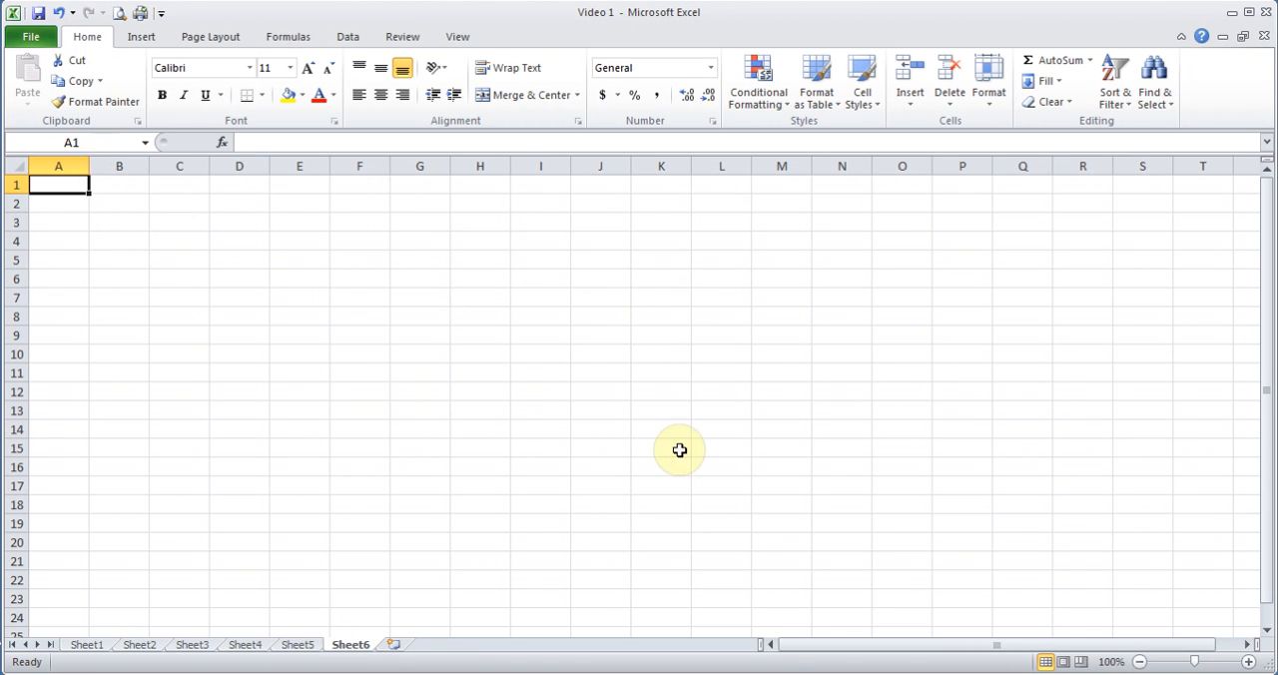
{"action": "left_click", "coordinate": [1247, 662]}
{"action": "left_click", "coordinate": [1248, 661]}
{"action": "left_click", "coordinate": [1248, 662]}
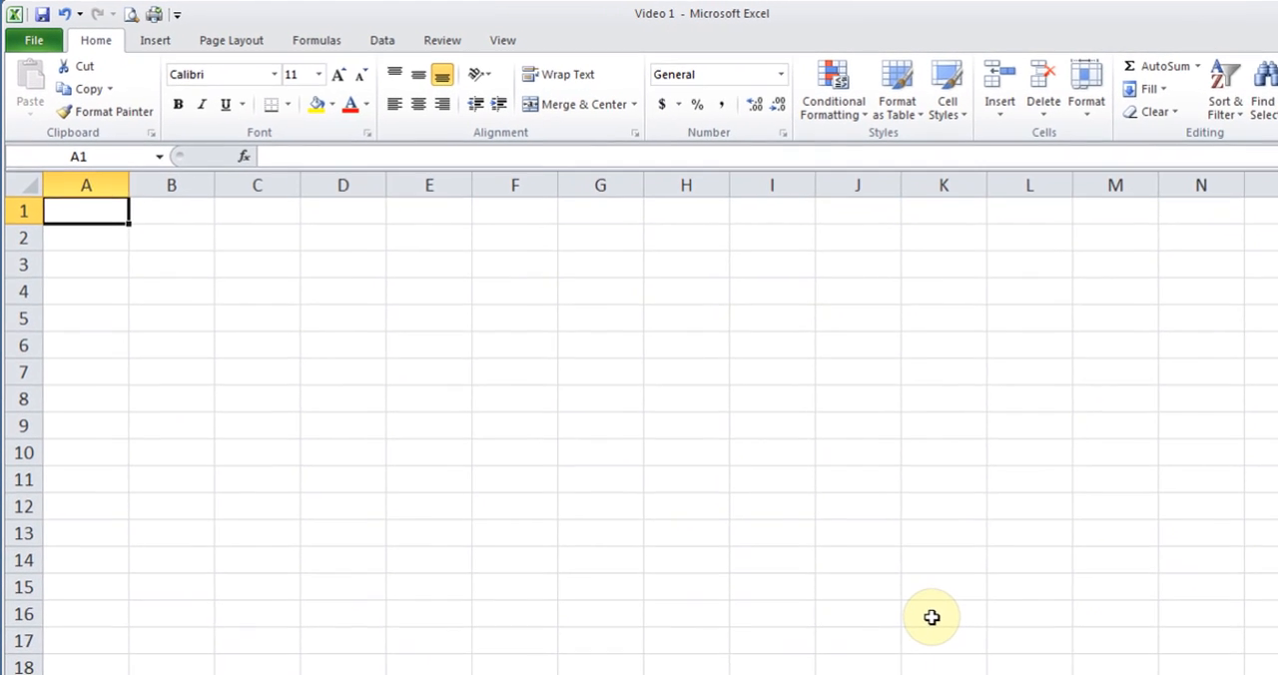
{"action": "type", "text": "Fi"}
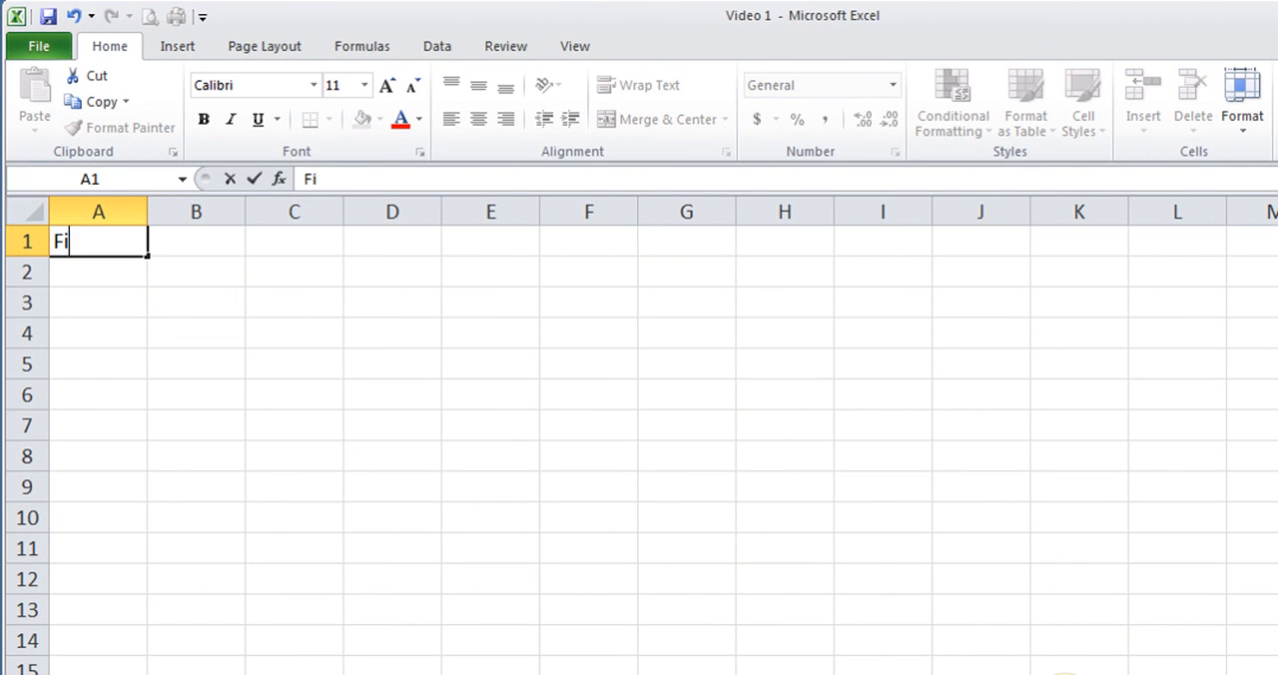
{"action": "type", "text": "rstName Las"}
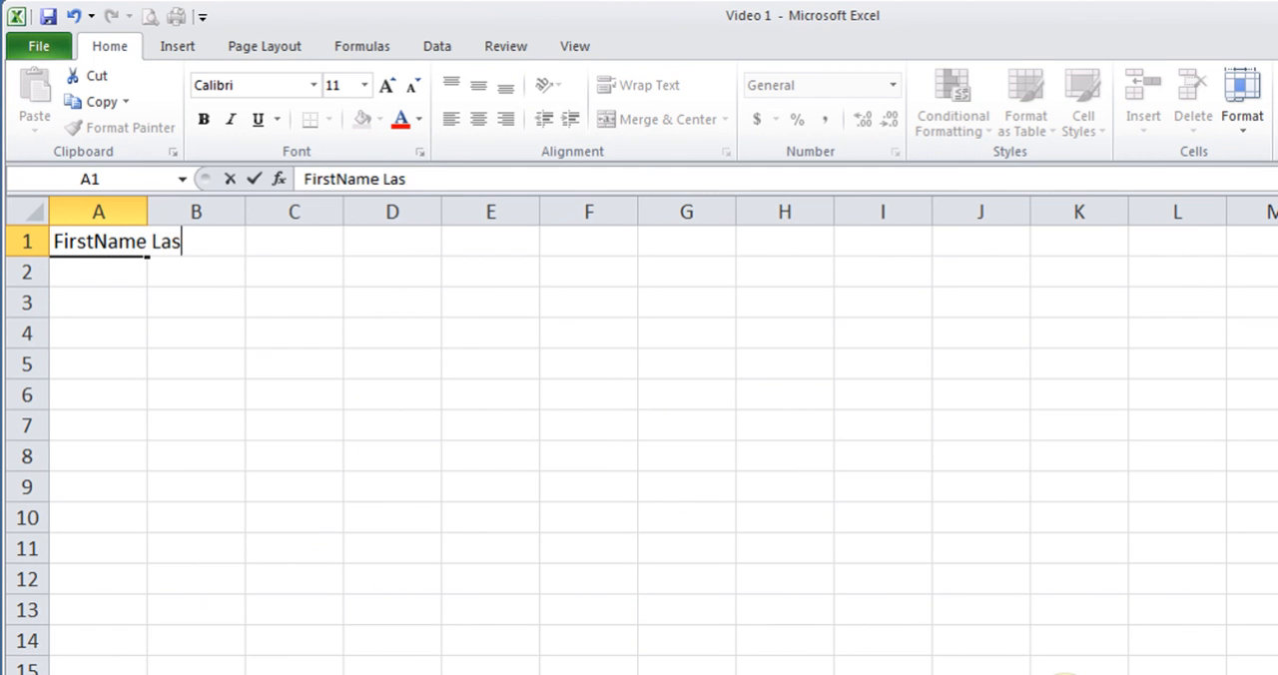
{"action": "type", "text": "tName"}
{"action": "key", "text": "Return"}
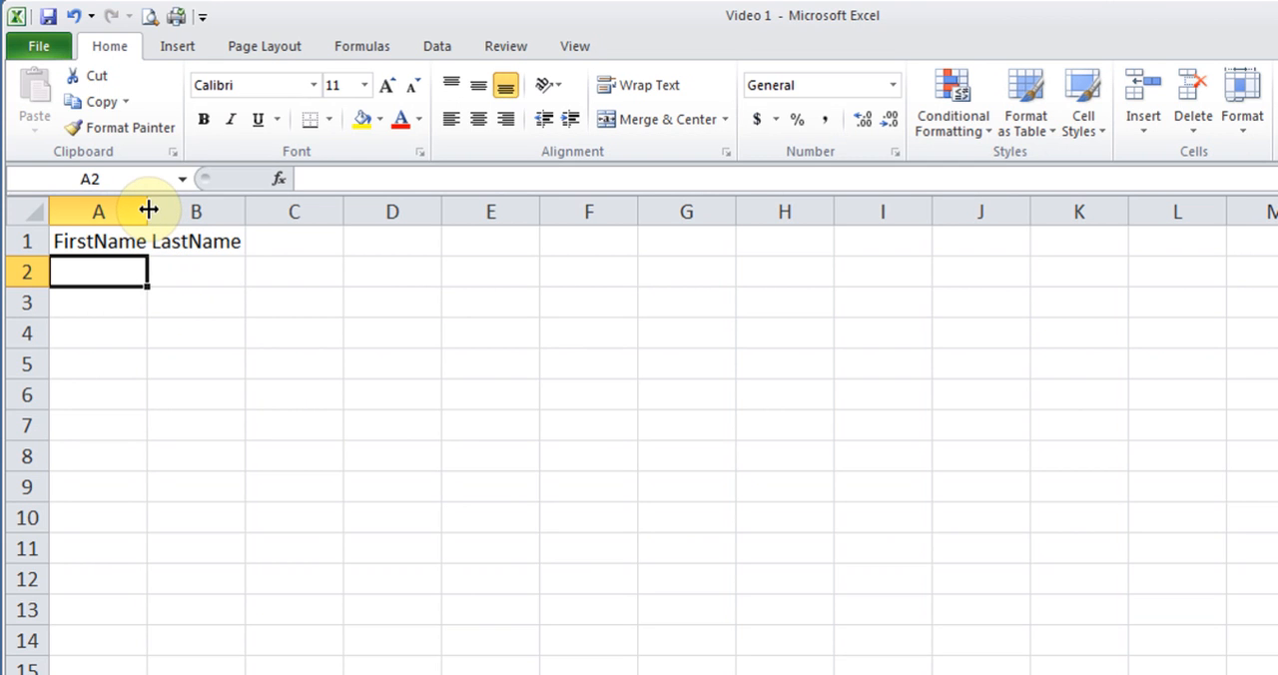
- Widen column A to fit the full heading in A1, and select the entire column
{"action": "left_click_drag", "start_coordinate": [148, 210], "coordinate": [243, 215]}
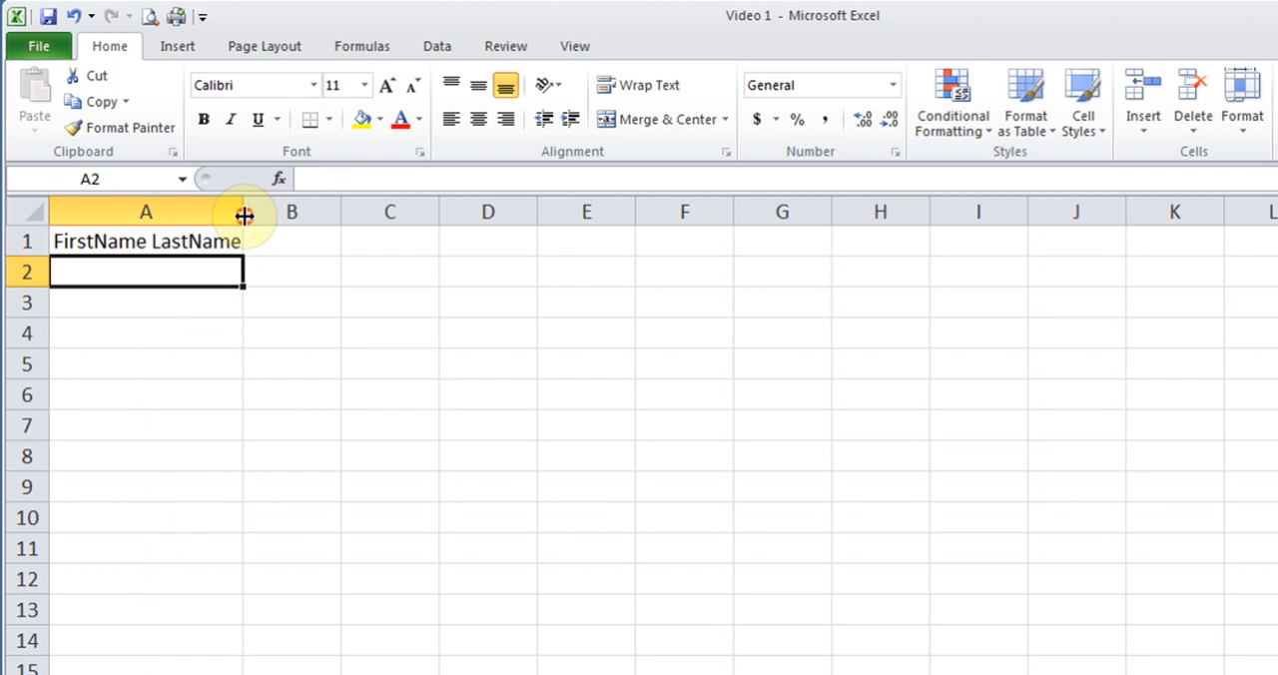
{"action": "left_click", "coordinate": [162, 242]}
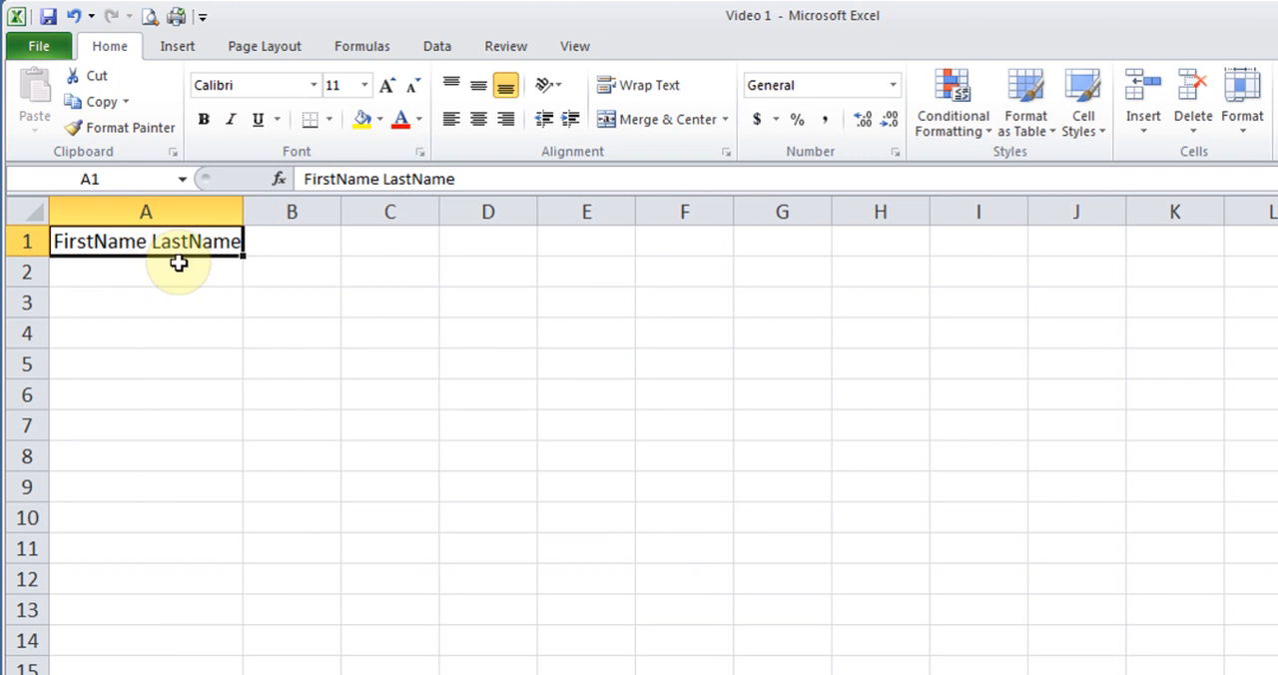
{"action": "left_click", "coordinate": [145, 211]}
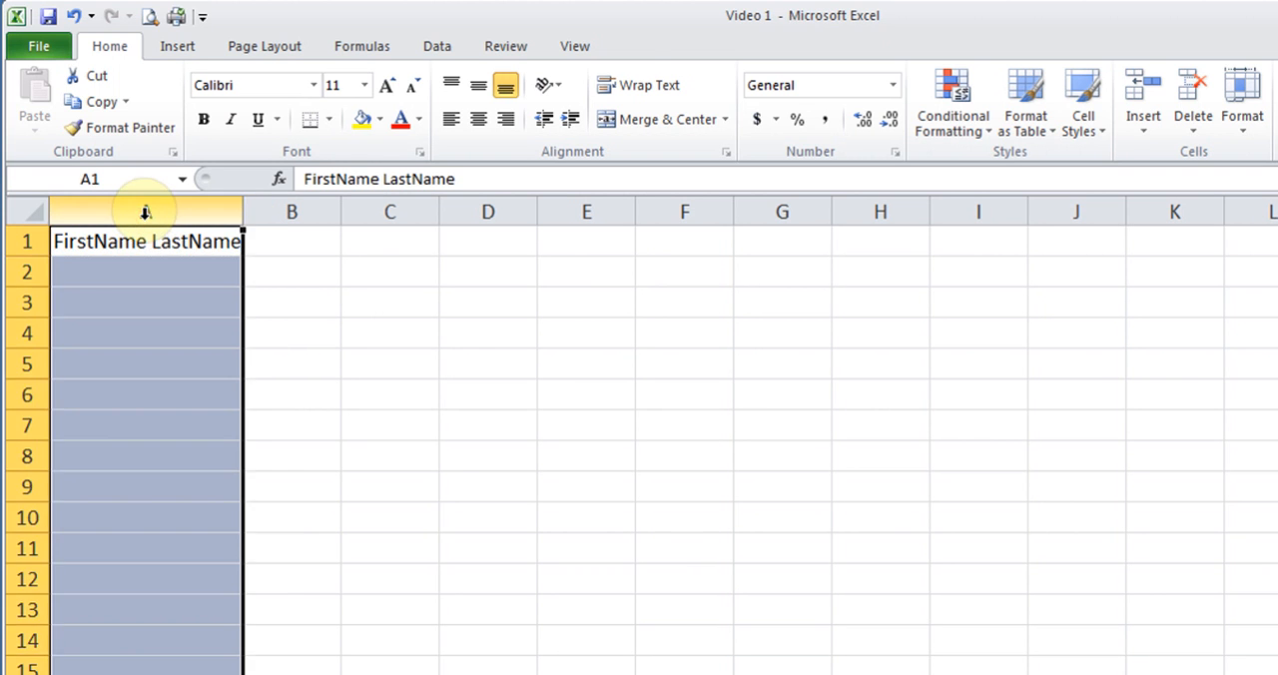
- Narrow column A to roughly the width of the heading's first word, and wrap the text in A1
{"action": "left_click", "coordinate": [137, 241]}
{"action": "left_click_drag", "start_coordinate": [243, 211], "coordinate": [155, 208]}
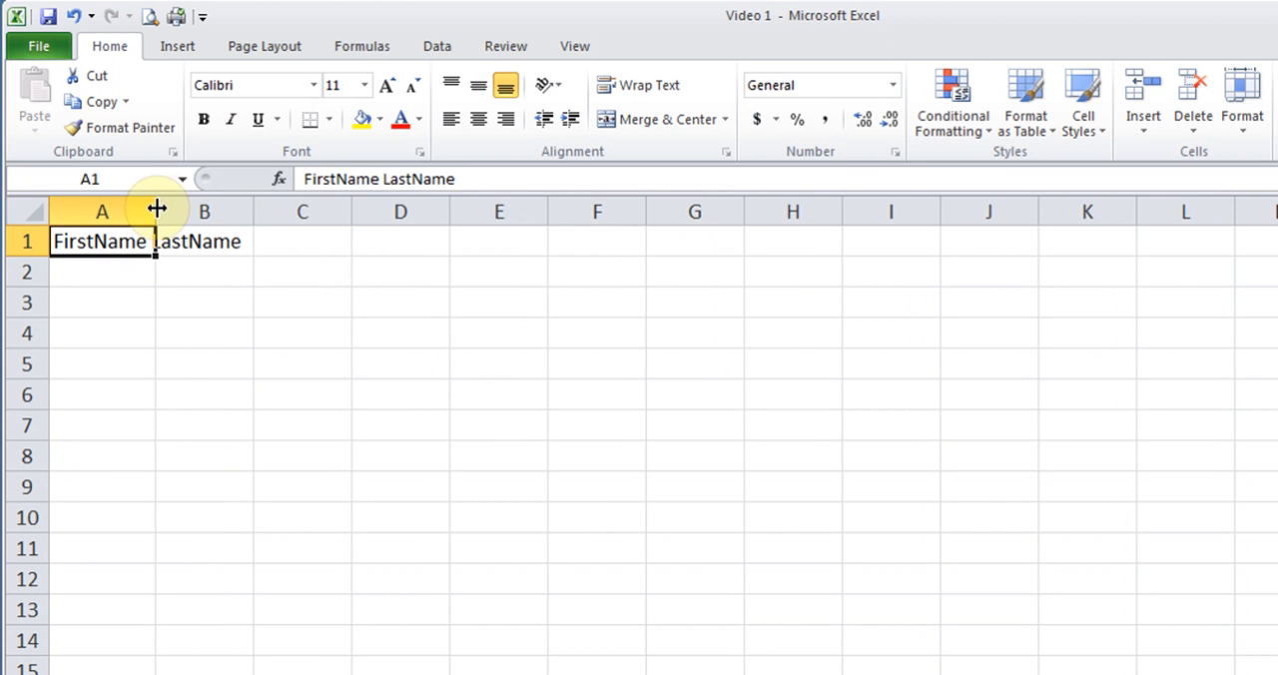
{"action": "double_click", "coordinate": [157, 209]}
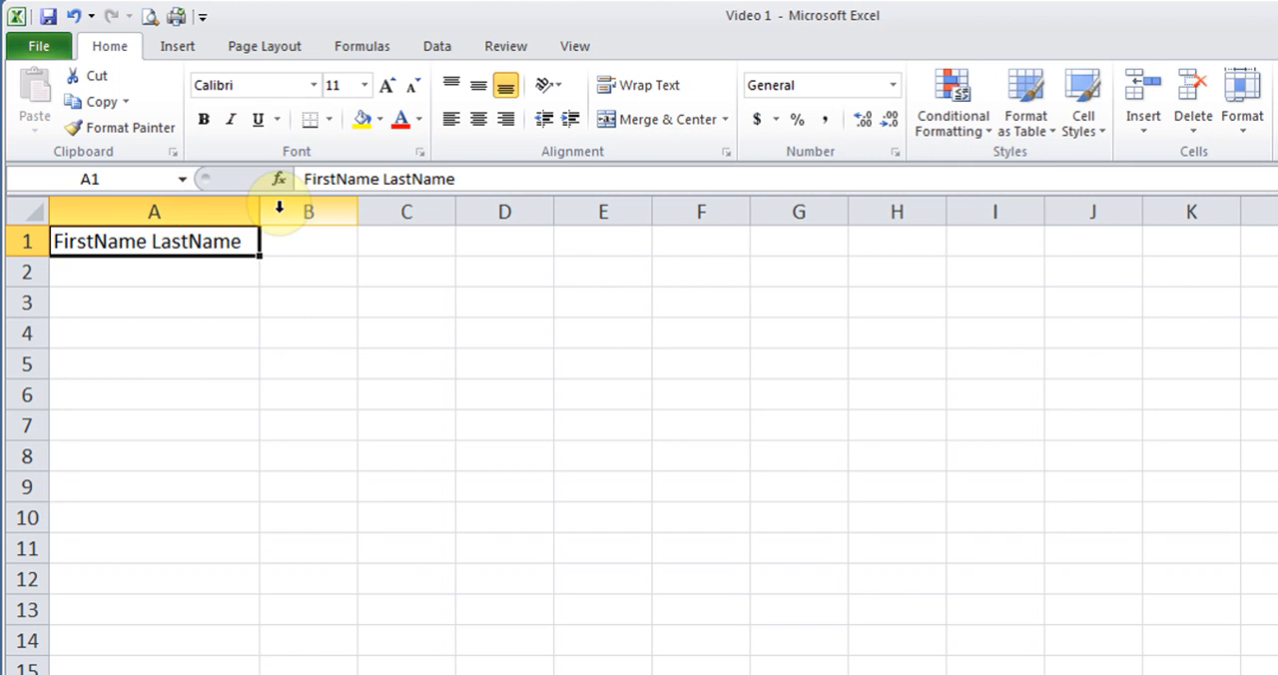
{"action": "left_click_drag", "start_coordinate": [261, 213], "coordinate": [157, 209]}
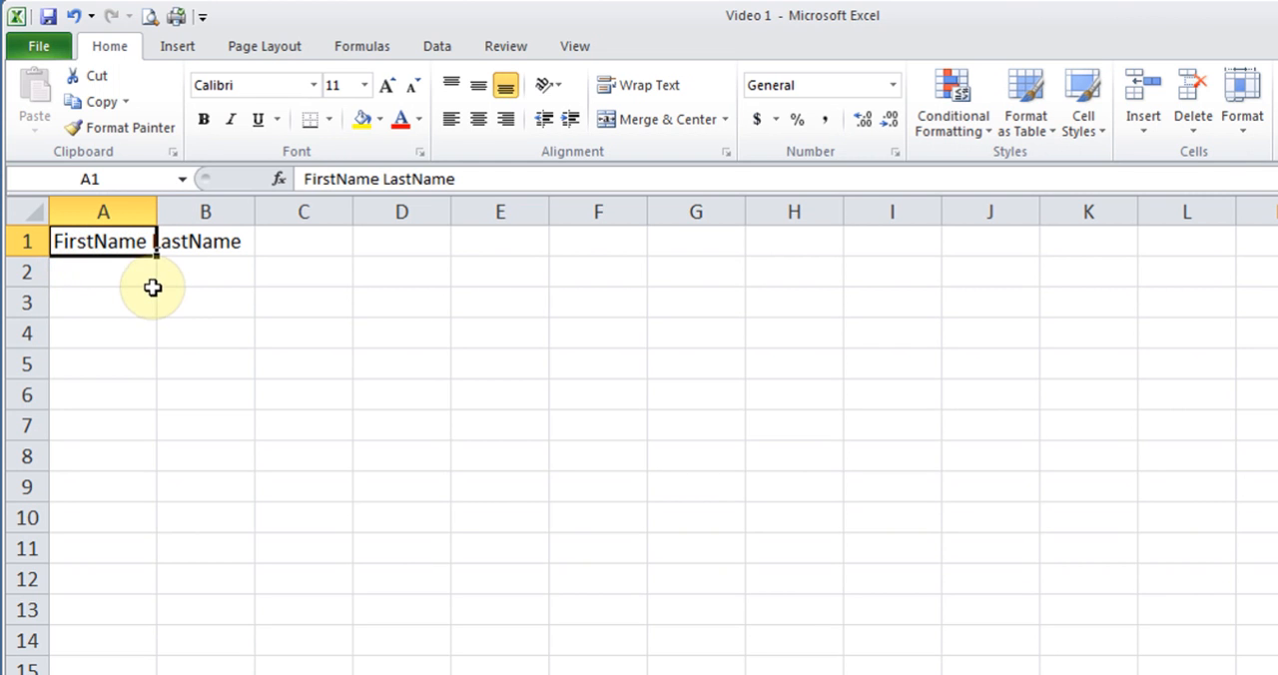
{"action": "left_click", "coordinate": [647, 90]}
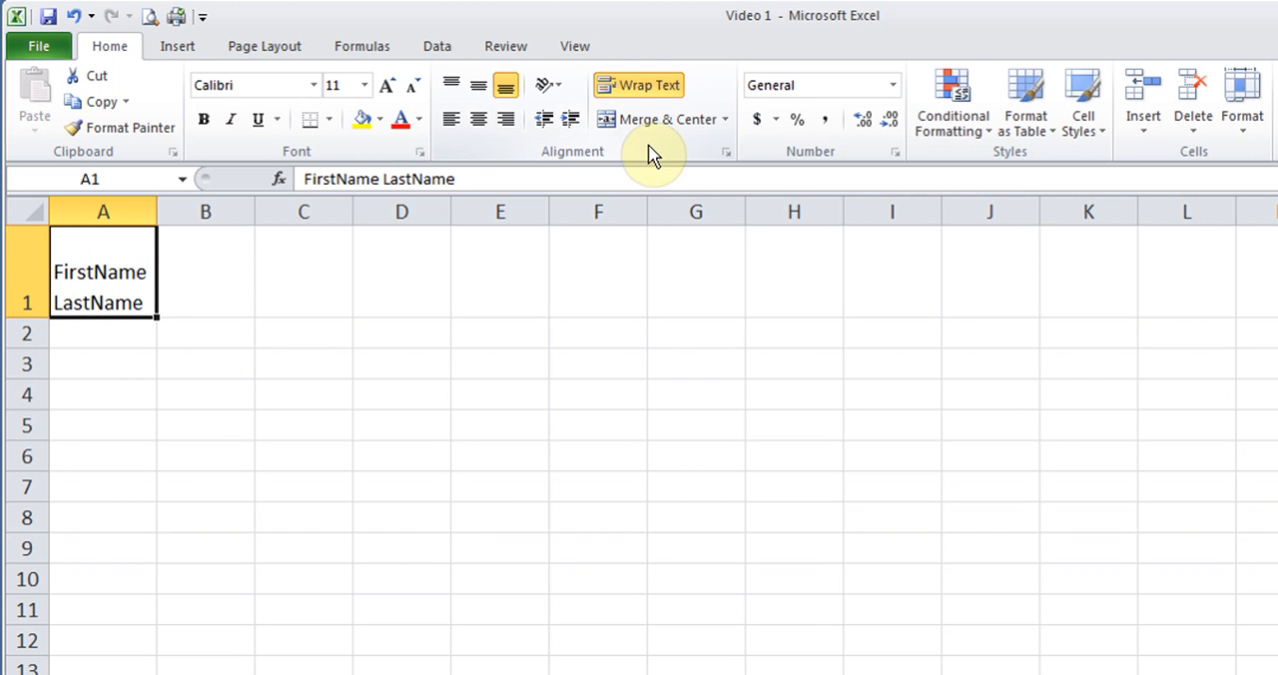
- Apply text wrapping to the whole of row 1 and reduce the row's height slightly
{"action": "left_click", "coordinate": [221, 279]}
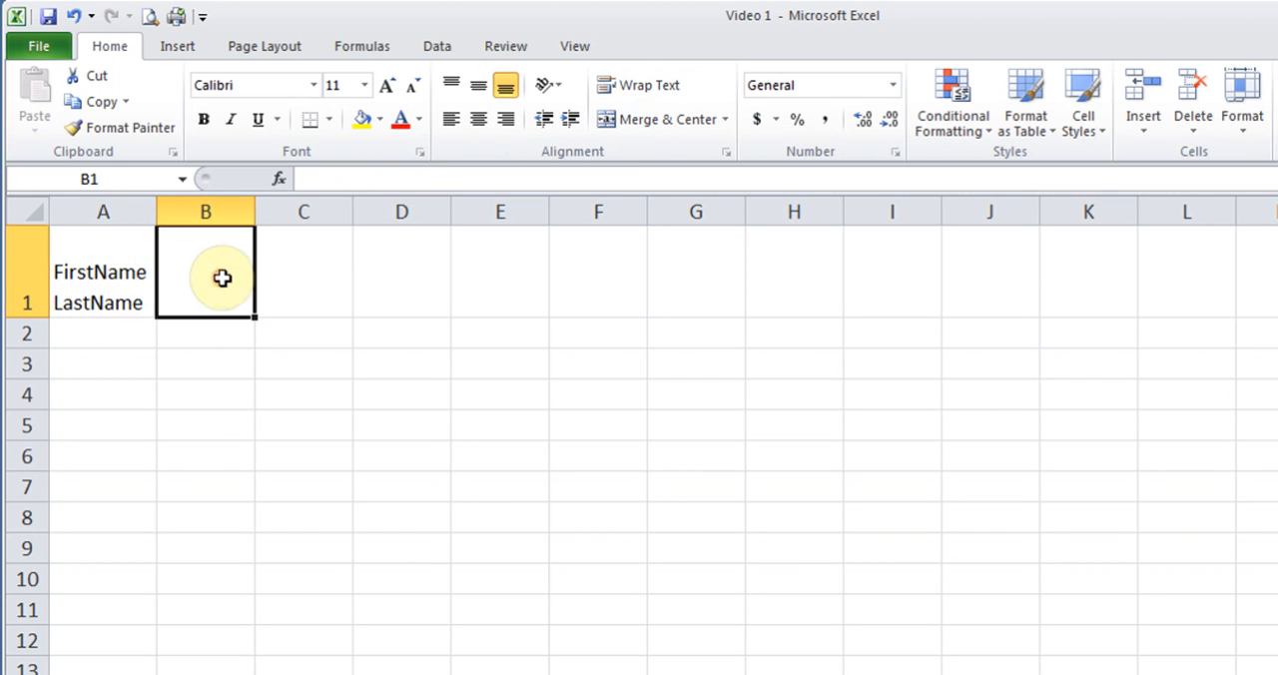
{"action": "left_click", "coordinate": [299, 277]}
{"action": "left_click", "coordinate": [117, 276]}
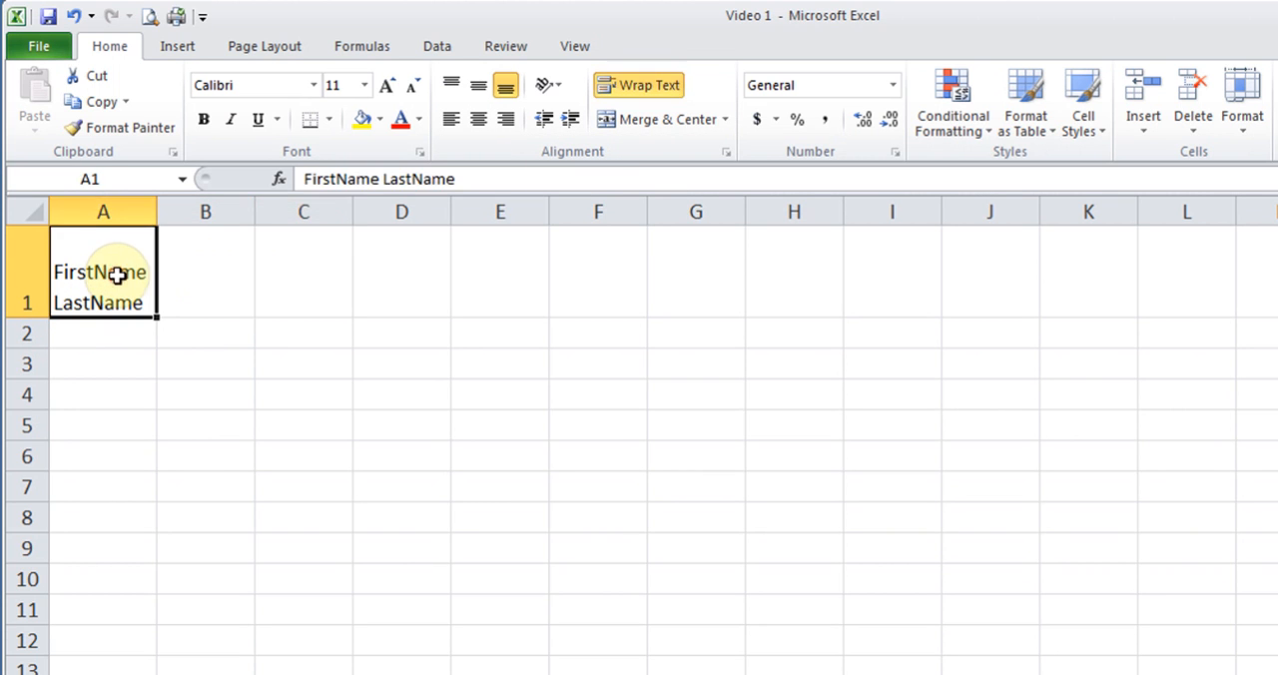
{"action": "left_click", "coordinate": [22, 281]}
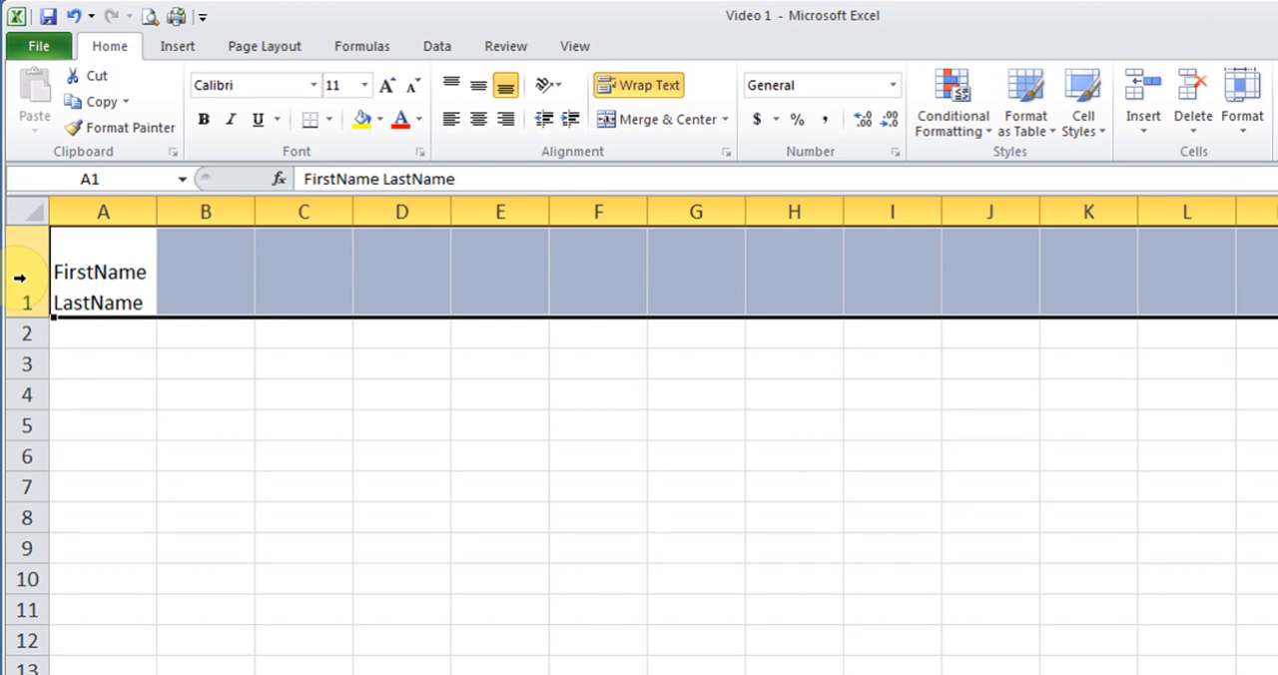
{"action": "left_click", "coordinate": [649, 86]}
{"action": "left_click", "coordinate": [647, 88]}
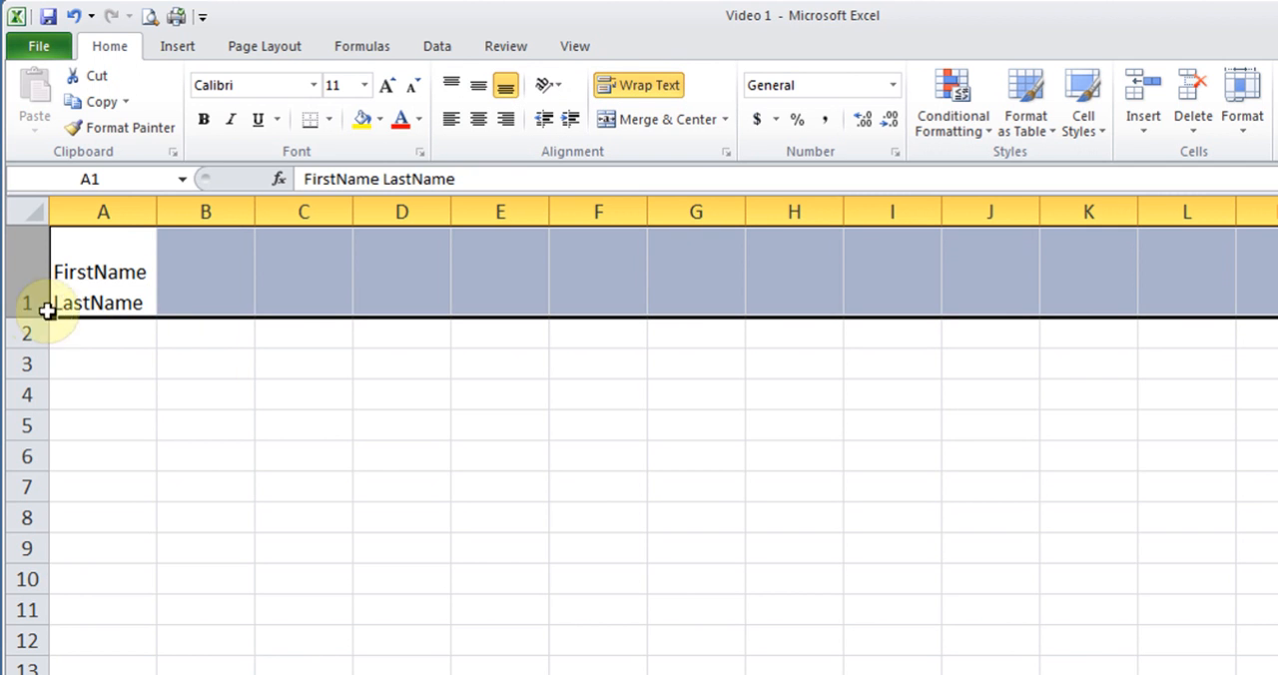
{"action": "left_click_drag", "start_coordinate": [27, 318], "coordinate": [29, 303]}
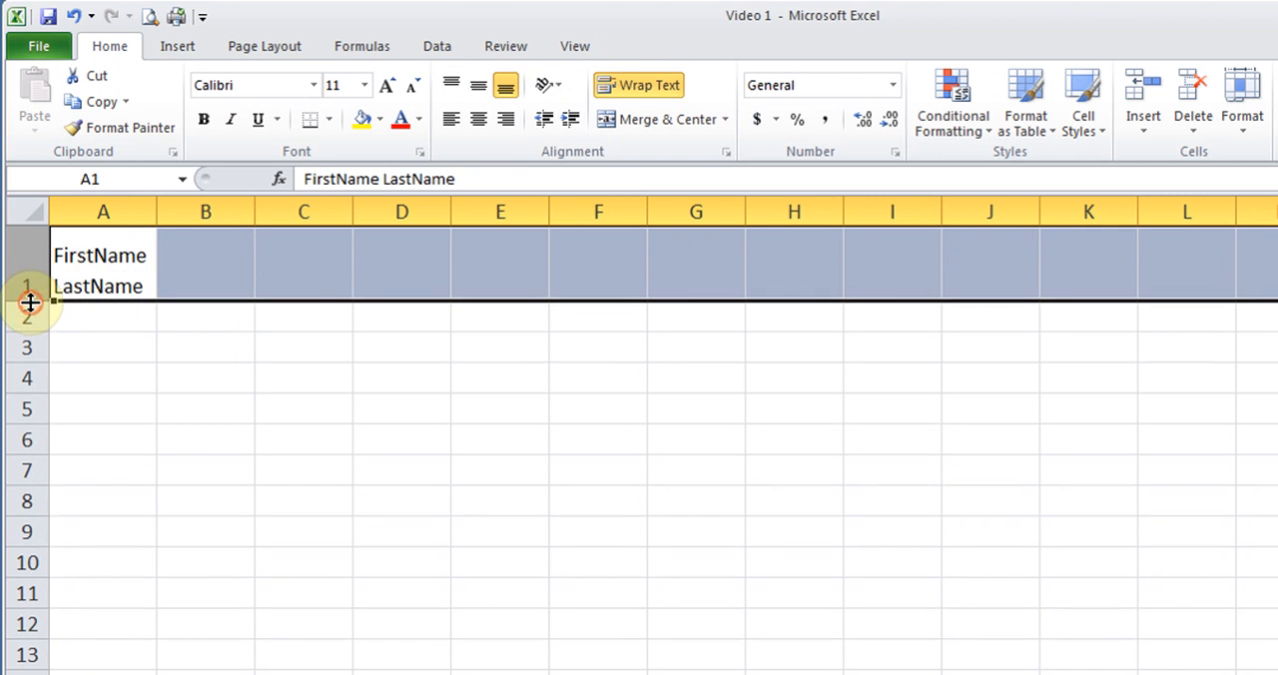
- Enter a person's full name in each of cells B1 and C1, and widen column C to keep the first name on one line
{"action": "left_click", "coordinate": [205, 254]}
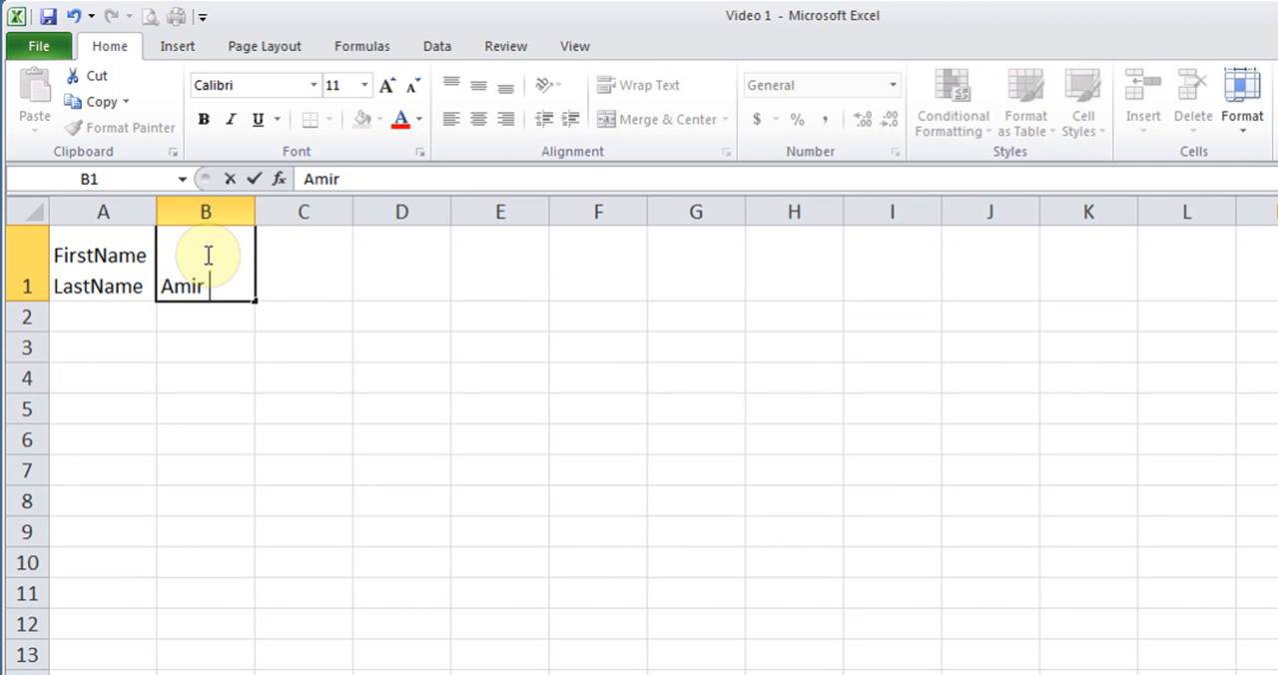
{"action": "left_click", "coordinate": [305, 284]}
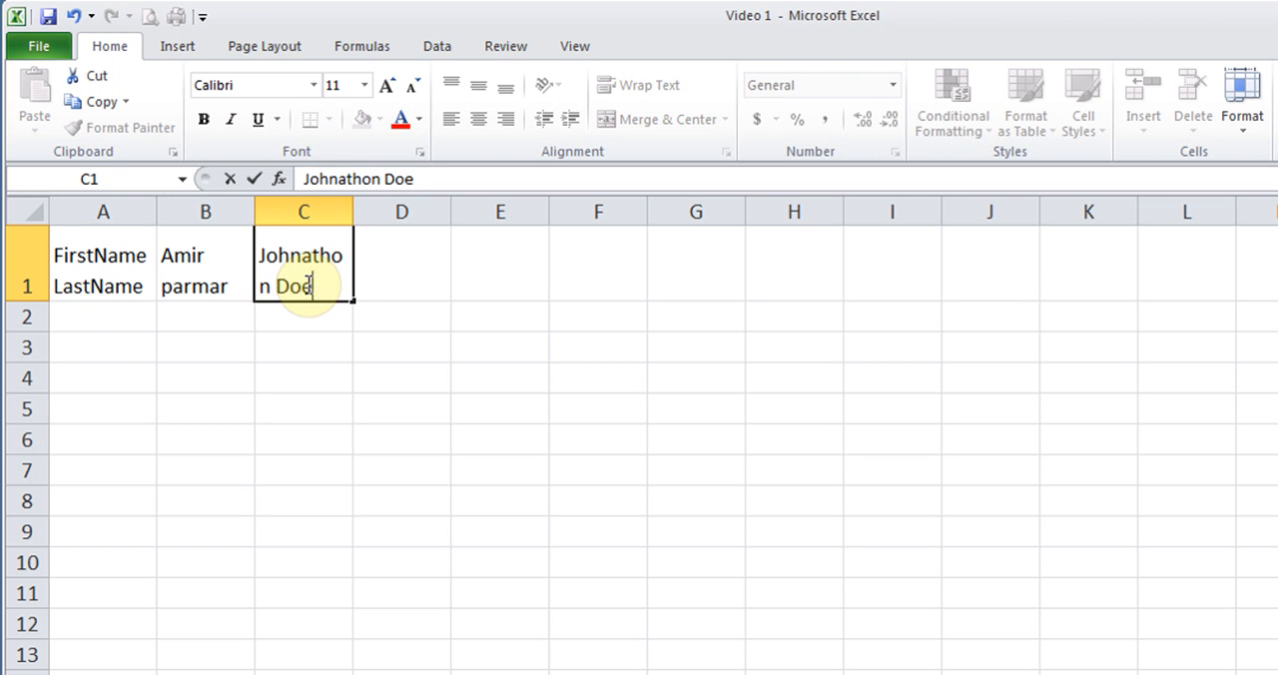
{"action": "key", "text": "Return"}
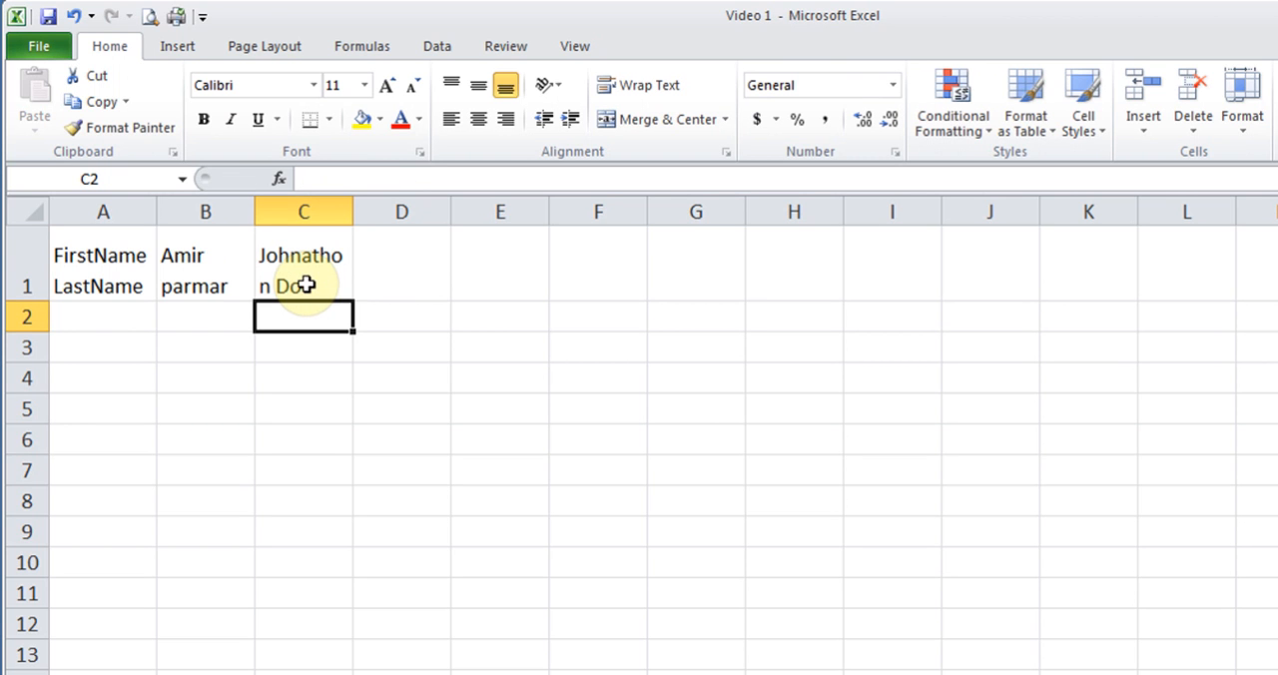
{"action": "double_click", "coordinate": [351, 211]}
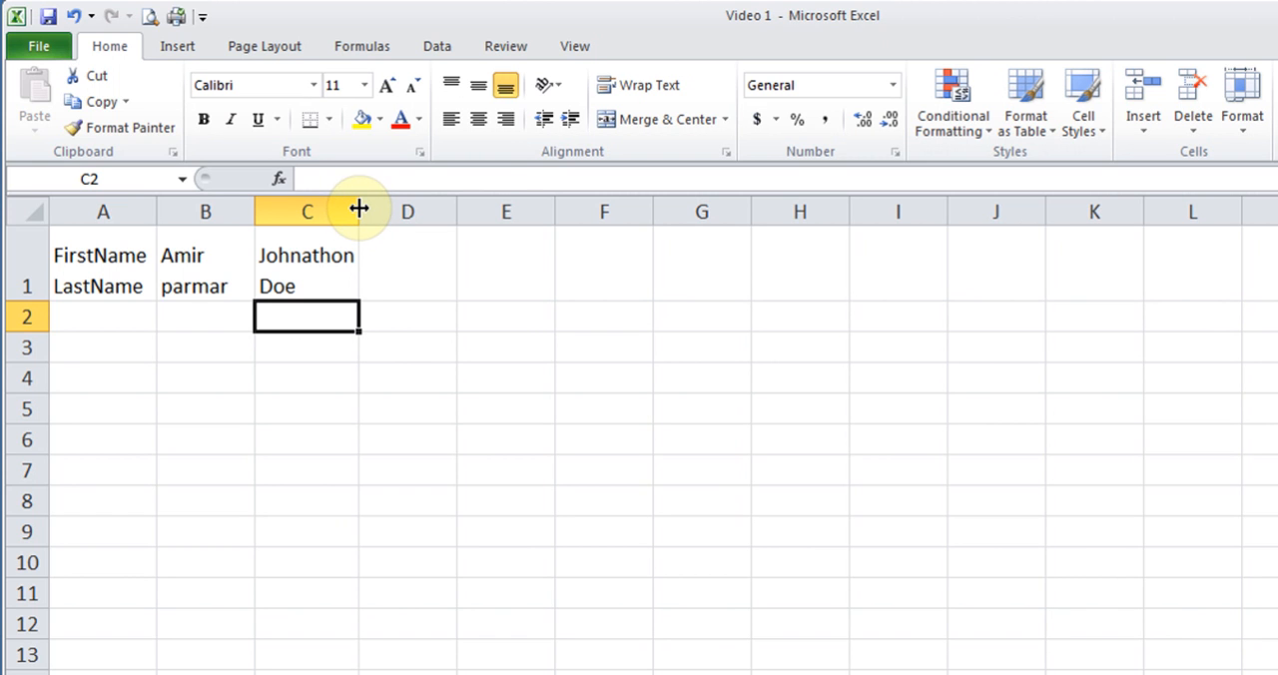
{"action": "mouse_move", "coordinate": [359, 208]}
{"action": "left_mouse_down"}
{"action": "mouse_move", "coordinate": [425, 205]}
{"action": "mouse_move", "coordinate": [365, 209]}
{"action": "left_mouse_up"}
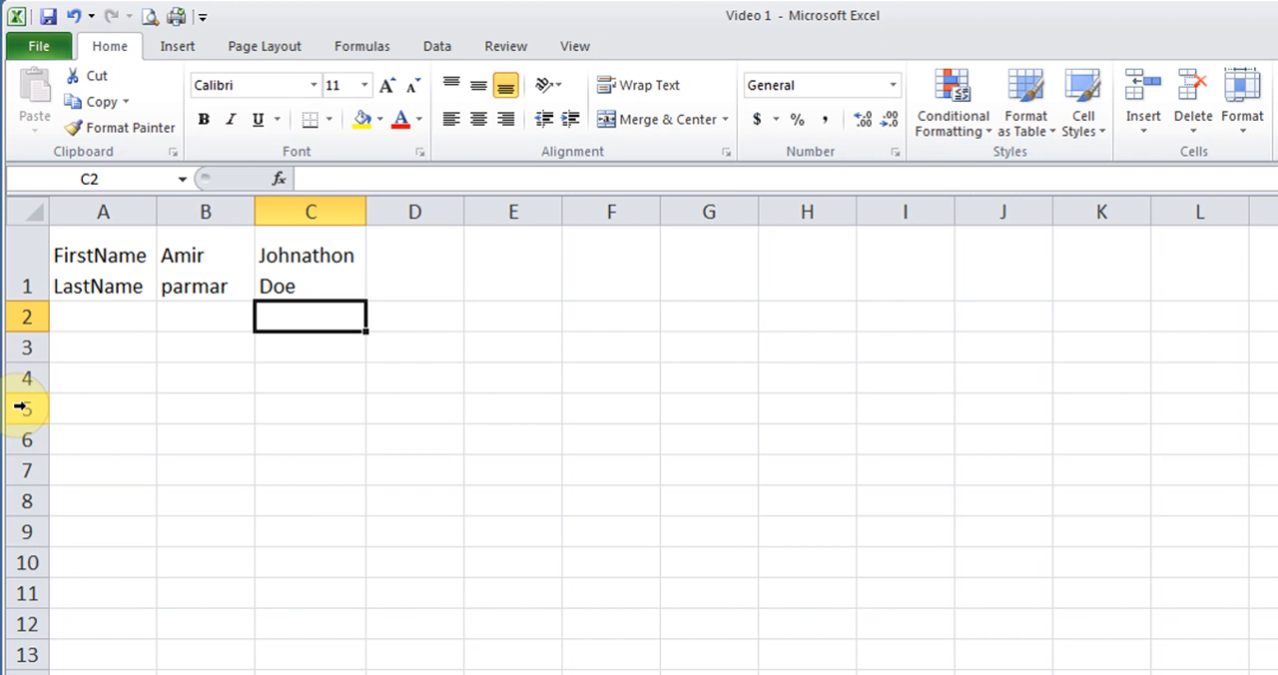
- Select rows 1 to 7 and columns A to F as adjacent ranges, clearing each selection
{"action": "left_click", "coordinate": [31, 253]}
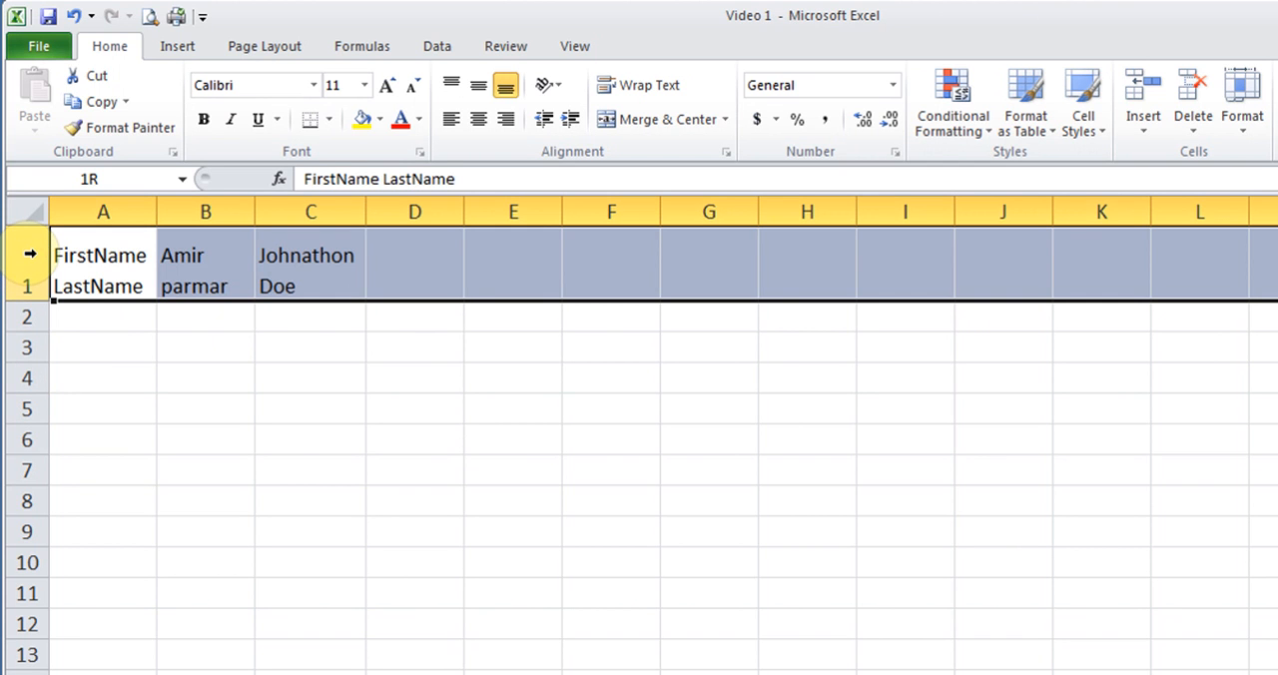
{"action": "left_click_drag", "start_coordinate": [31, 254], "coordinate": [25, 468]}
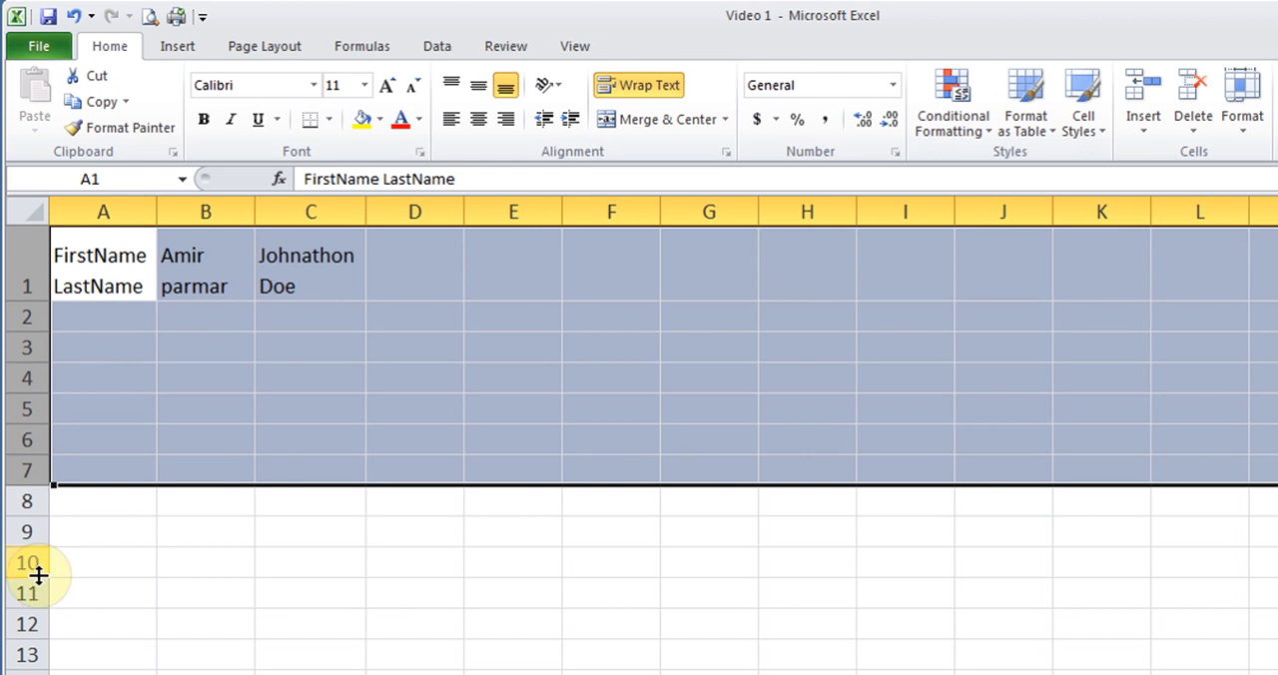
{"action": "left_click", "coordinate": [126, 379]}
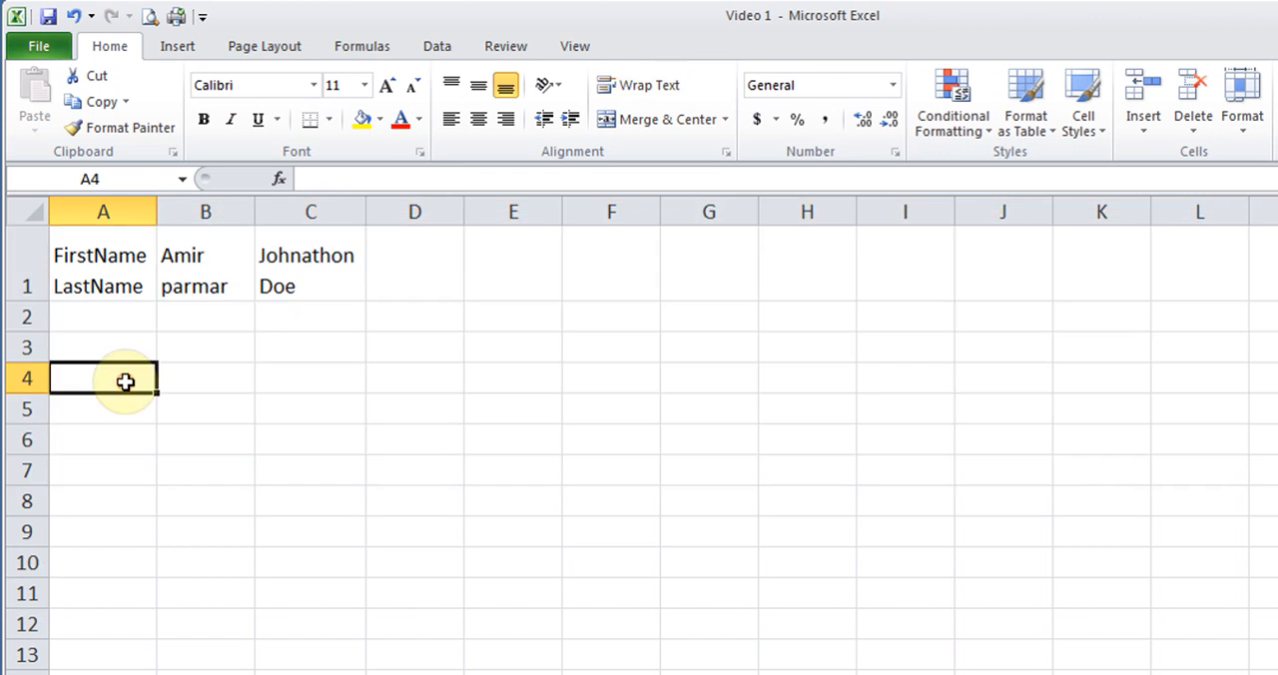
{"action": "left_click_drag", "start_coordinate": [106, 208], "coordinate": [581, 206]}
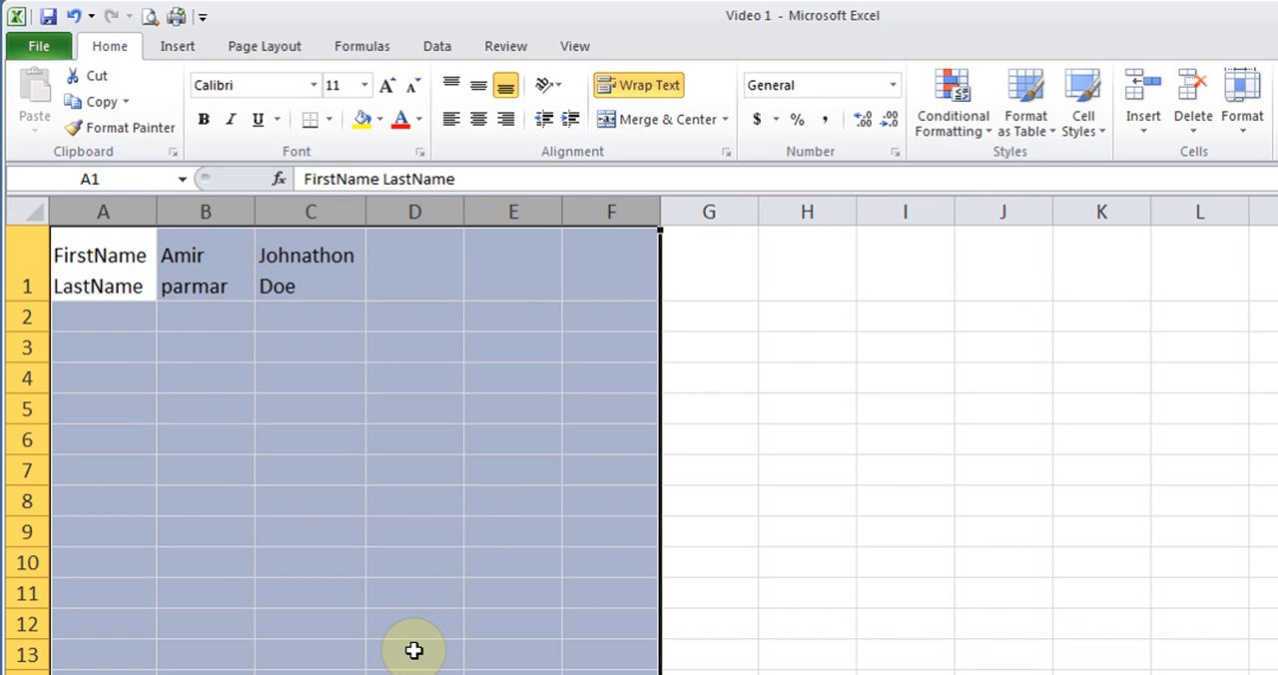
{"action": "left_click", "coordinate": [244, 389]}
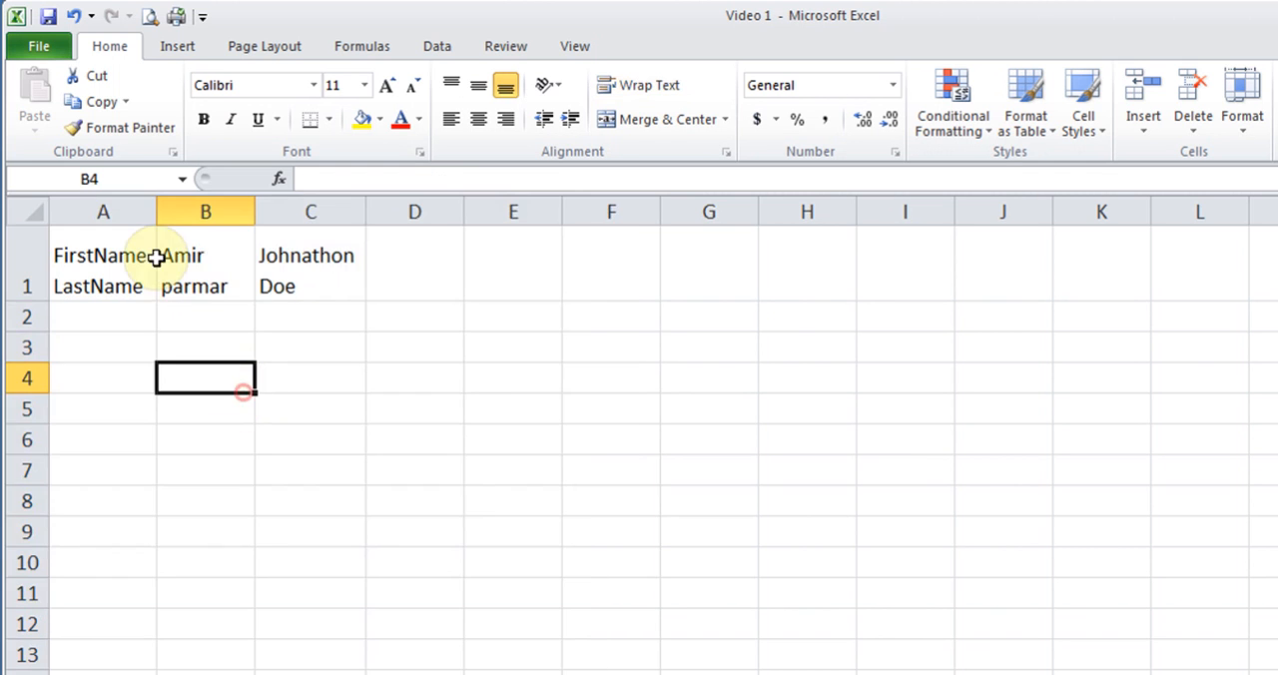
- Select the non-adjacent columns A, C and E together and set their column width to 22
{"action": "left_click", "coordinate": [129, 213]}
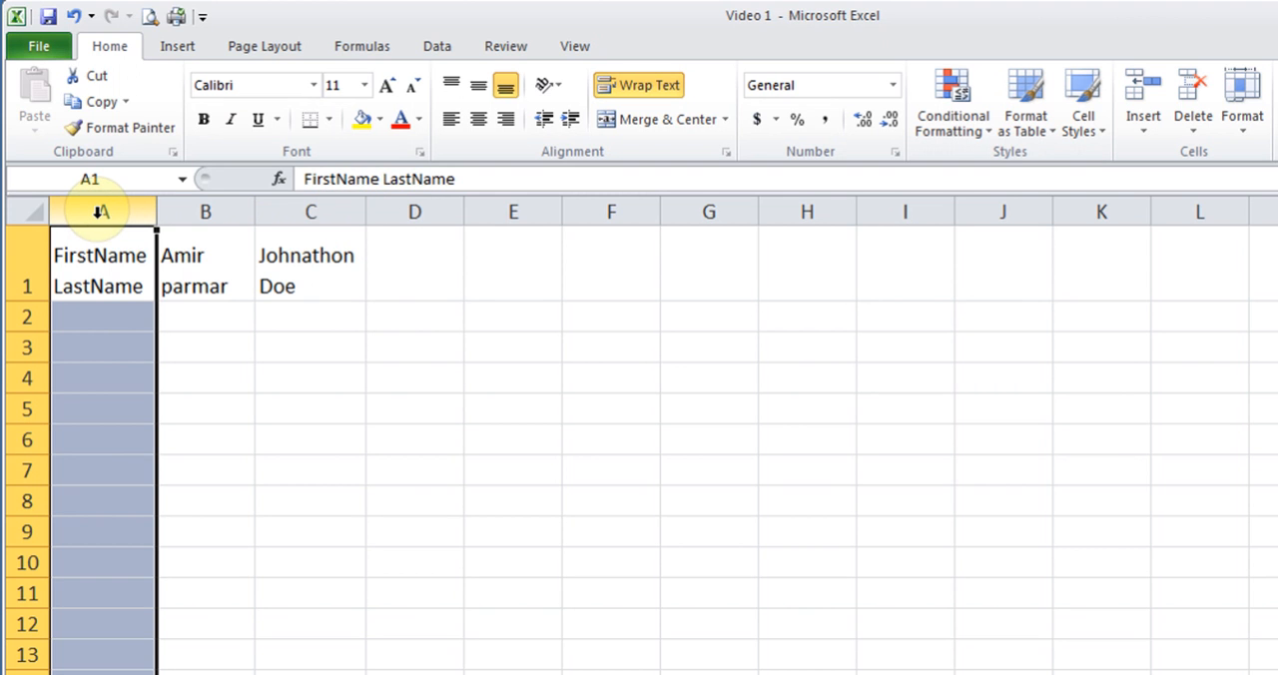
{"action": "left_click", "coordinate": [318, 212], "text": "ctrl"}
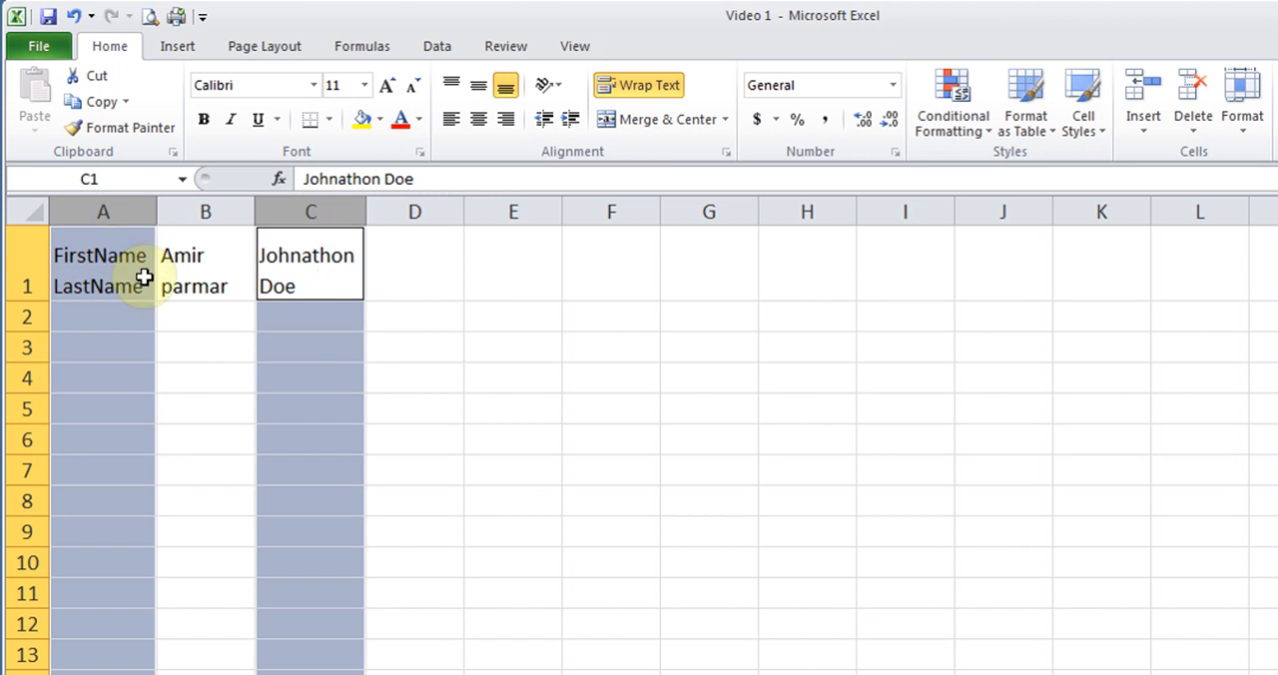
{"action": "left_click", "coordinate": [513, 211], "text": "ctrl"}
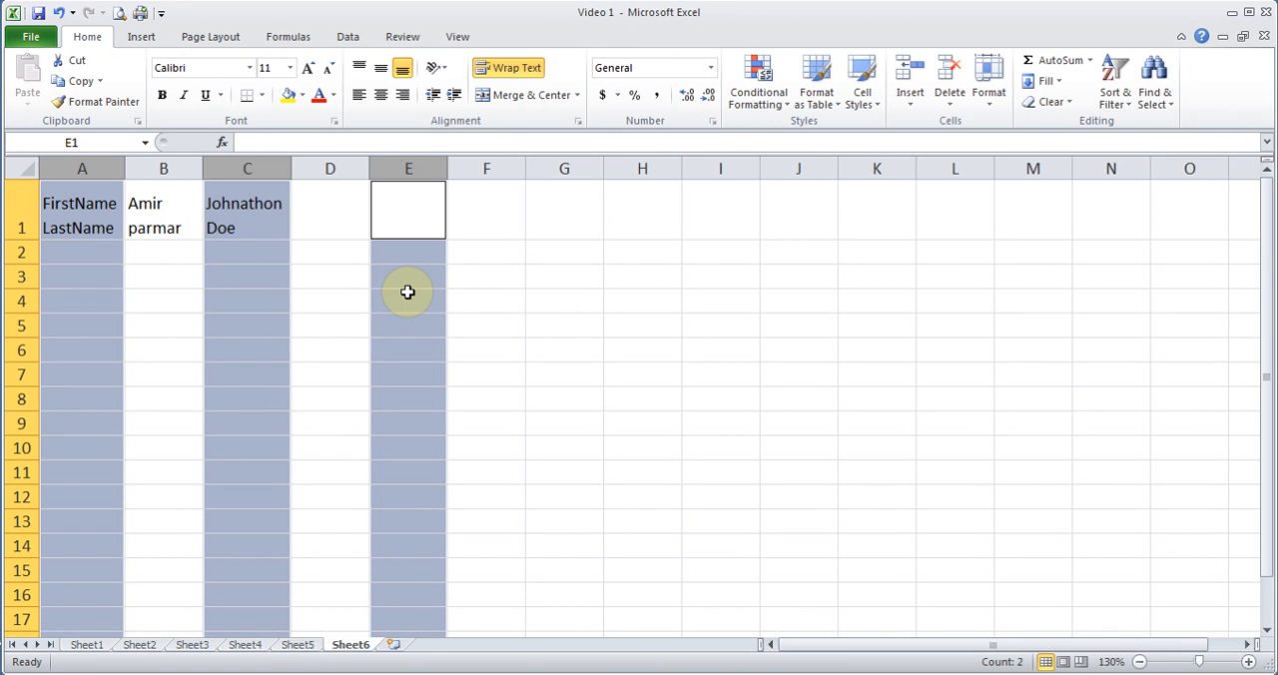
{"action": "left_click", "coordinate": [991, 104]}
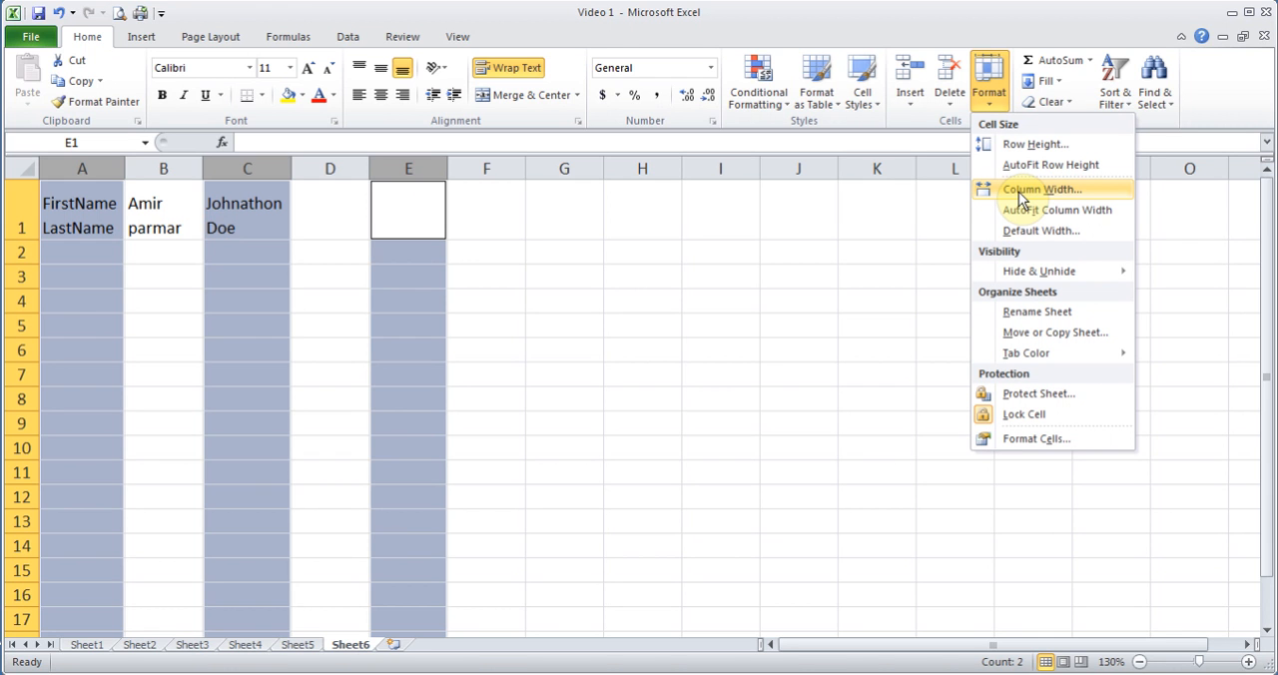
{"action": "left_click", "coordinate": [1020, 192]}
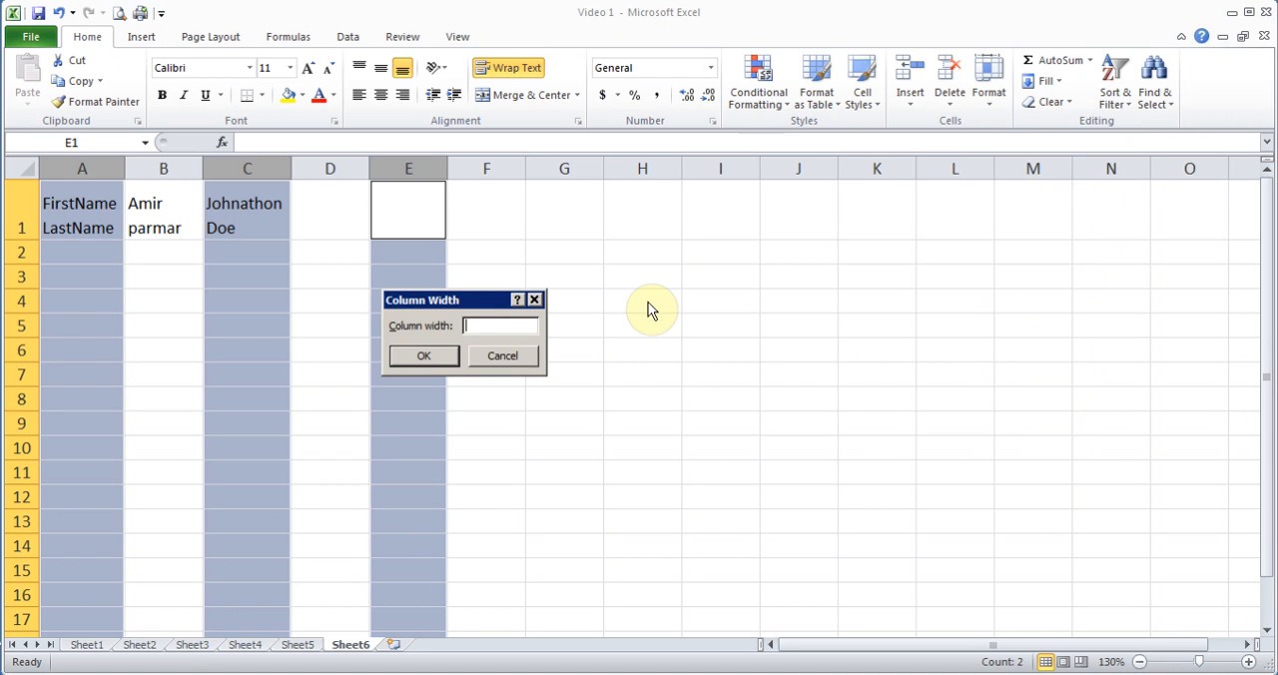
{"action": "type", "text": "22"}
{"action": "left_click", "coordinate": [413, 357]}
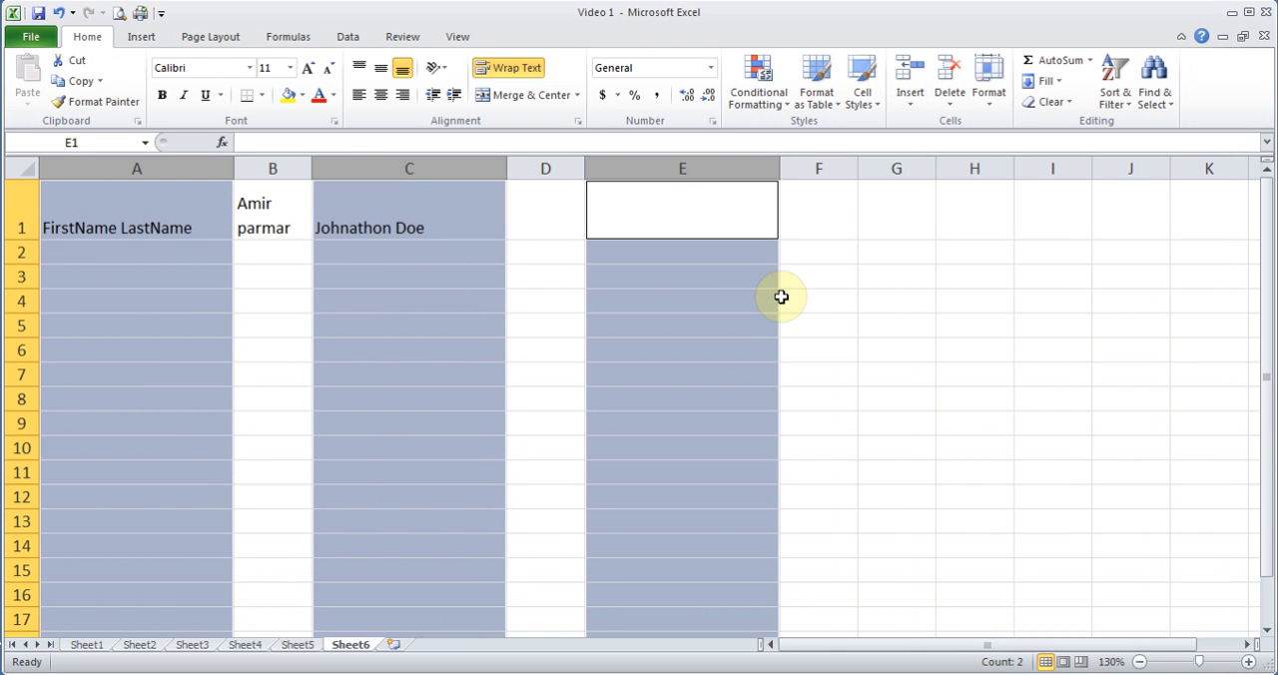
- Set the column width of the selected columns A, C and E to 14
{"action": "left_click", "coordinate": [986, 100]}
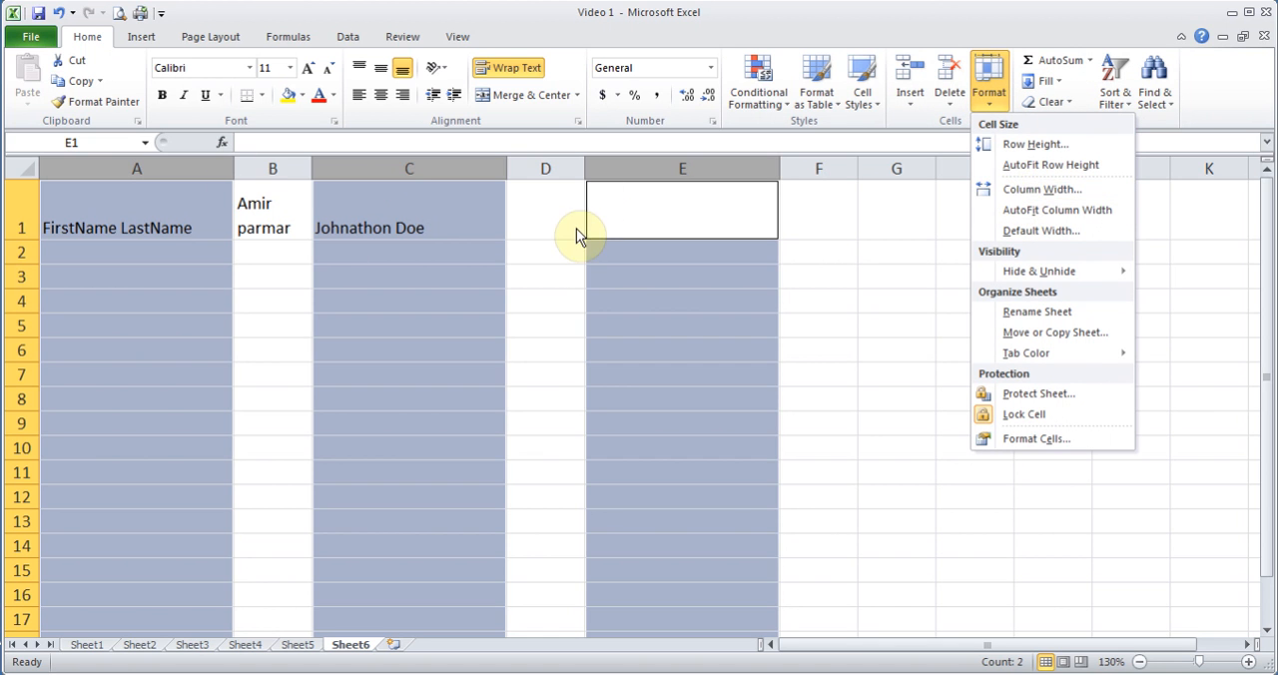
{"action": "left_click", "coordinate": [1024, 189]}
{"action": "type", "text": "14"}
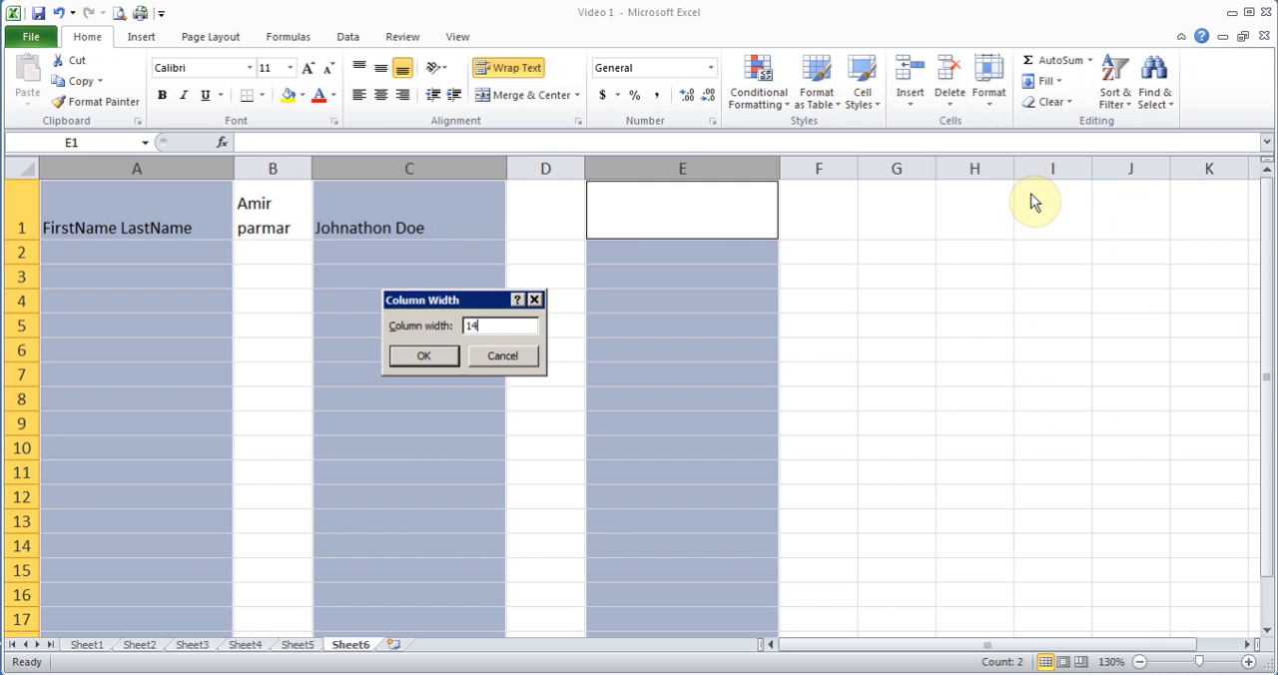
{"action": "left_click", "coordinate": [424, 356]}
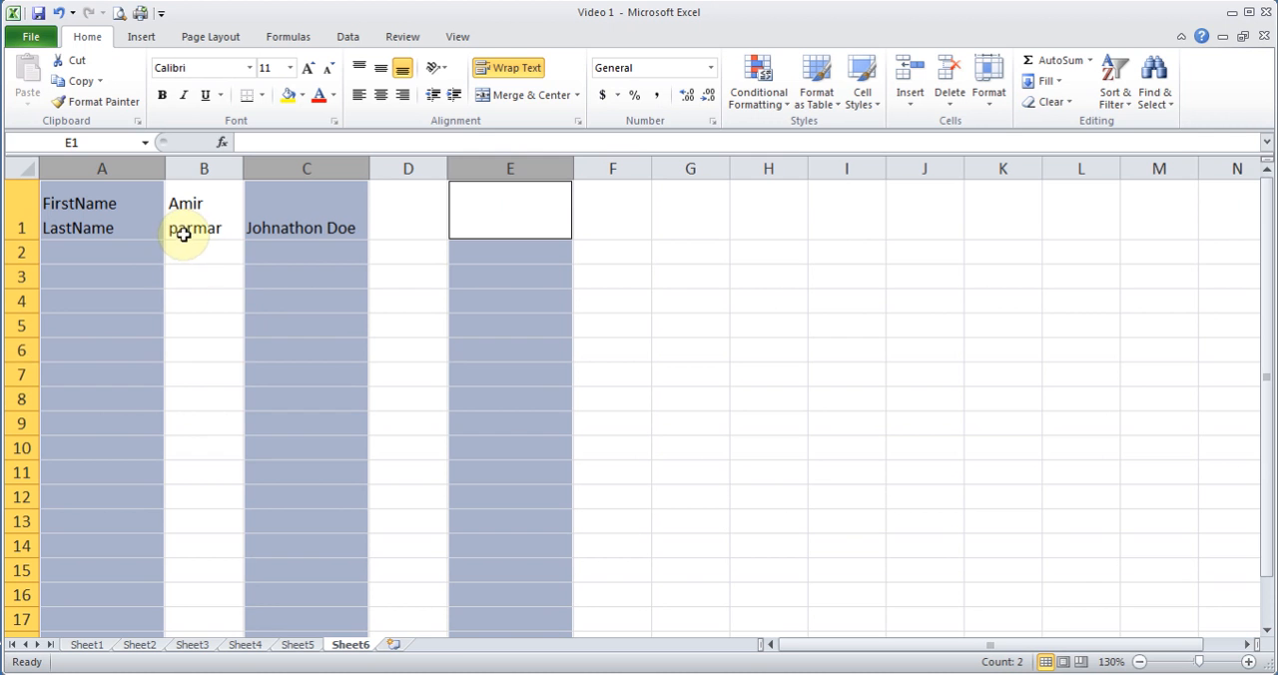
- On Sheet4, insert a new sheet column between the Tax3 2.5% and Net Pay columns
{"action": "left_click", "coordinate": [247, 644]}
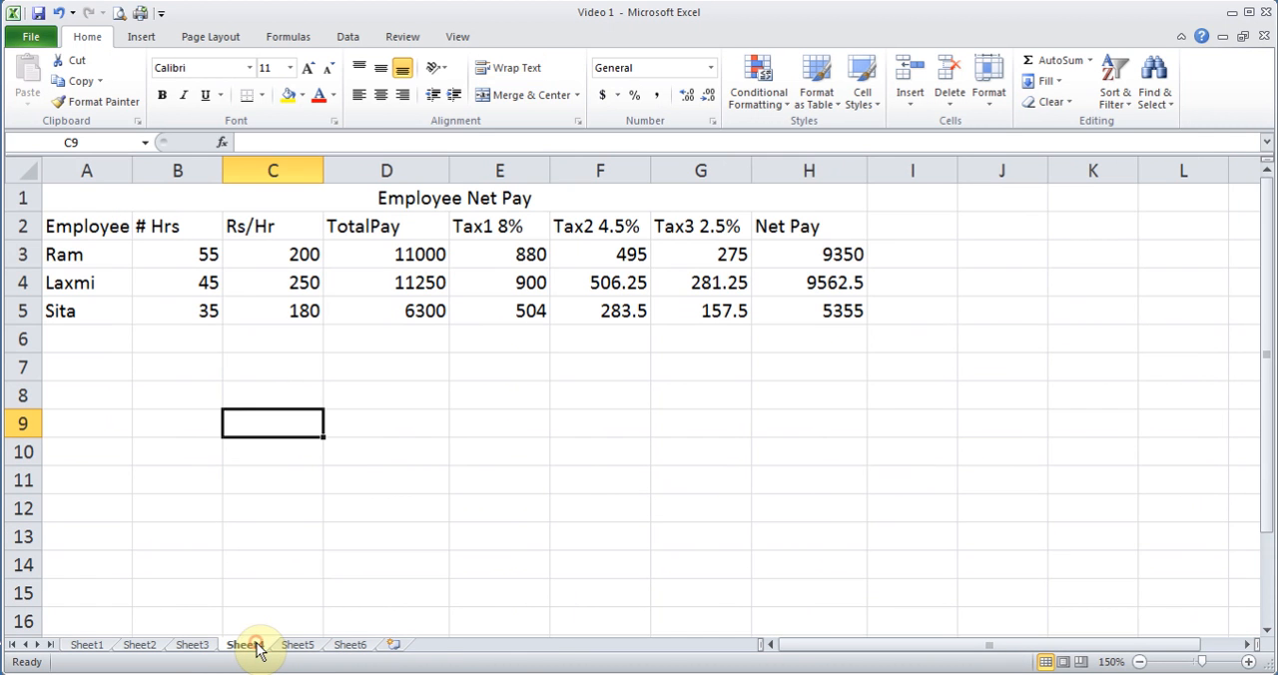
{"action": "left_click", "coordinate": [97, 261]}
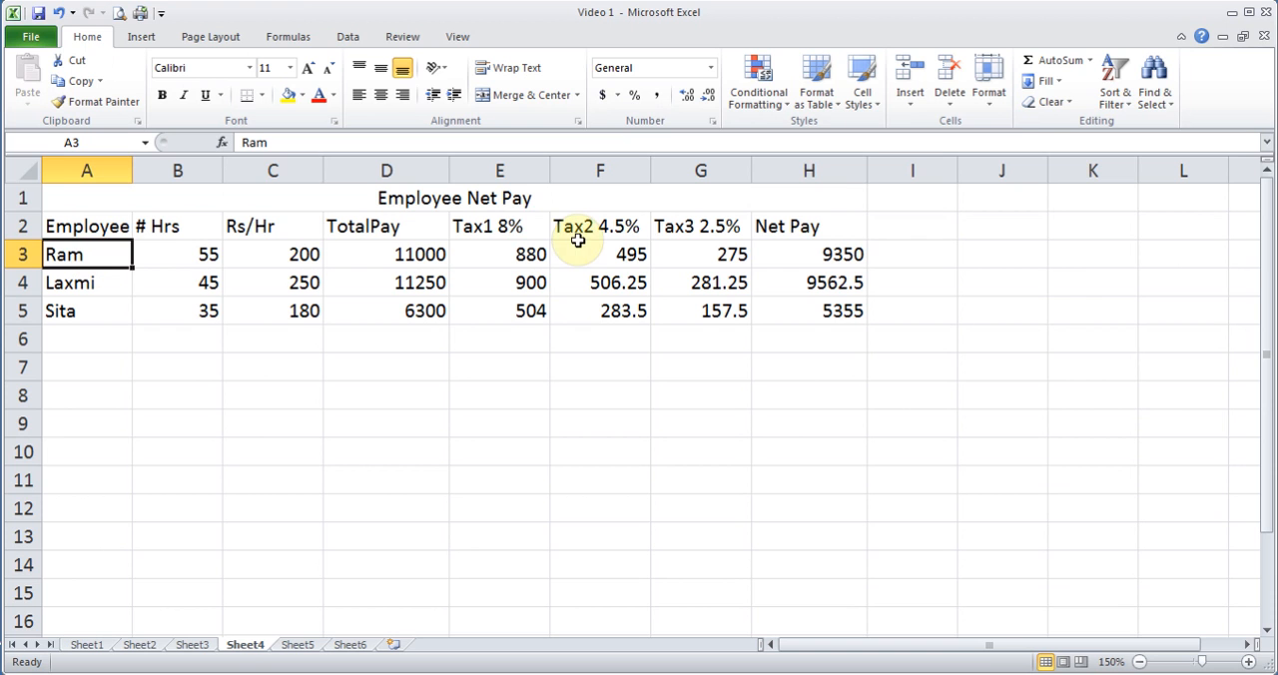
{"action": "left_click", "coordinate": [904, 100]}
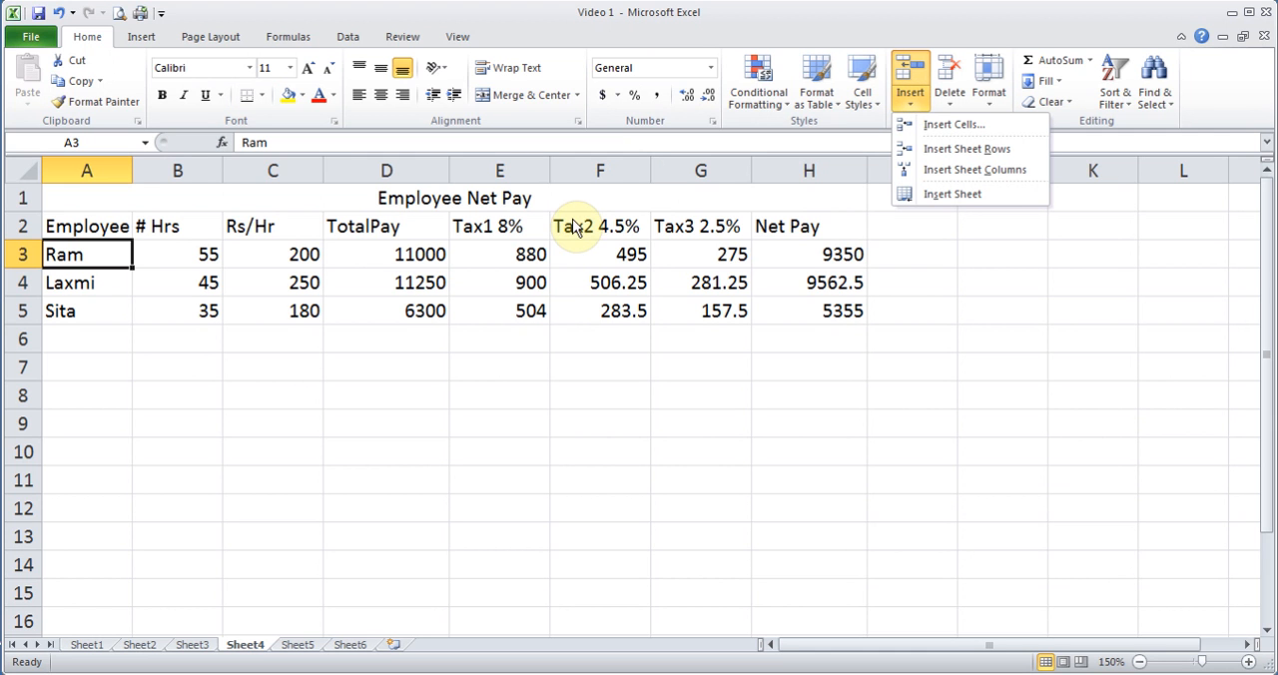
{"action": "left_click", "coordinate": [702, 228]}
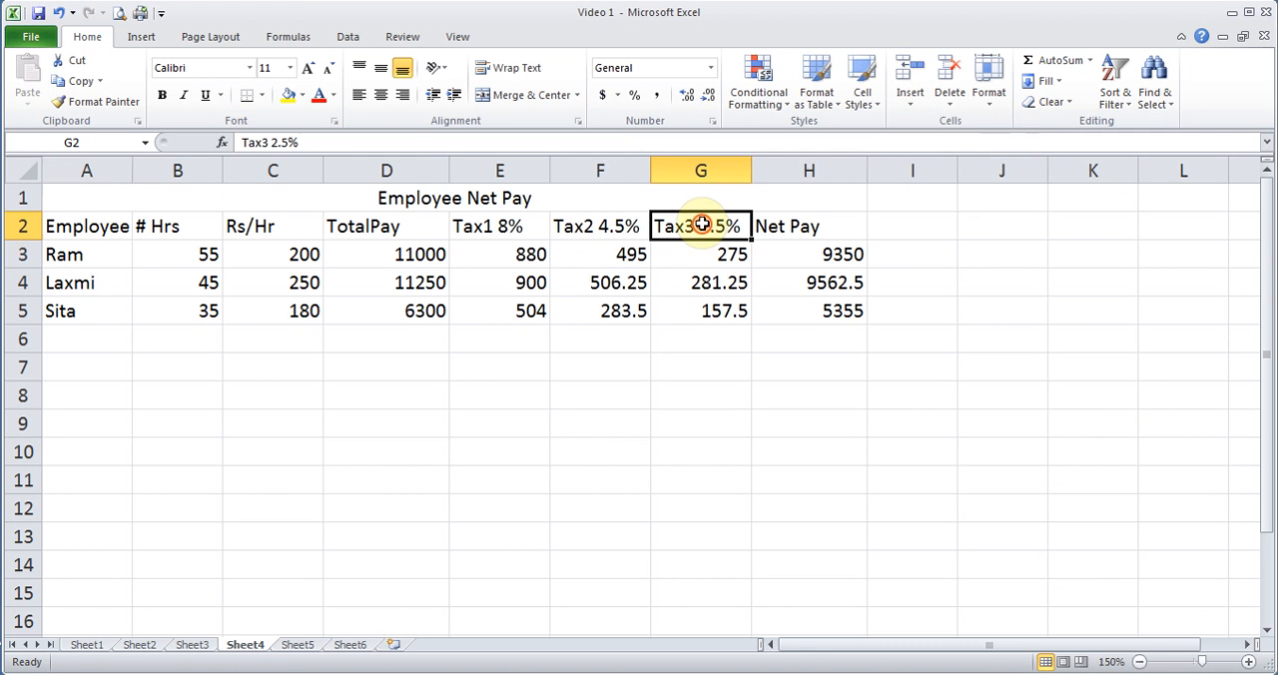
{"action": "double_click", "coordinate": [702, 226]}
{"action": "left_click", "coordinate": [705, 261]}
{"action": "left_click", "coordinate": [702, 235]}
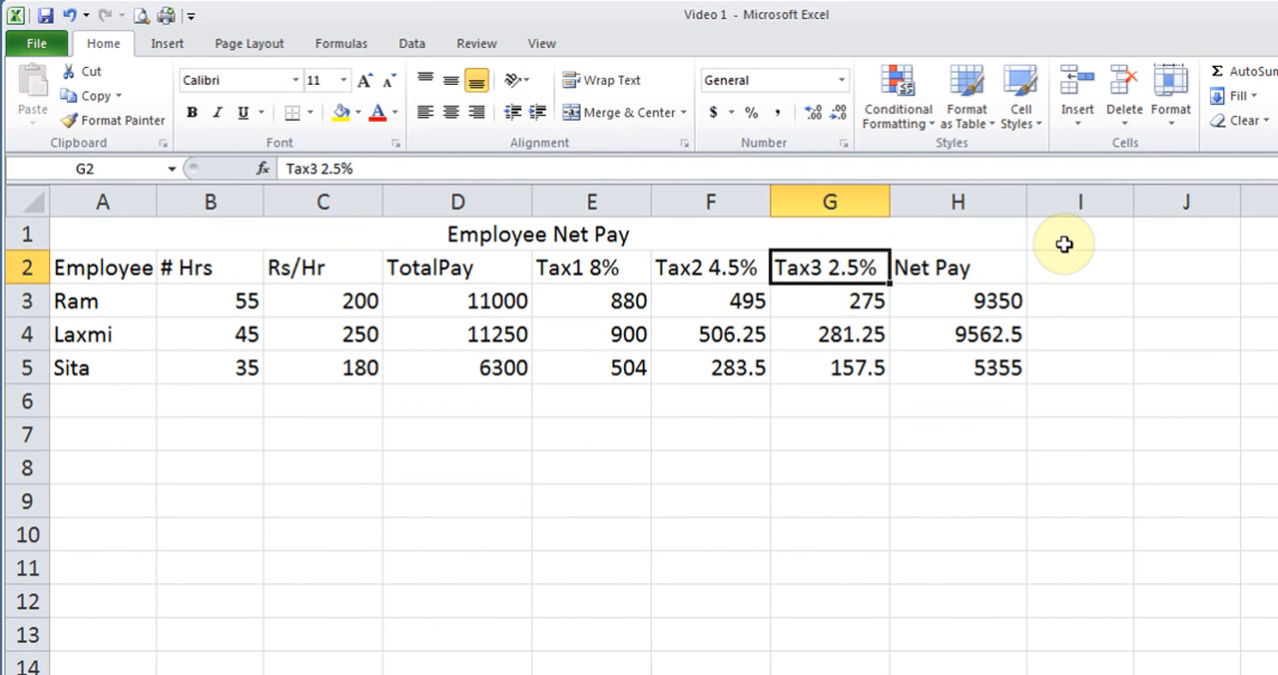
{"action": "left_click", "coordinate": [966, 264]}
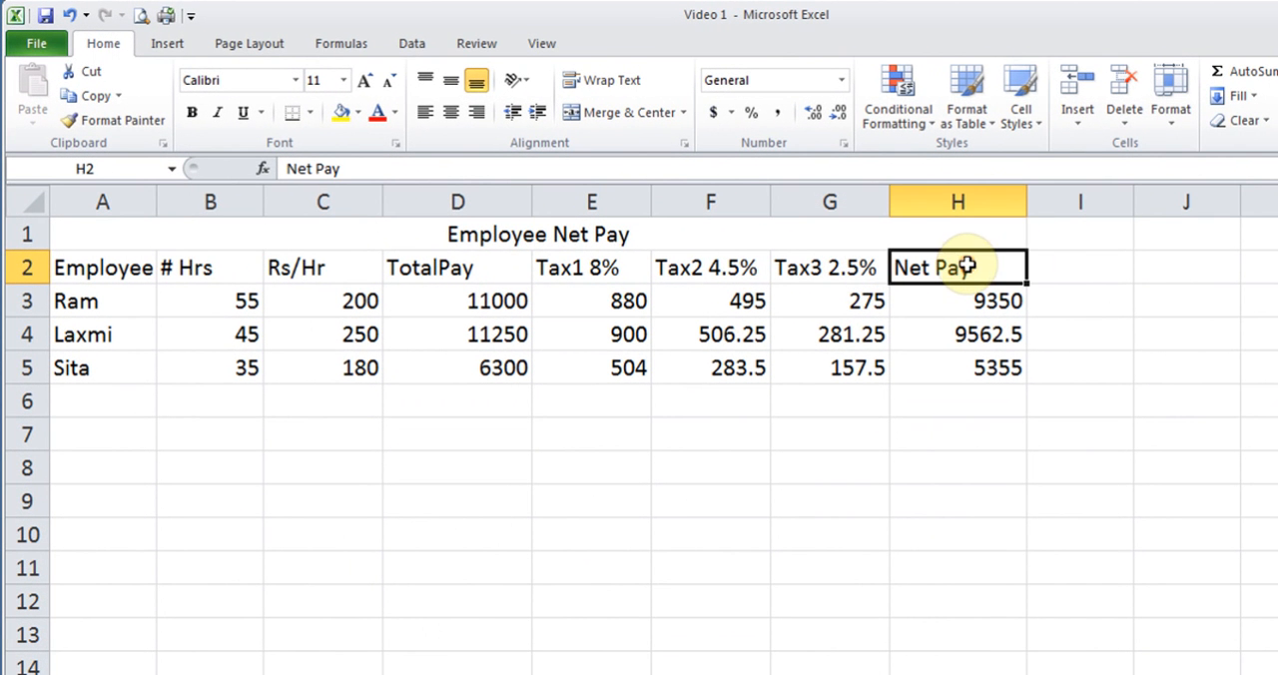
{"action": "left_click", "coordinate": [1079, 123]}
{"action": "left_click", "coordinate": [1158, 200]}
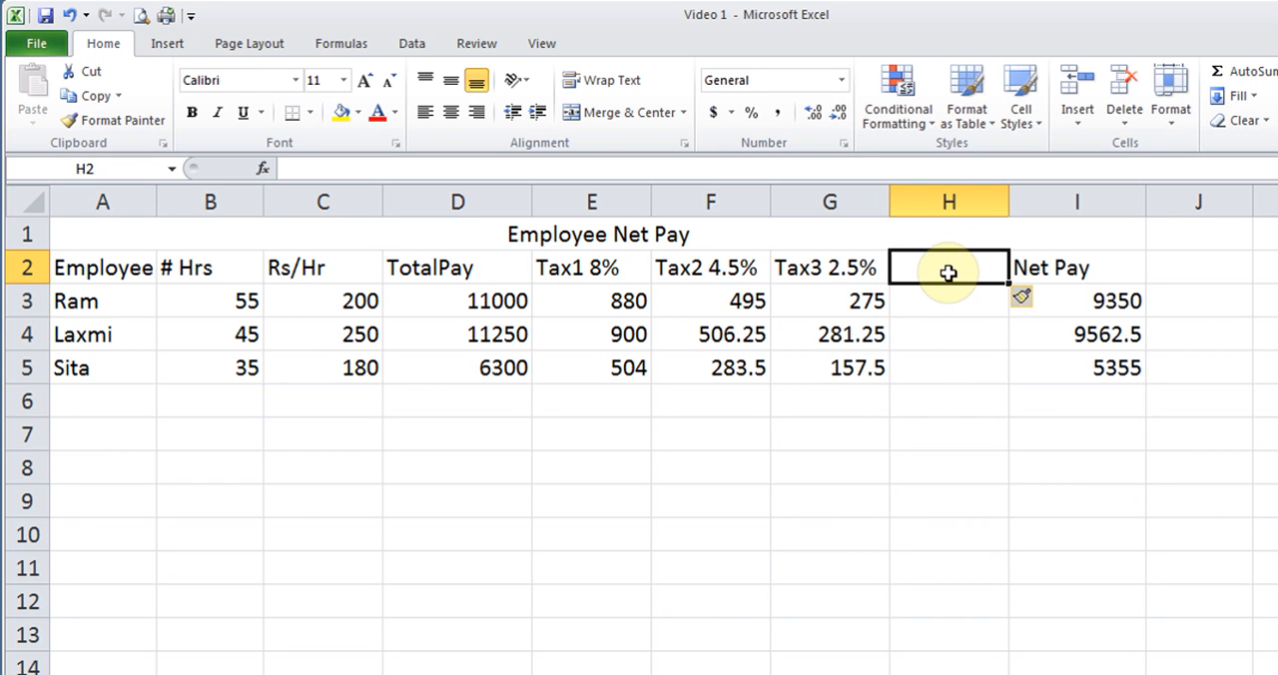
- Delete the blank sheet column H between the Tax3 2.5% and Net Pay columns
{"action": "left_click", "coordinate": [1124, 117]}
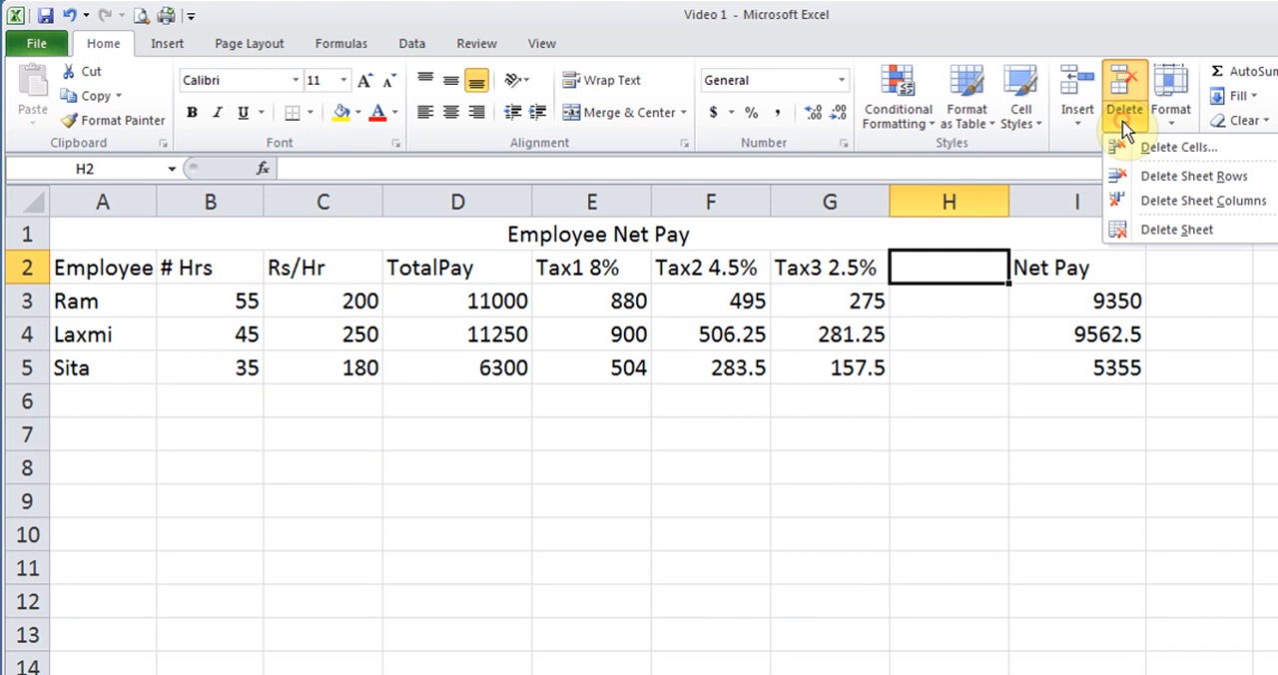
{"action": "left_click", "coordinate": [1147, 200]}
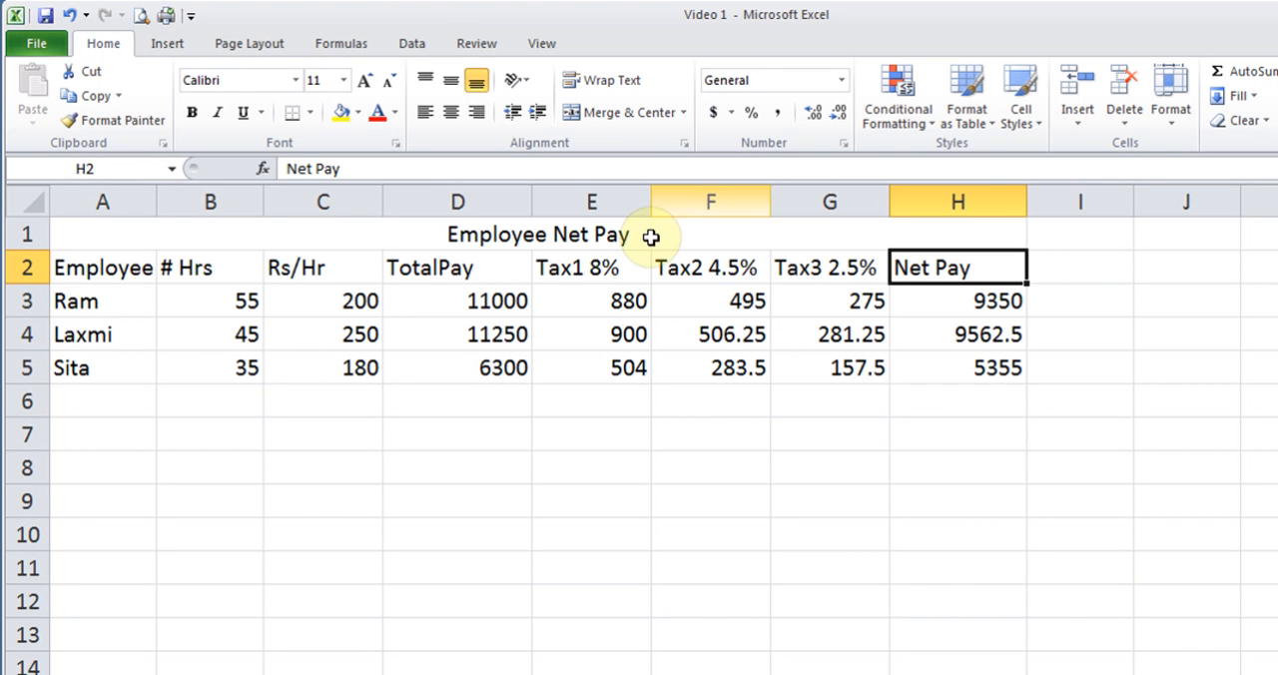
- Enter a new employee's name in cell A6, below the existing employee rows
{"action": "left_click", "coordinate": [219, 301]}
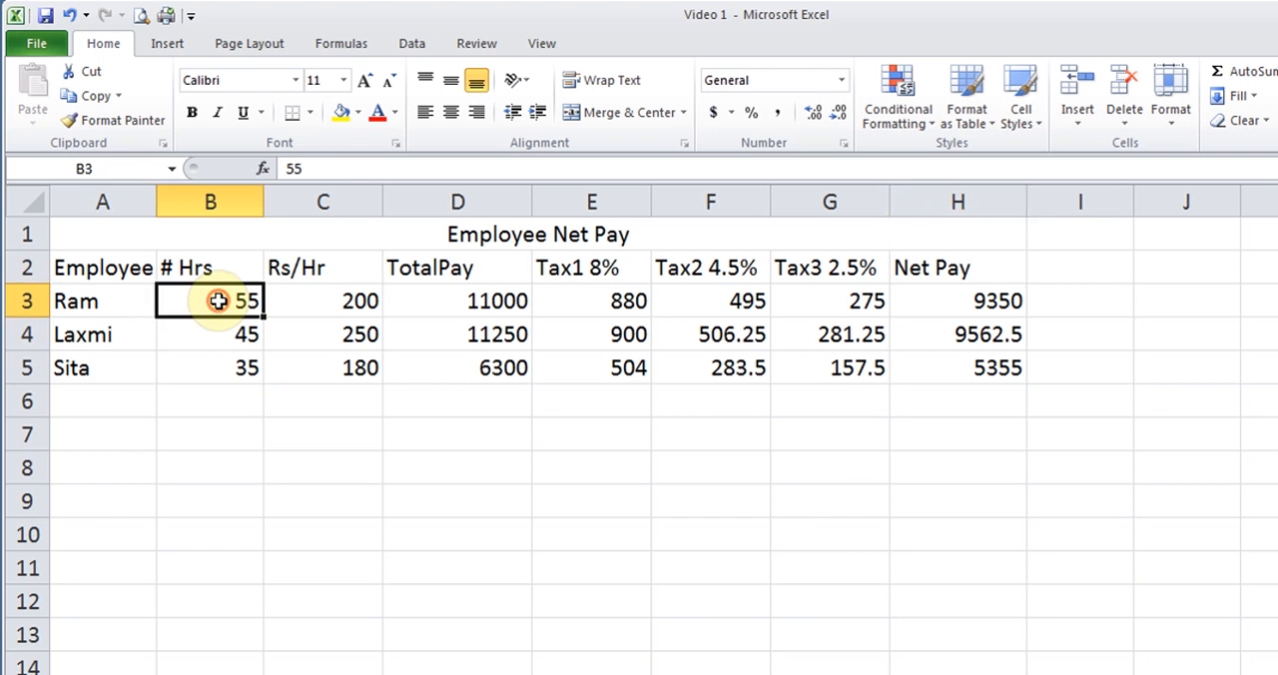
{"action": "left_click", "coordinate": [119, 399]}
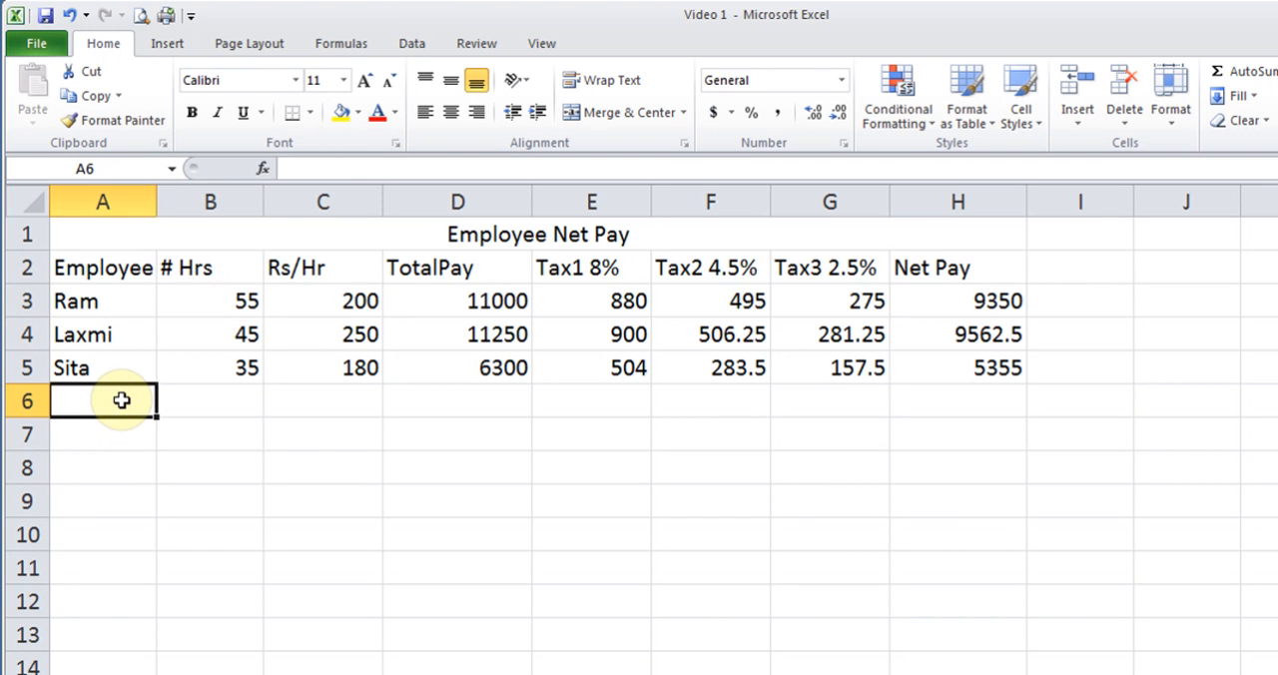
{"action": "type", "text": "Henary"}
{"action": "key", "text": "Tab"}
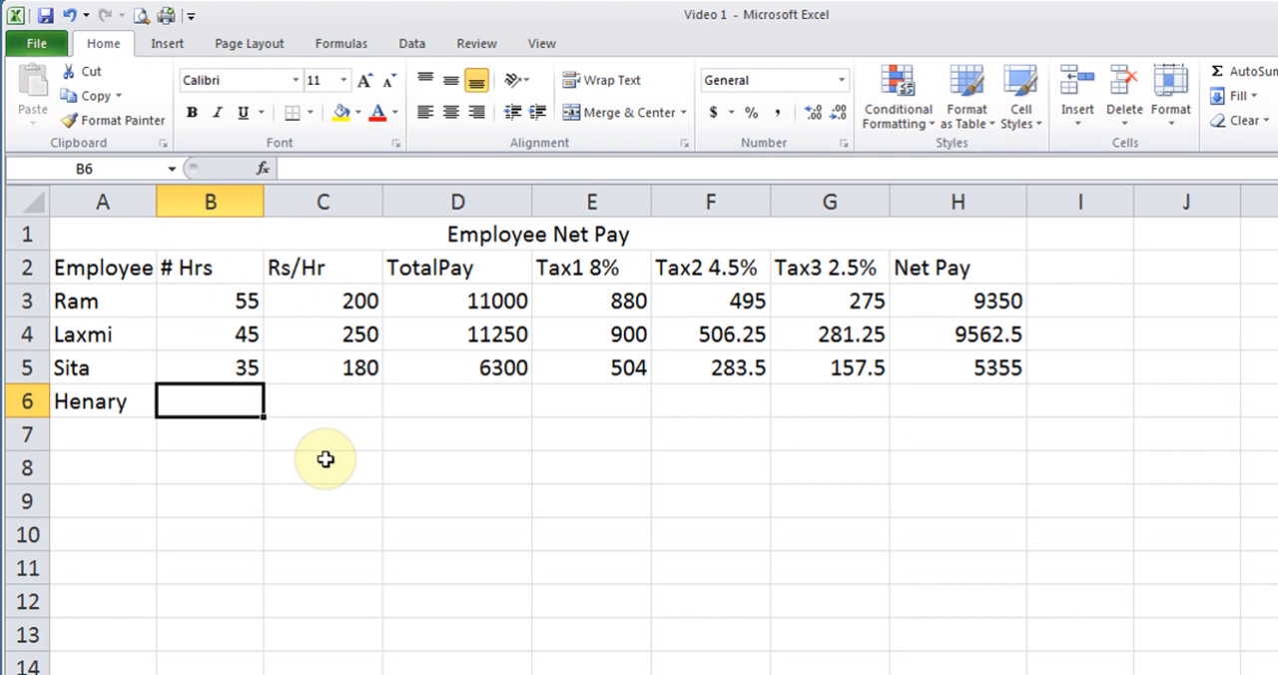
- Insert a blank cell at B3 in the # Hrs column, shifting the existing cells down
{"action": "left_click", "coordinate": [220, 309]}
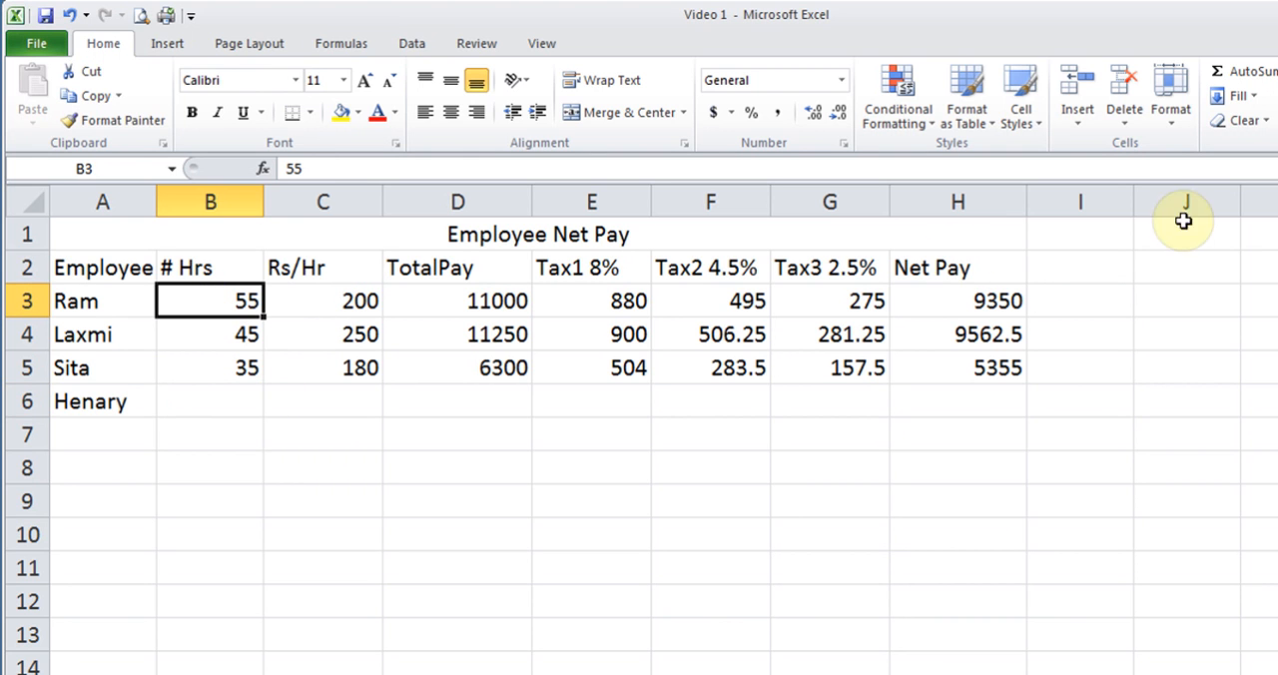
{"action": "left_click", "coordinate": [1083, 130]}
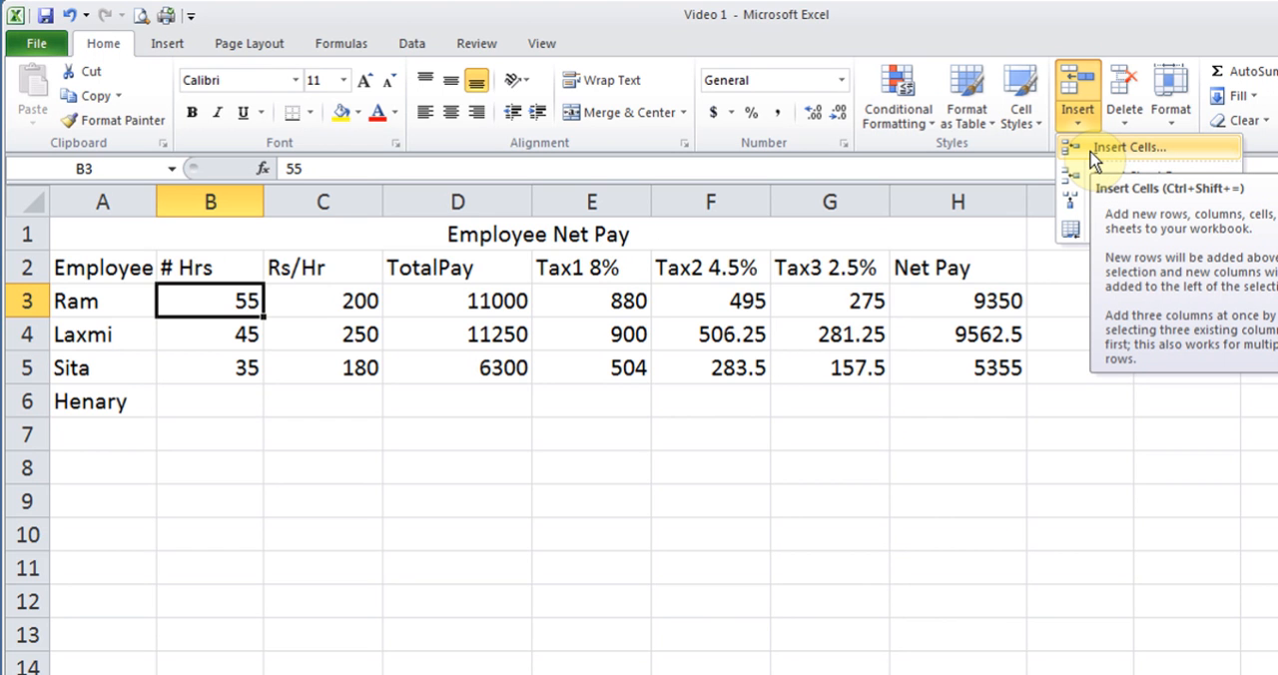
{"action": "left_click", "coordinate": [1093, 150]}
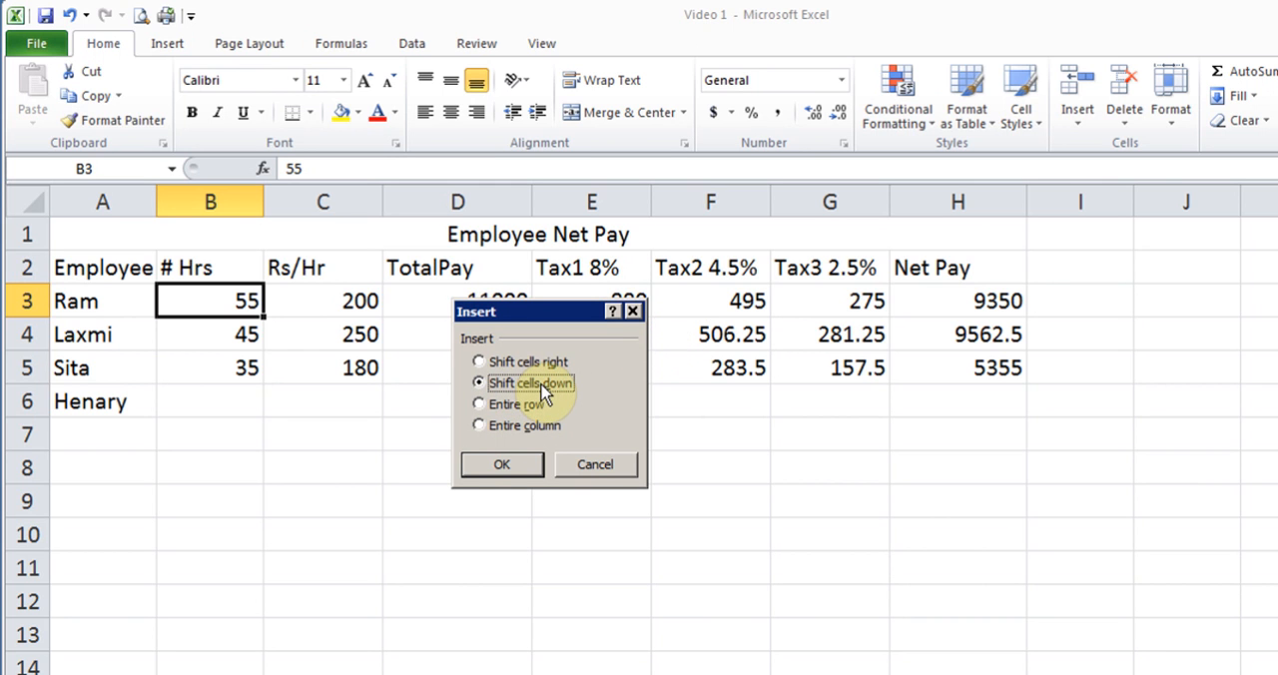
{"action": "left_click", "coordinate": [504, 465]}
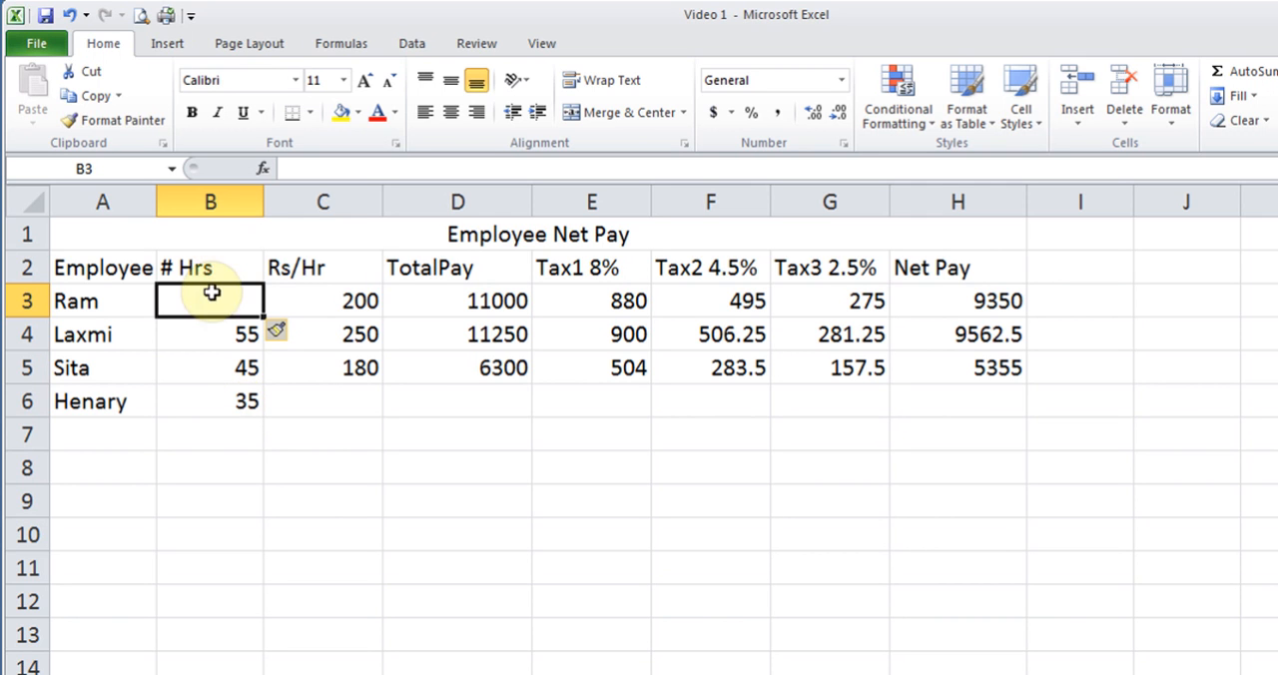
- Delete the blank cell B3, shifting the cells below it up
{"action": "left_click", "coordinate": [1120, 116]}
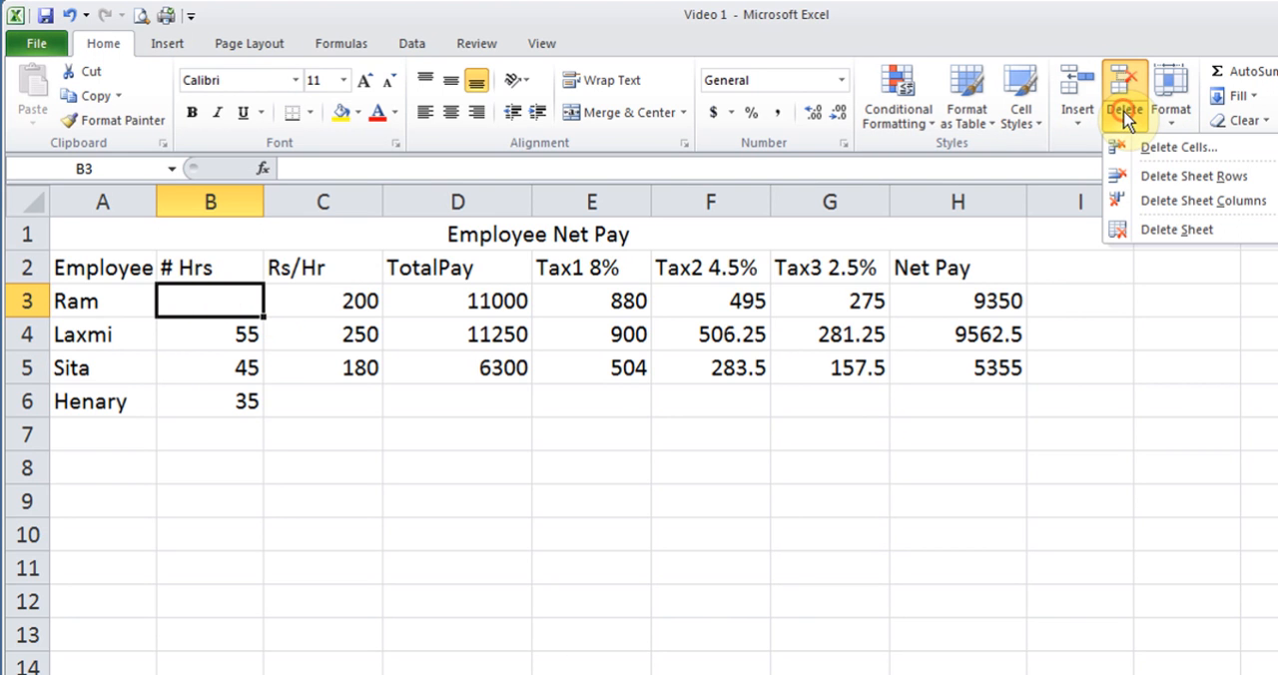
{"action": "left_click", "coordinate": [1163, 149]}
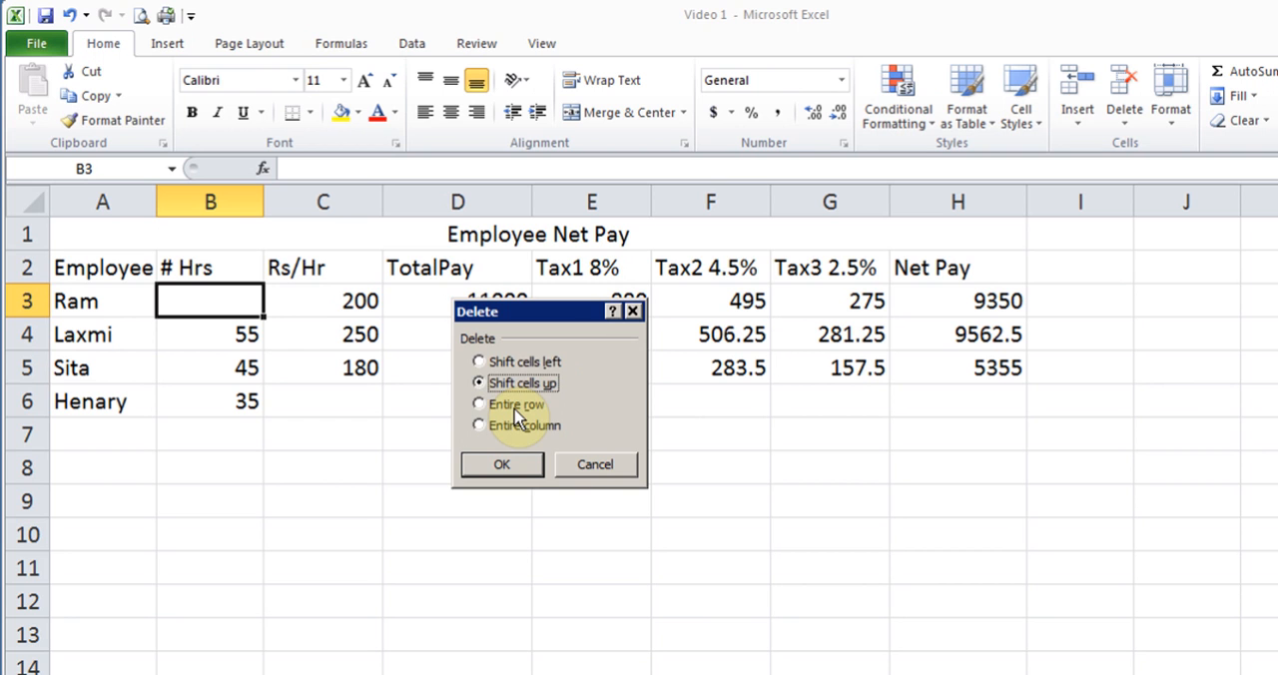
{"action": "left_click", "coordinate": [501, 465]}
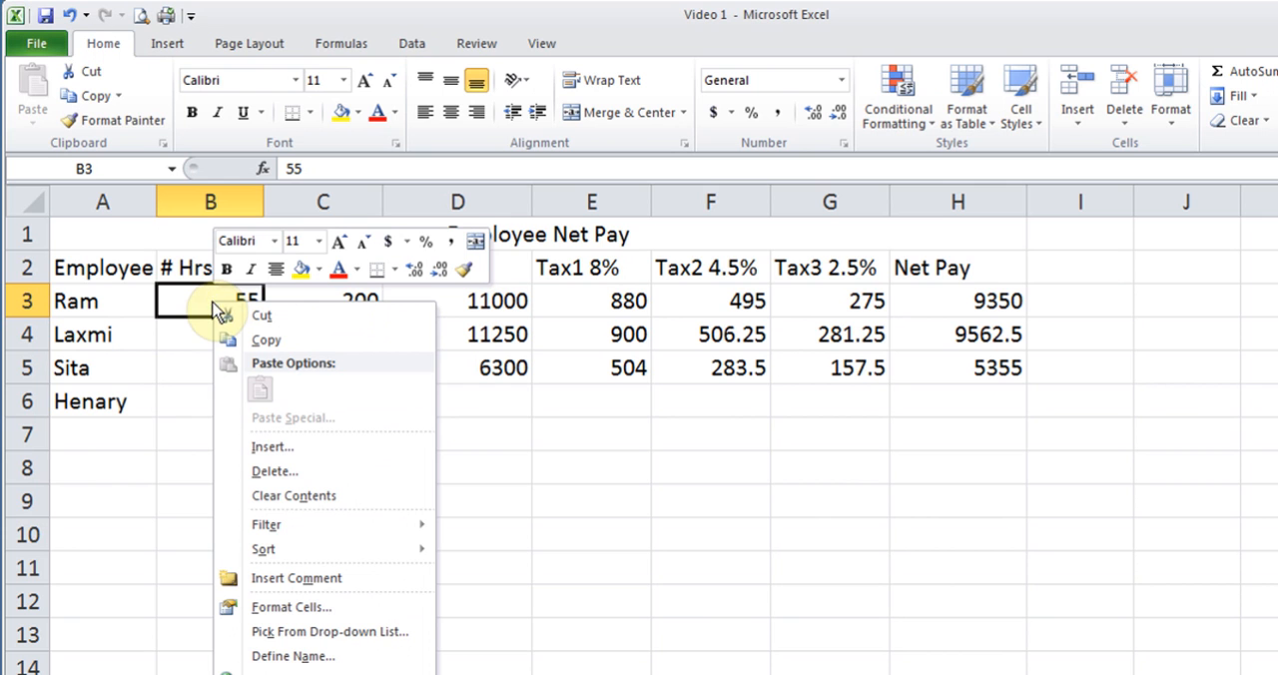
{"action": "left_click", "coordinate": [284, 470]}
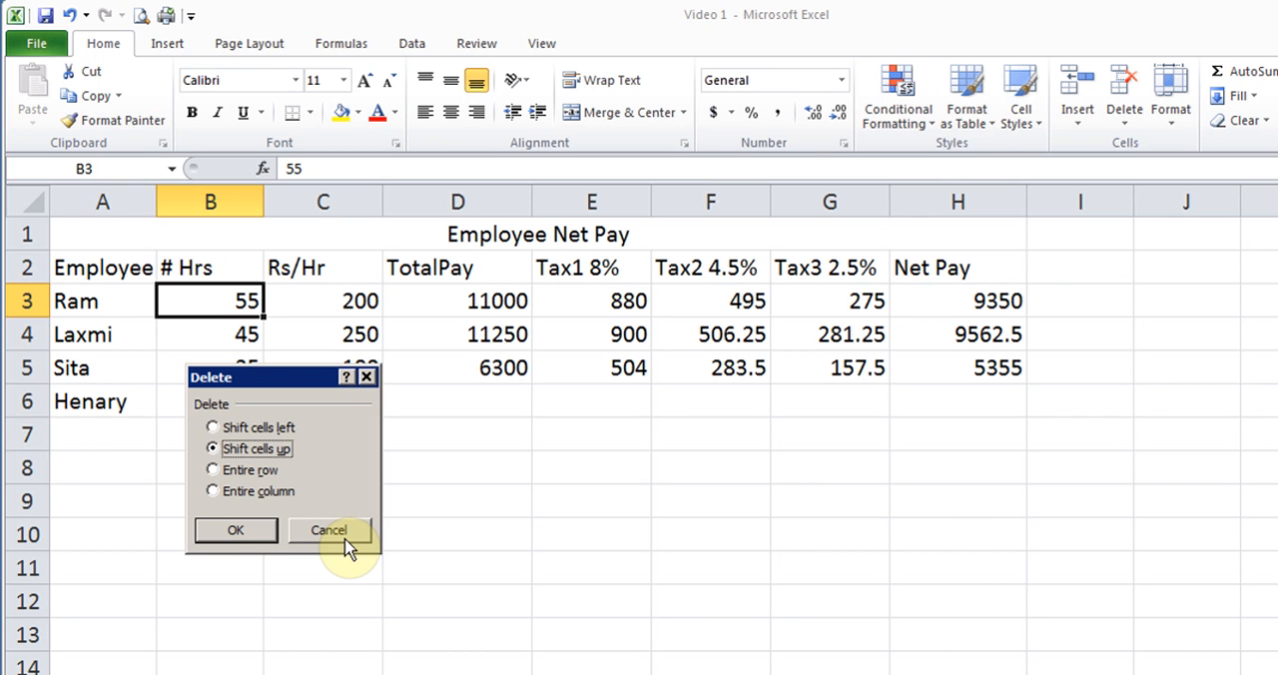
{"action": "left_click", "coordinate": [329, 530]}
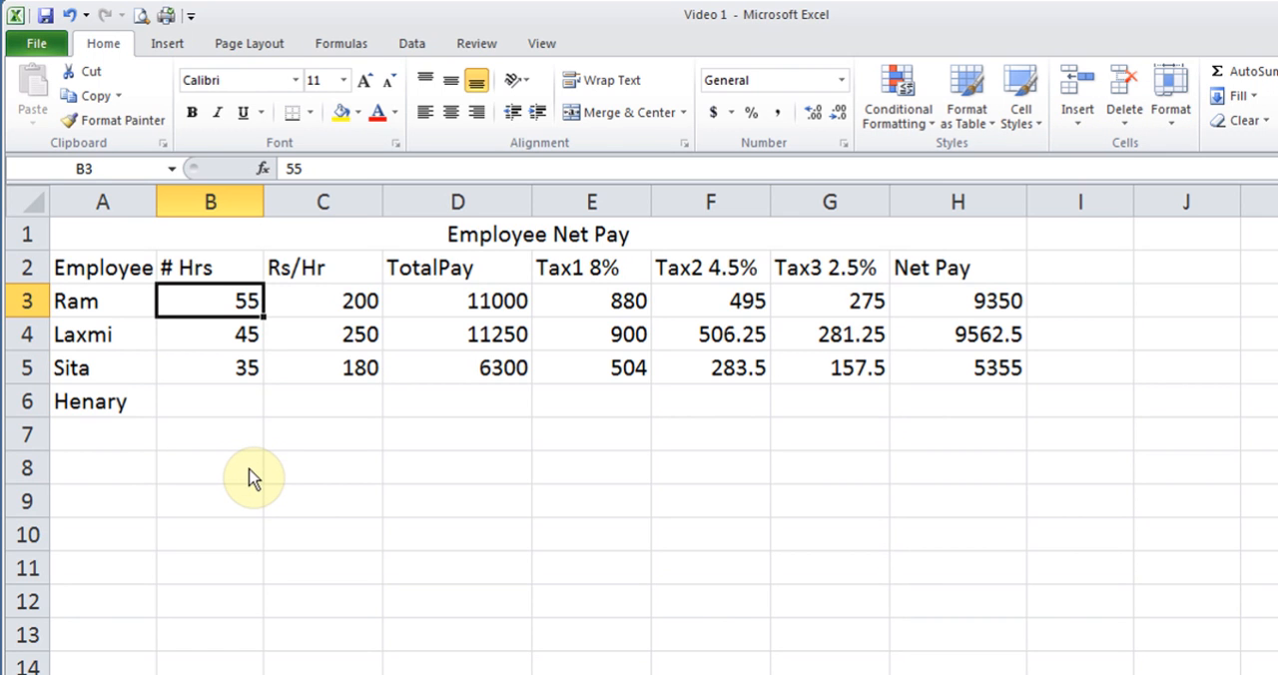
- Open the custom margins settings for Sheet4 and set the top and bottom margins to 1.5
{"action": "left_click", "coordinate": [256, 45]}
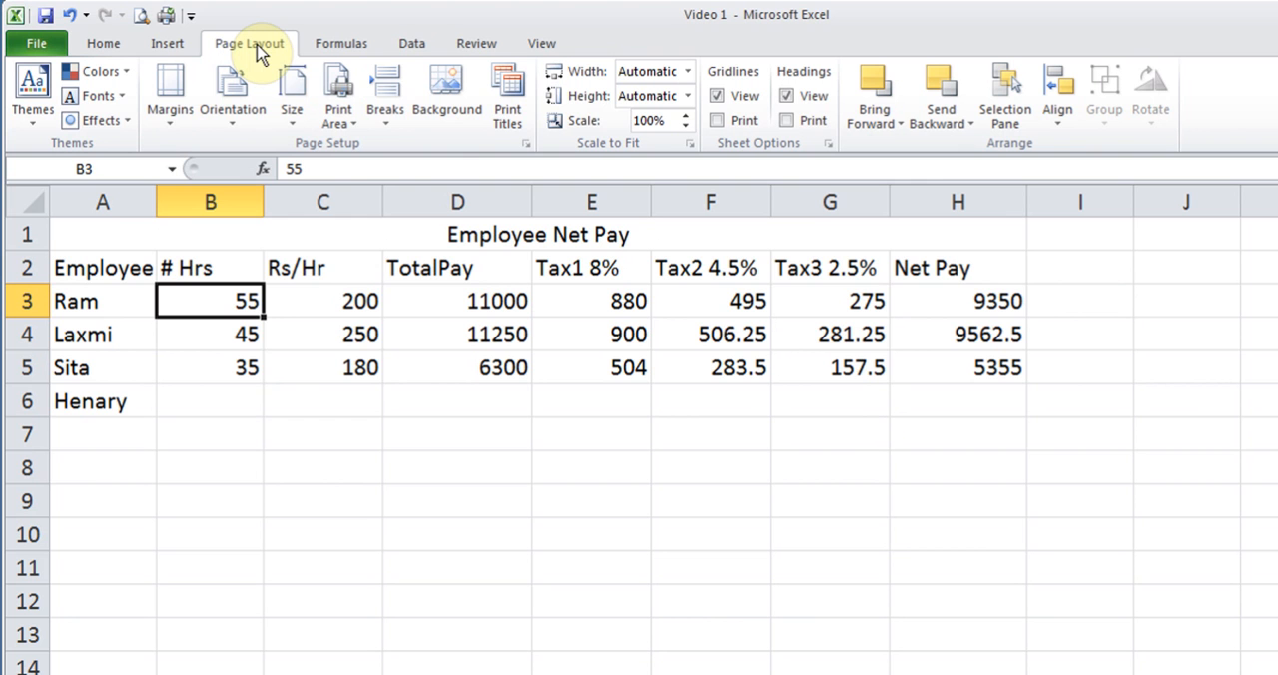
{"action": "left_click", "coordinate": [169, 125]}
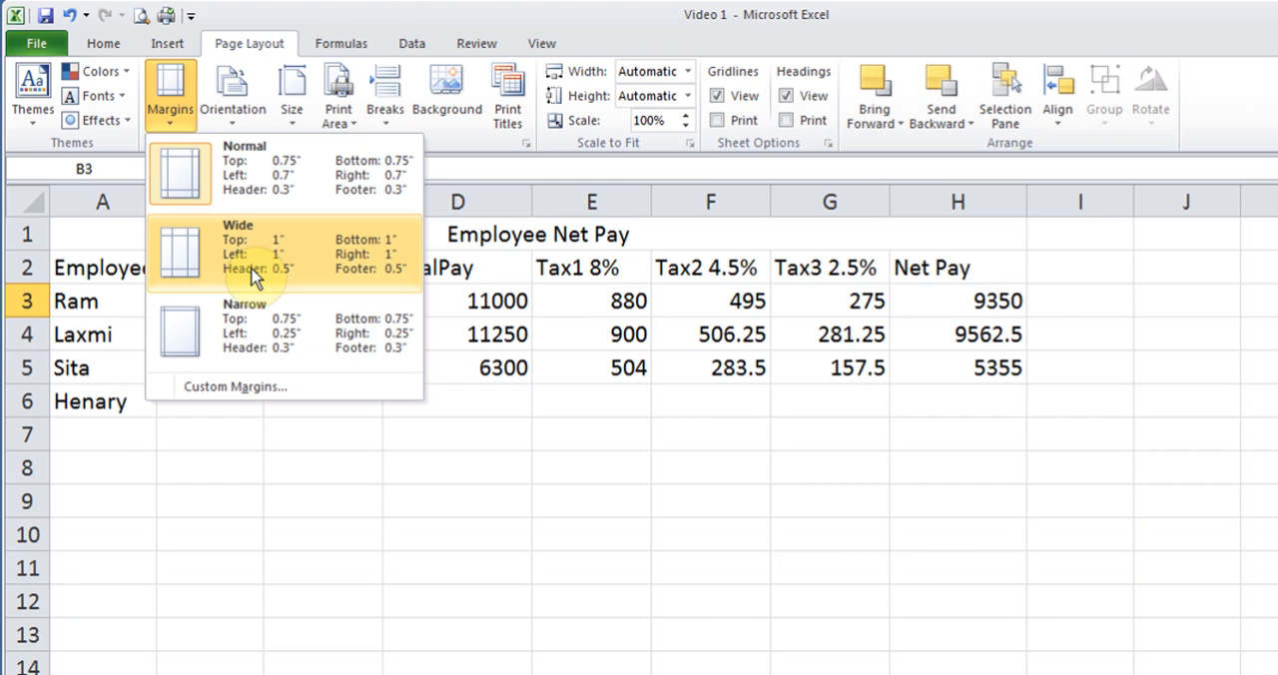
{"action": "left_click", "coordinate": [249, 398]}
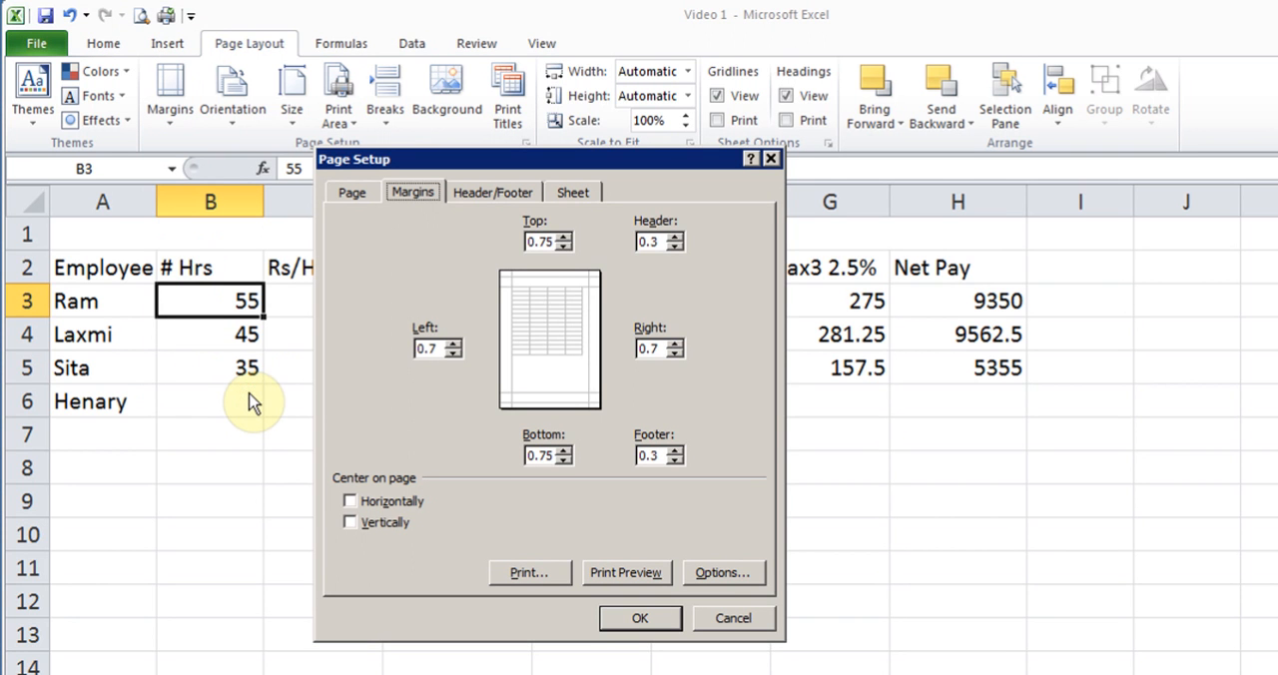
{"action": "left_click", "coordinate": [563, 237]}
{"action": "left_click", "coordinate": [564, 237]}
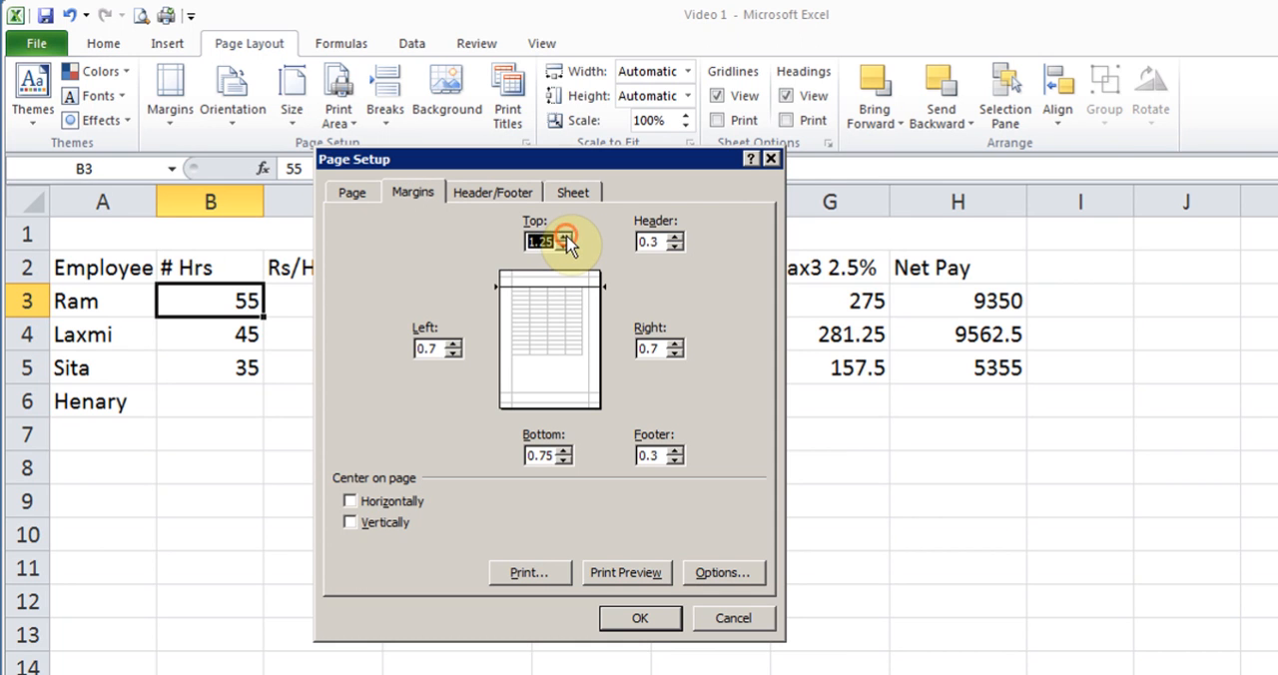
{"action": "left_click", "coordinate": [565, 237]}
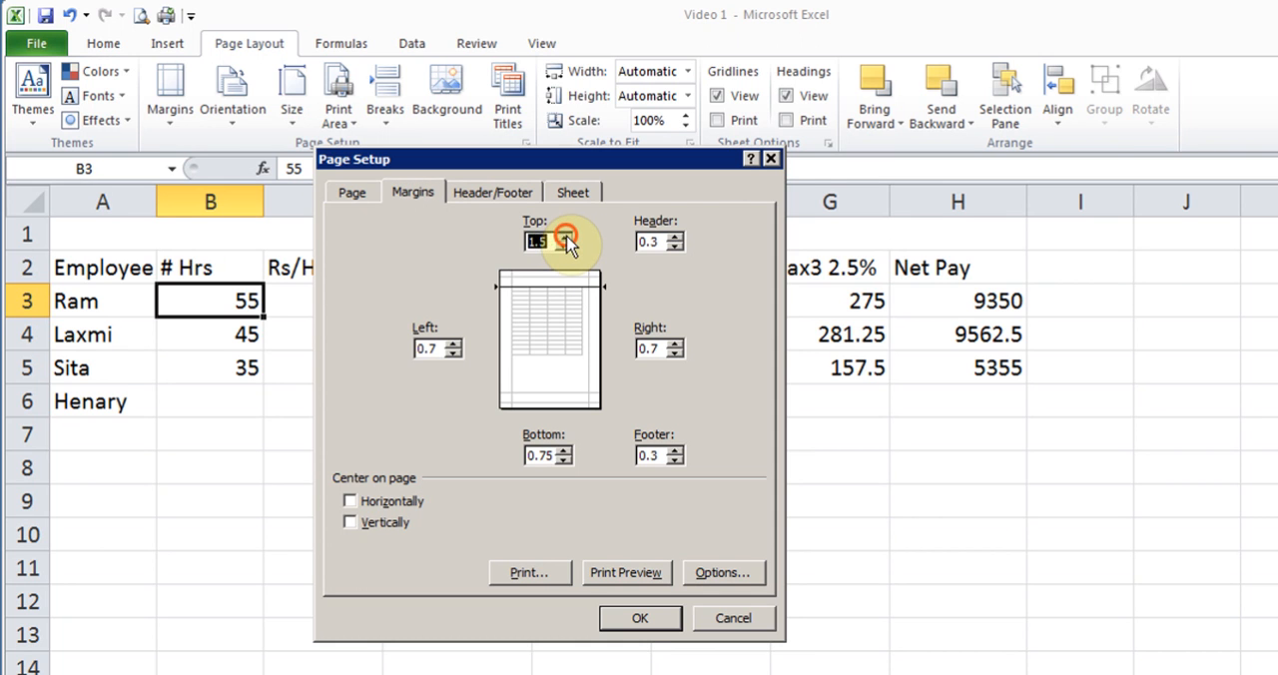
{"action": "left_click", "coordinate": [565, 450]}
{"action": "left_click", "coordinate": [565, 451]}
{"action": "left_click", "coordinate": [565, 450]}
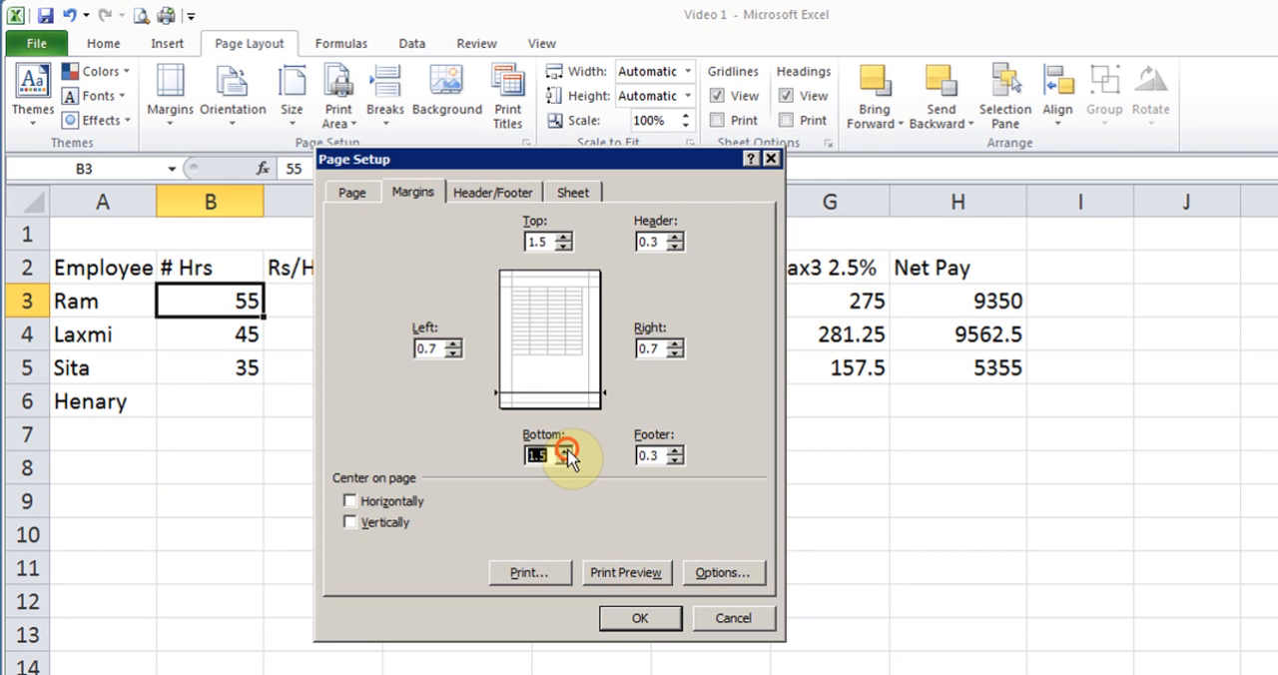
- Raise the left and right page margins to 1.2
{"action": "left_click", "coordinate": [452, 345]}
{"action": "left_click", "coordinate": [452, 344]}
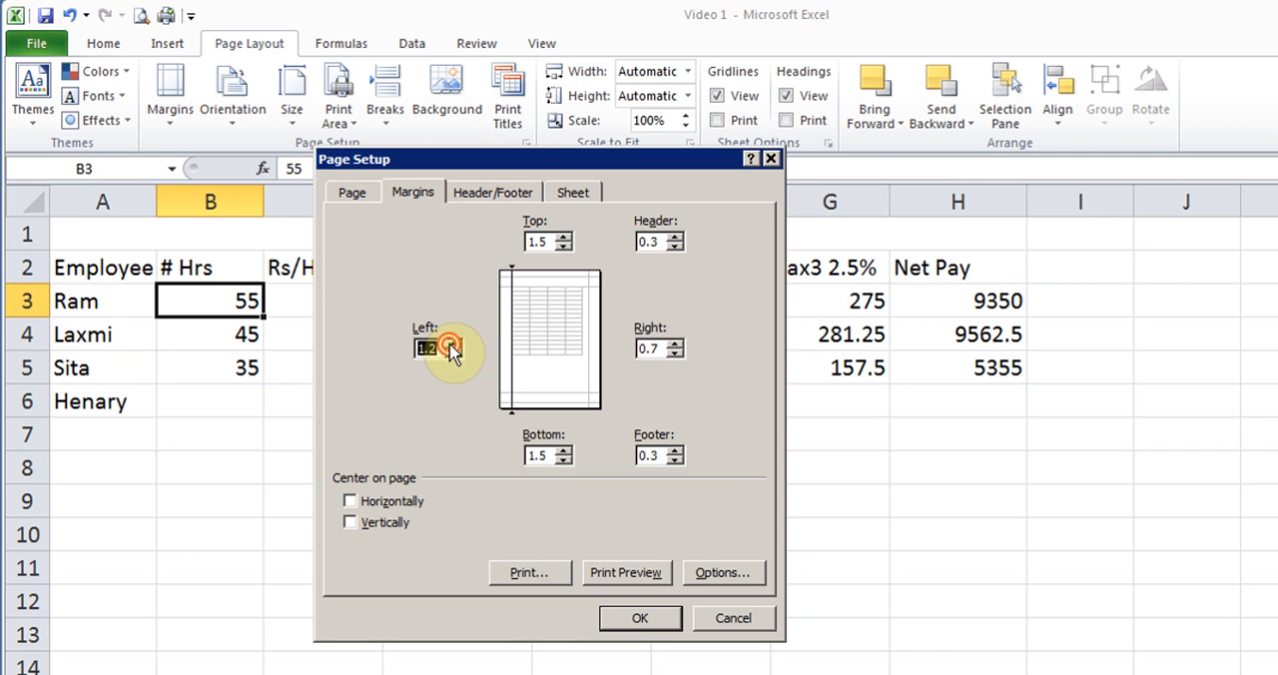
{"action": "left_click", "coordinate": [676, 345]}
{"action": "left_click", "coordinate": [675, 343]}
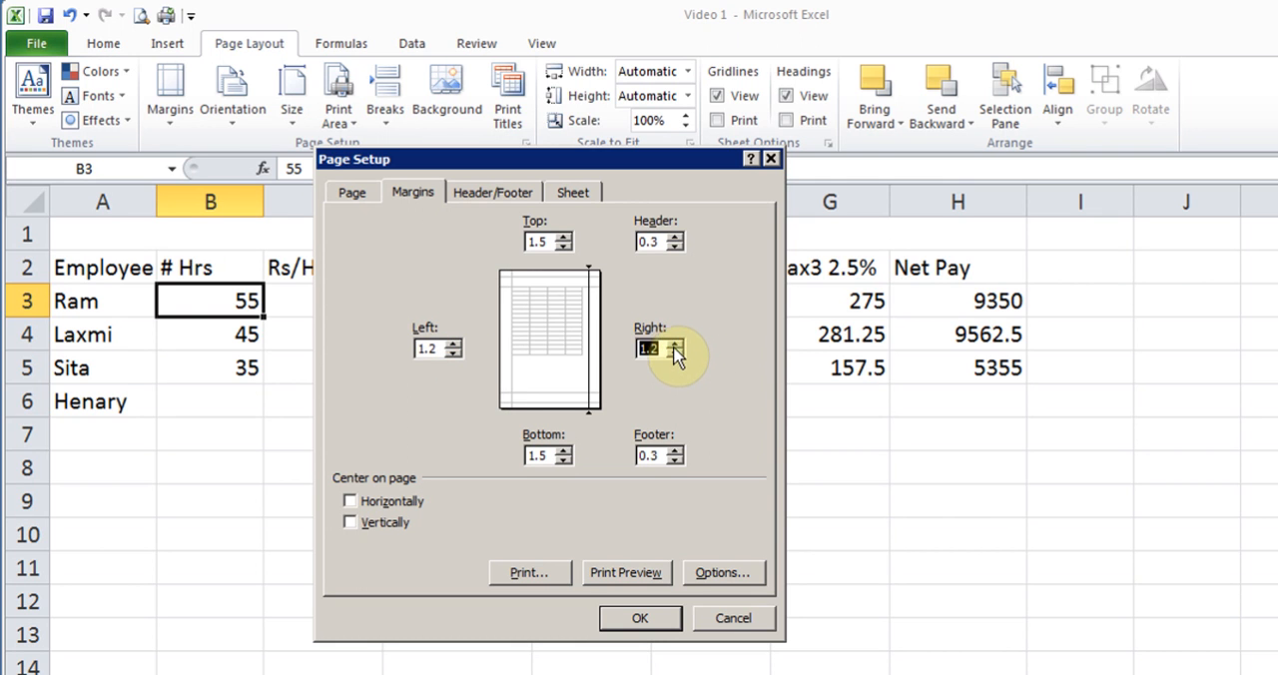
- Set the left and right page margins back to 0.7 and apply the page setup
{"action": "left_click", "coordinate": [673, 353]}
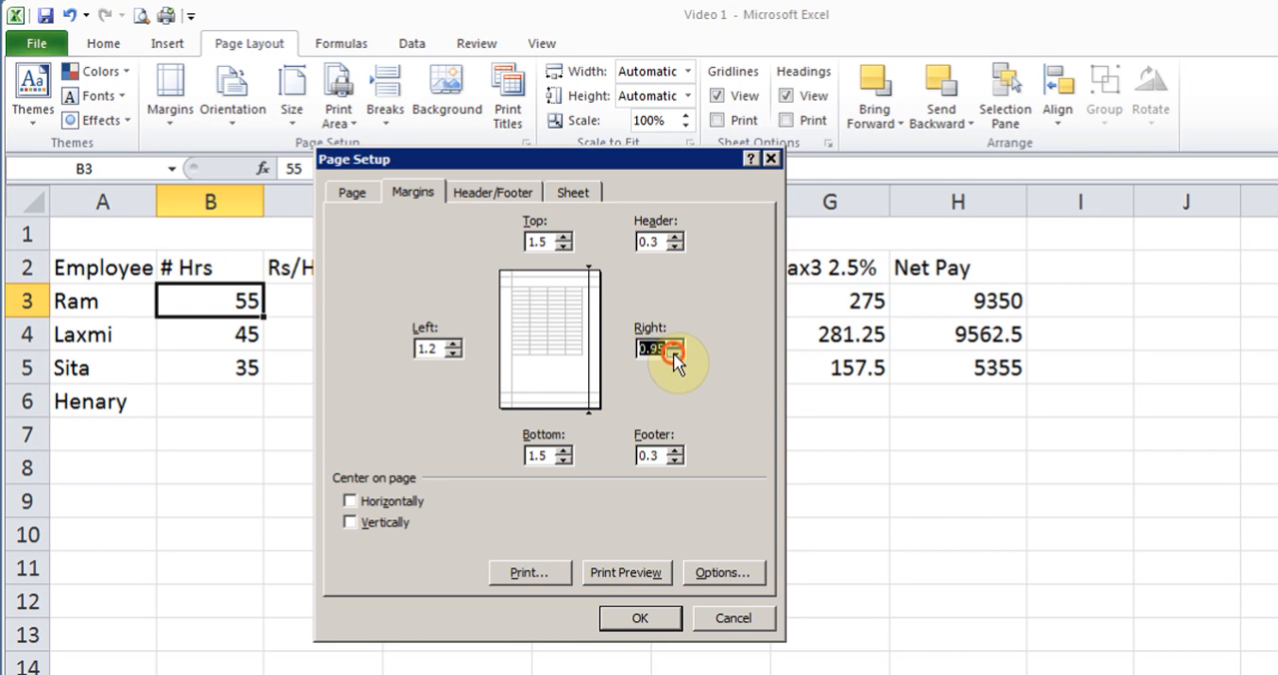
{"action": "left_click", "coordinate": [453, 355]}
{"action": "left_click", "coordinate": [453, 354]}
{"action": "left_click", "coordinate": [675, 353]}
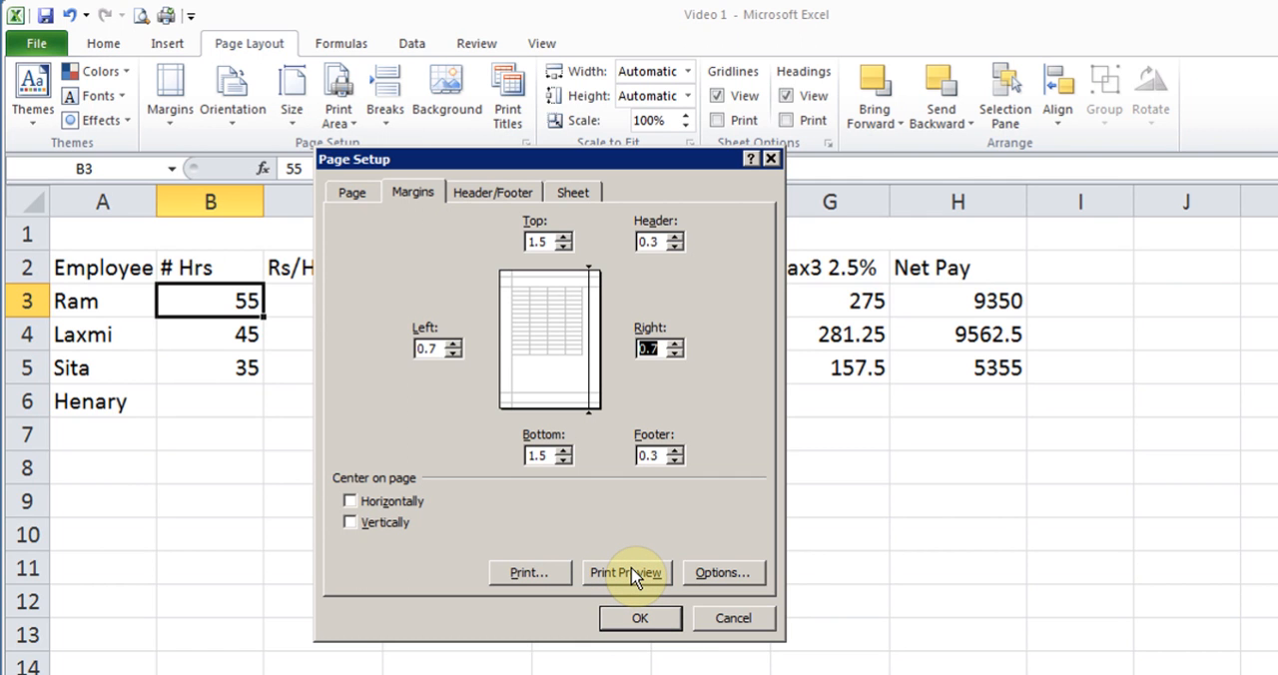
{"action": "left_click", "coordinate": [633, 616]}
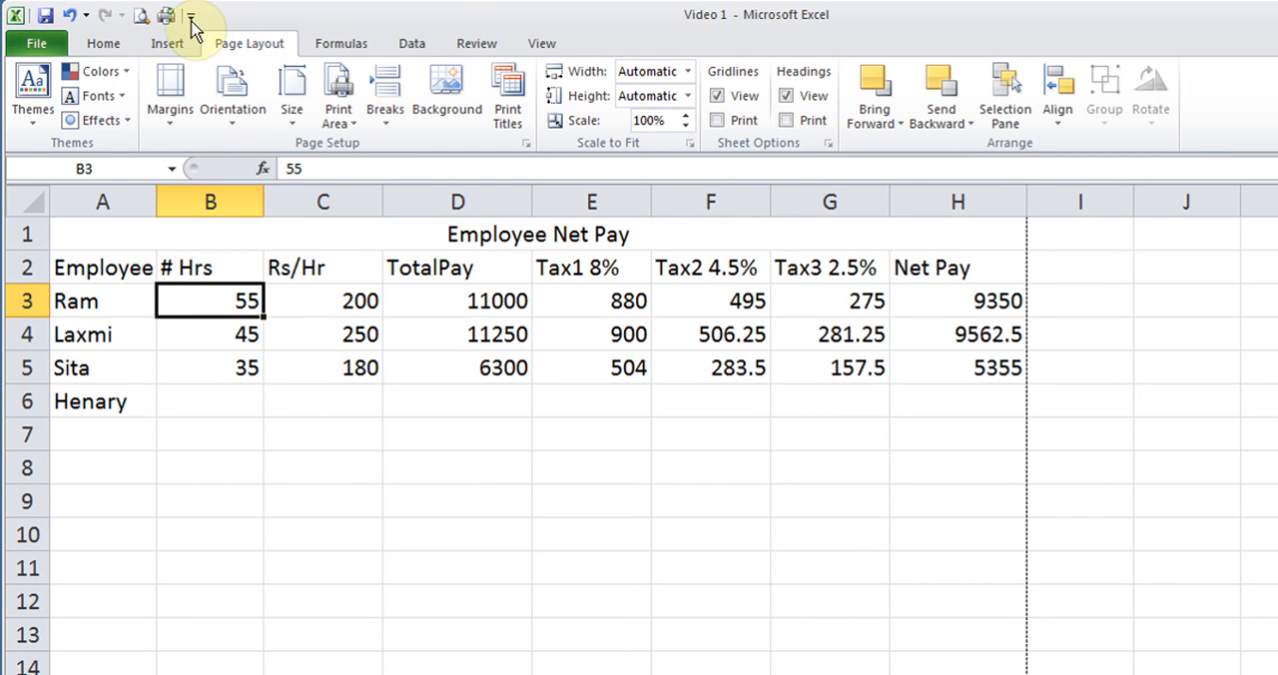
- Check the available Quick Access commands and open the print preview of Sheet4
{"action": "left_click", "coordinate": [189, 16]}
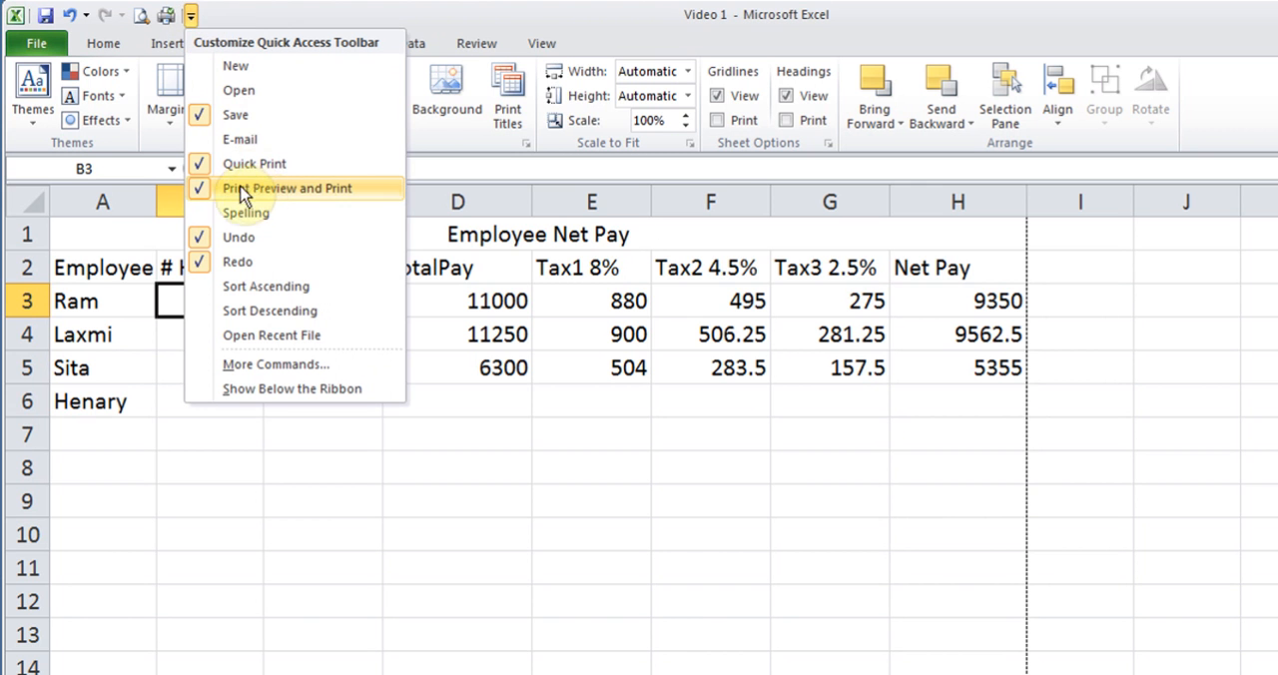
{"action": "left_click", "coordinate": [178, 516]}
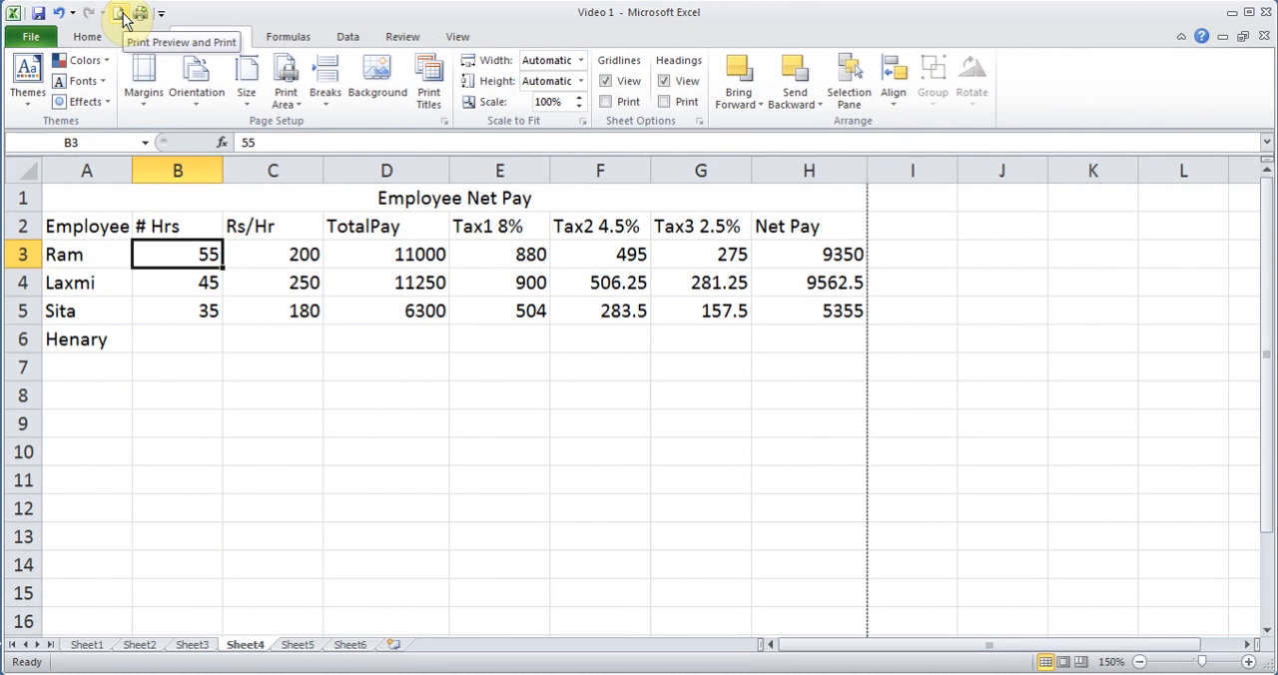
{"action": "left_click", "coordinate": [119, 14]}
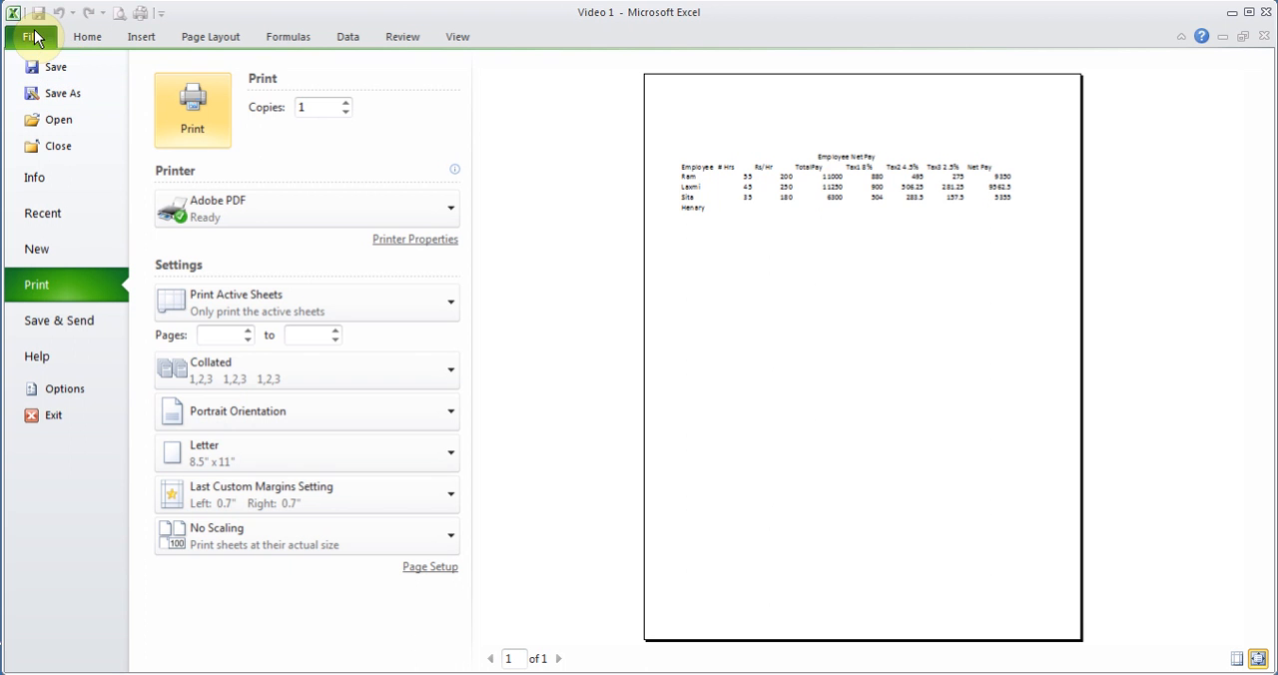
- Center the sheet both horizontally and vertically on the printed page through the page setup's margin options
{"action": "left_click", "coordinate": [424, 568]}
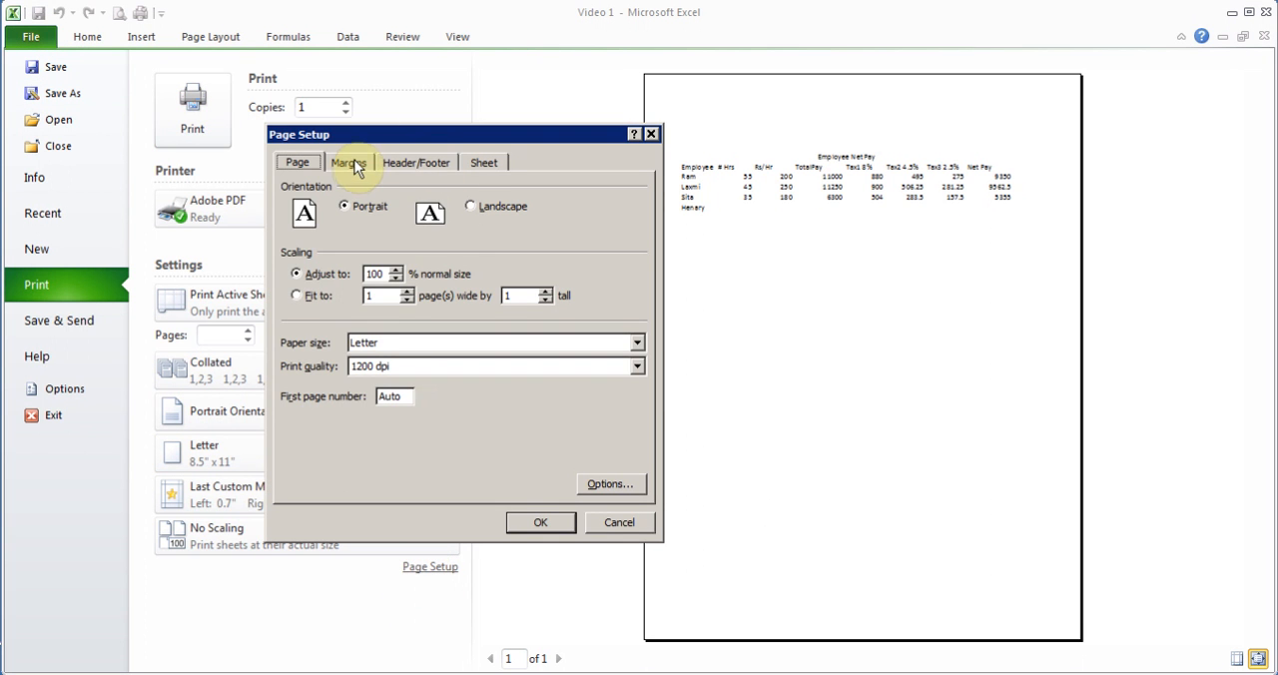
{"action": "left_click", "coordinate": [351, 166]}
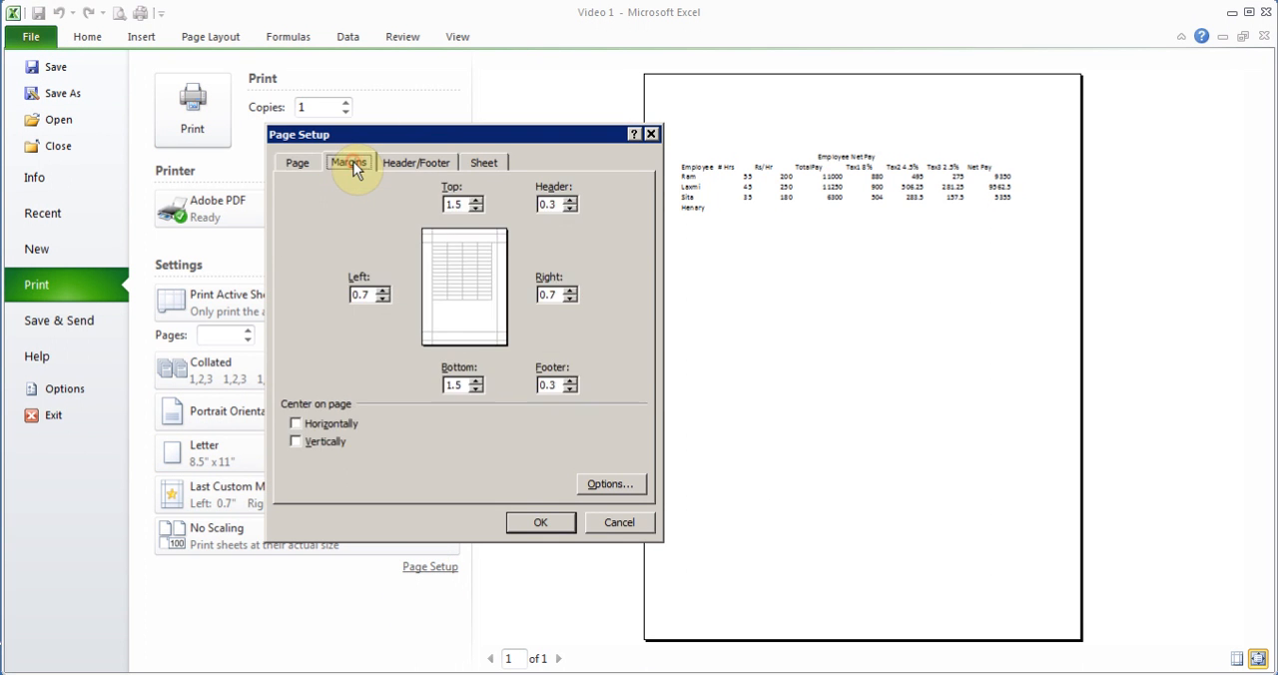
{"action": "left_click", "coordinate": [476, 200]}
{"action": "left_click", "coordinate": [476, 200]}
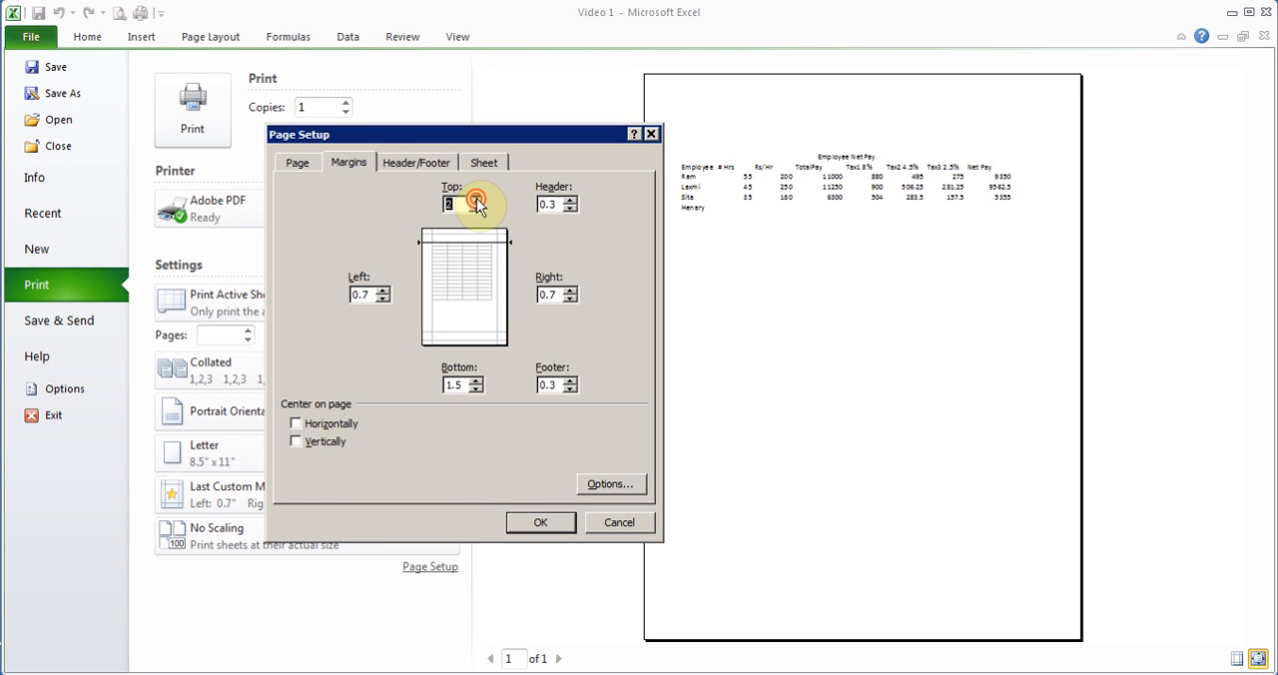
{"action": "left_click", "coordinate": [477, 209]}
{"action": "left_click", "coordinate": [476, 208]}
{"action": "left_click", "coordinate": [299, 424]}
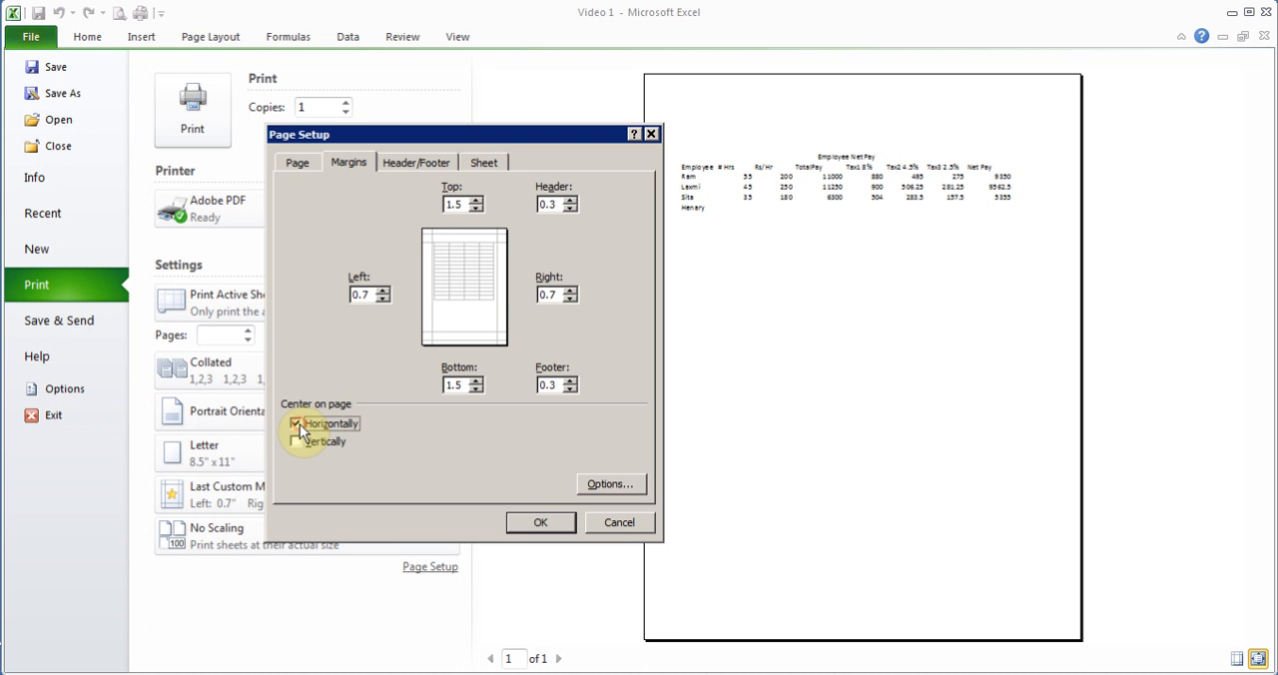
{"action": "left_click", "coordinate": [297, 441]}
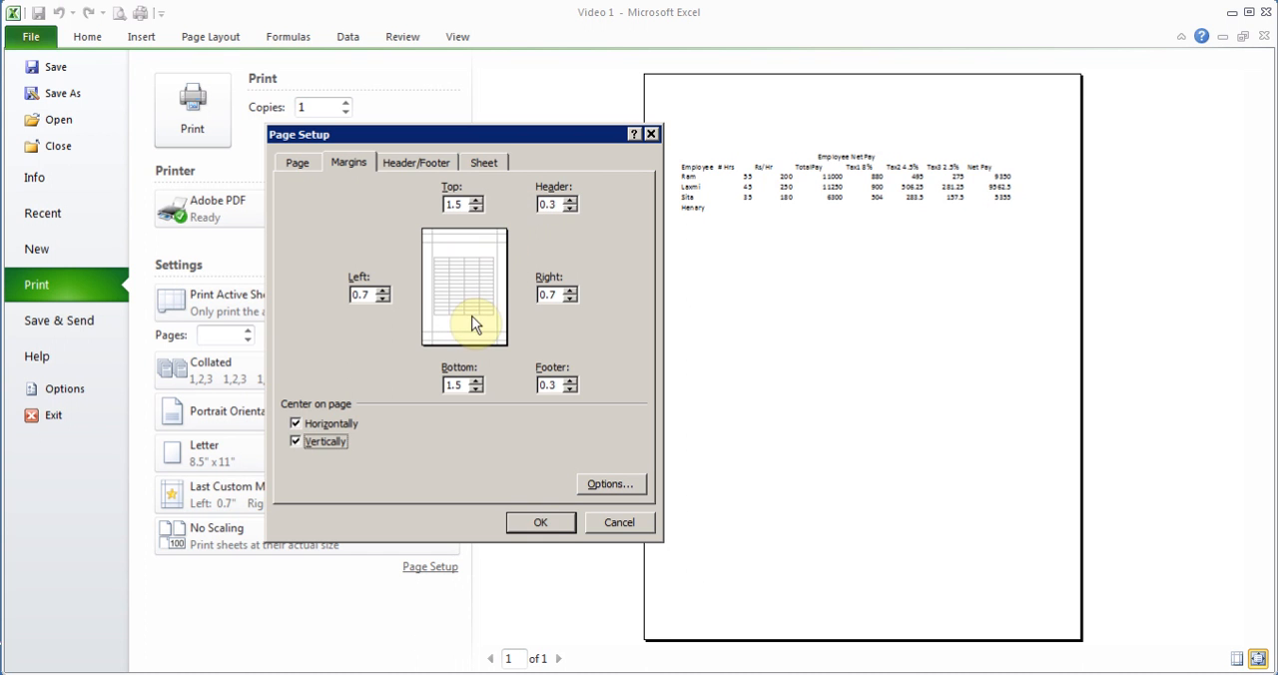
{"action": "left_click", "coordinate": [538, 525]}
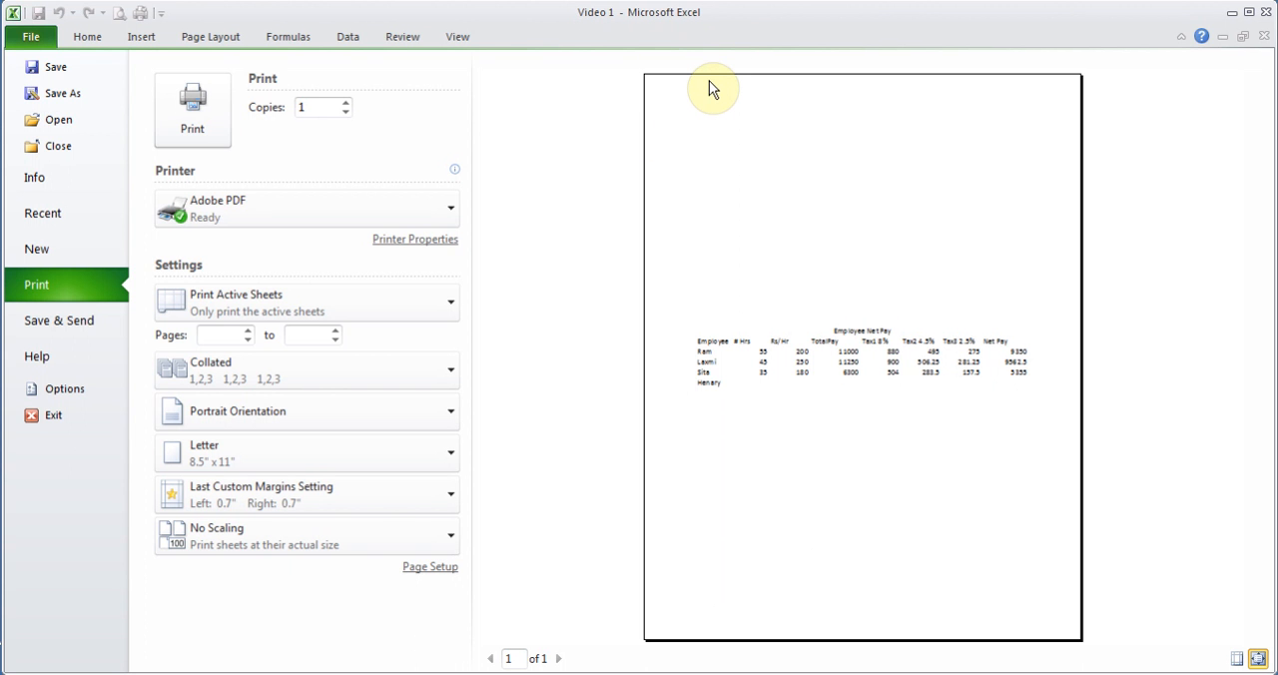
- Return to the worksheet and widen column G (Tax3 2.5%)
{"action": "left_click", "coordinate": [87, 37]}
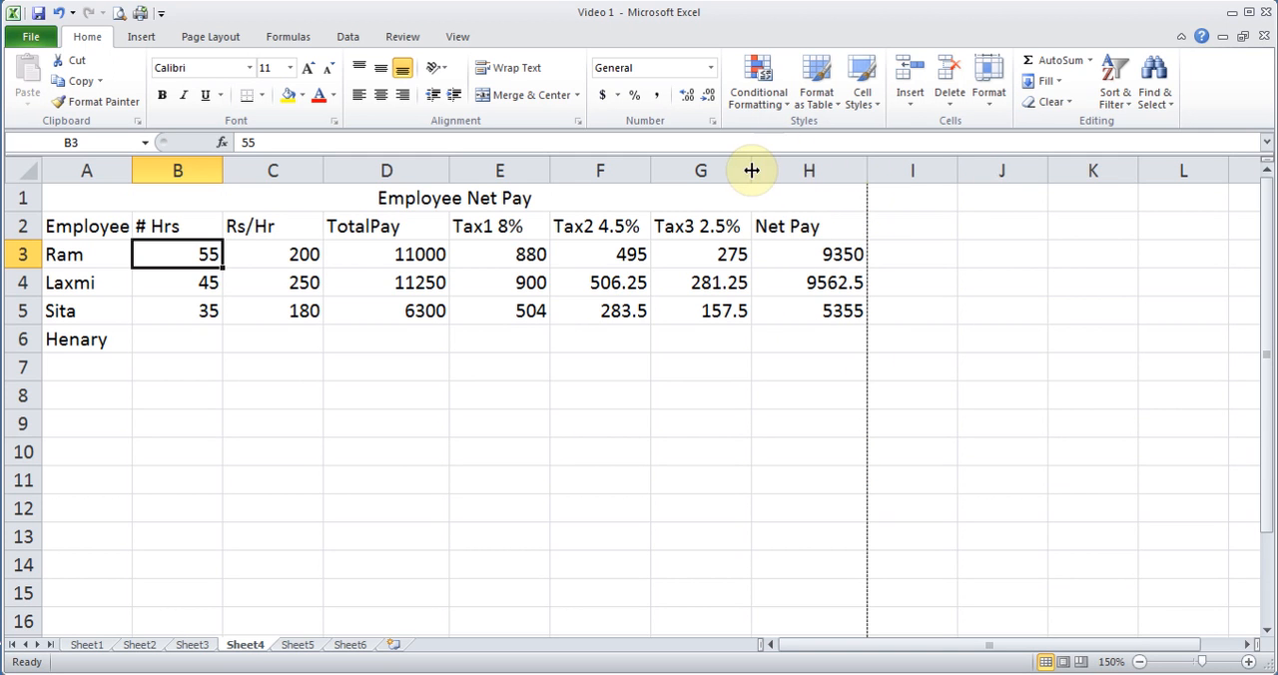
{"action": "left_click_drag", "start_coordinate": [751, 170], "coordinate": [818, 170]}
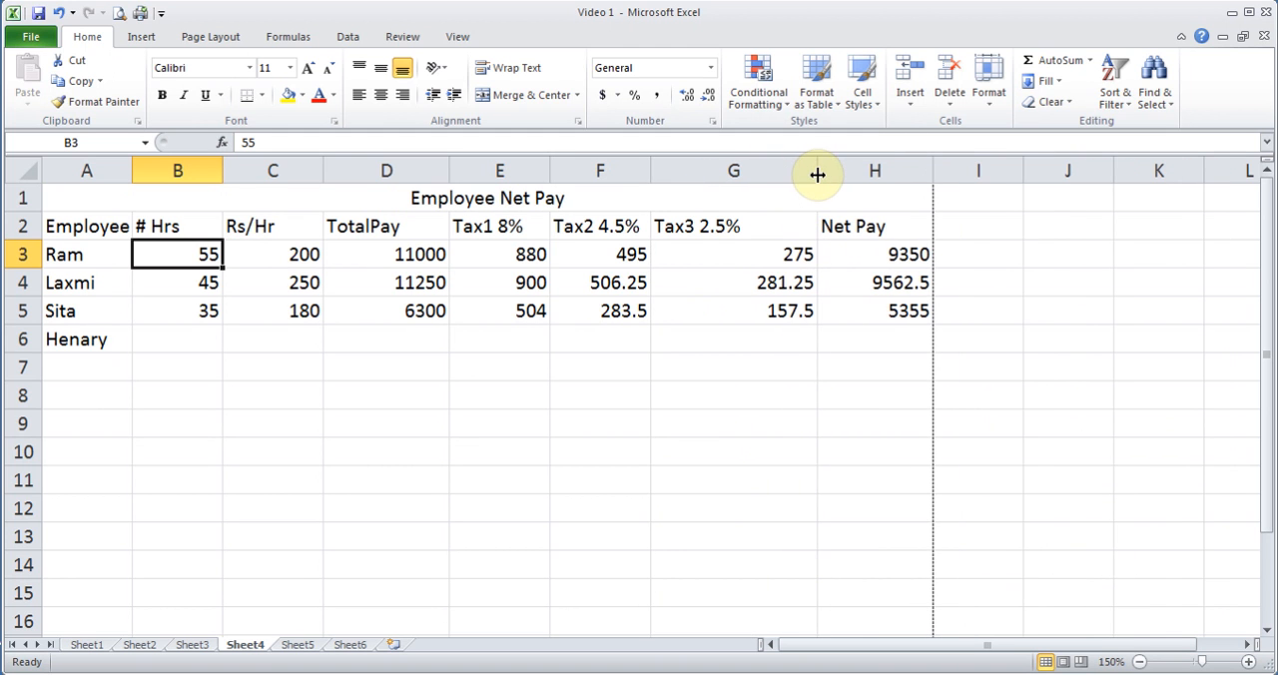
- Adjust the widths of columns F (Tax2 4.5%) and G (Tax3 2.5%) so the Net Pay column fits inside the page break
{"action": "left_click_drag", "start_coordinate": [650, 171], "coordinate": [735, 171]}
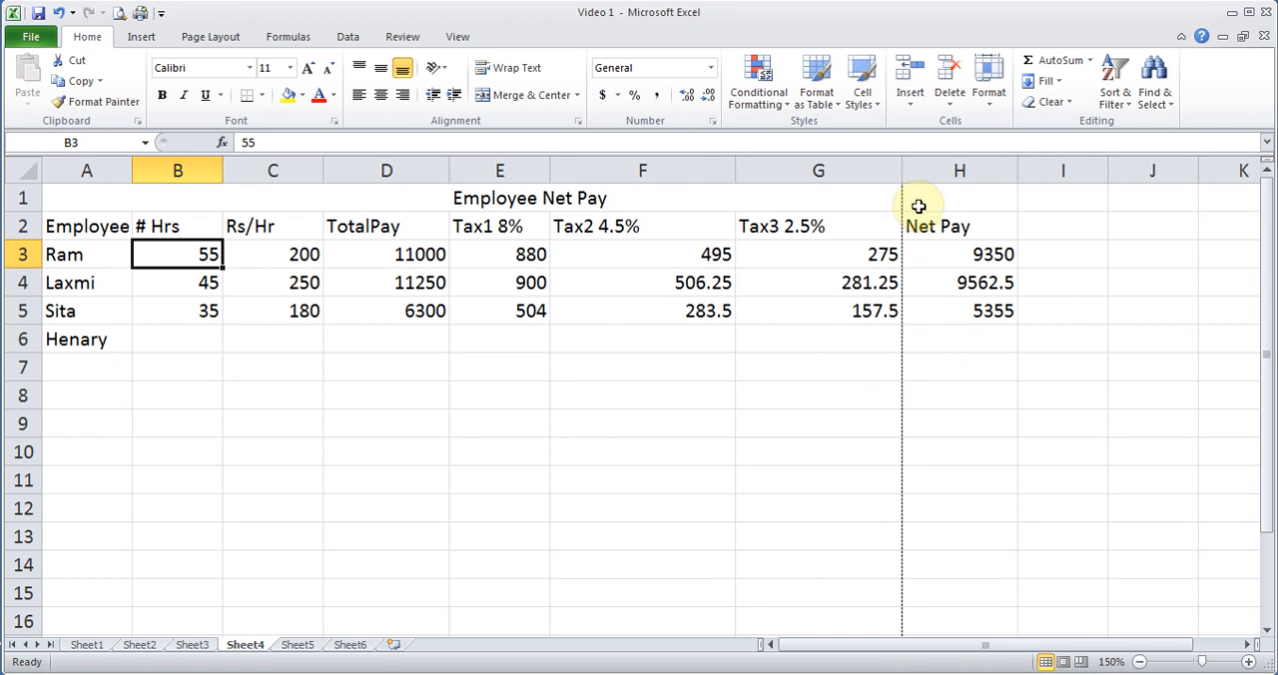
{"action": "left_click_drag", "start_coordinate": [734, 169], "coordinate": [665, 168]}
{"action": "left_click_drag", "start_coordinate": [831, 168], "coordinate": [785, 167]}
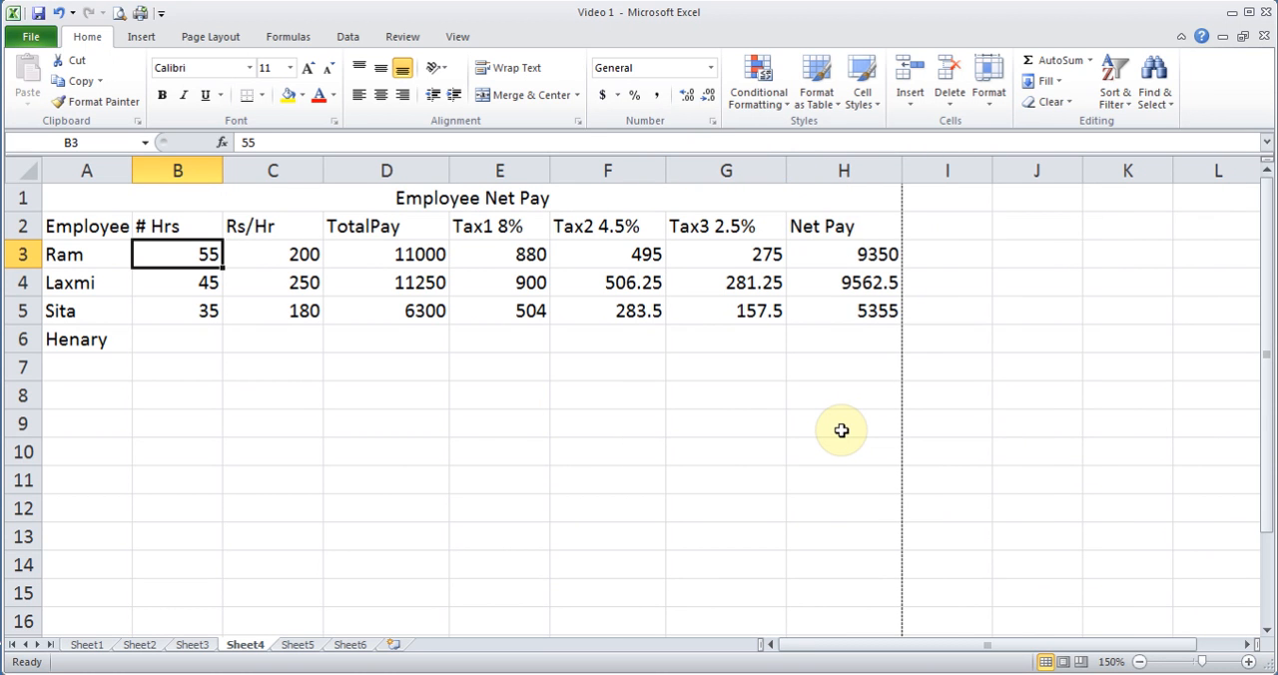
- Review the margin and header/footer settings in the page setup without applying any changes
{"action": "left_click", "coordinate": [222, 38]}
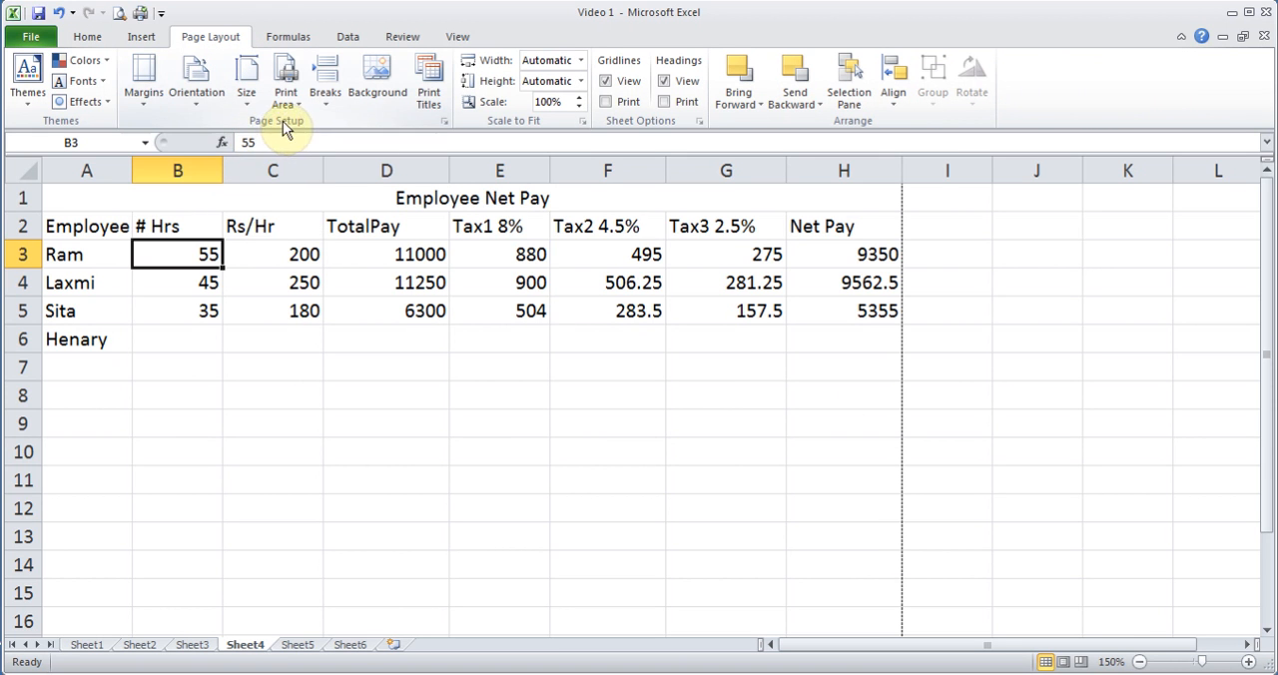
{"action": "left_click", "coordinate": [445, 120]}
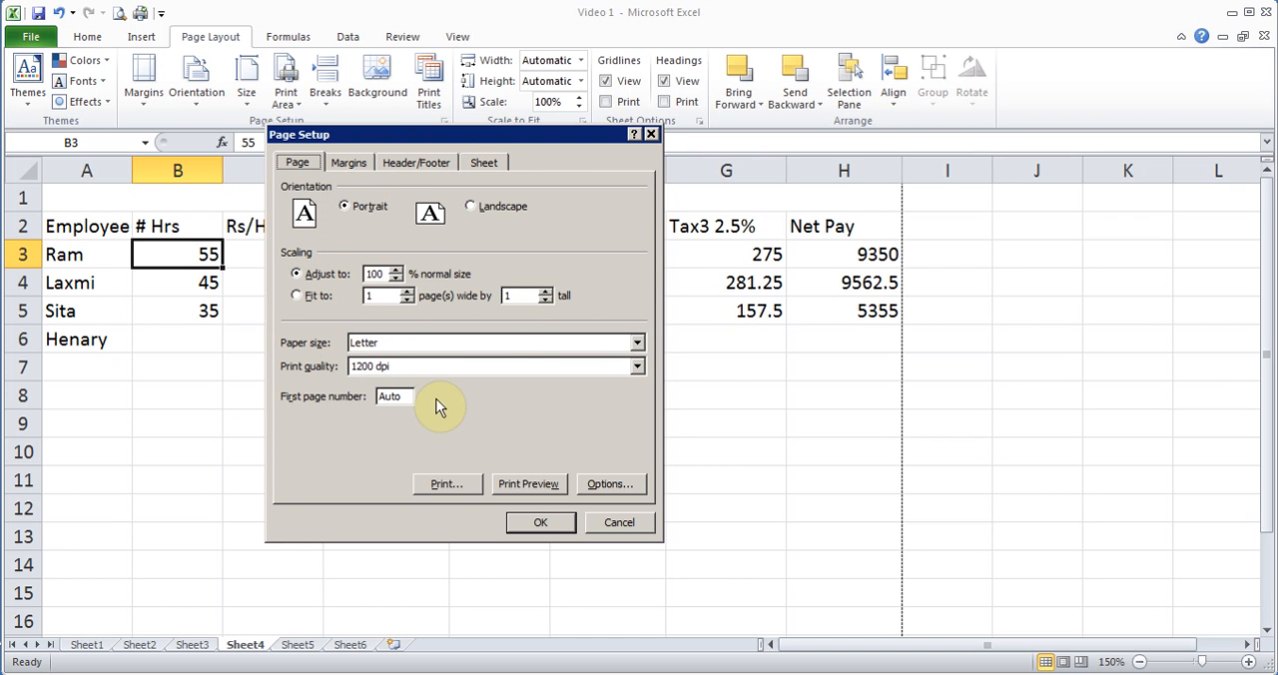
{"action": "left_click", "coordinate": [412, 163]}
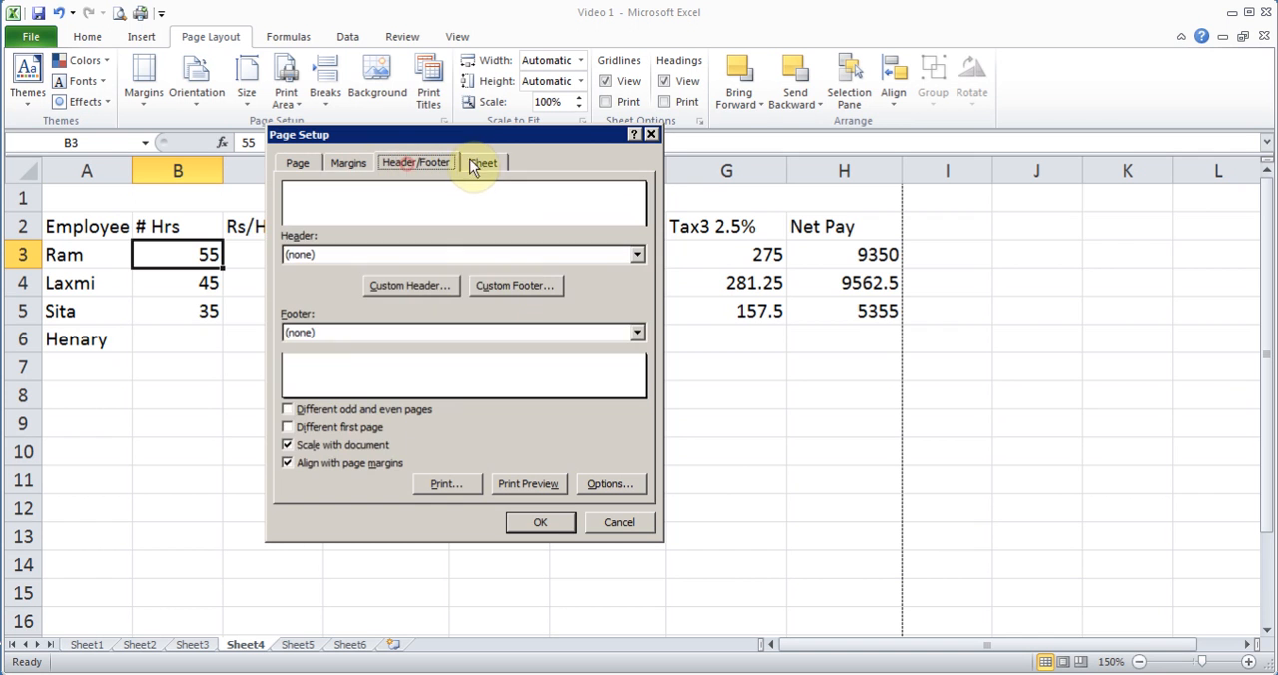
{"action": "left_click", "coordinate": [618, 522]}
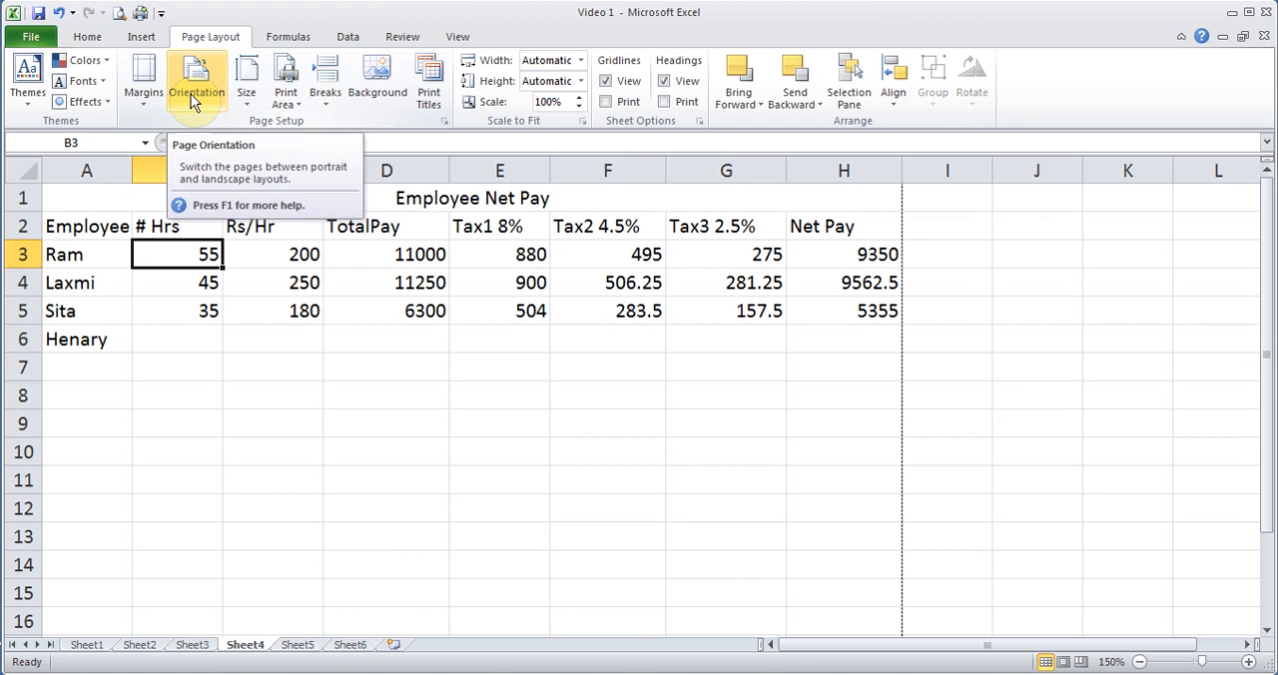
- Switch the page orientation of Sheet4 to landscape and check it in the print preview
{"action": "left_click", "coordinate": [190, 94]}
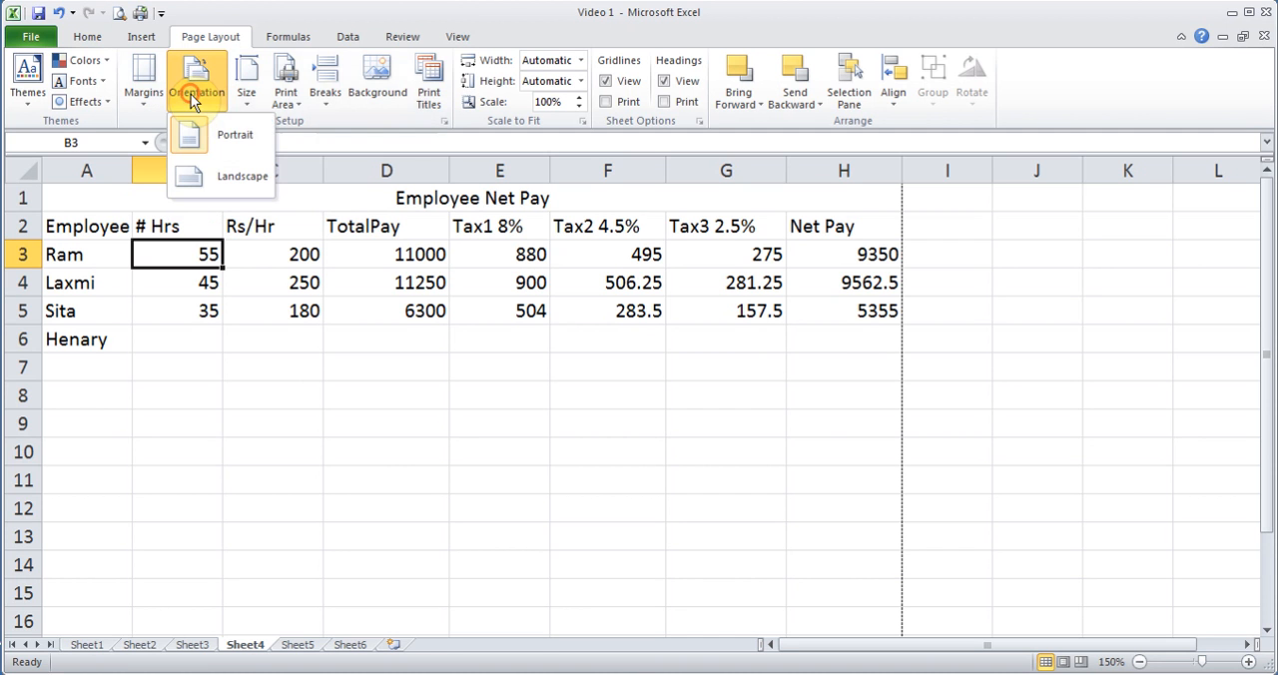
{"action": "left_click", "coordinate": [223, 183]}
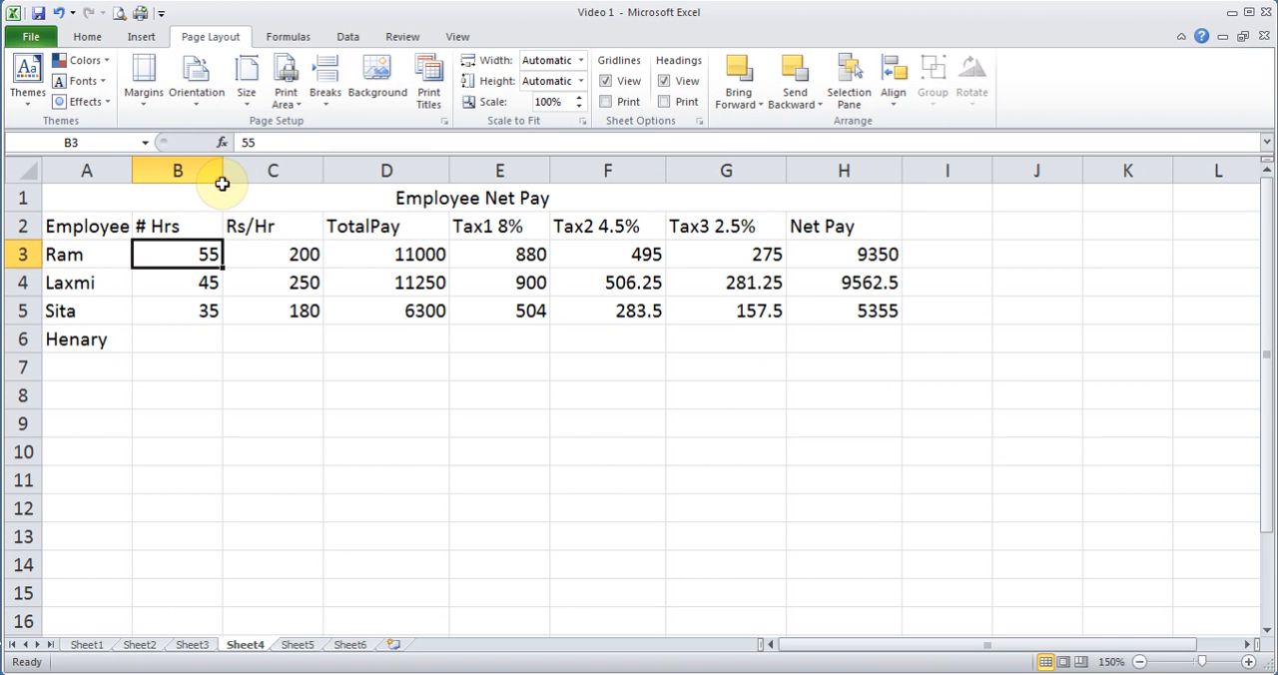
{"action": "left_click", "coordinate": [119, 14]}
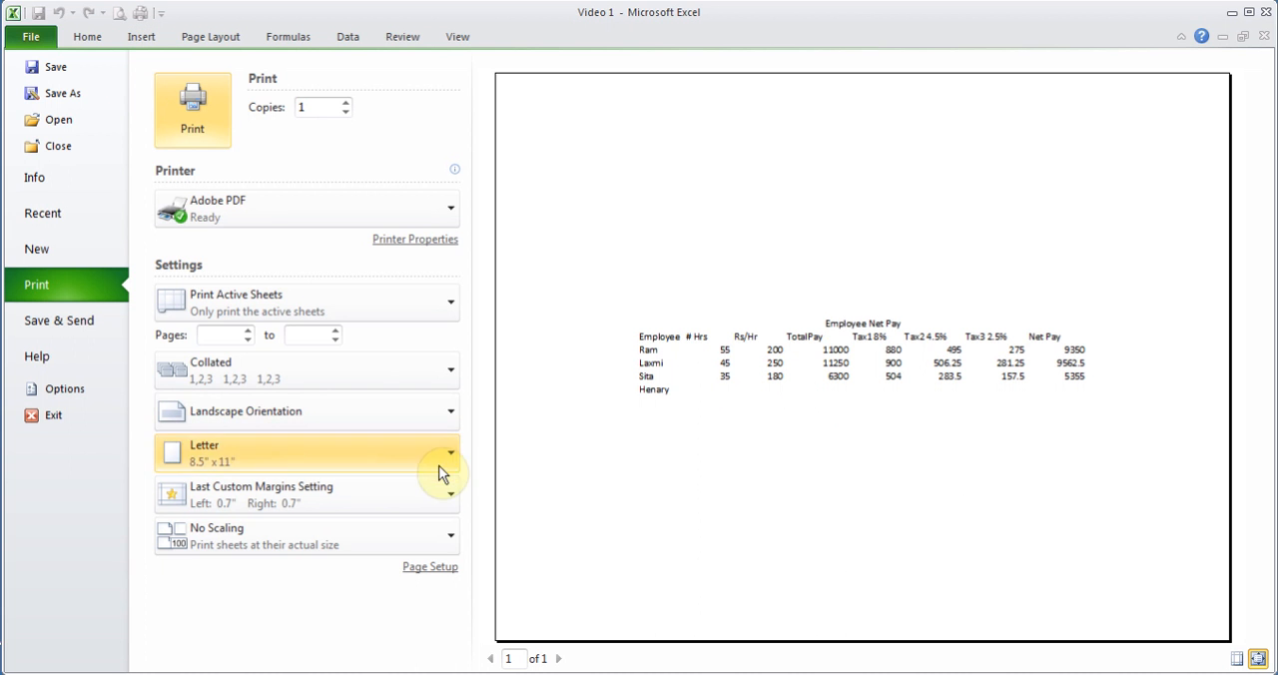
- Set the page orientation back to portrait and return to the worksheet
{"action": "left_click", "coordinate": [342, 421]}
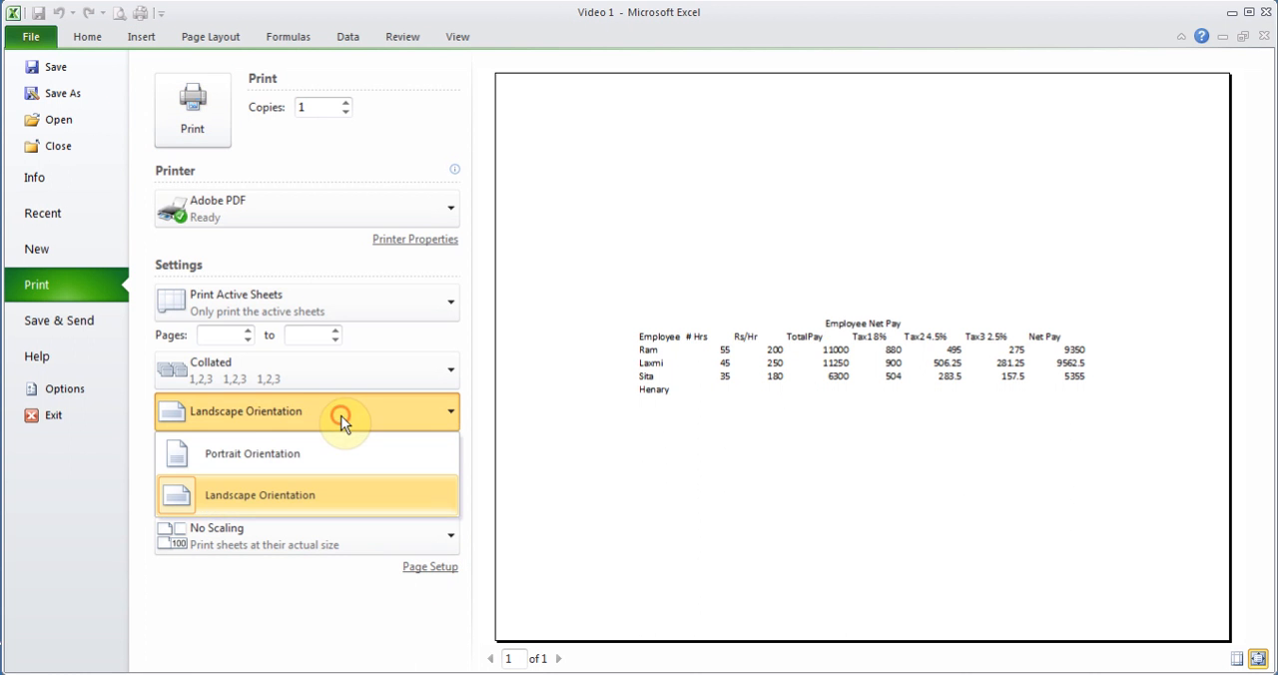
{"action": "left_click", "coordinate": [262, 455]}
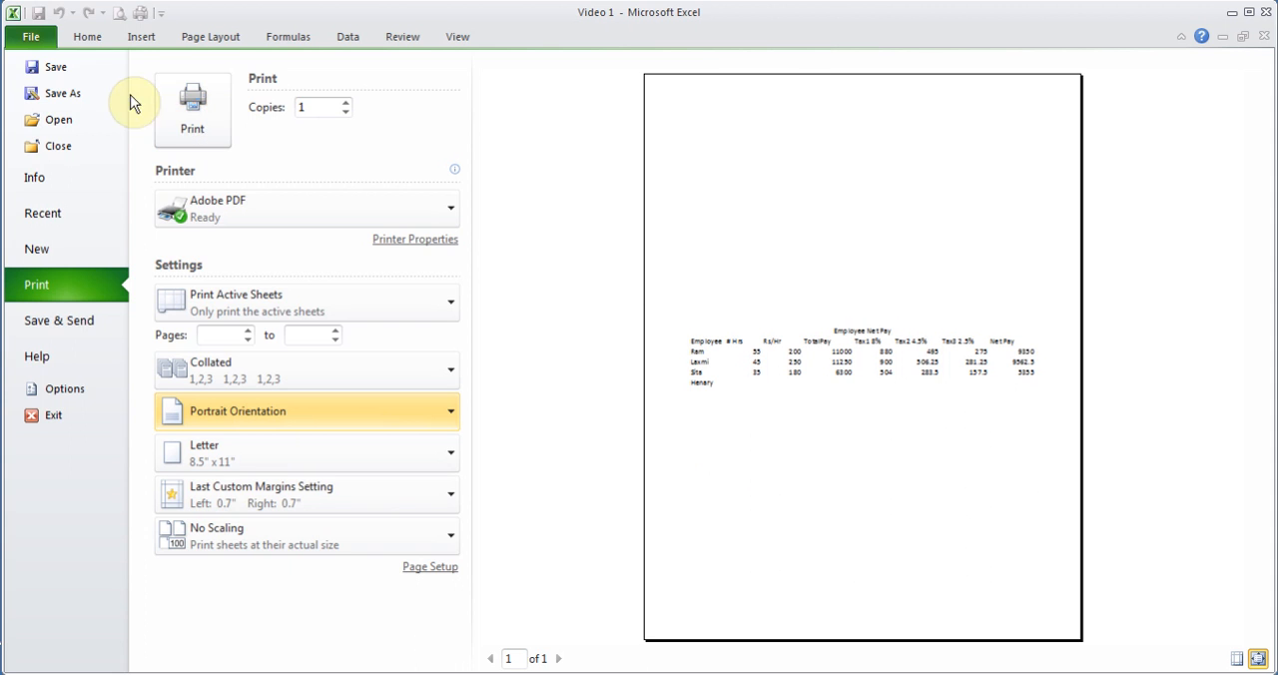
{"action": "left_click", "coordinate": [104, 42]}
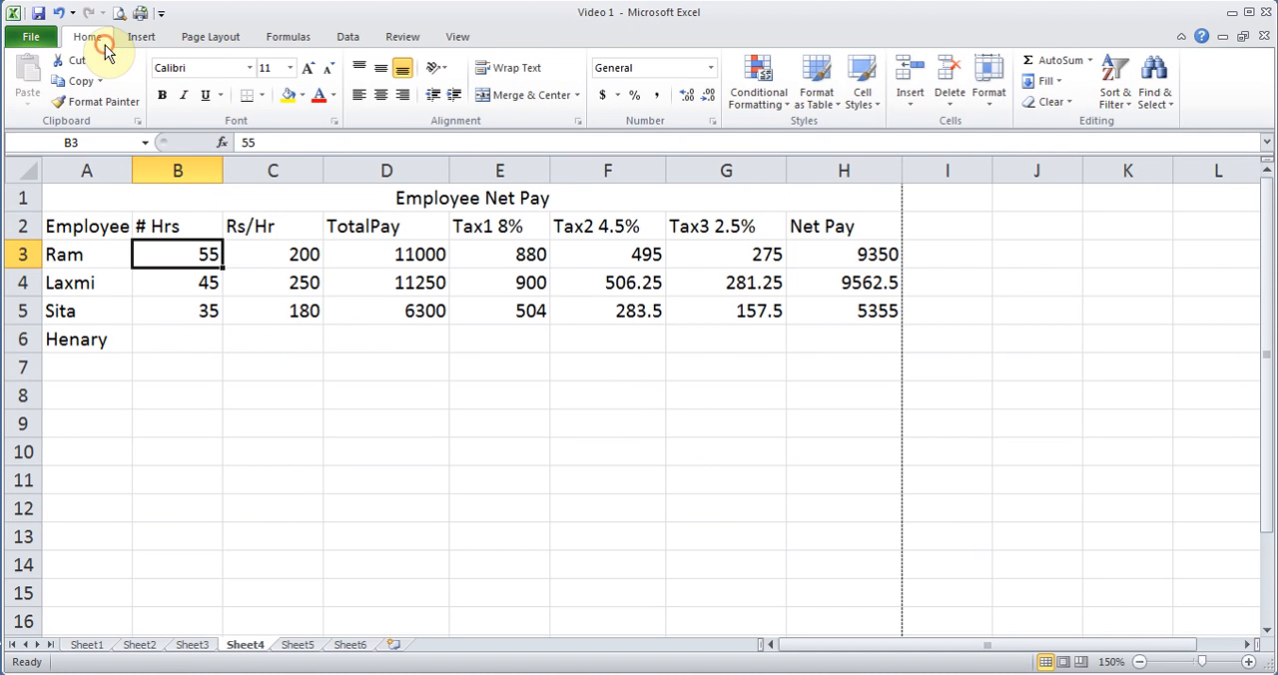
- Open the page setup and try out the print scaling, raising it to 120%, lowering it below 100%, and bringing it back to 100%
{"action": "left_click", "coordinate": [224, 38]}
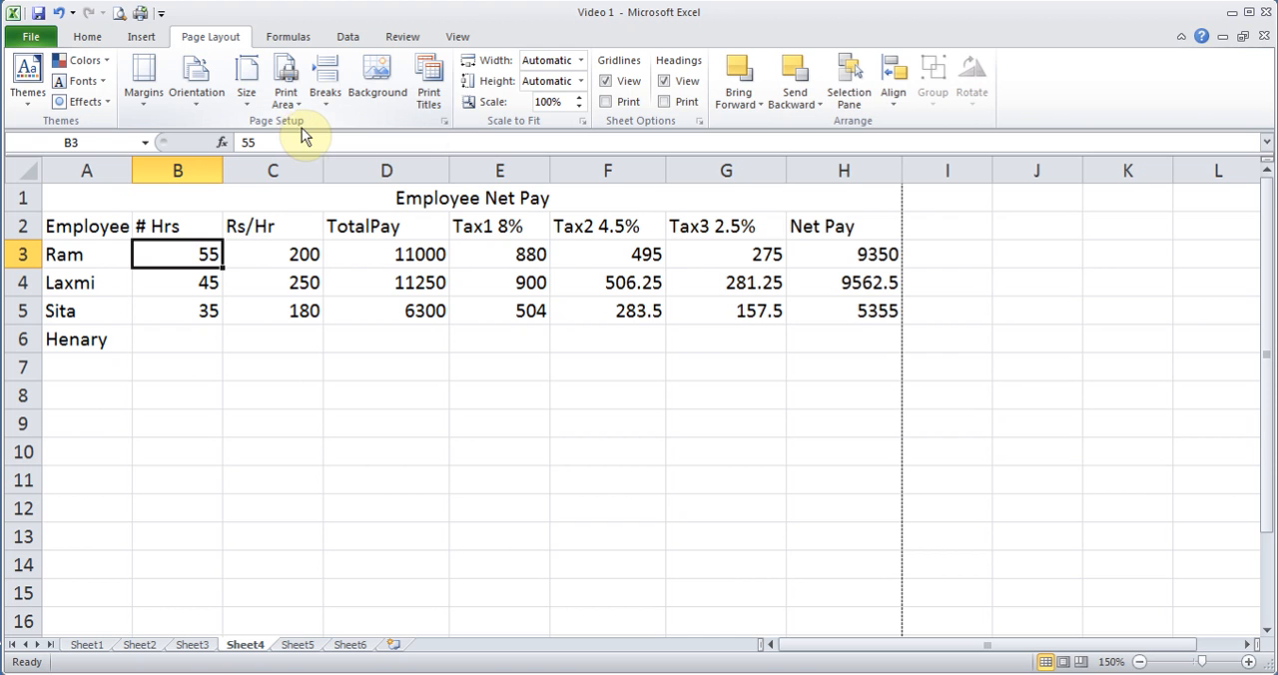
{"action": "left_click", "coordinate": [446, 120]}
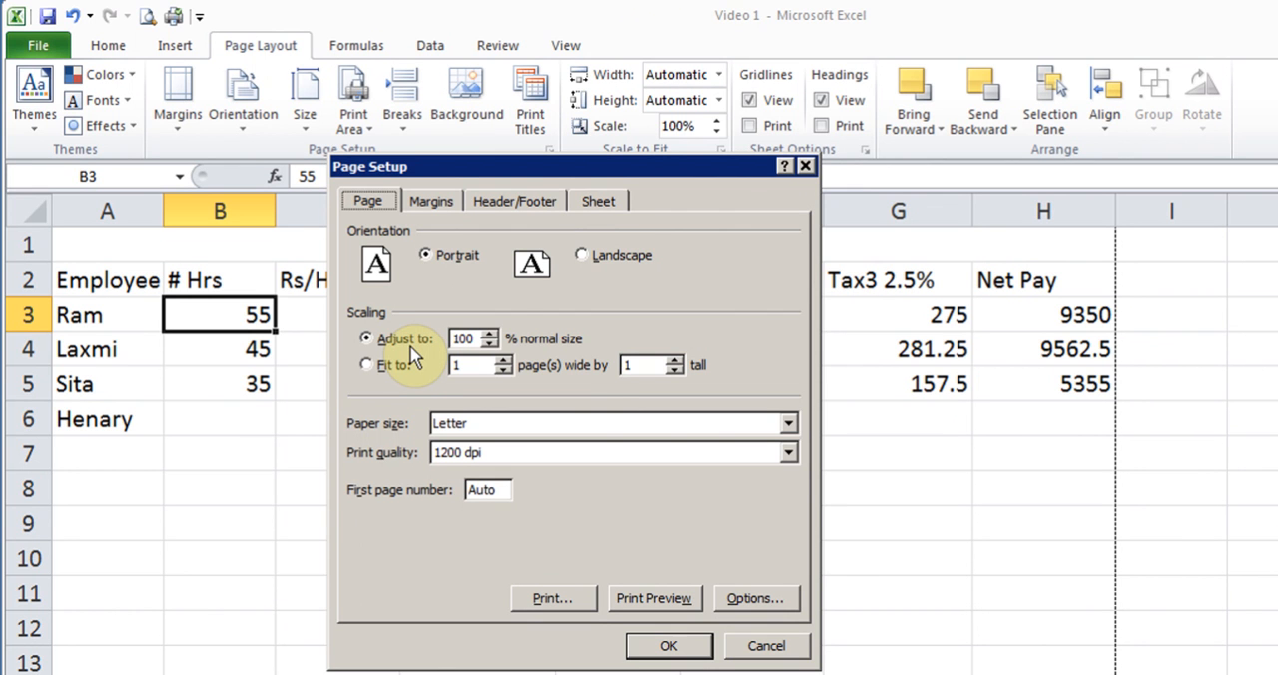
{"action": "left_click", "coordinate": [493, 334]}
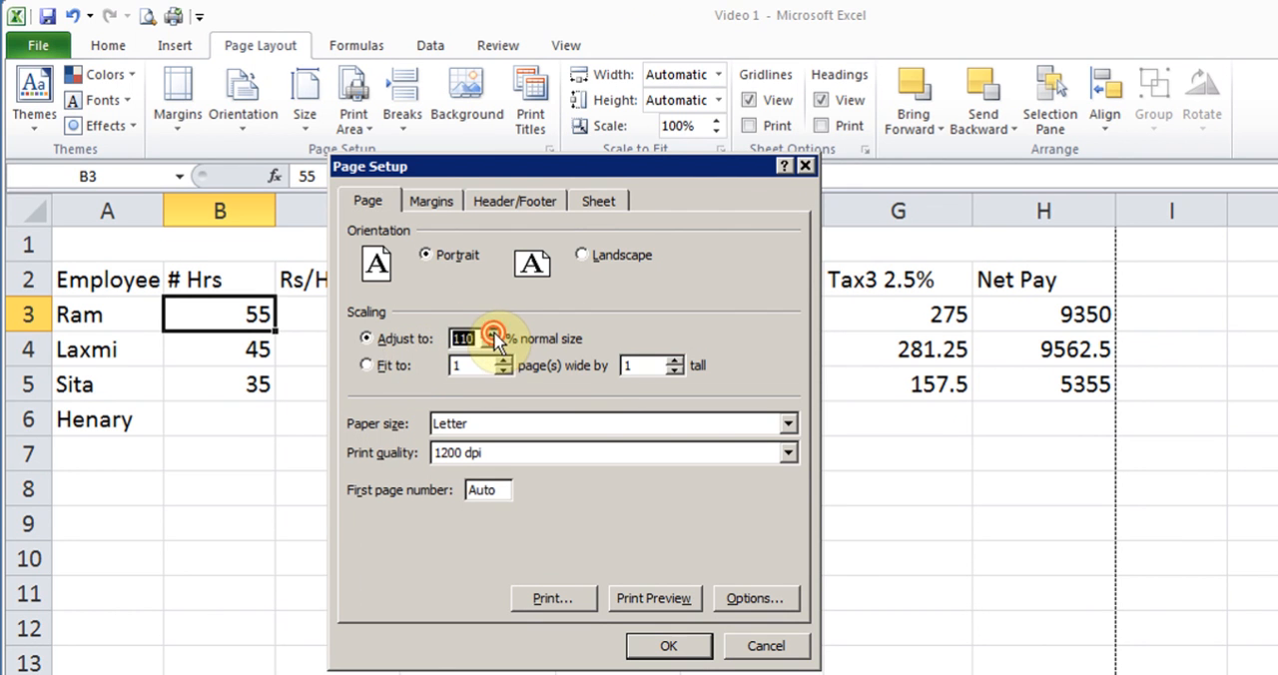
{"action": "left_click", "coordinate": [493, 334]}
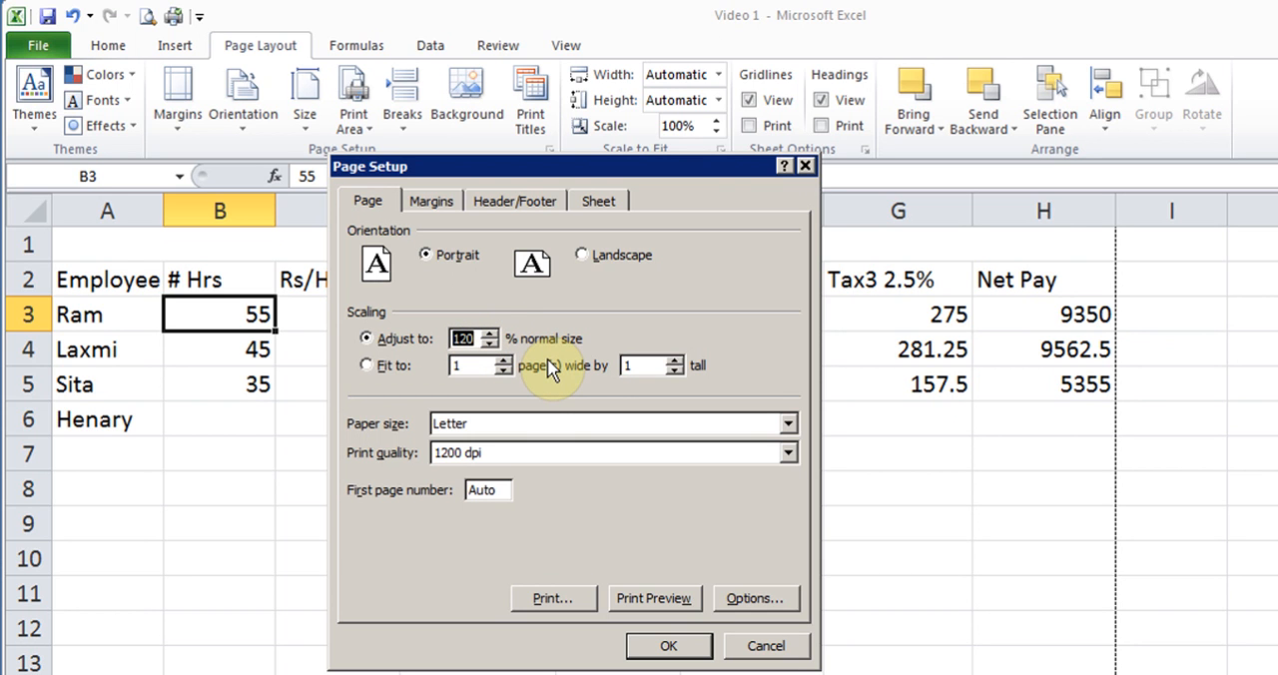
{"action": "left_click", "coordinate": [490, 344]}
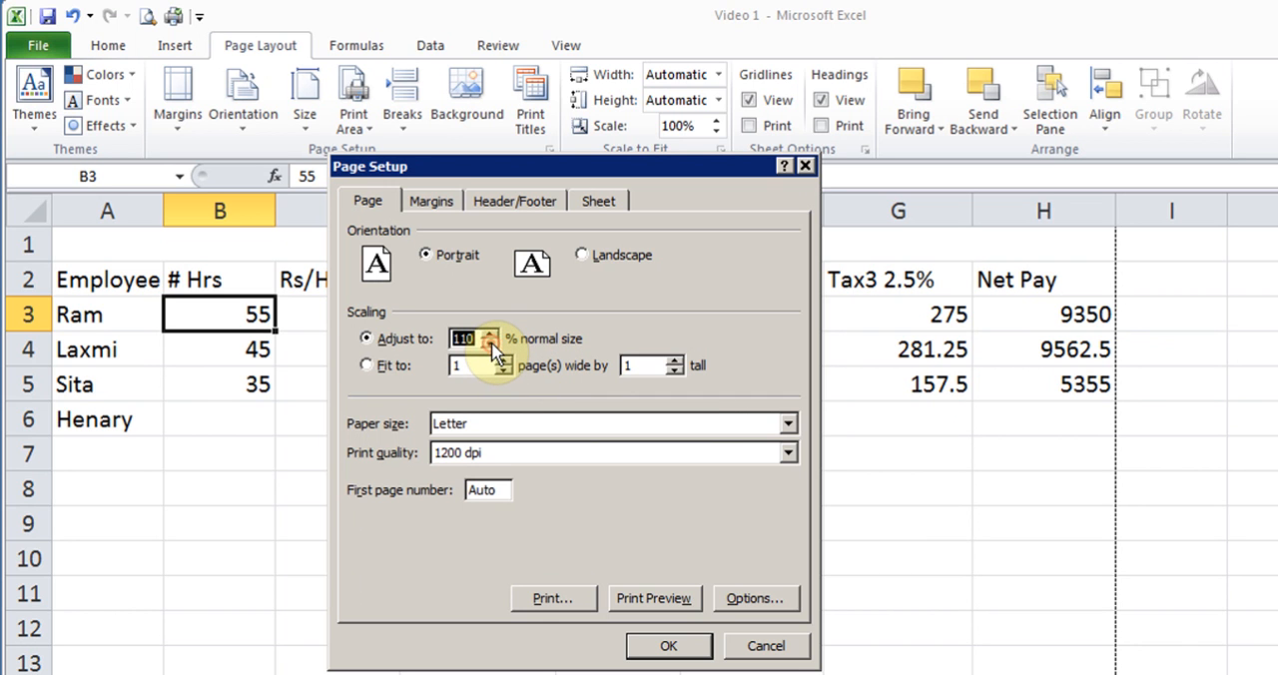
{"action": "left_click", "coordinate": [490, 344]}
{"action": "left_click", "coordinate": [490, 343]}
{"action": "left_click", "coordinate": [491, 344]}
{"action": "left_click", "coordinate": [490, 343]}
{"action": "left_click", "coordinate": [489, 334]}
{"action": "left_click", "coordinate": [489, 334]}
{"action": "left_click", "coordinate": [490, 334]}
{"action": "left_click", "coordinate": [489, 334]}
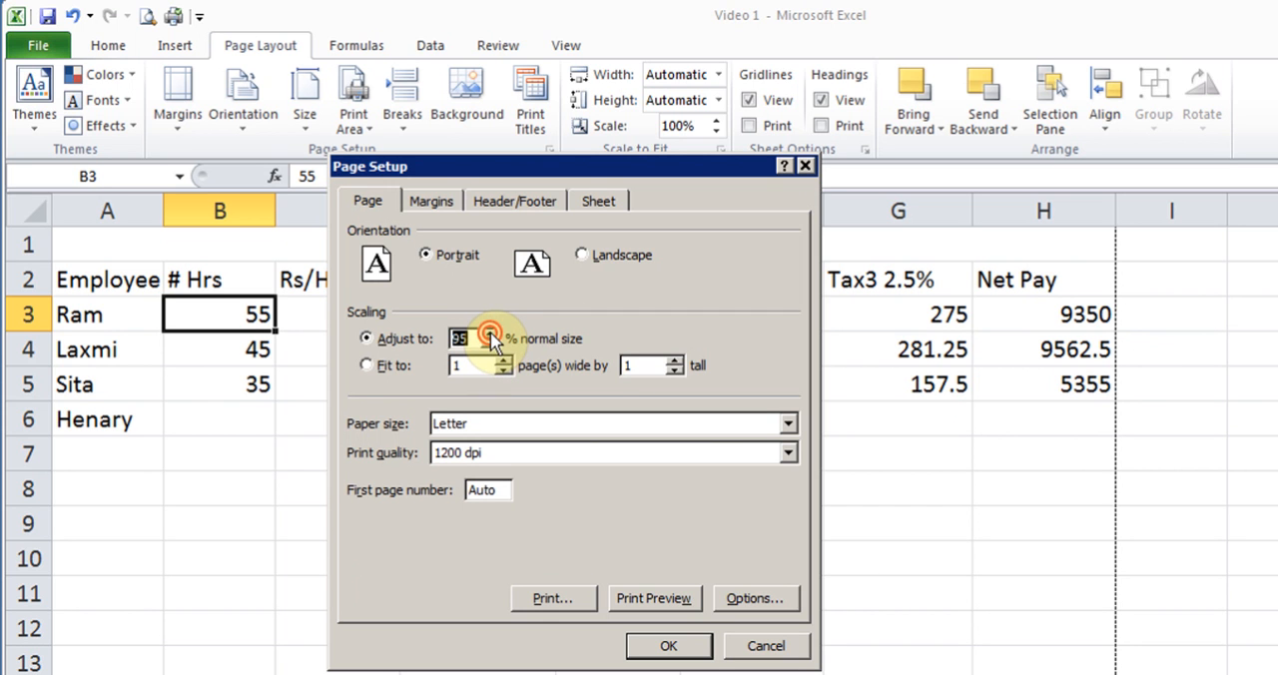
{"action": "left_click", "coordinate": [489, 334]}
- Try scaling to fit 1 page wide by 1 tall, and switch back to adjusting to 100% normal size
{"action": "left_click", "coordinate": [365, 365]}
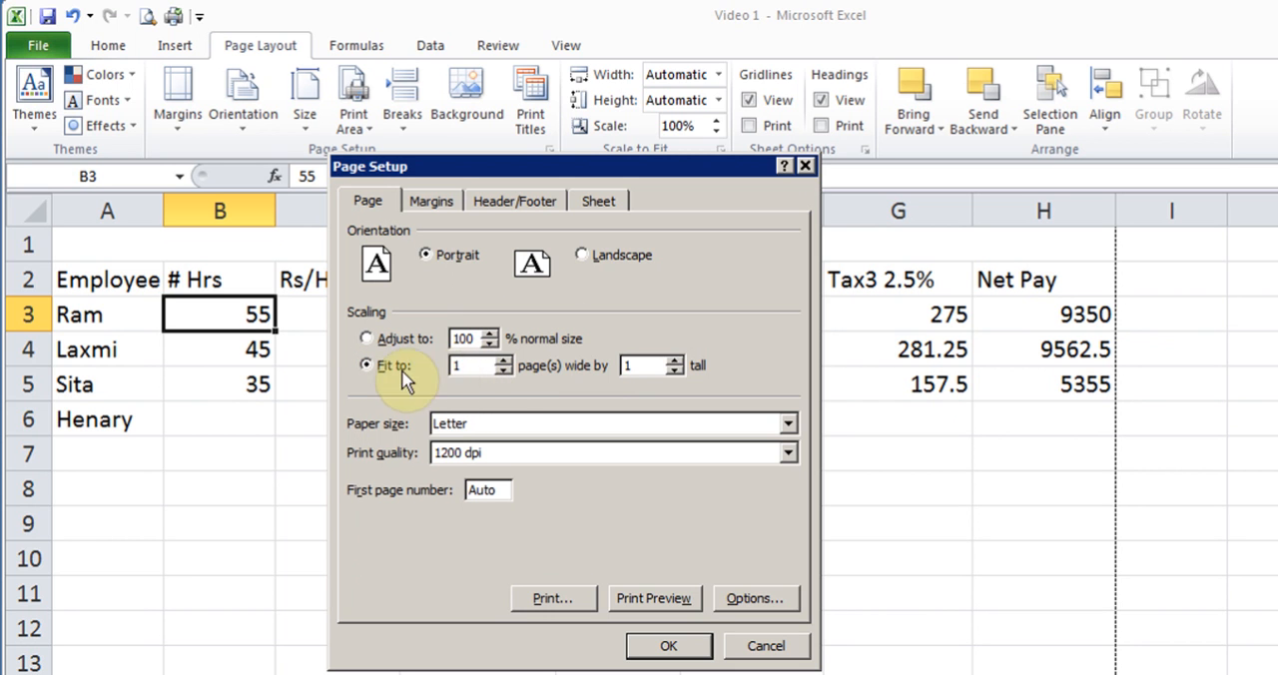
{"action": "left_click", "coordinate": [454, 367]}
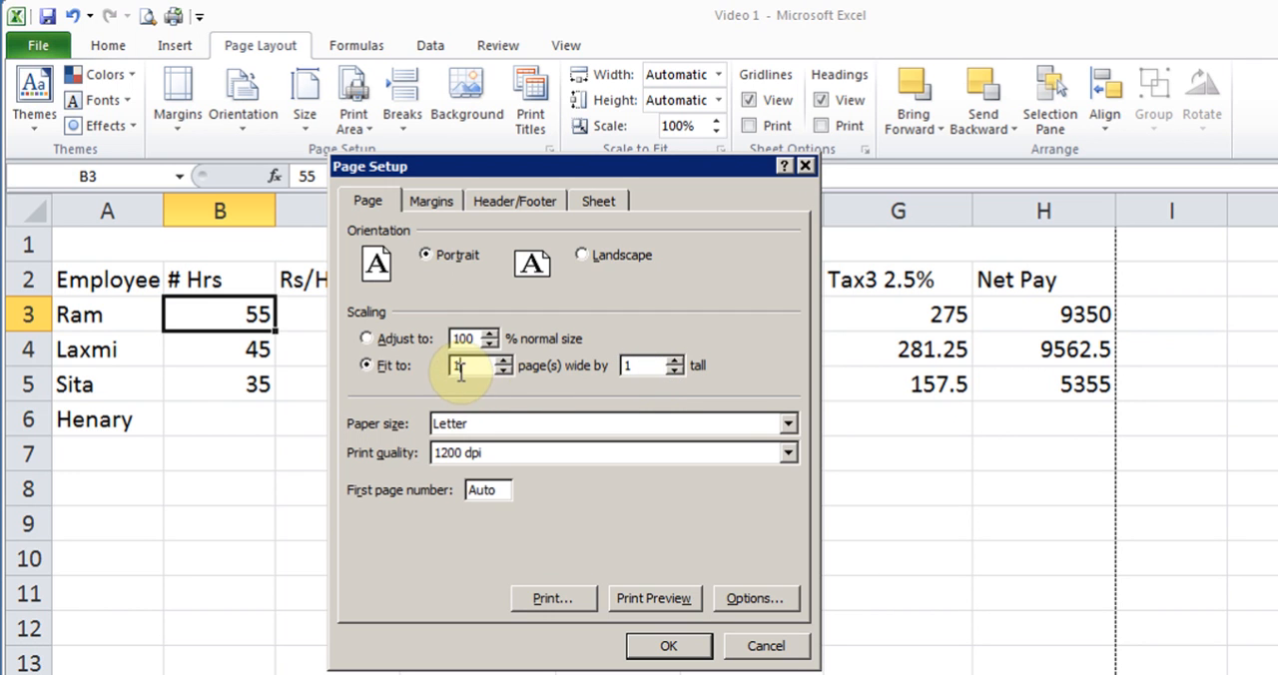
{"action": "left_click", "coordinate": [367, 339]}
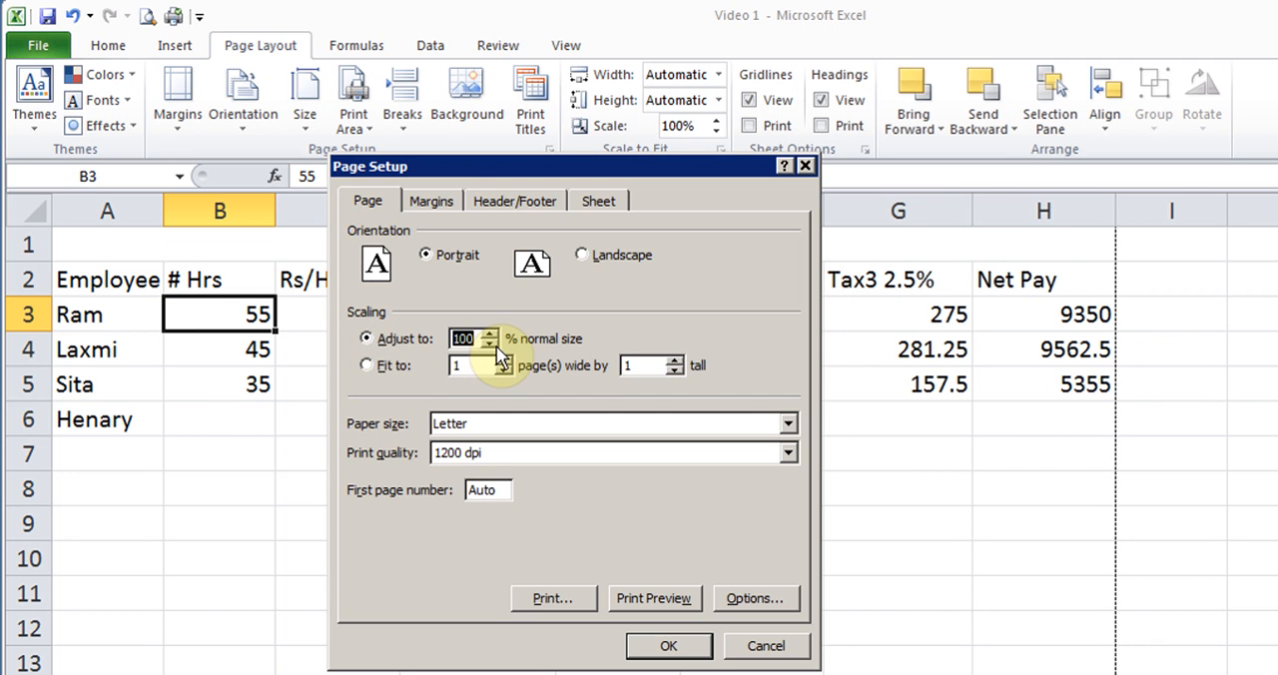
- Review the page margins and the list of preset headers in the page setup
{"action": "left_click", "coordinate": [431, 203]}
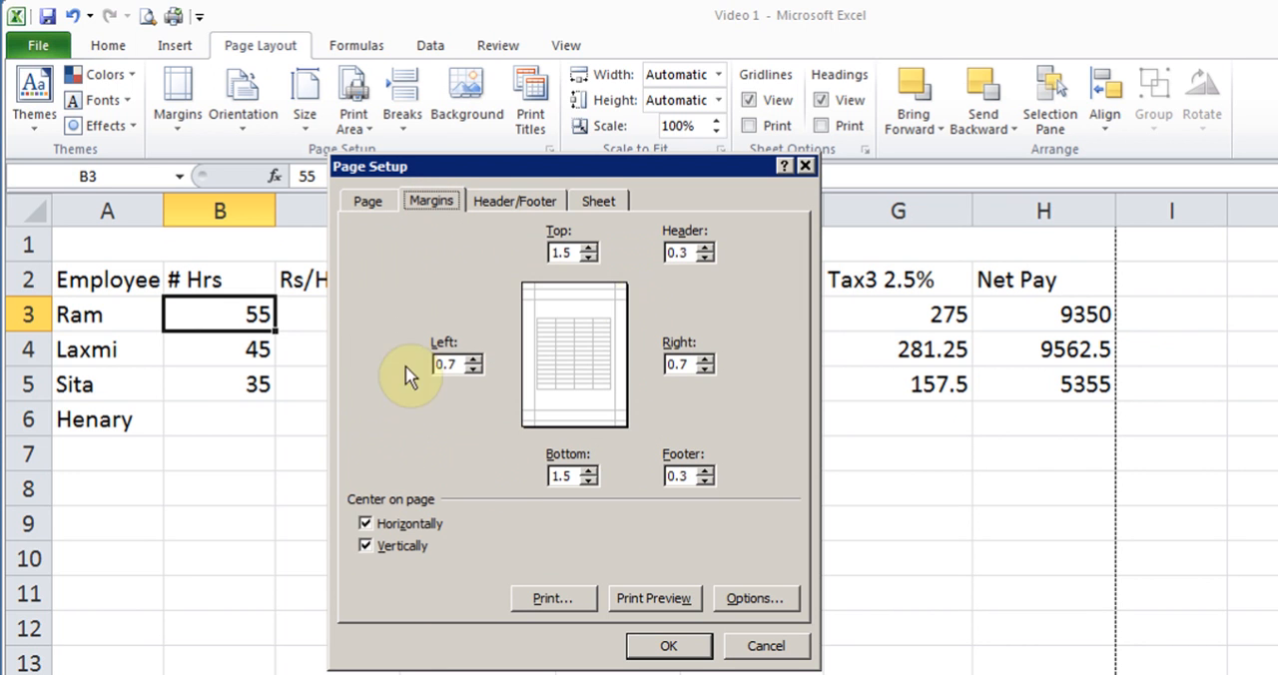
{"action": "left_click", "coordinate": [509, 205]}
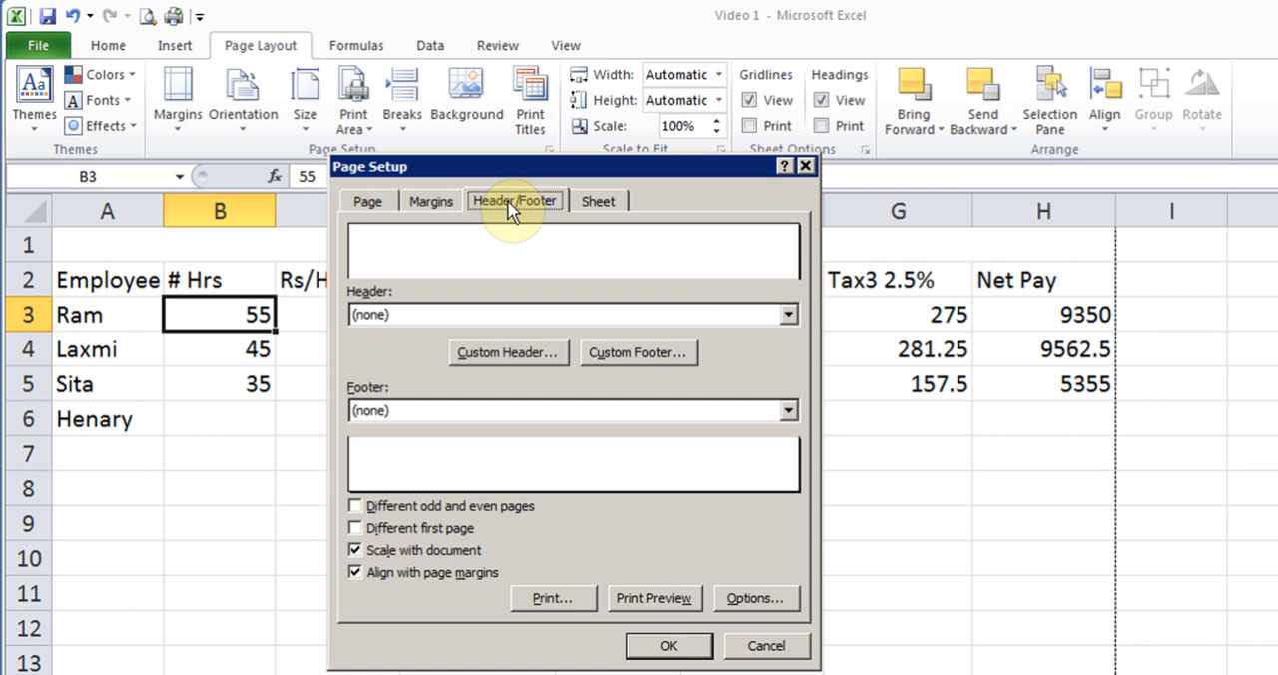
{"action": "left_click", "coordinate": [787, 315]}
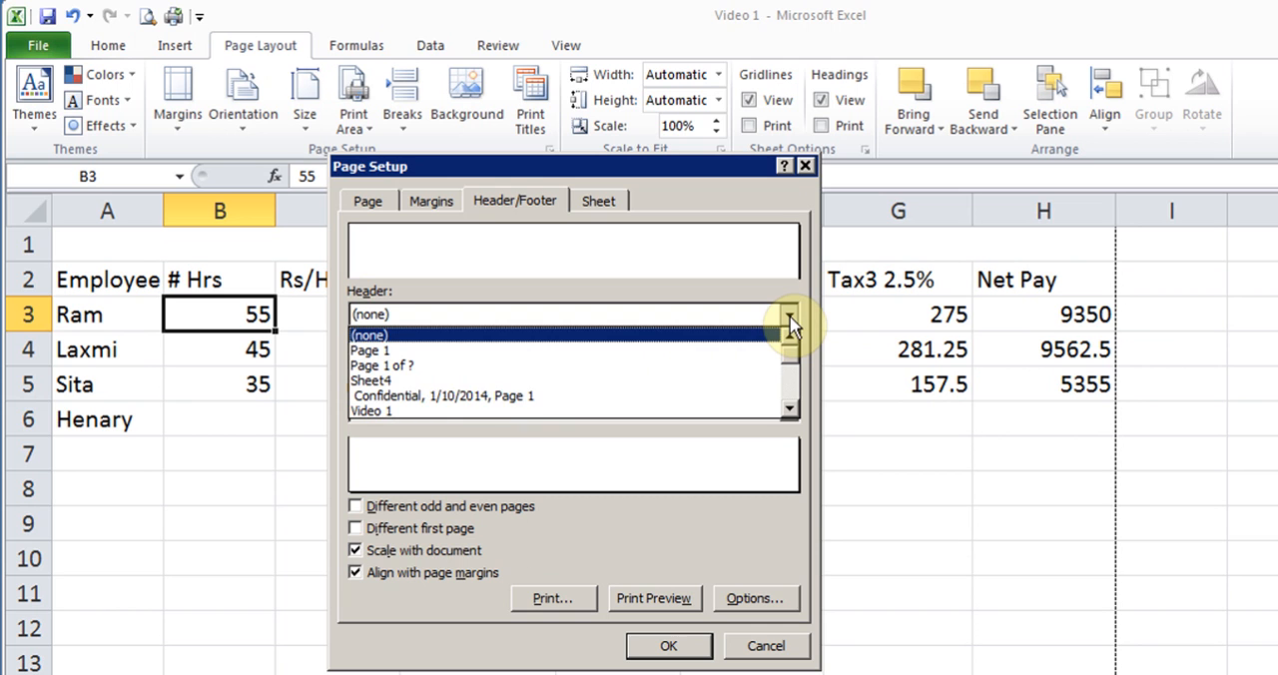
{"action": "left_click", "coordinate": [789, 317]}
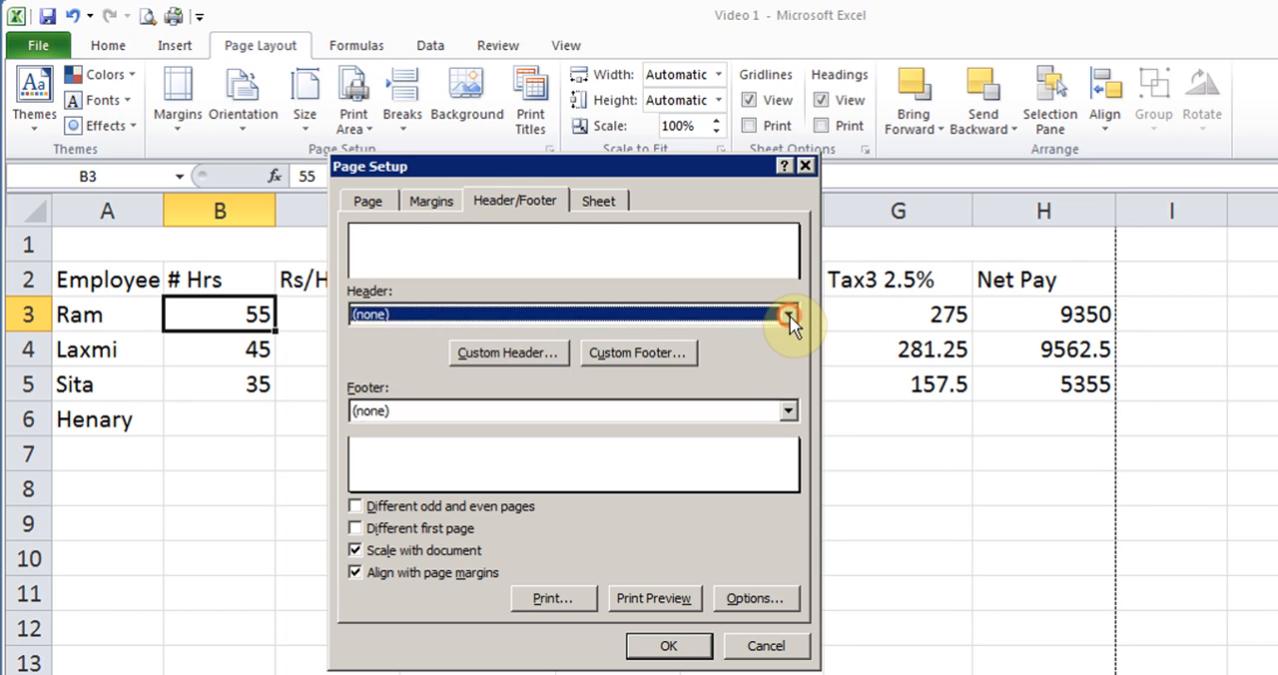
- Create a custom header and enter the person's full name in its center section
{"action": "left_click", "coordinate": [483, 357]}
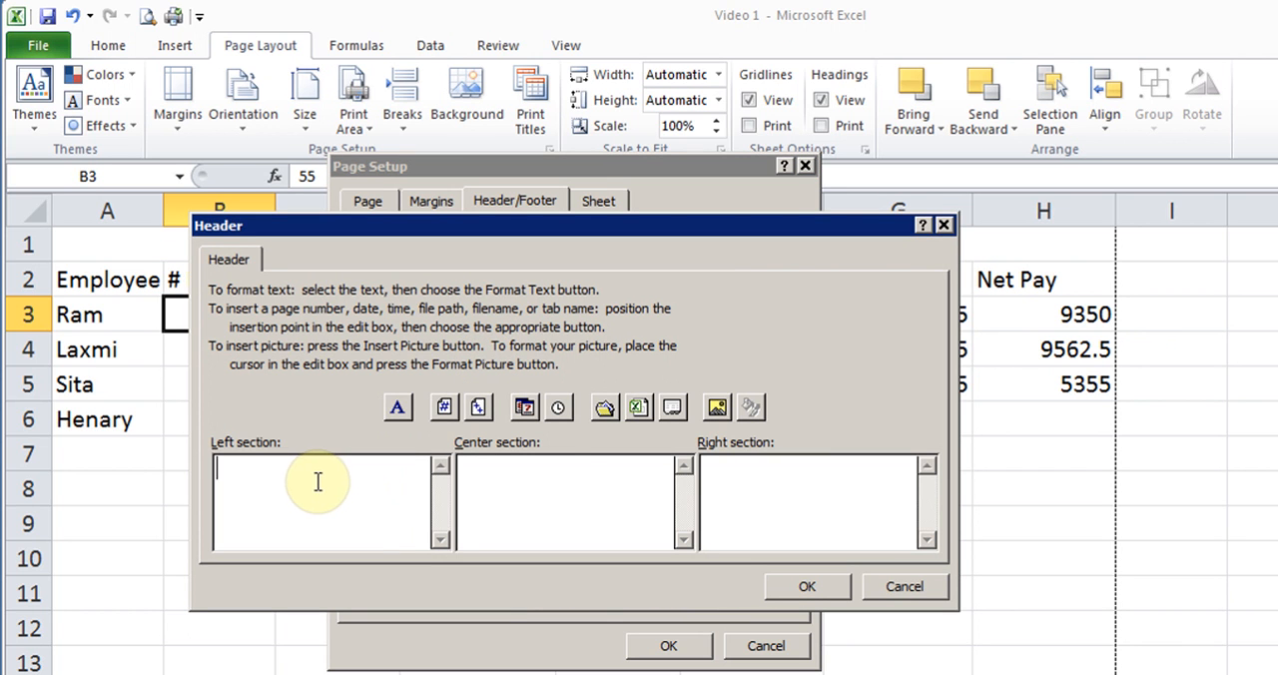
{"action": "left_click", "coordinate": [560, 485]}
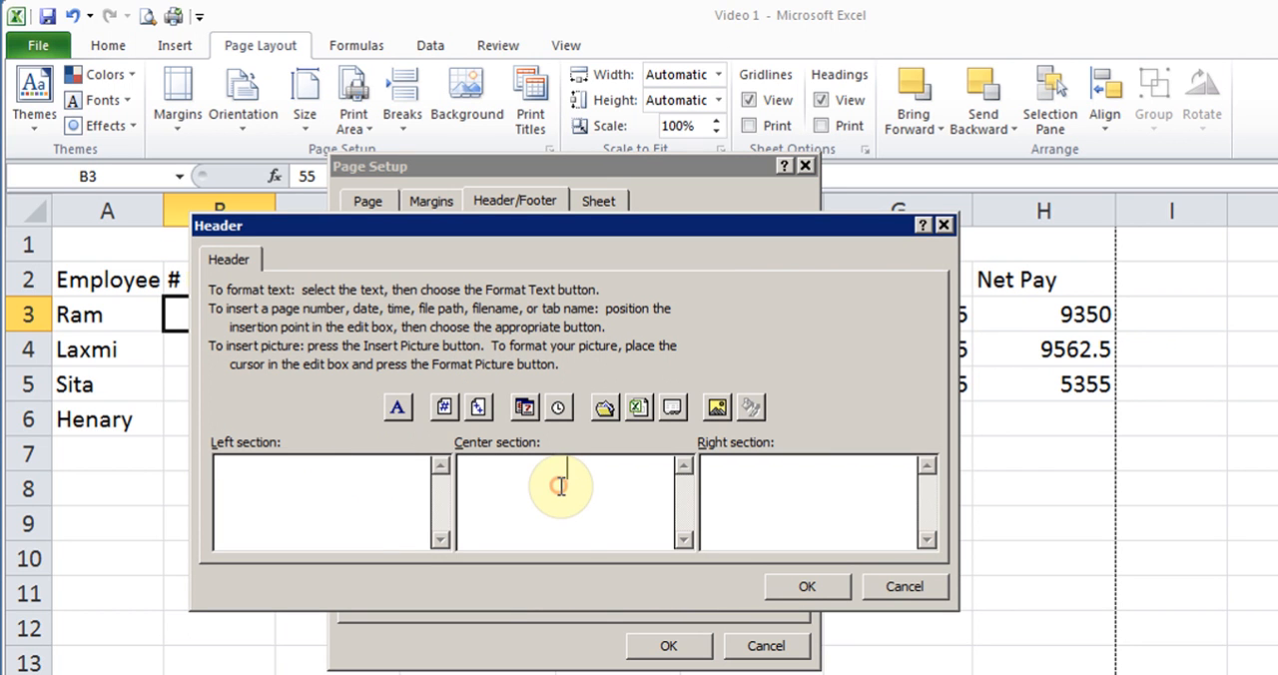
{"action": "left_click", "coordinate": [819, 482]}
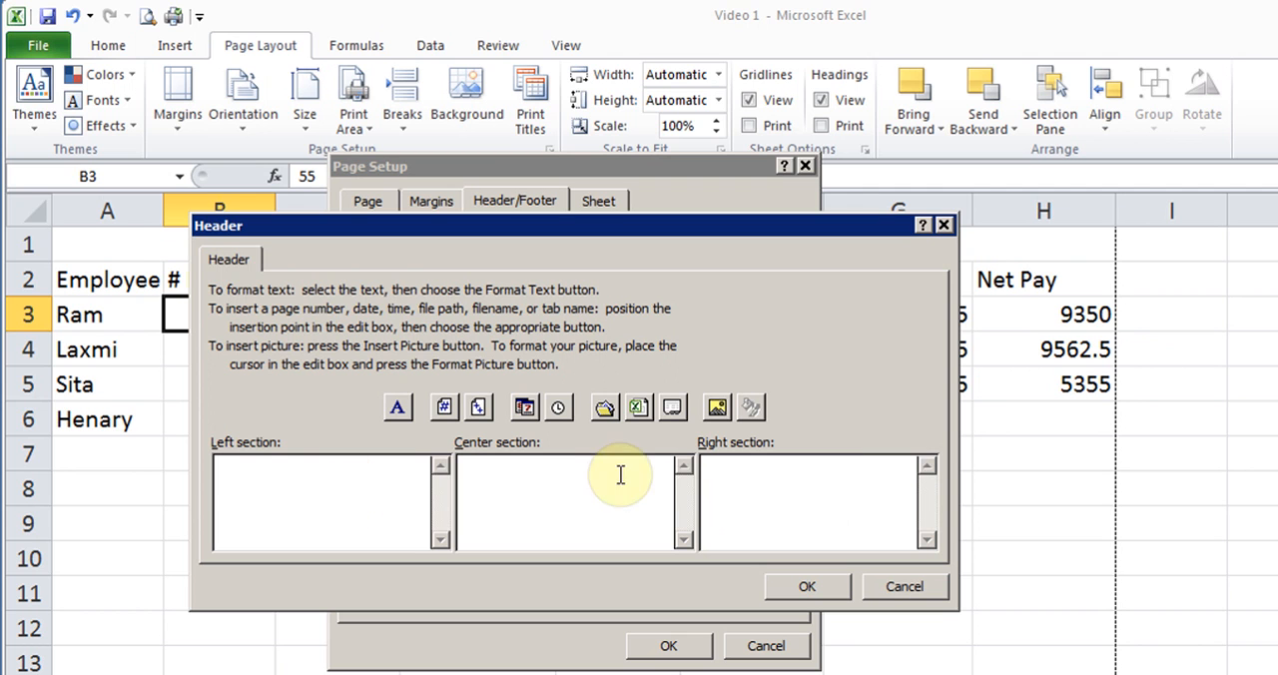
{"action": "left_click", "coordinate": [585, 476]}
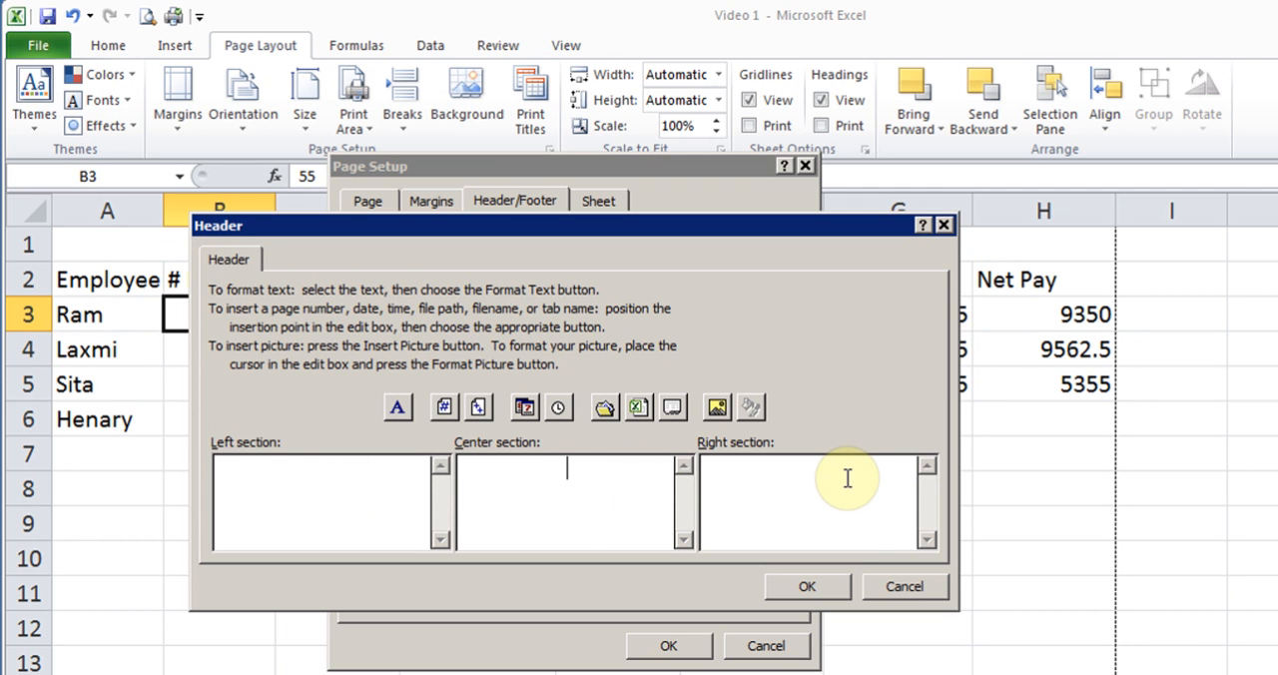
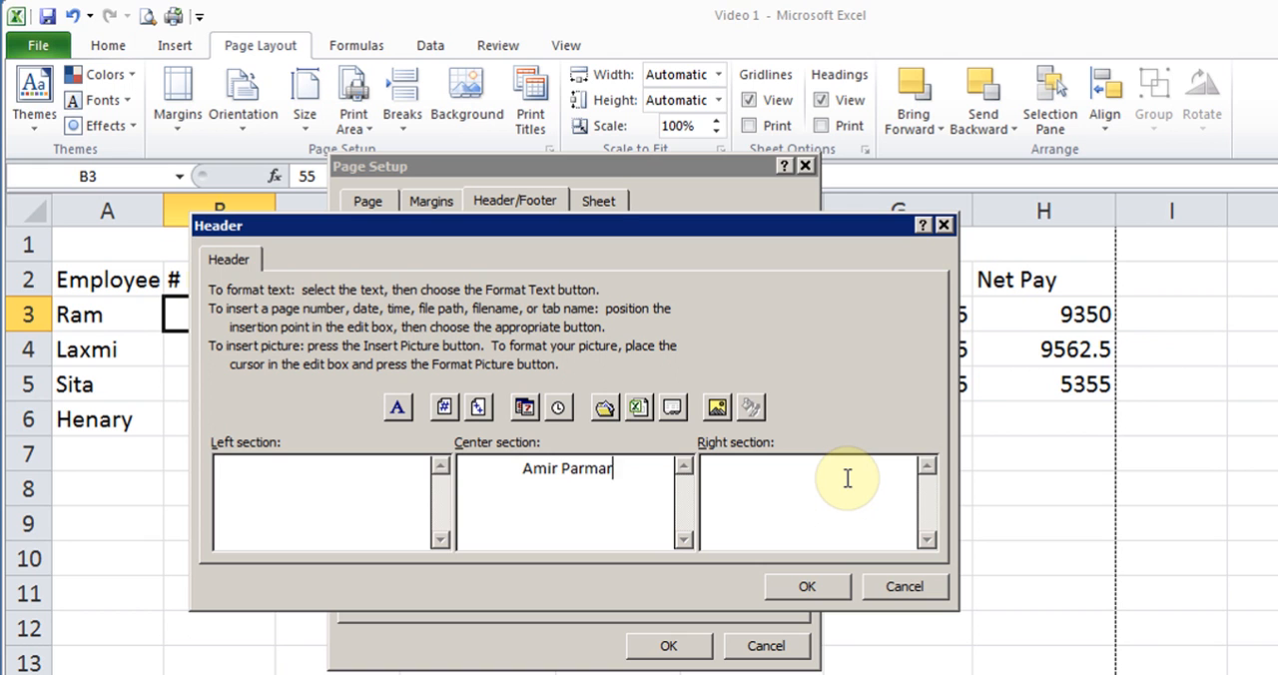
- Insert the time in the header's right section and the date in its left section, apply the header, and preview the printed page
{"action": "left_click", "coordinate": [846, 478]}
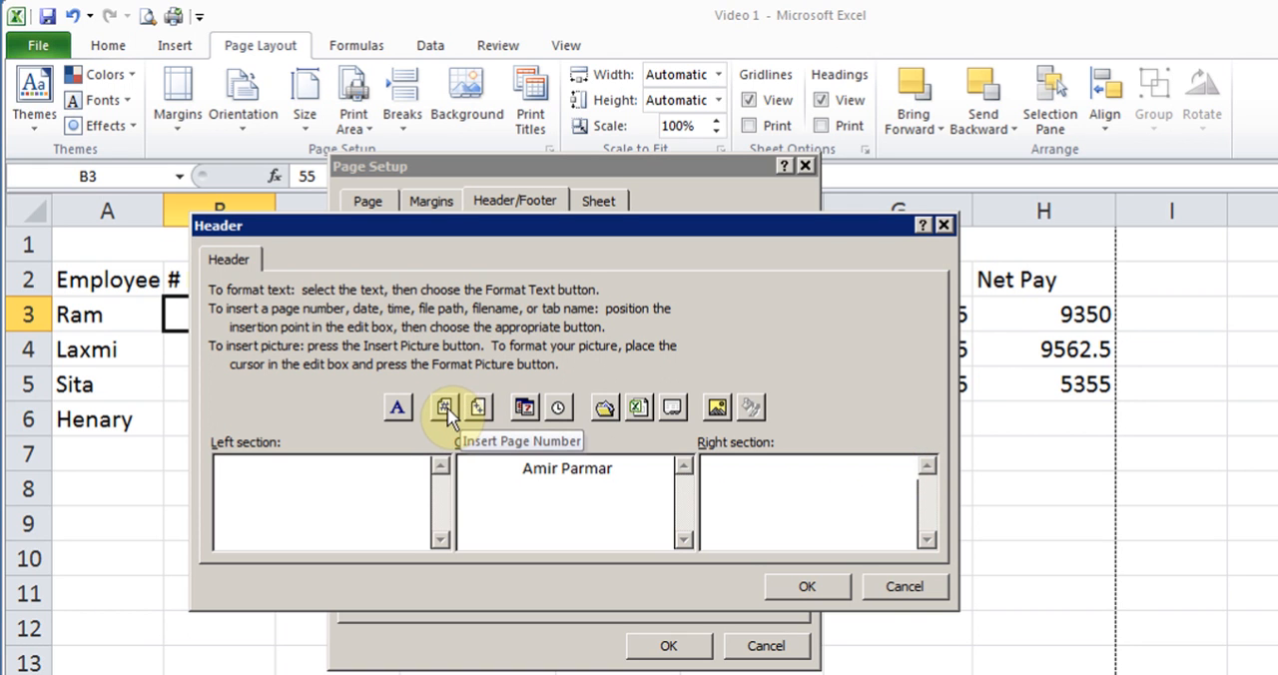
{"action": "left_click", "coordinate": [560, 409]}
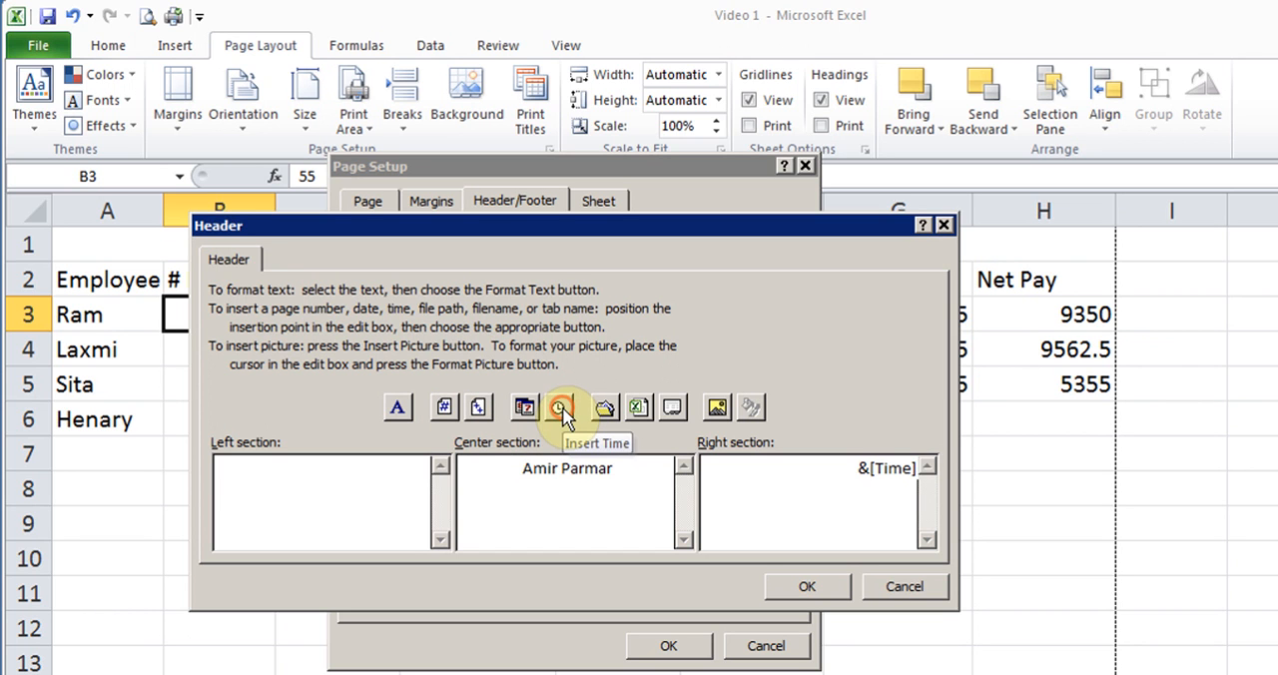
{"action": "left_click", "coordinate": [340, 481]}
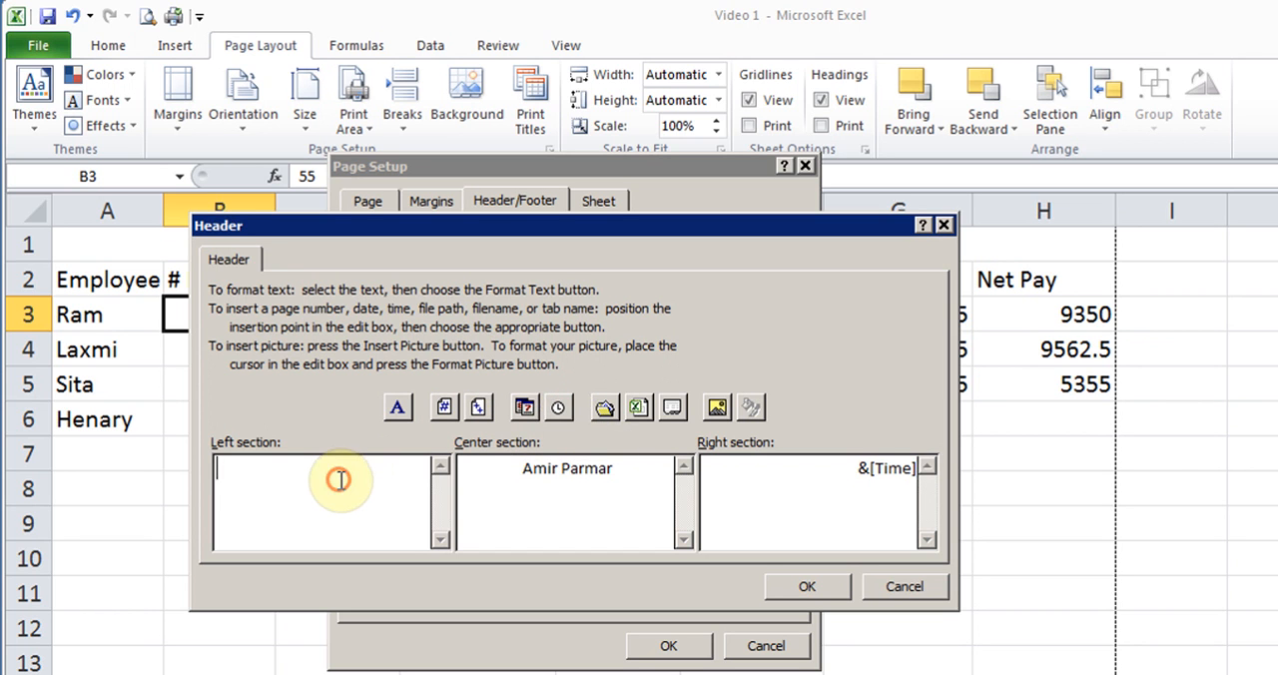
{"action": "left_click", "coordinate": [525, 408]}
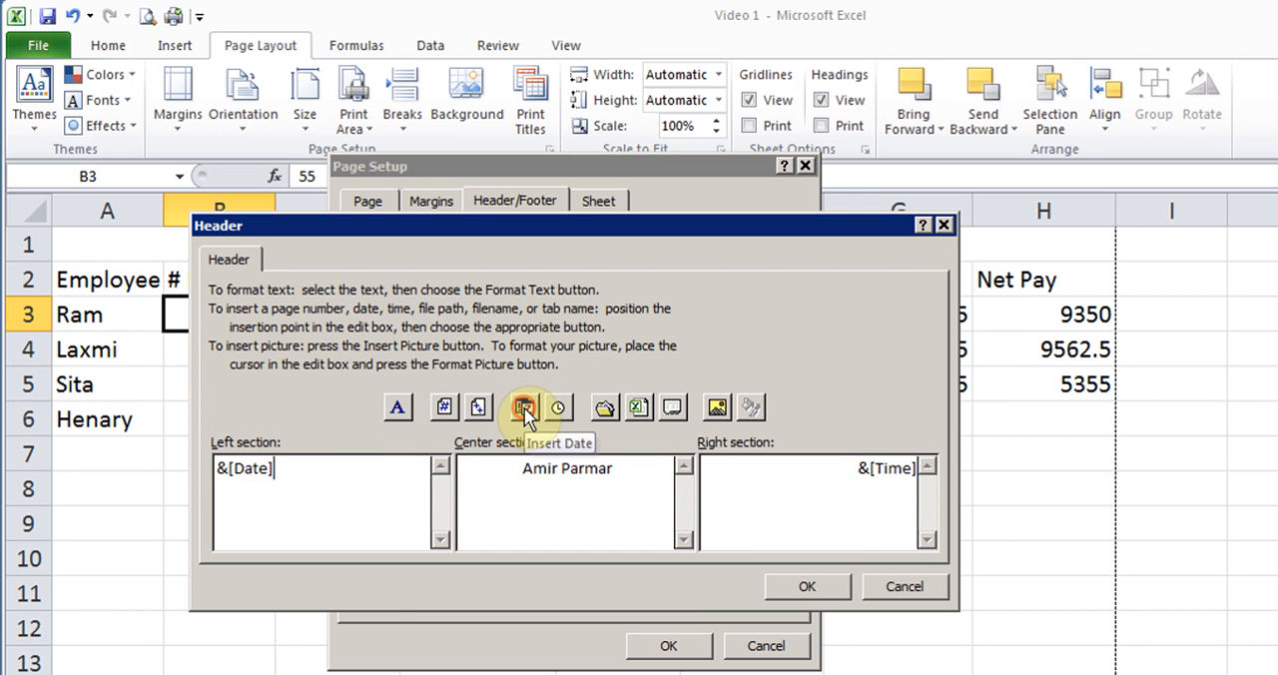
{"action": "left_click", "coordinate": [804, 585]}
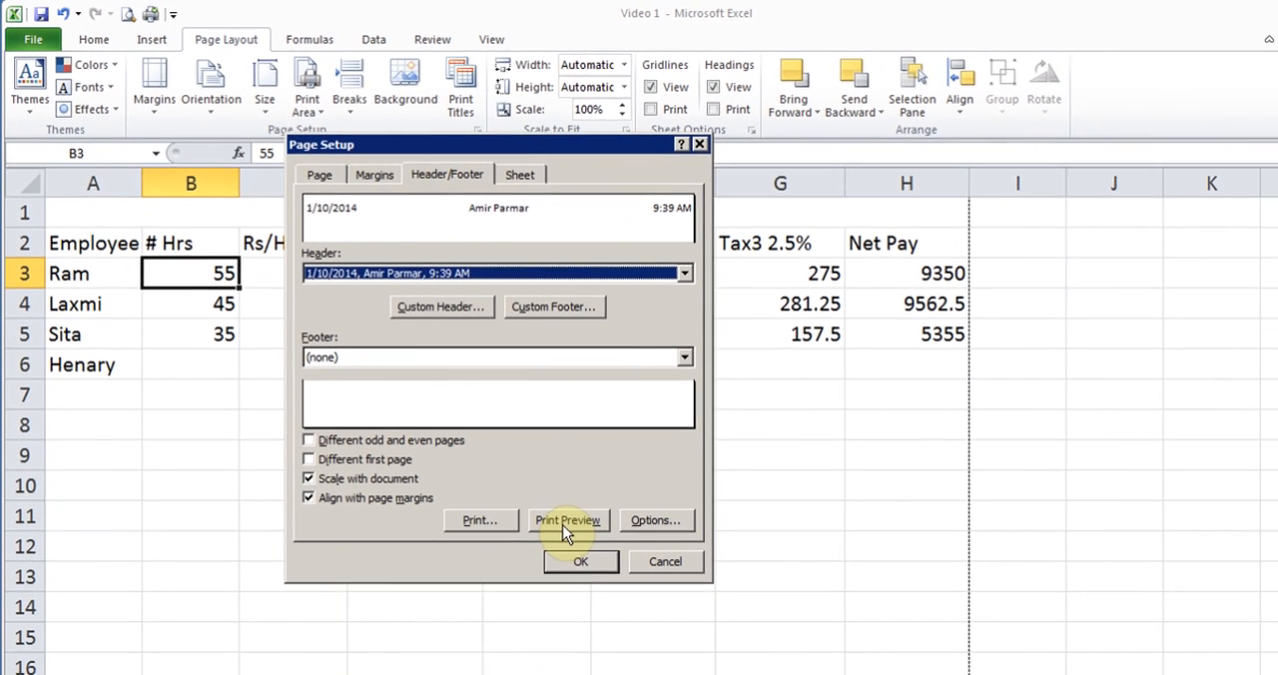
{"action": "left_click", "coordinate": [649, 600]}
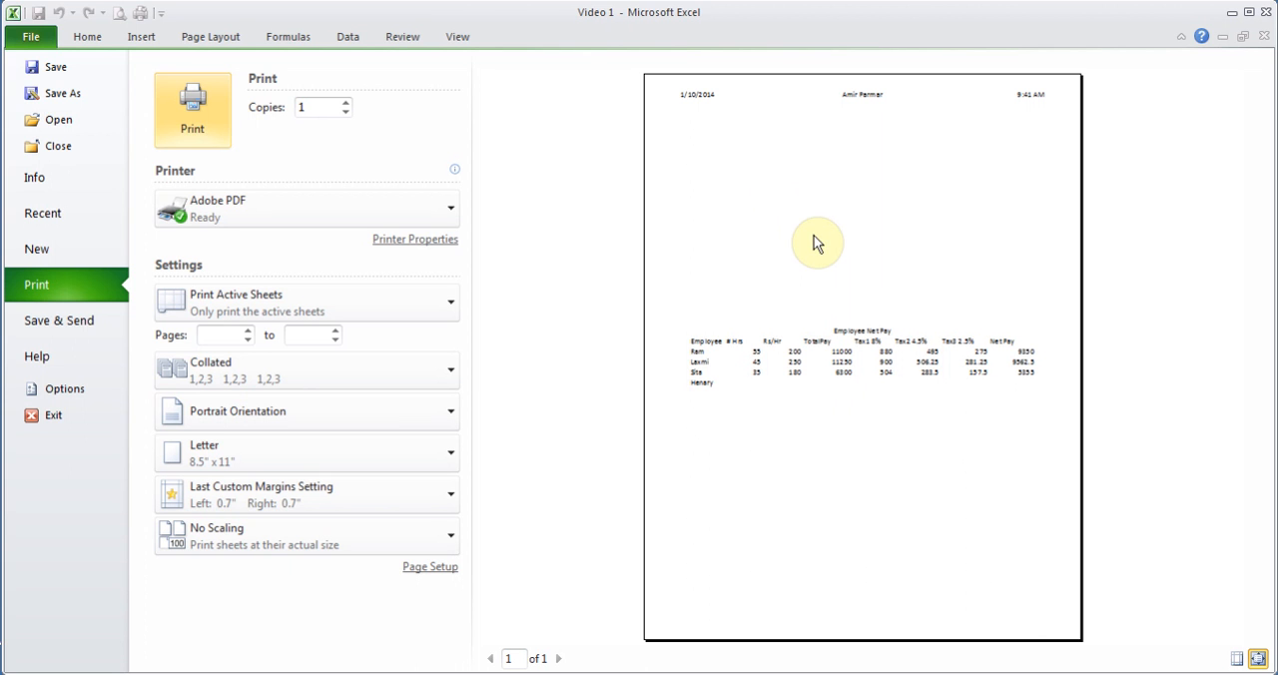
- Review the custom header's left, center and right sections in the page setup
{"action": "left_click", "coordinate": [803, 148]}
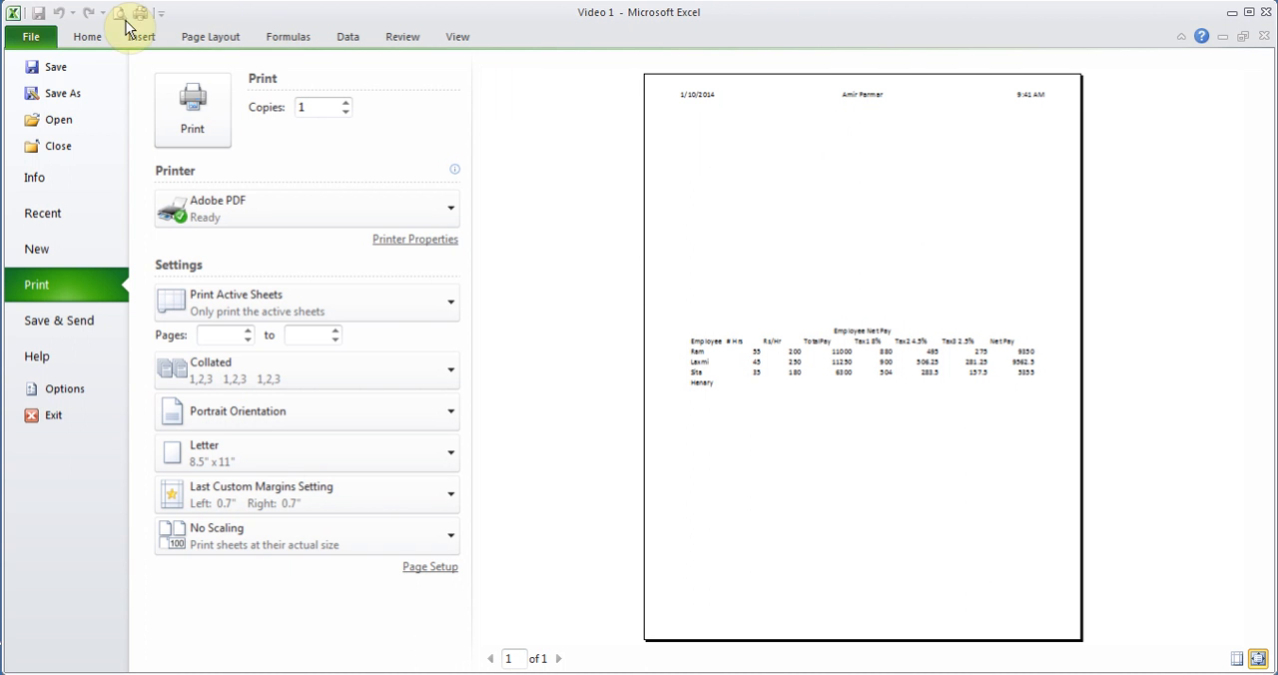
{"action": "left_click", "coordinate": [76, 35]}
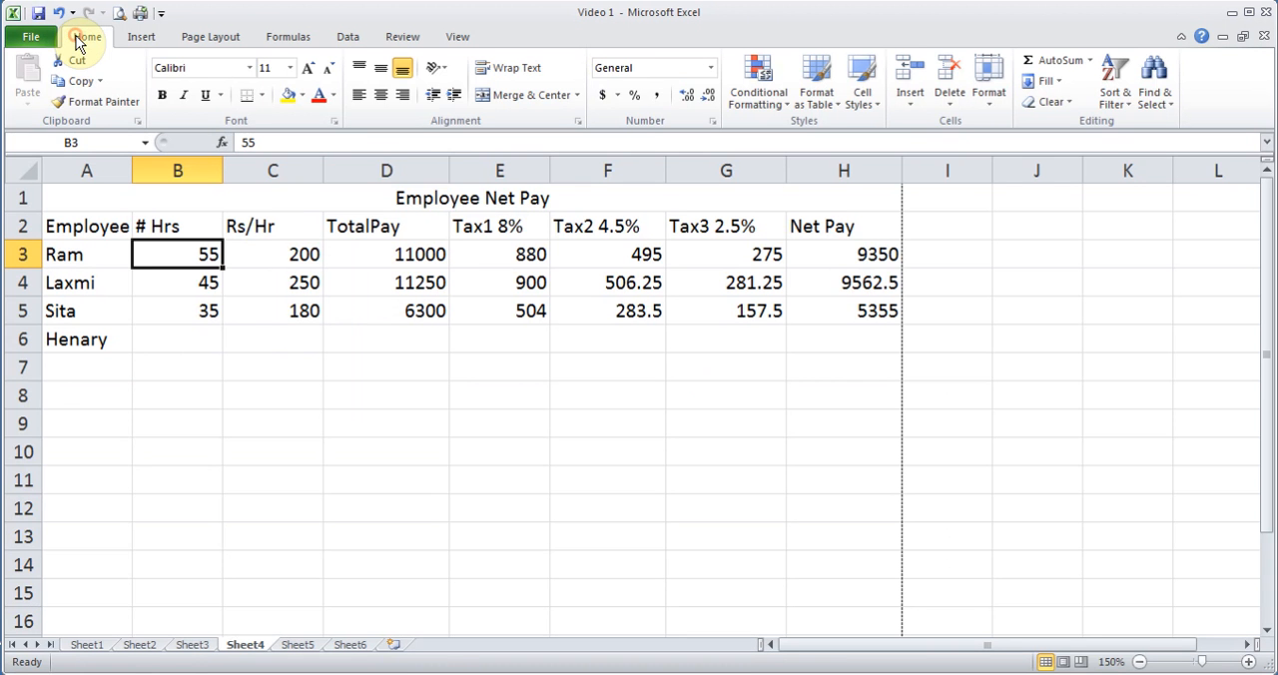
{"action": "left_click", "coordinate": [230, 37]}
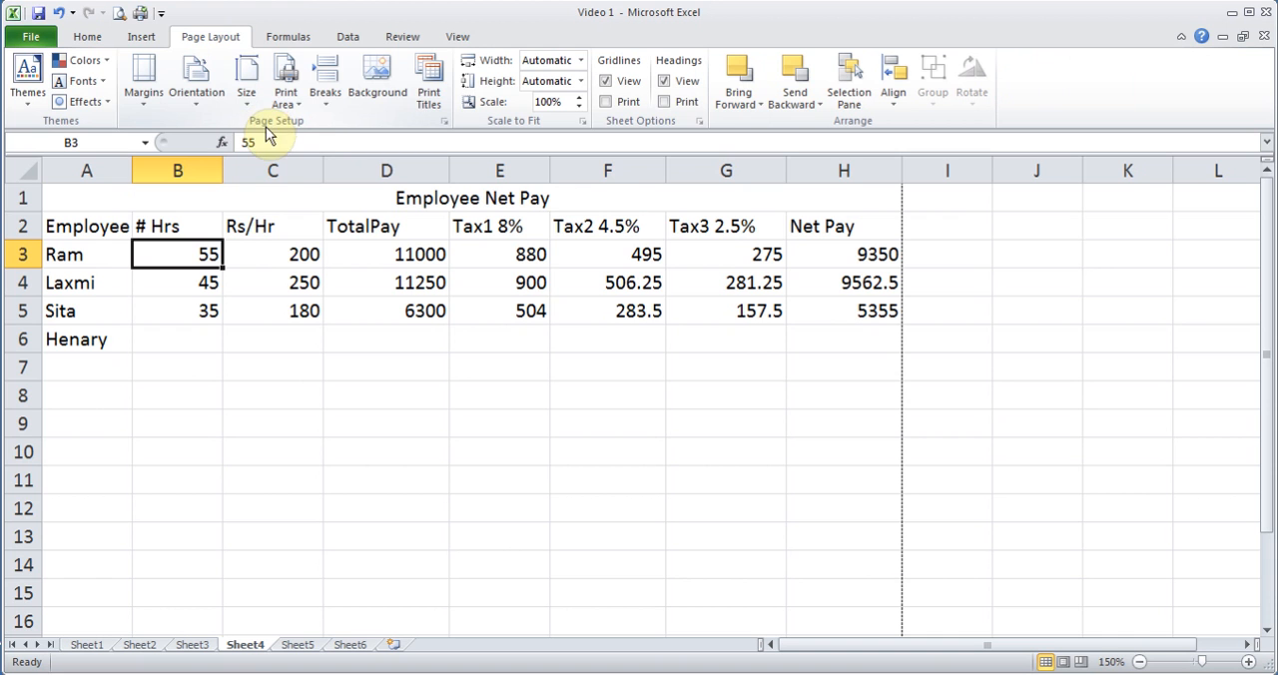
{"action": "left_click", "coordinate": [443, 123]}
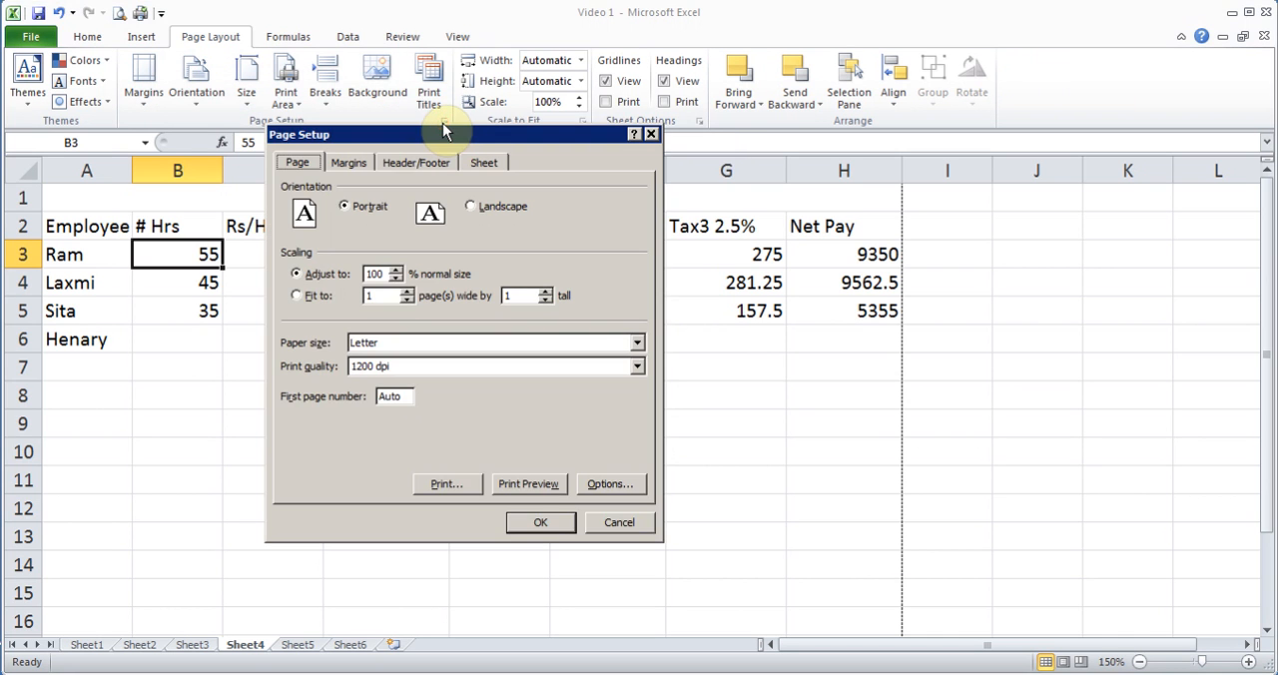
{"action": "left_click", "coordinate": [409, 168]}
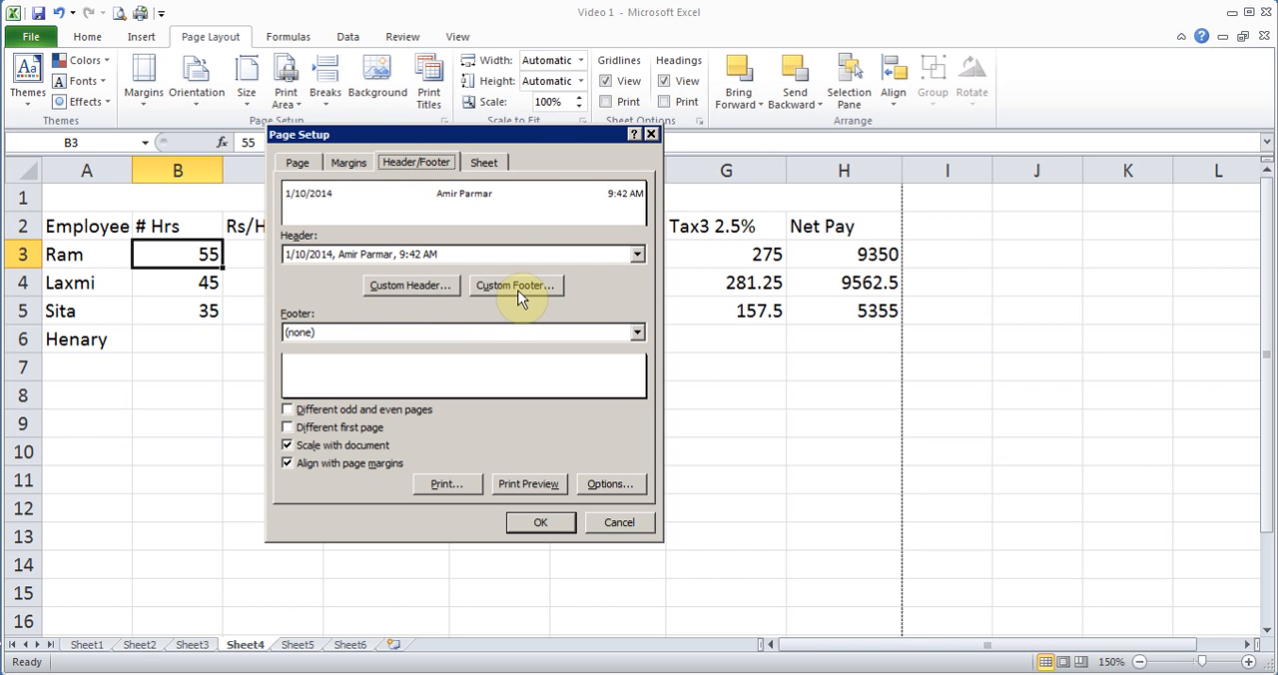
{"action": "left_click", "coordinate": [414, 283]}
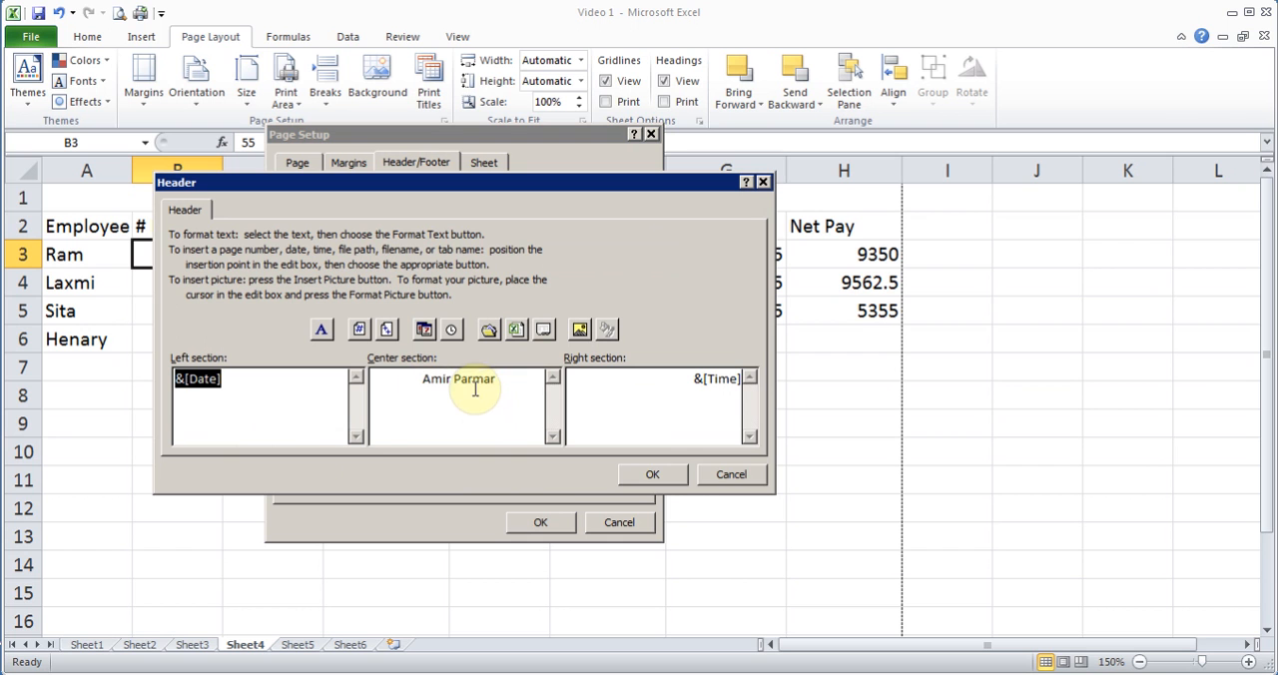
{"action": "left_click", "coordinate": [651, 476]}
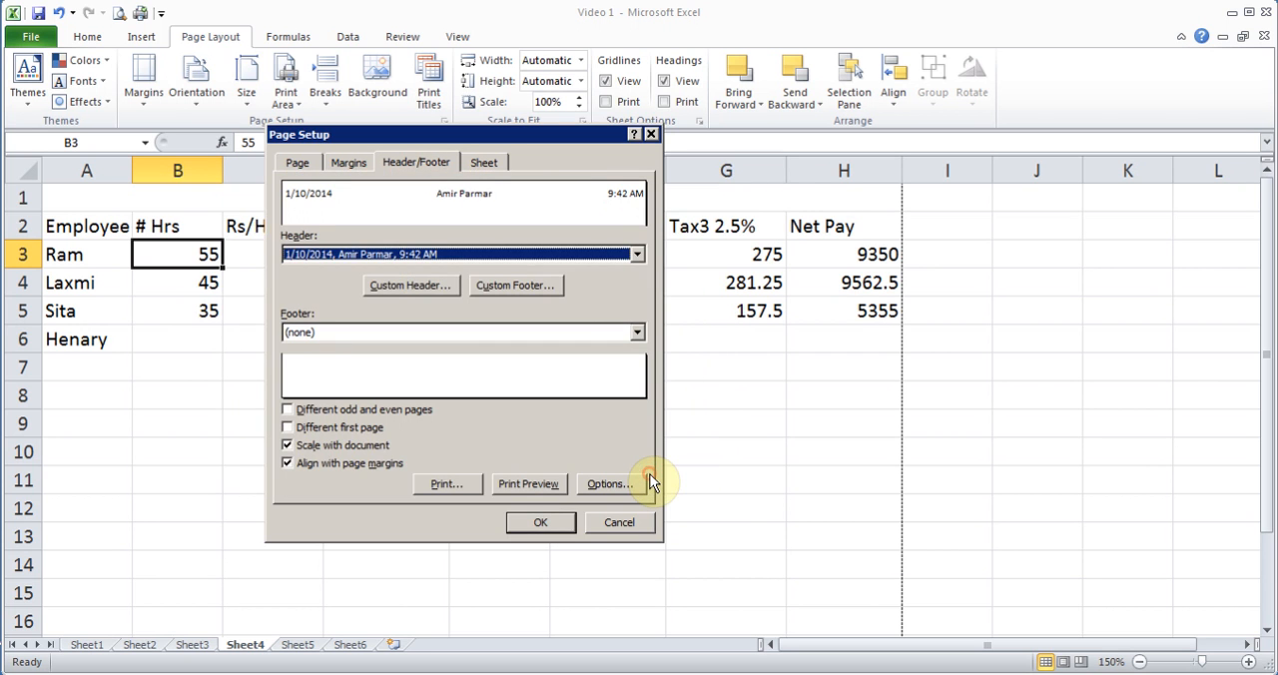
- Preview the printed page and turn on gridline printing in the sheet options of the page setup
{"action": "left_click", "coordinate": [483, 163]}
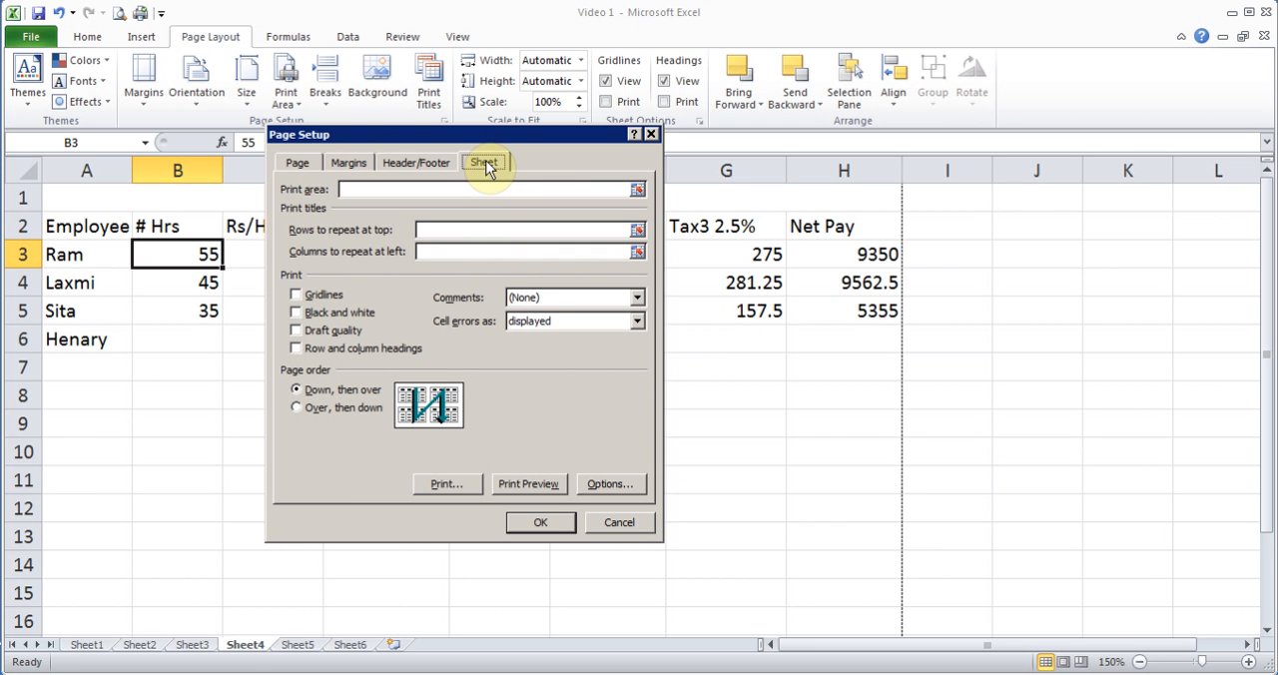
{"action": "left_click", "coordinate": [526, 483]}
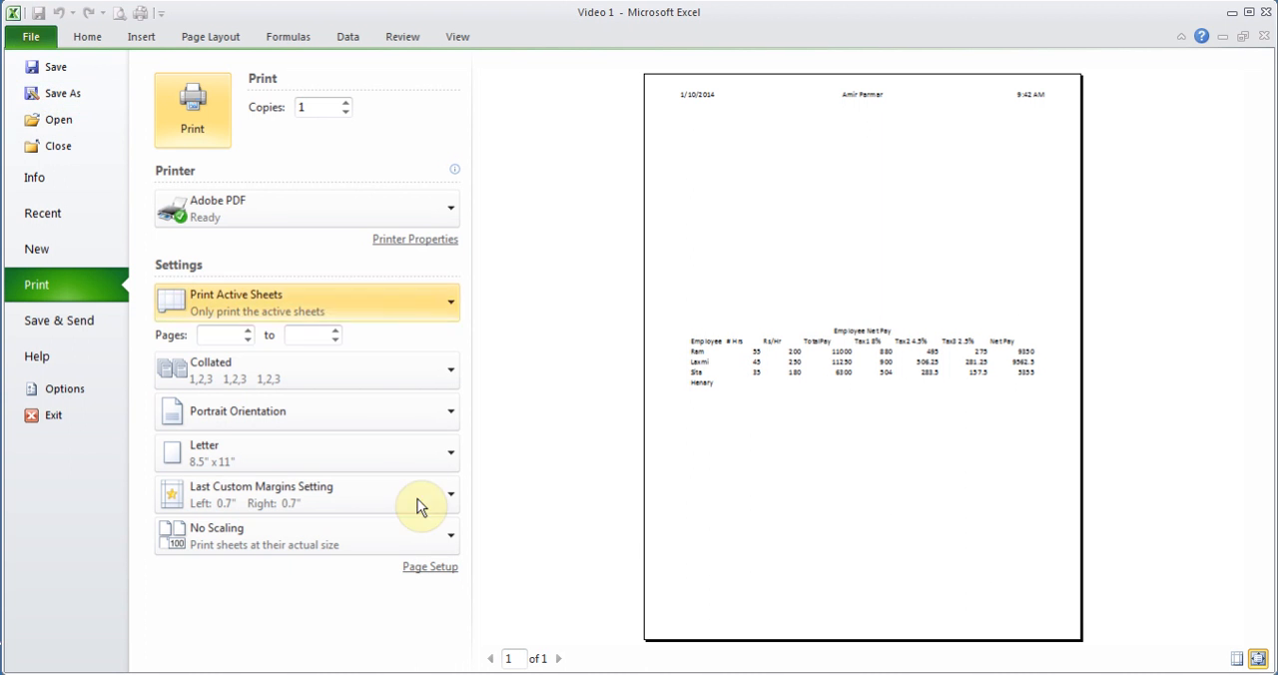
{"action": "left_click", "coordinate": [430, 567]}
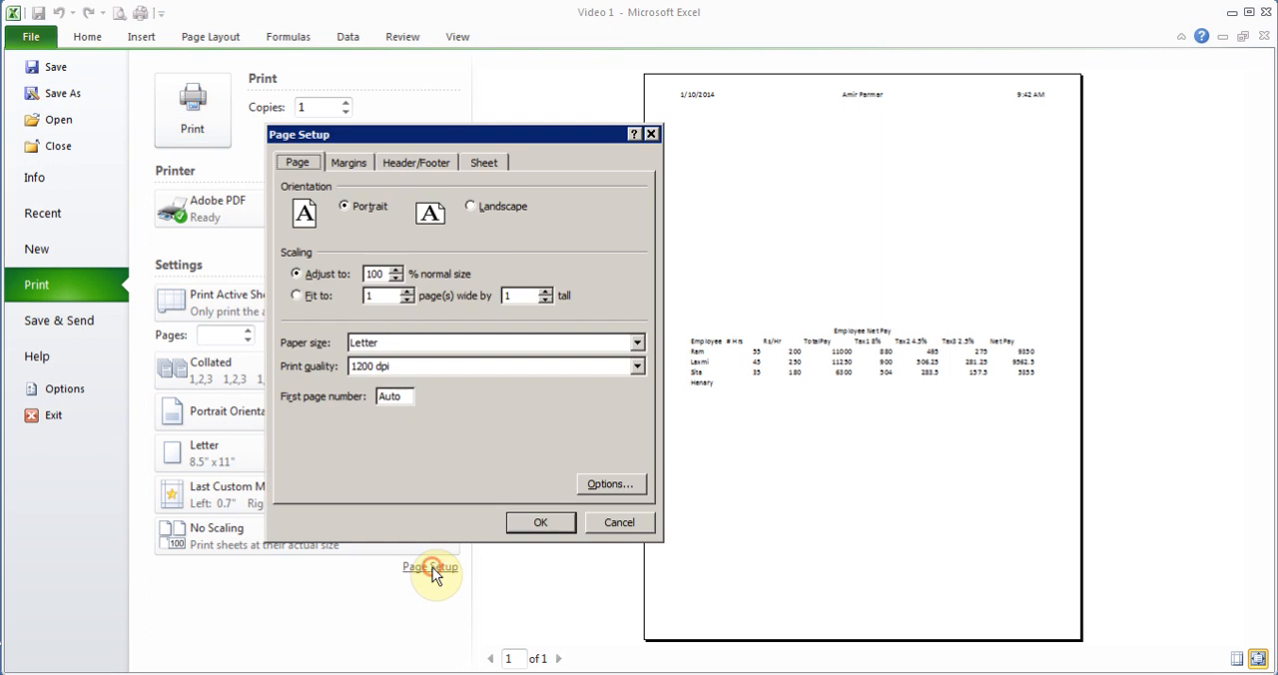
{"action": "left_click", "coordinate": [490, 164]}
{"action": "left_click", "coordinate": [314, 296]}
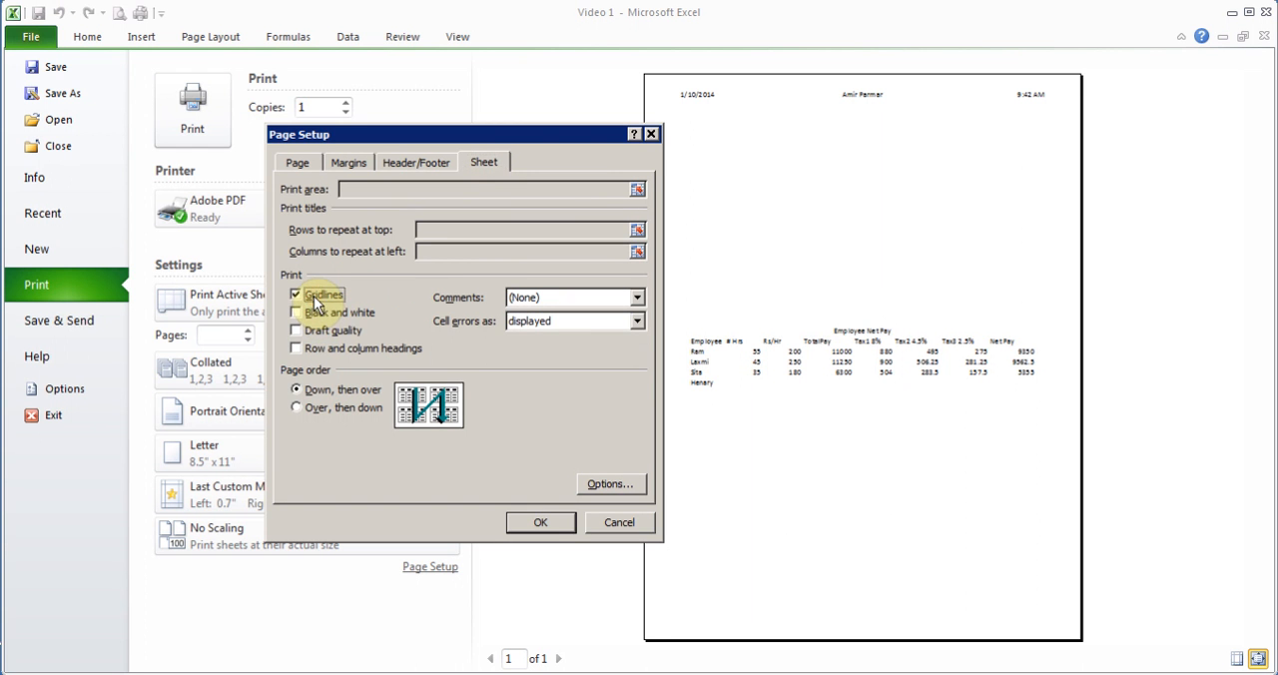
{"action": "left_click", "coordinate": [540, 522]}
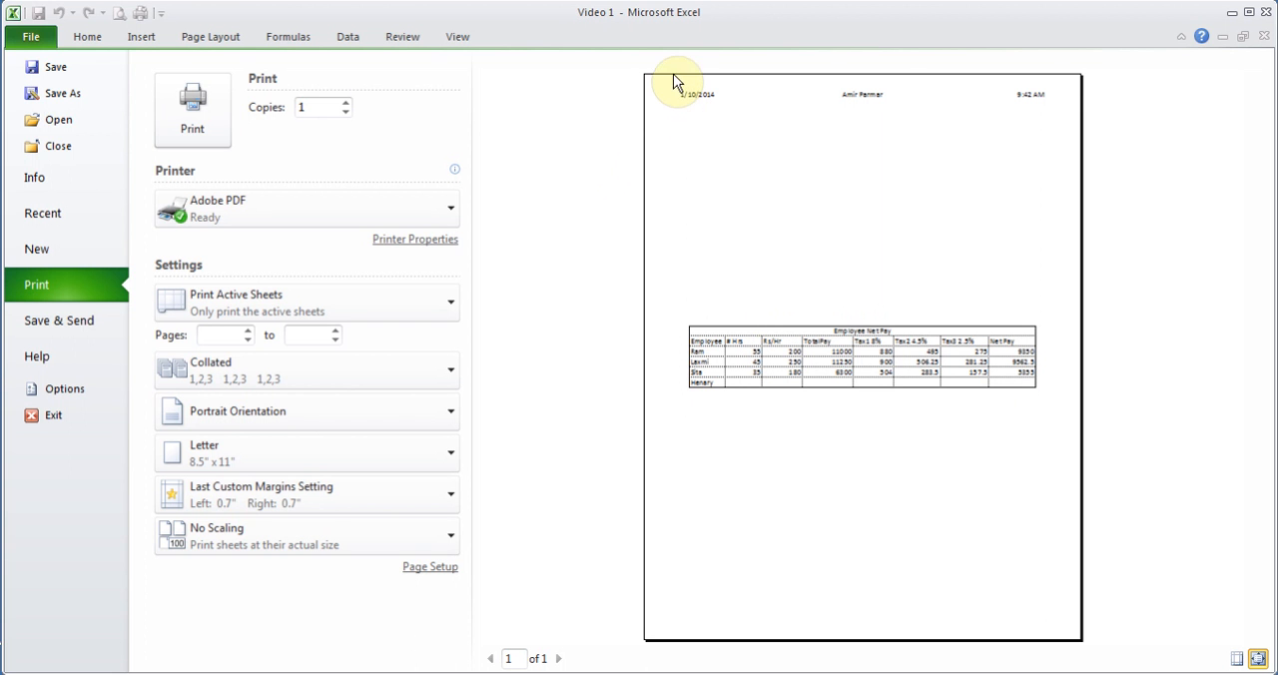
- Set the employee data in A3:H5 as the print area and preview the printed page
{"action": "left_click", "coordinate": [87, 34]}
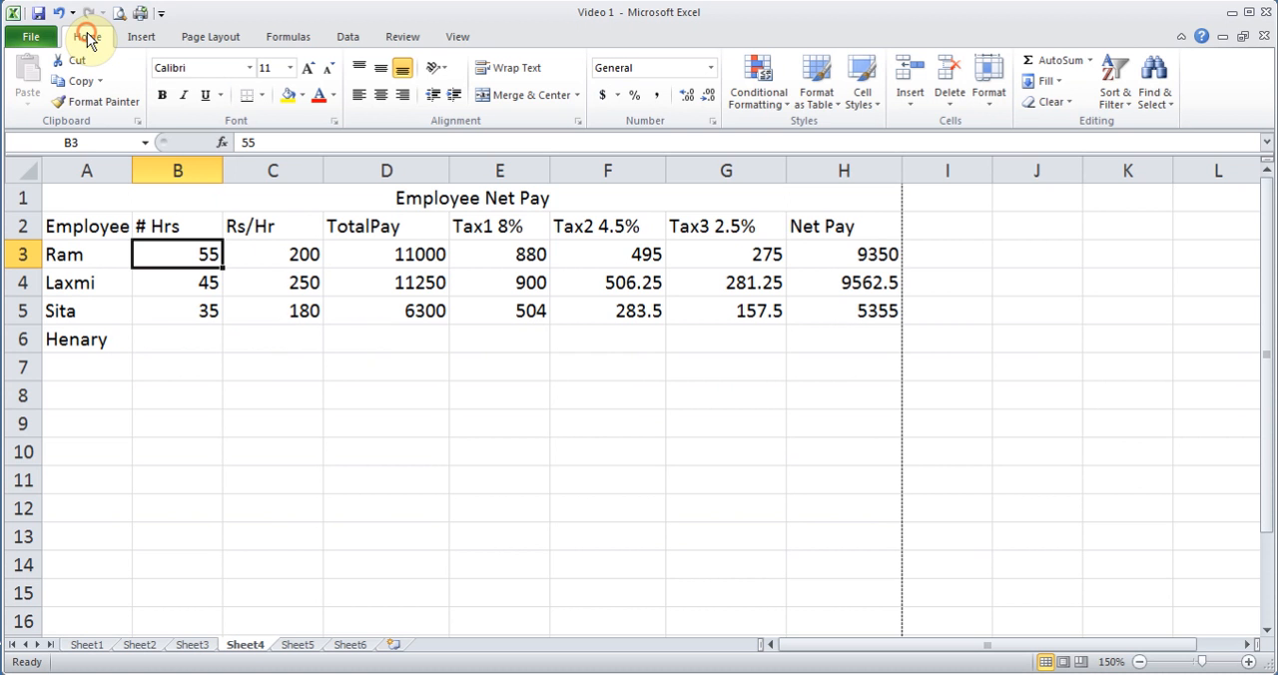
{"action": "left_click", "coordinate": [205, 38]}
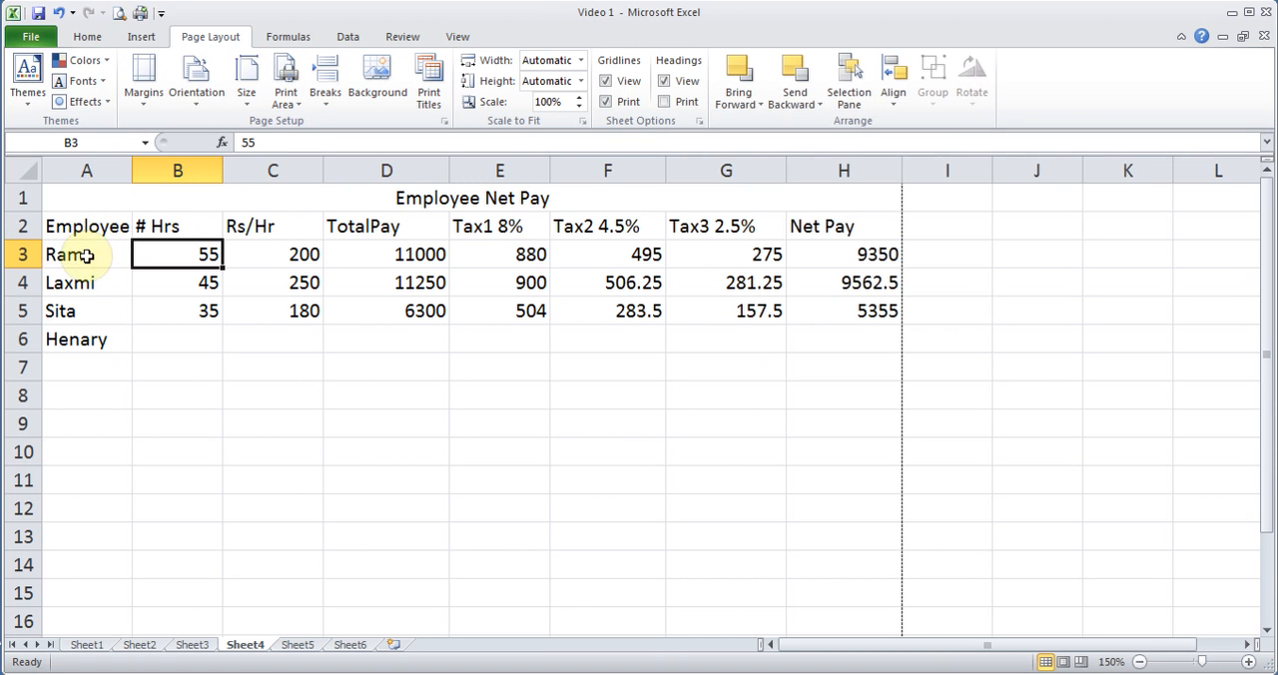
{"action": "left_click_drag", "start_coordinate": [85, 253], "coordinate": [839, 298]}
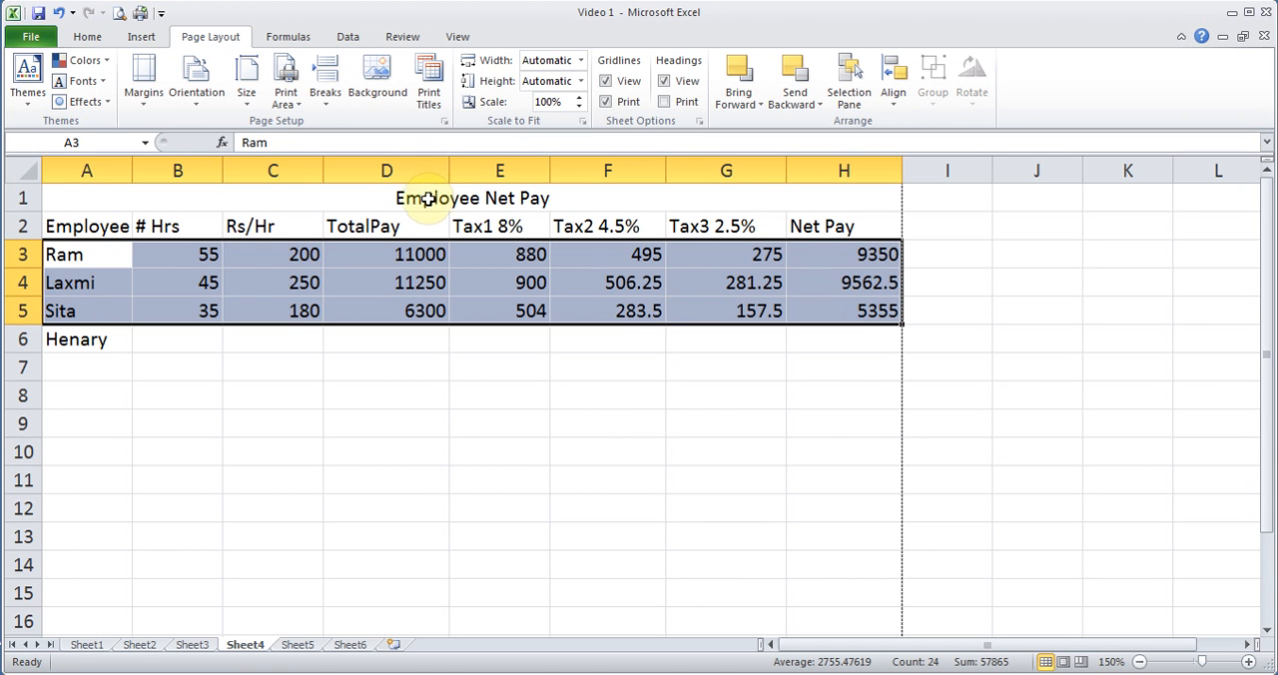
{"action": "left_click", "coordinate": [286, 98]}
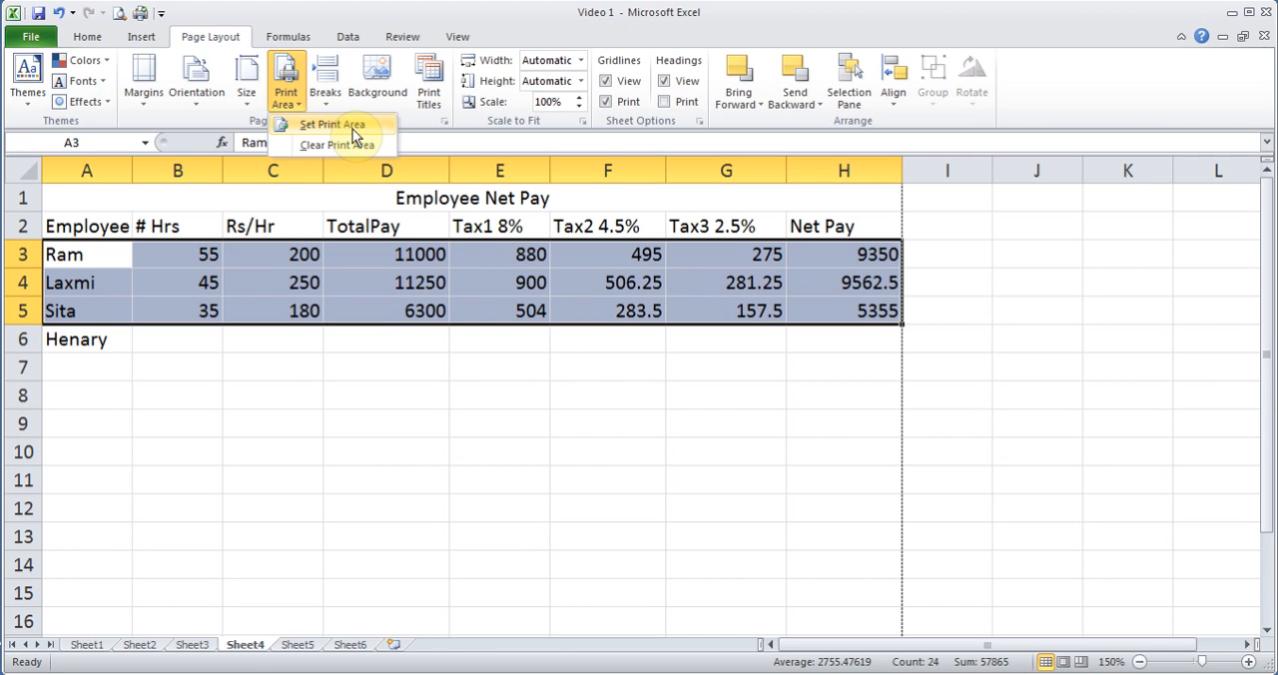
{"action": "left_click", "coordinate": [353, 129]}
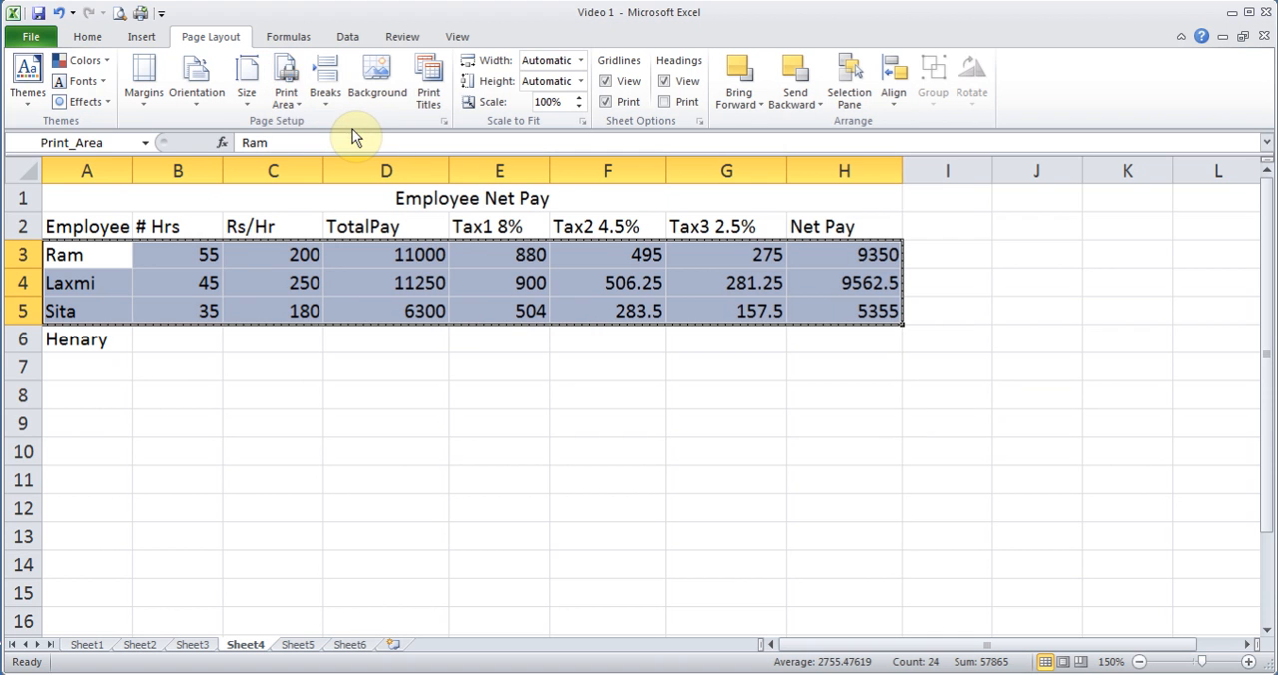
{"action": "left_click", "coordinate": [117, 13]}
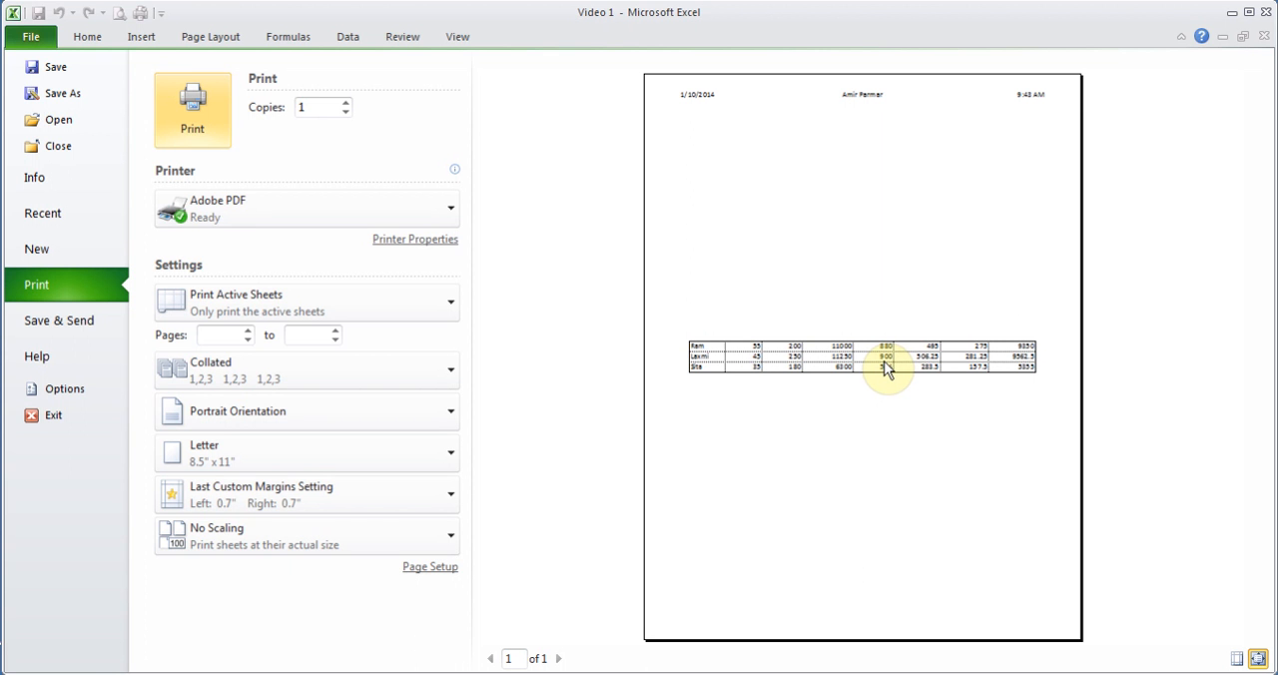
- Clear the print area on Sheet4 and deselect the data range
{"action": "left_click", "coordinate": [218, 40]}
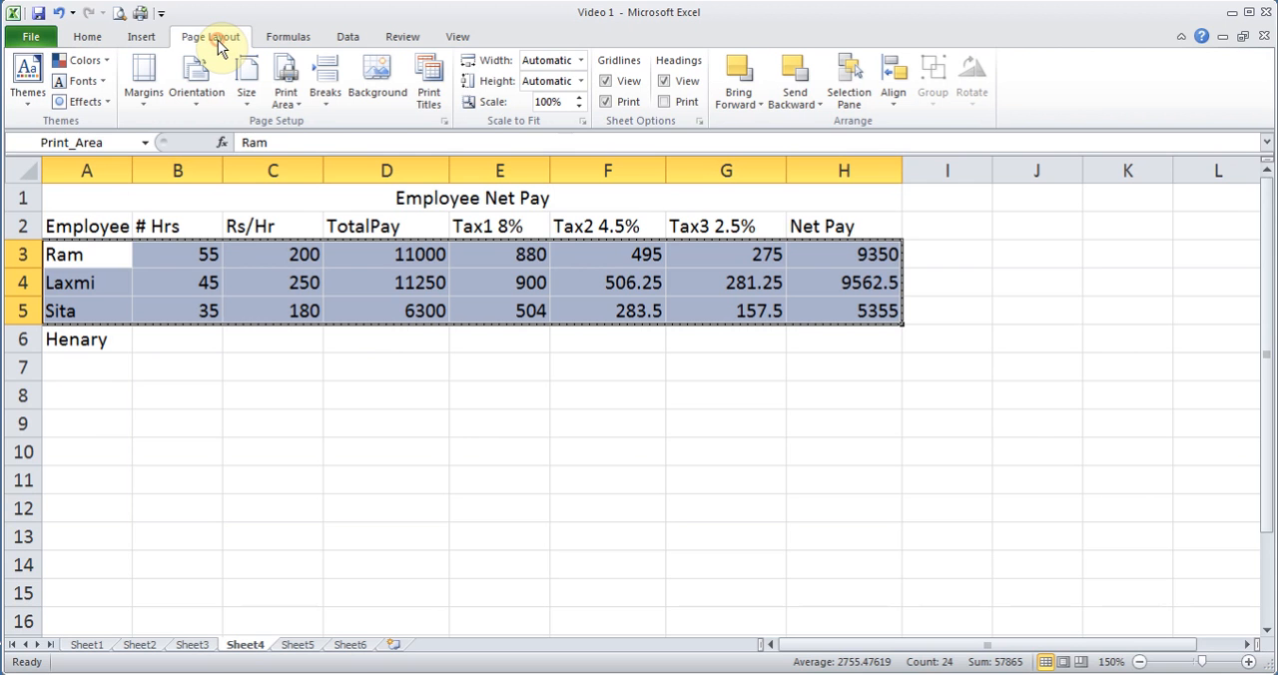
{"action": "left_click", "coordinate": [289, 100]}
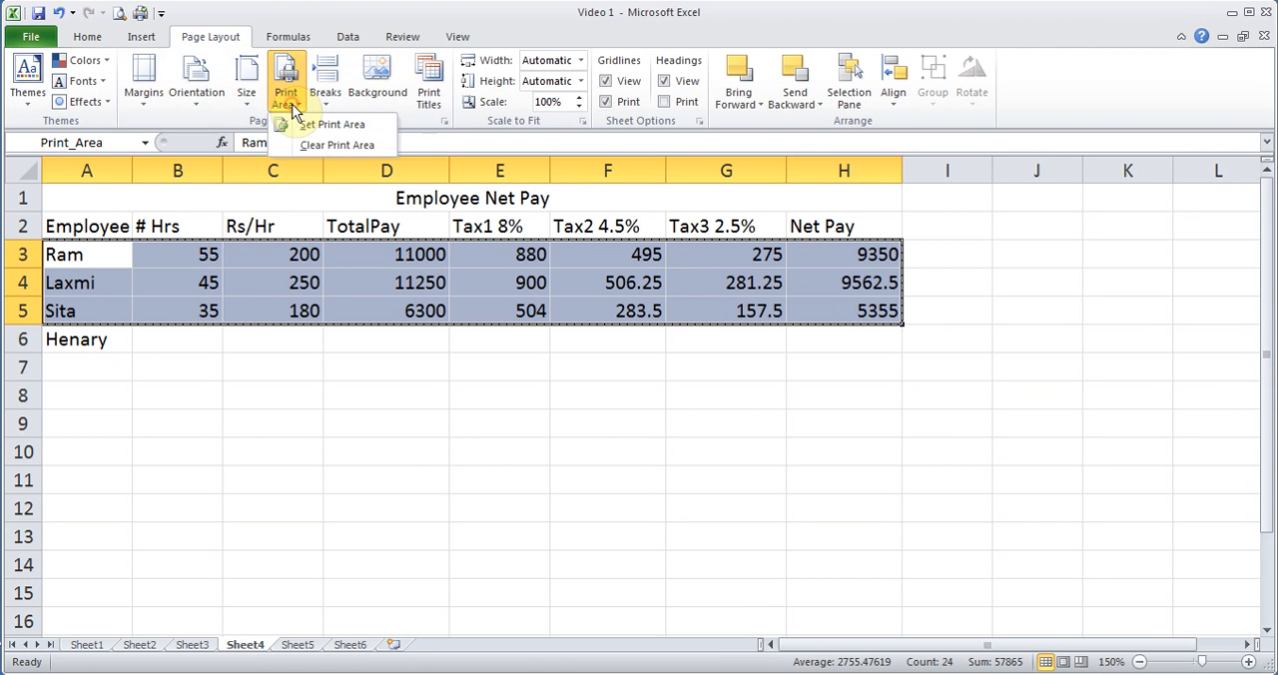
{"action": "left_click", "coordinate": [335, 146]}
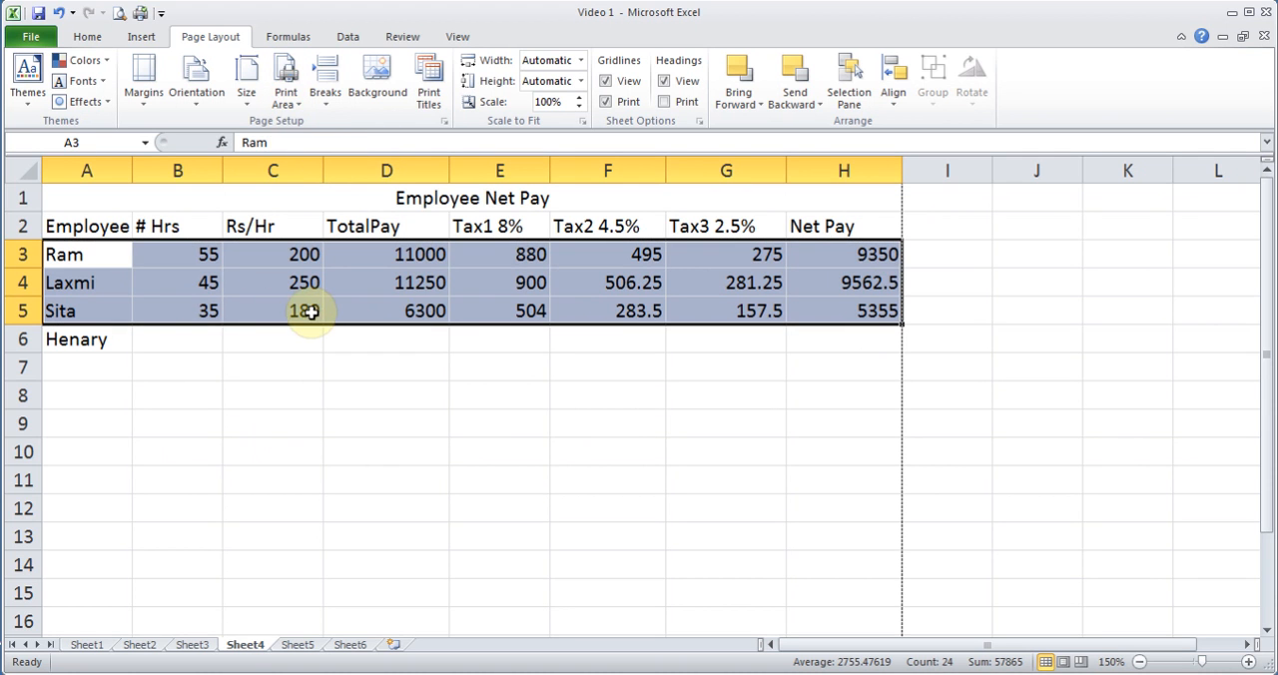
{"action": "left_click", "coordinate": [284, 278]}
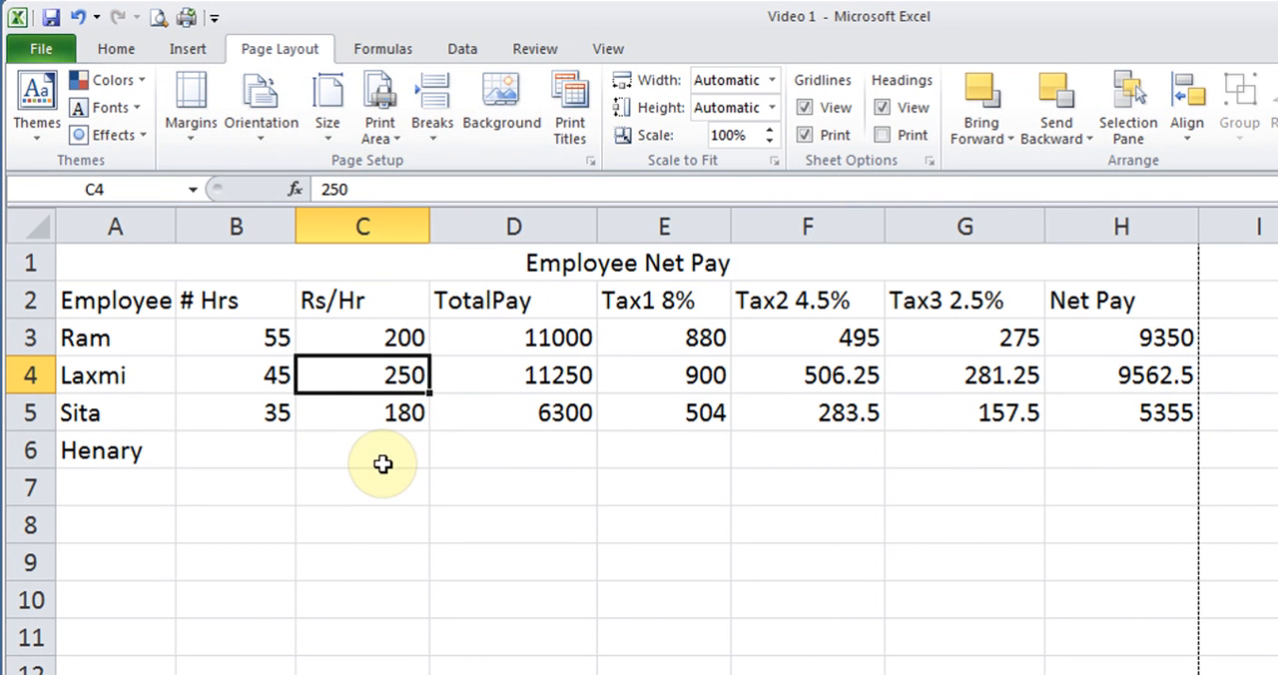
- Delete the entire row 1 containing the merged Employee Net Pay title
{"action": "left_click_drag", "start_coordinate": [147, 345], "coordinate": [1115, 663]}
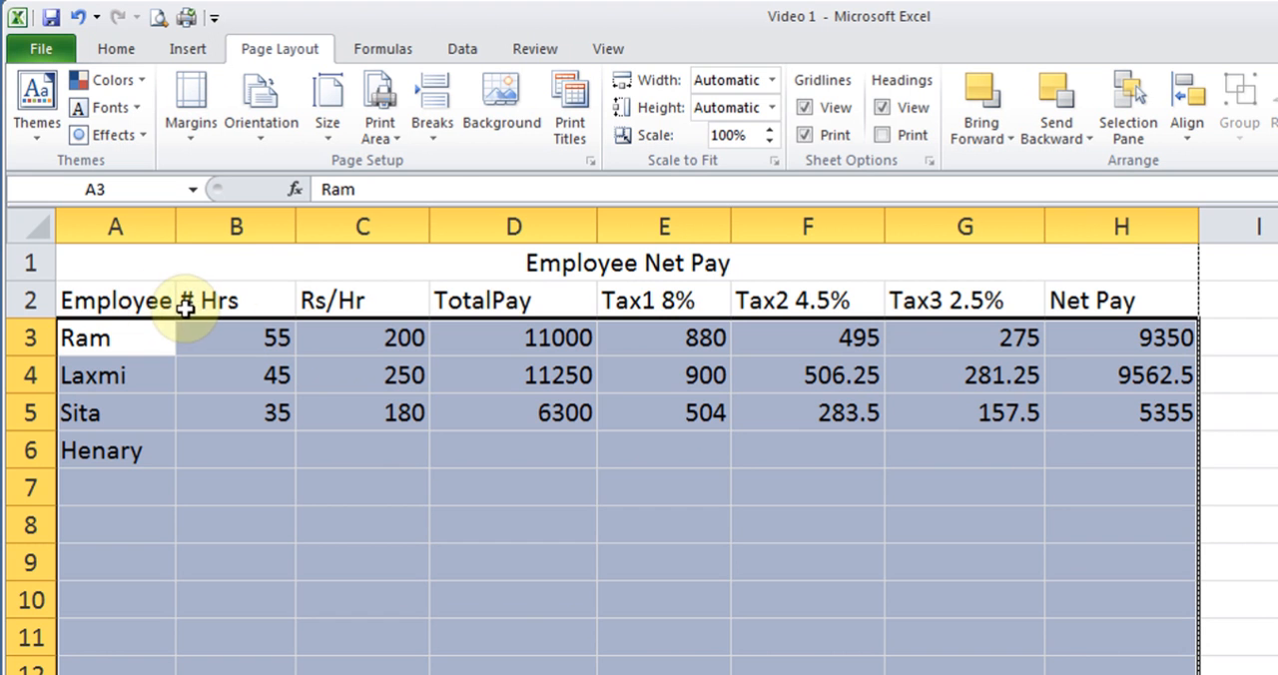
{"action": "left_click", "coordinate": [132, 263]}
{"action": "right_click", "coordinate": [132, 264]}
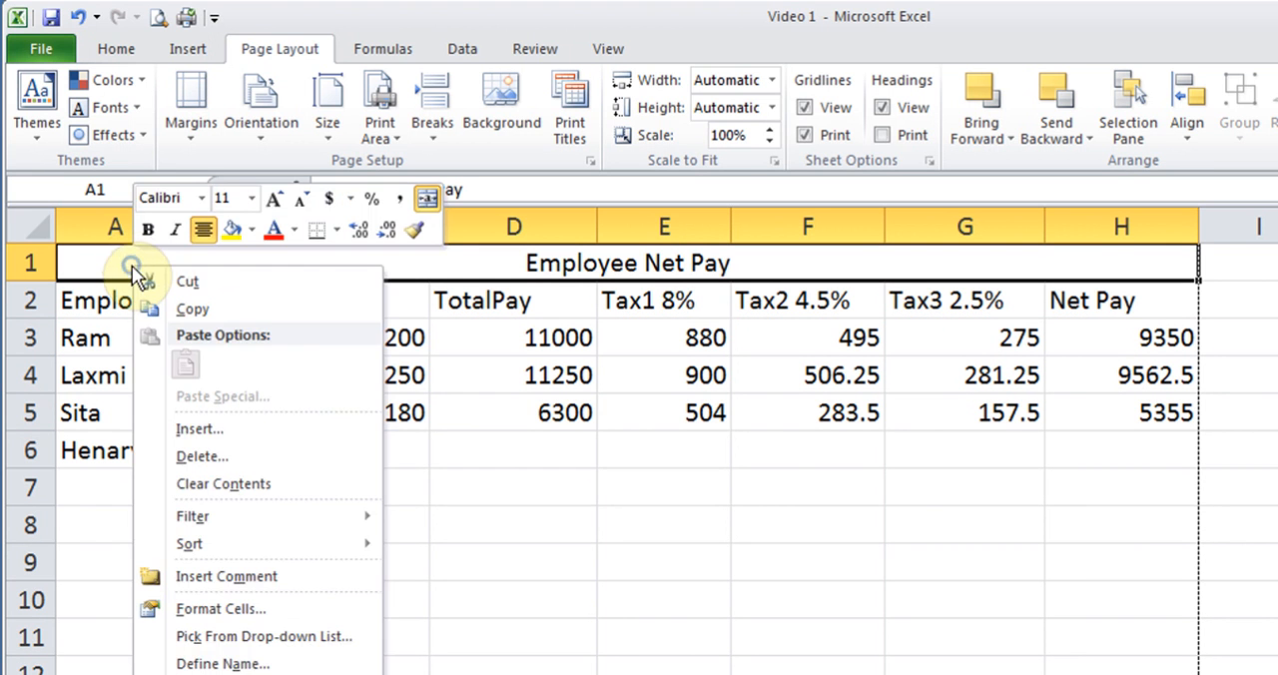
{"action": "left_click", "coordinate": [236, 456]}
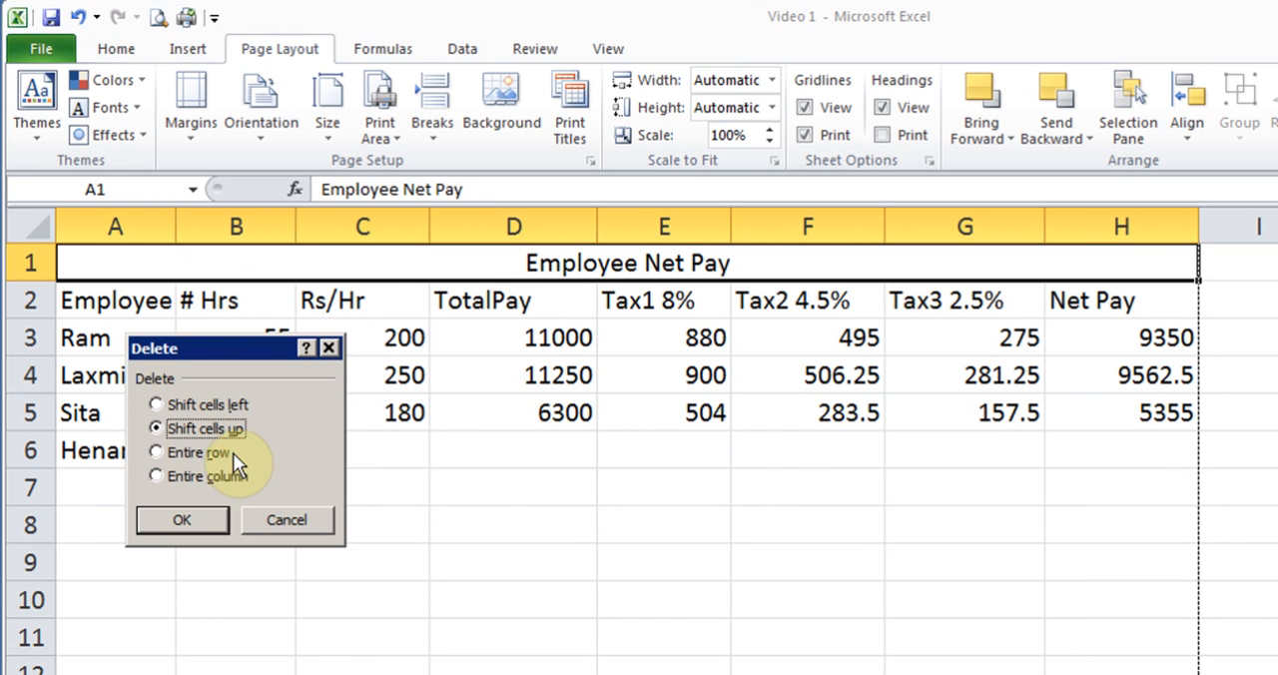
{"action": "left_click", "coordinate": [223, 452]}
{"action": "left_click", "coordinate": [208, 554]}
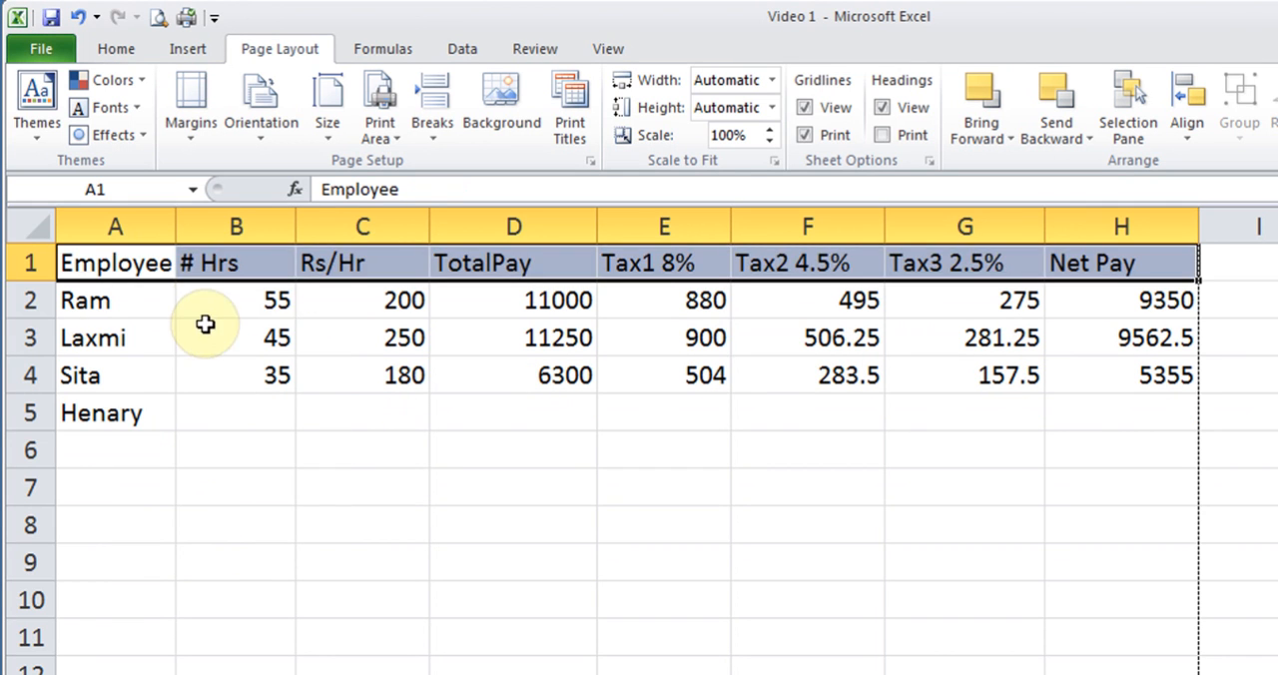
{"action": "left_click", "coordinate": [195, 293]}
{"action": "left_click", "coordinate": [109, 262]}
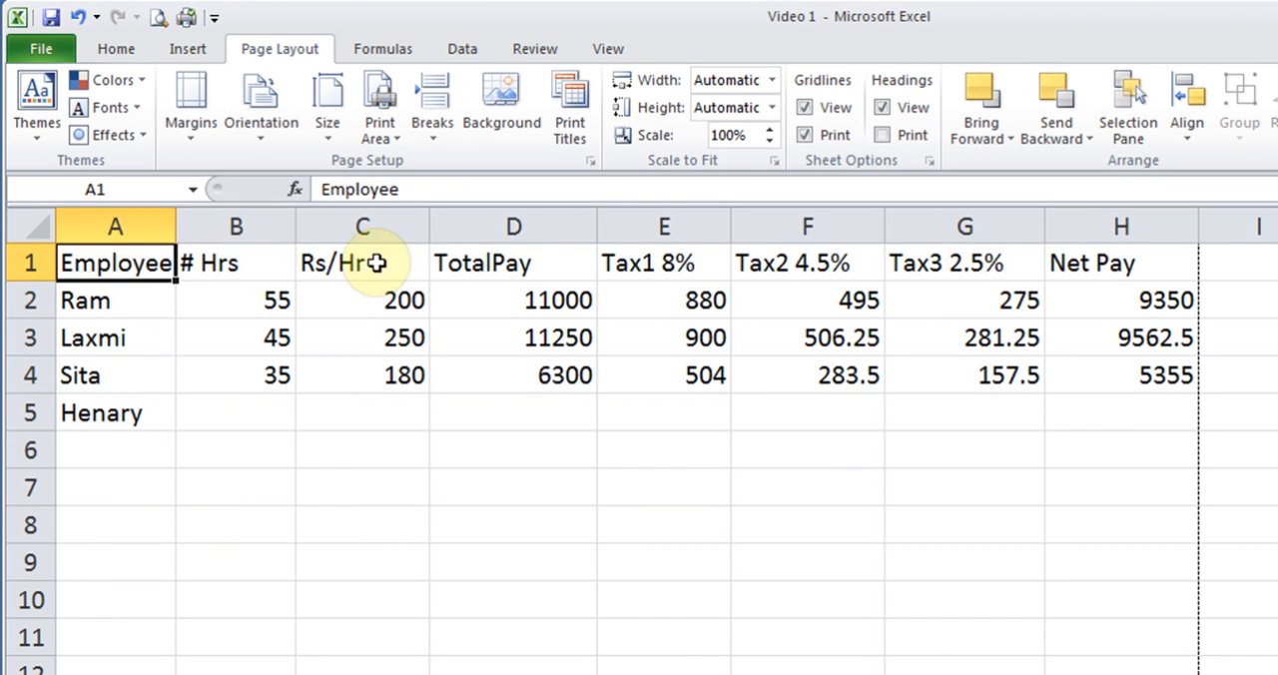
{"action": "left_click", "coordinate": [244, 265]}
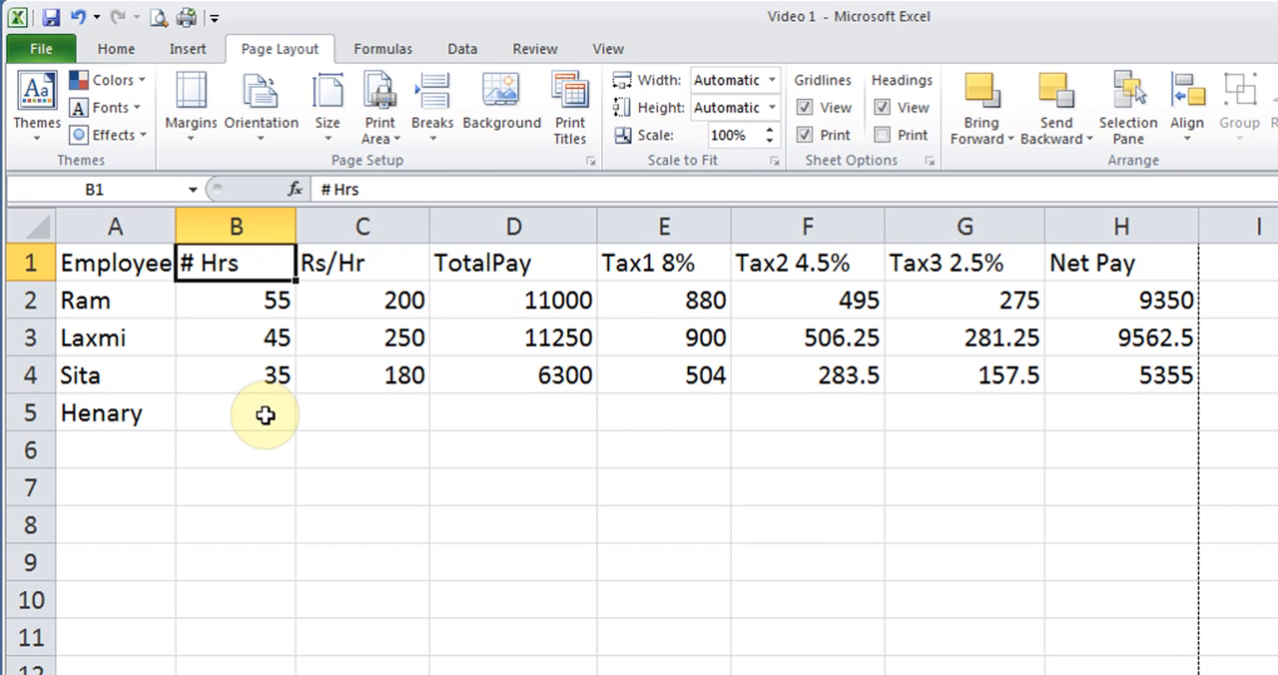
{"action": "left_click", "coordinate": [135, 255]}
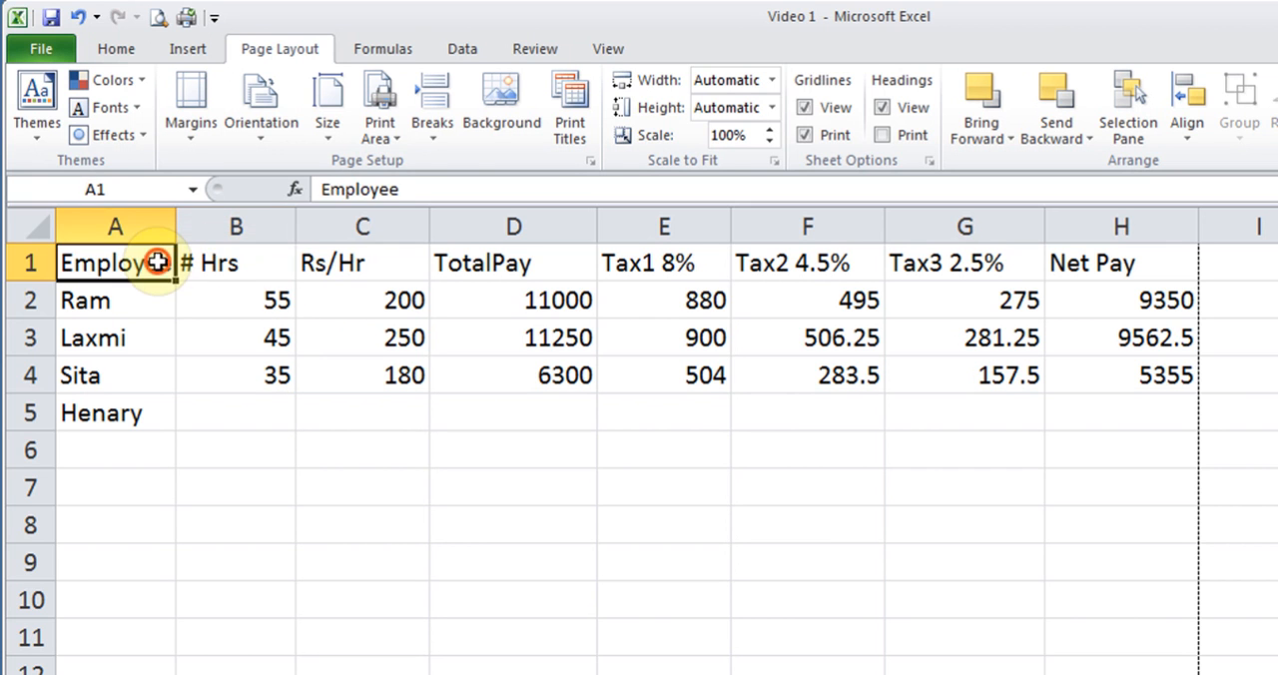
{"action": "left_click", "coordinate": [202, 255]}
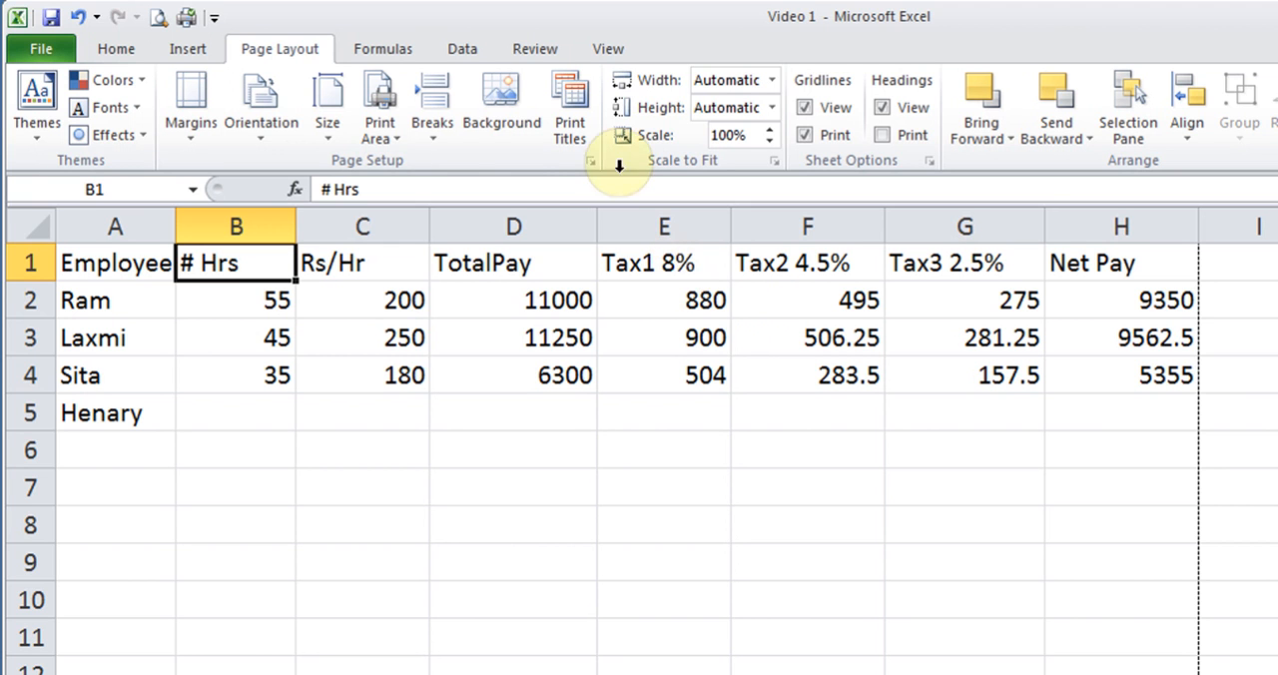
- Set row 1 with the column labels as the print title row that repeats at the top of every page
{"action": "left_click", "coordinate": [574, 107]}
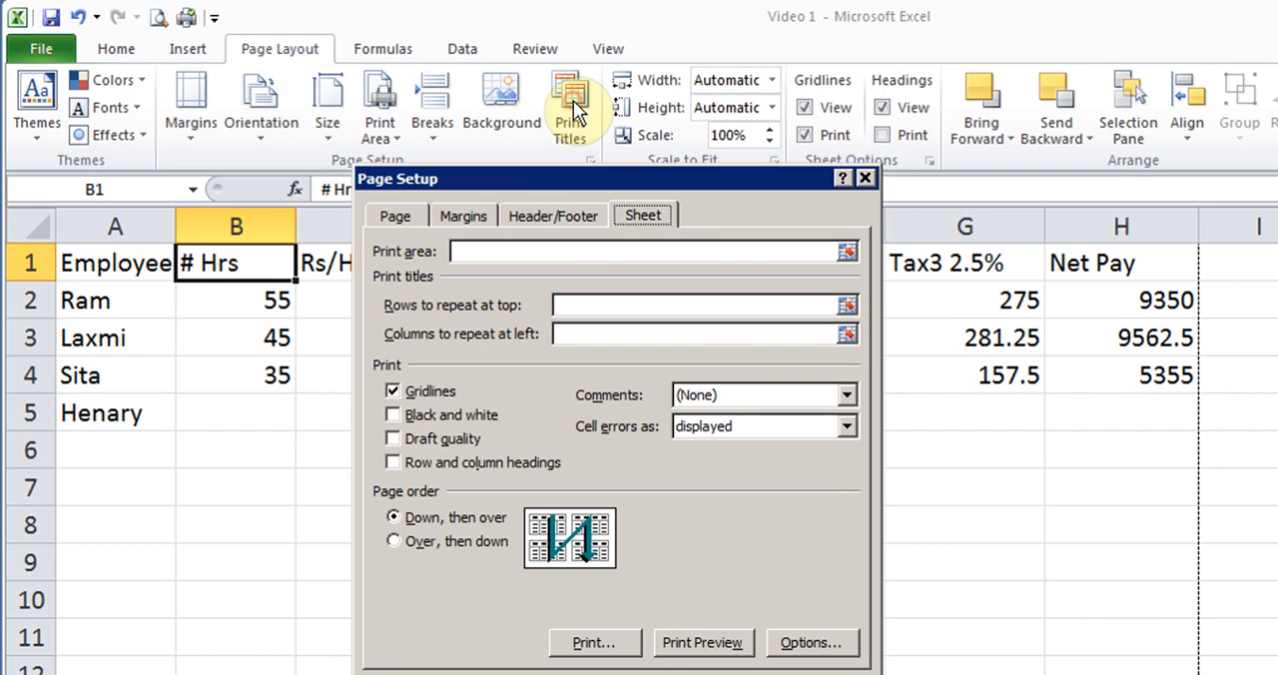
{"action": "left_click", "coordinate": [585, 307]}
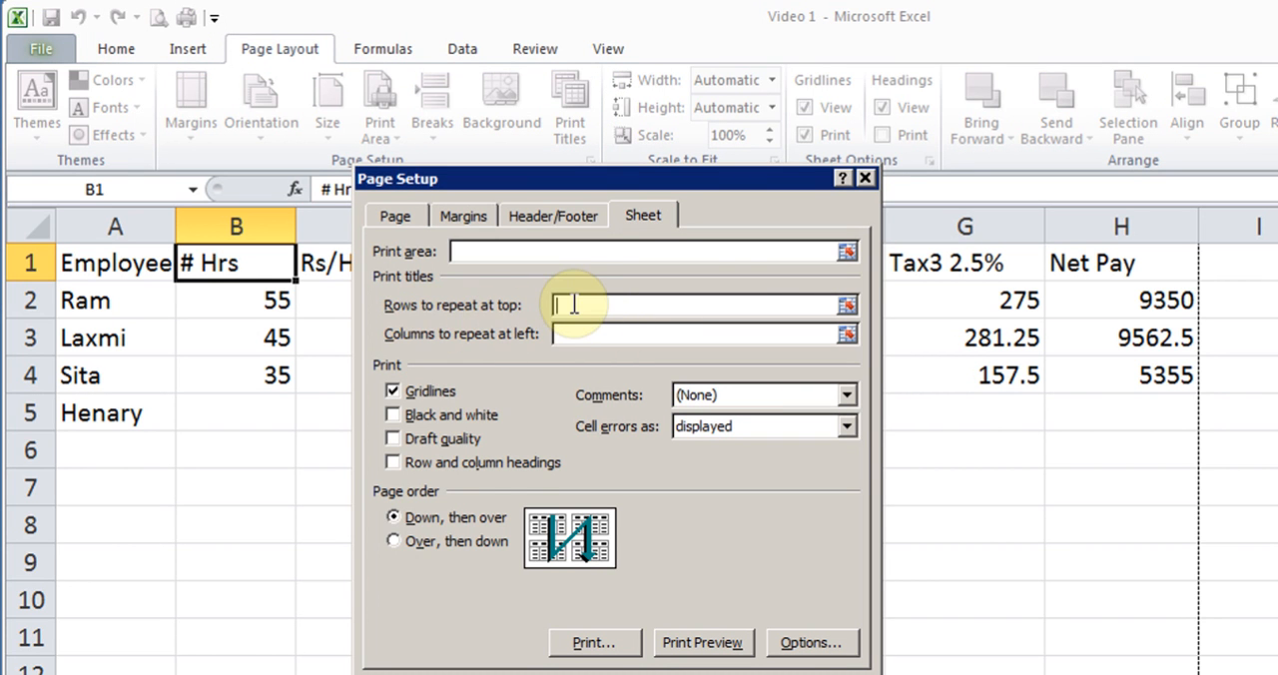
{"action": "left_click", "coordinate": [24, 262]}
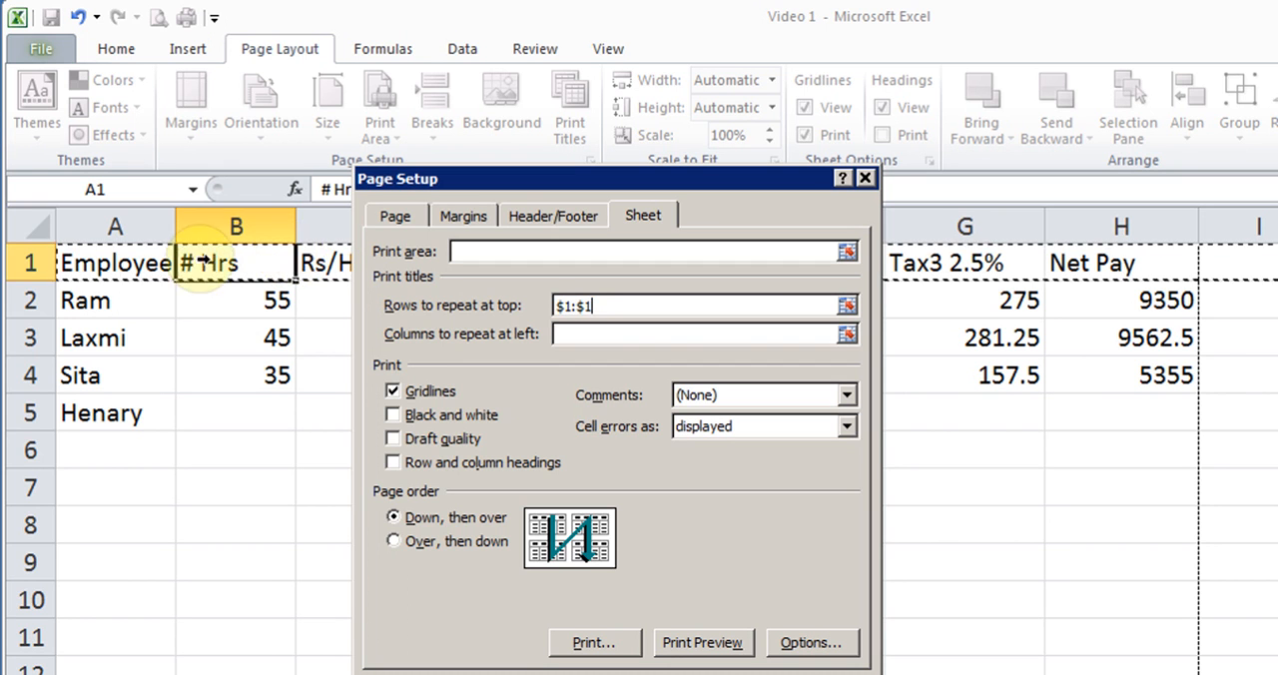
{"action": "left_click_drag", "start_coordinate": [30, 262], "coordinate": [30, 374]}
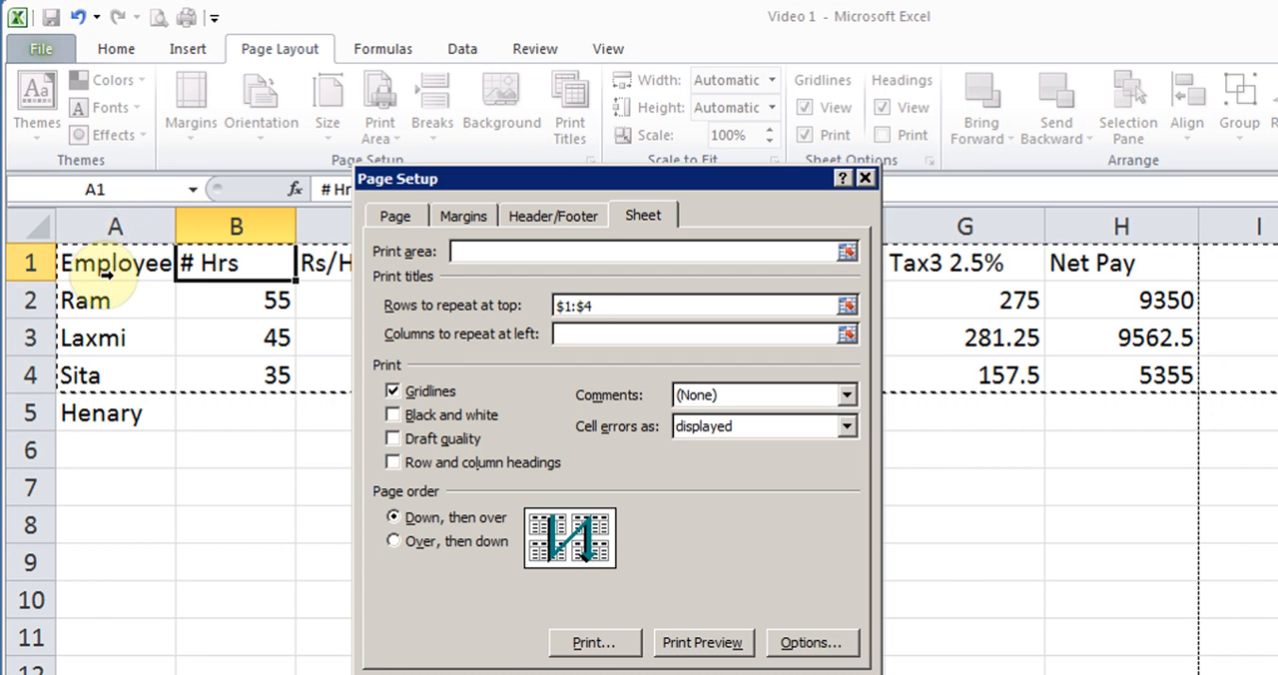
{"action": "left_click", "coordinate": [24, 262]}
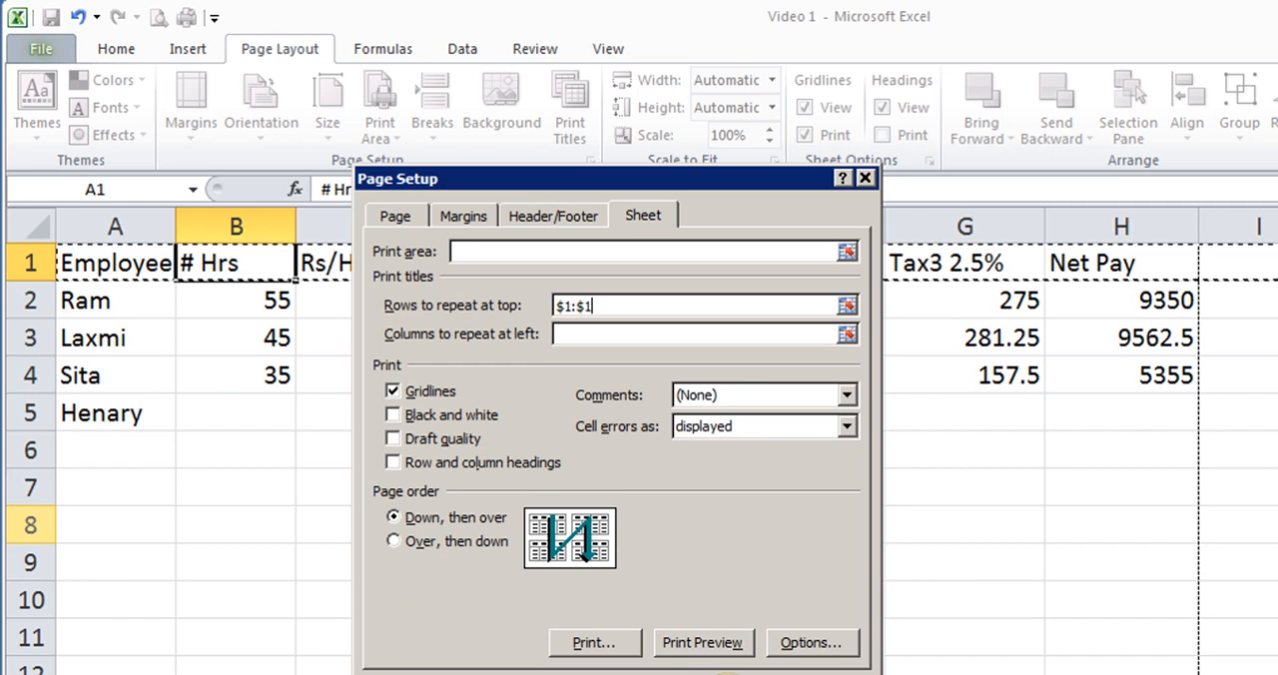
{"action": "left_click", "coordinate": [686, 663]}
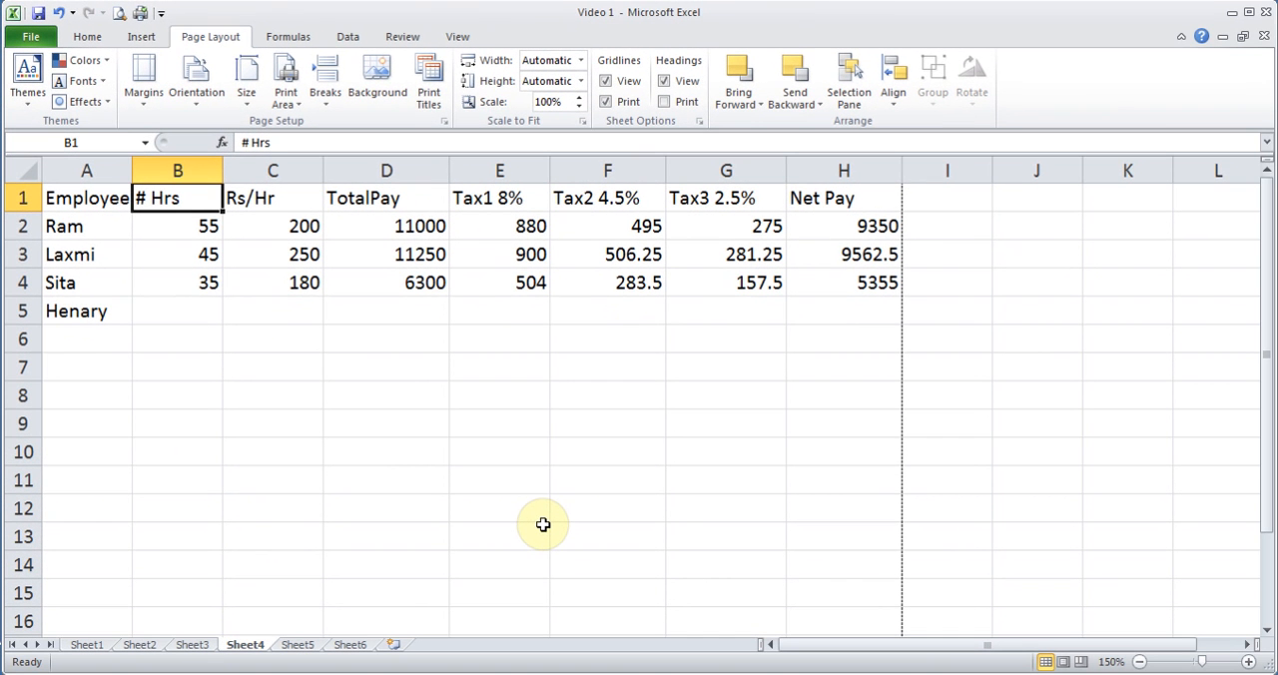